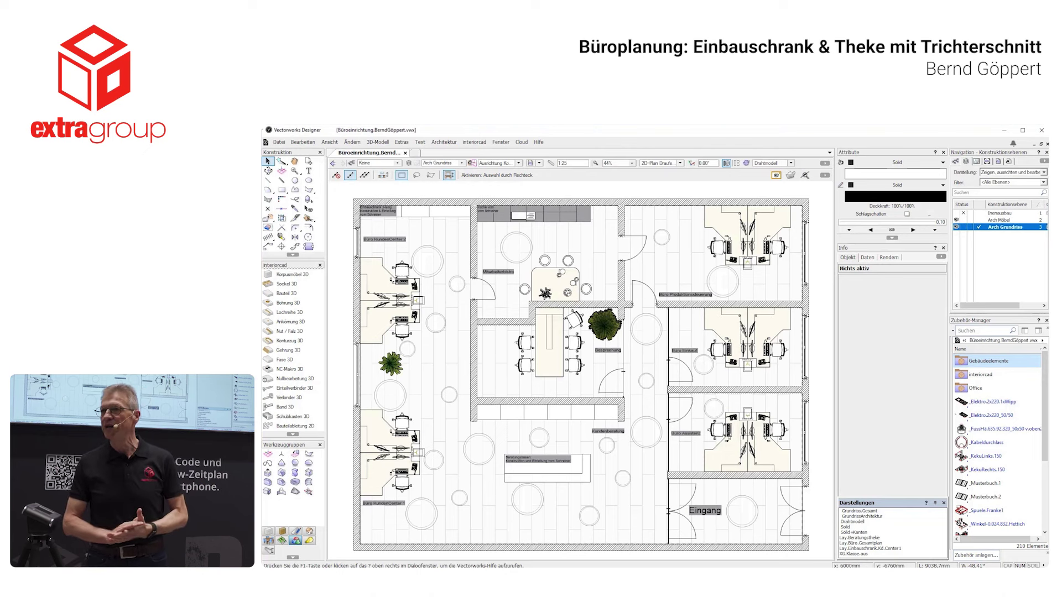
Browse import formats without importing, then make Inenausbau the active layer with all layers editable.
left_click(279, 143)
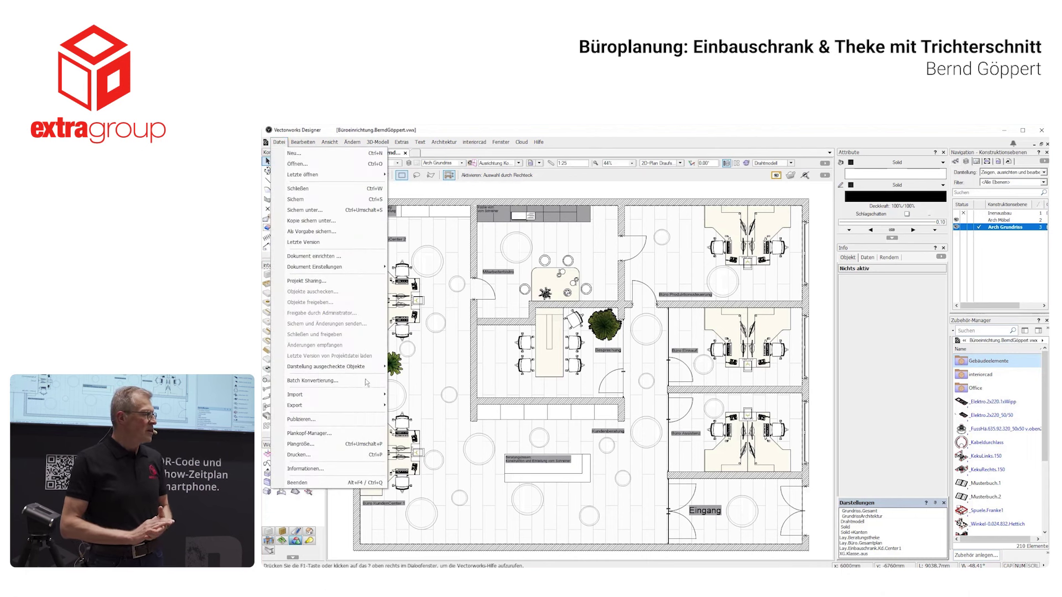
mouse_move(328, 394)
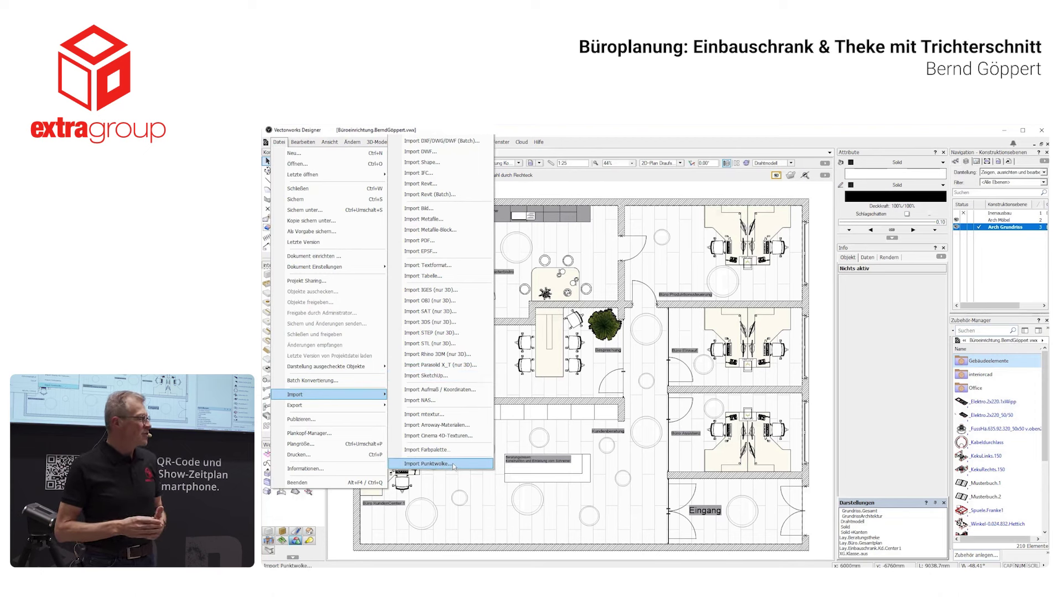
key("Escape")
key("Escape")
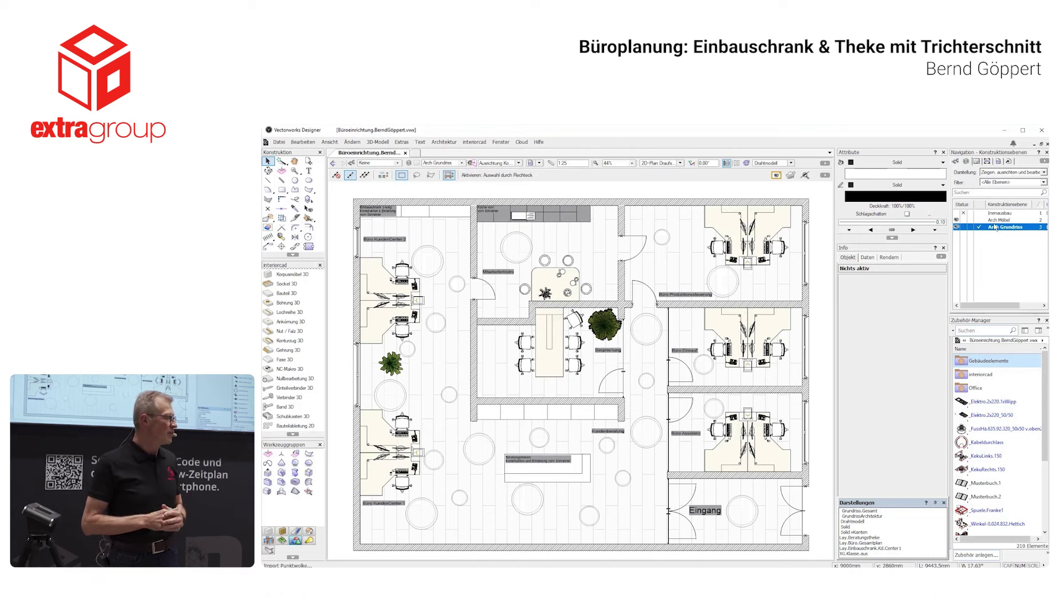
left_click(990, 176)
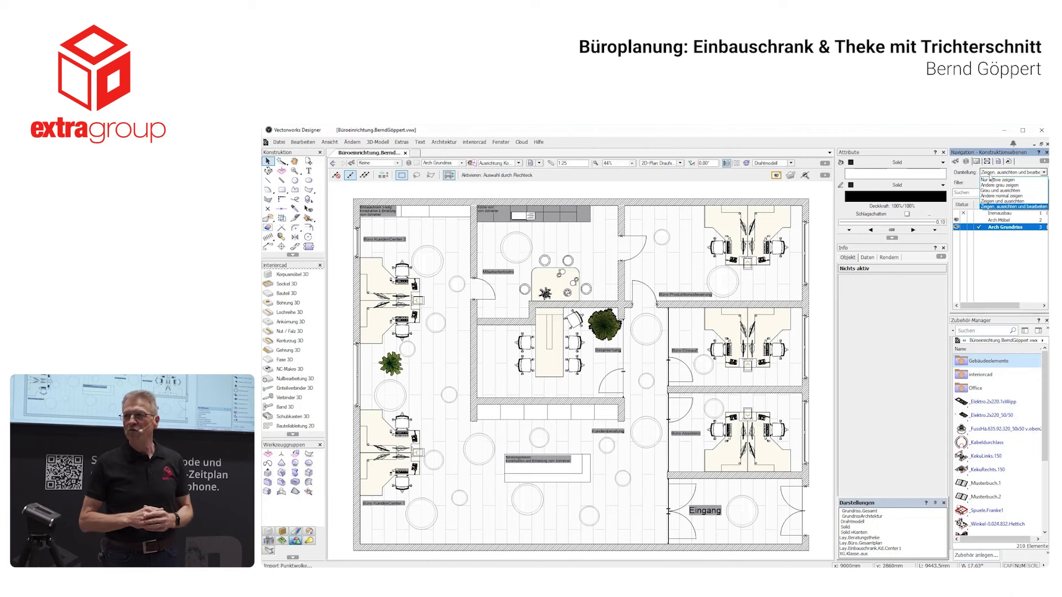
left_click(990, 180)
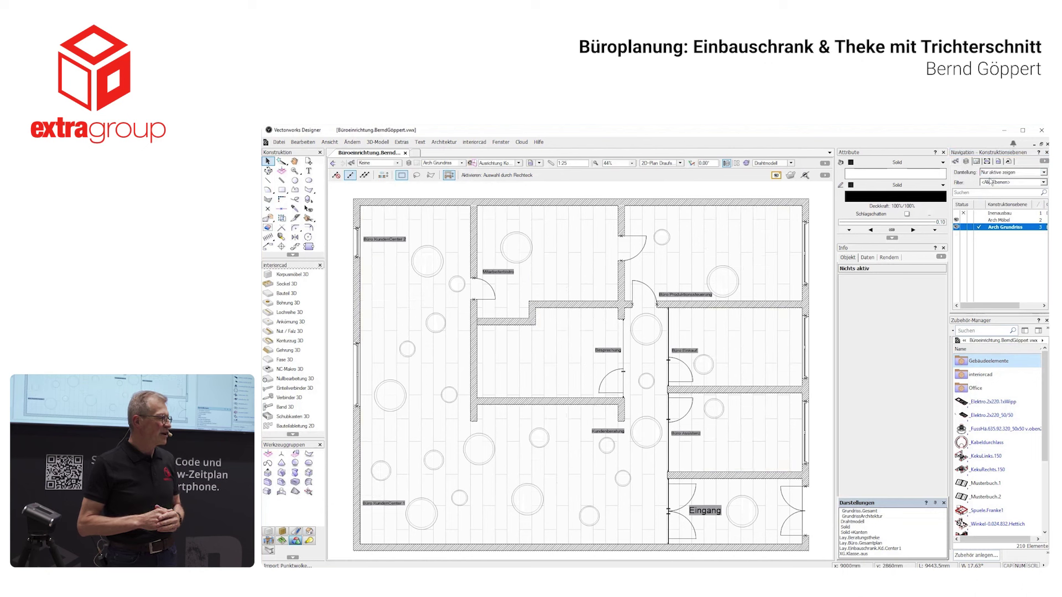
left_click(988, 221)
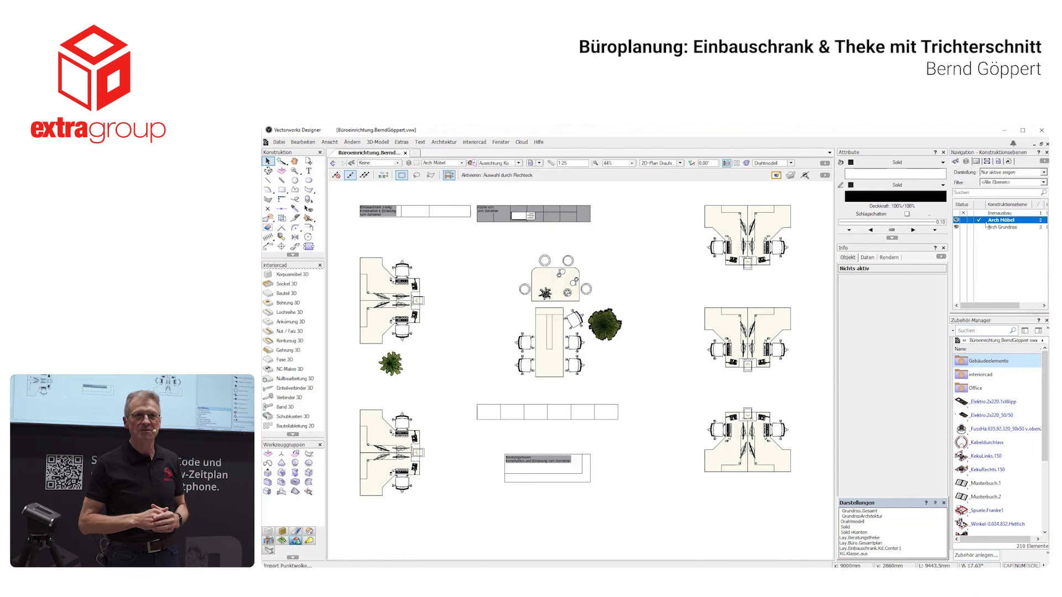
left_click(986, 214)
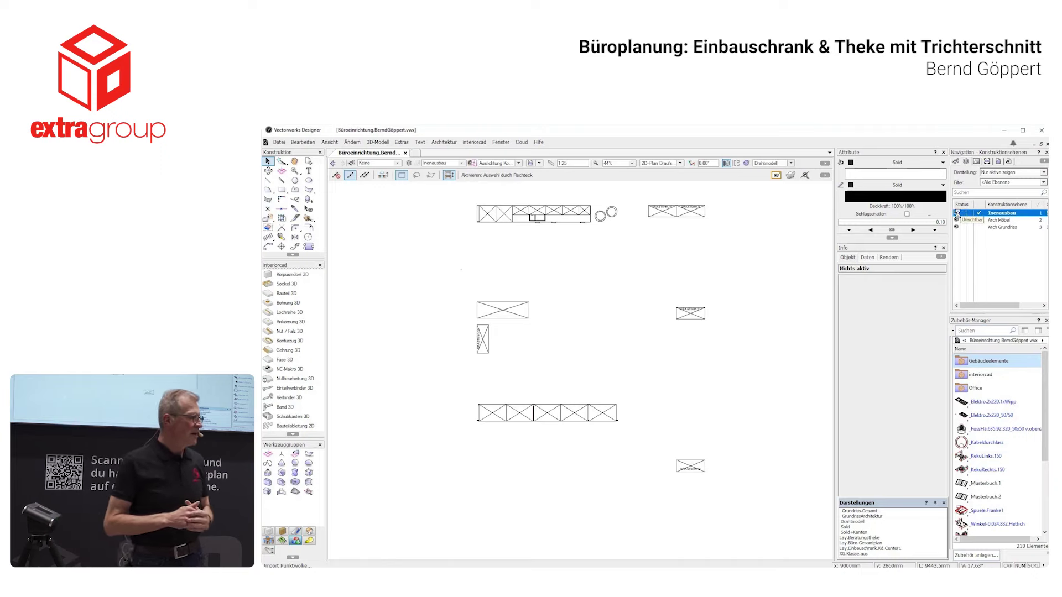
left_click(990, 173)
left_click(987, 207)
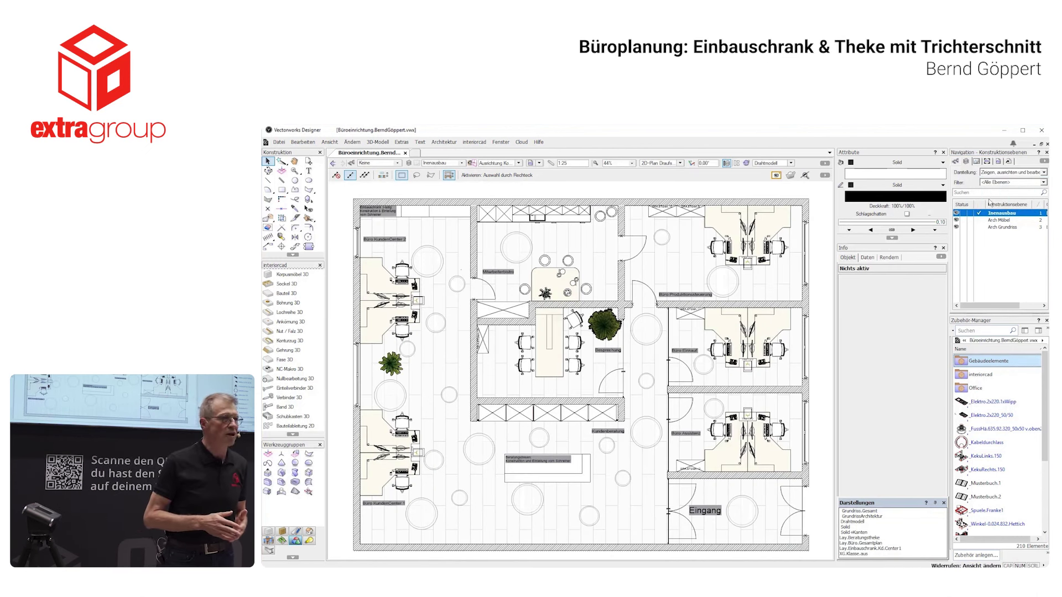
Zoom in and inspect the window, desk group, SRA 6Türen cabinets and left-wall door.
scroll(797, 214, "up", 4)
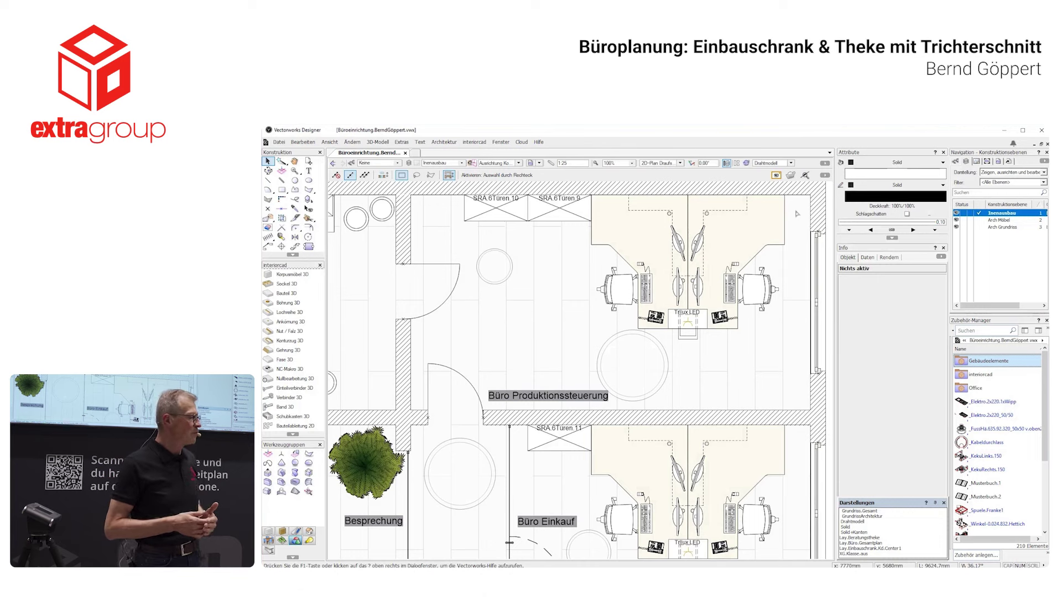
left_click(816, 244)
left_click(741, 244)
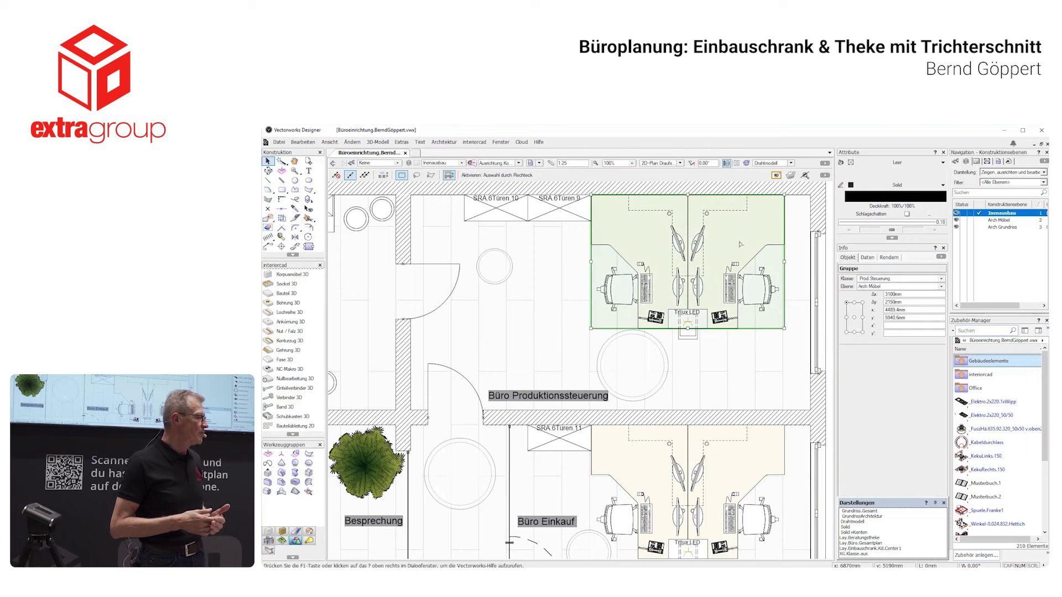
left_click(508, 213)
left_click(456, 263)
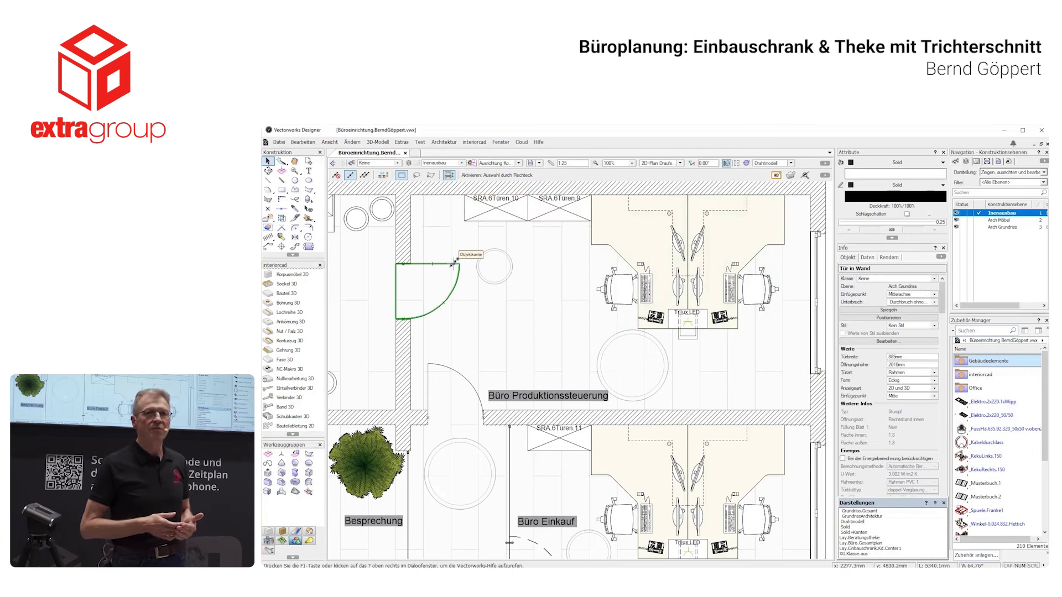
Show the plan as an Oben top view with OpenGL shading.
key("Escape")
key("KP_5")
key("ctrl+shift+g")
left_click(267, 171)
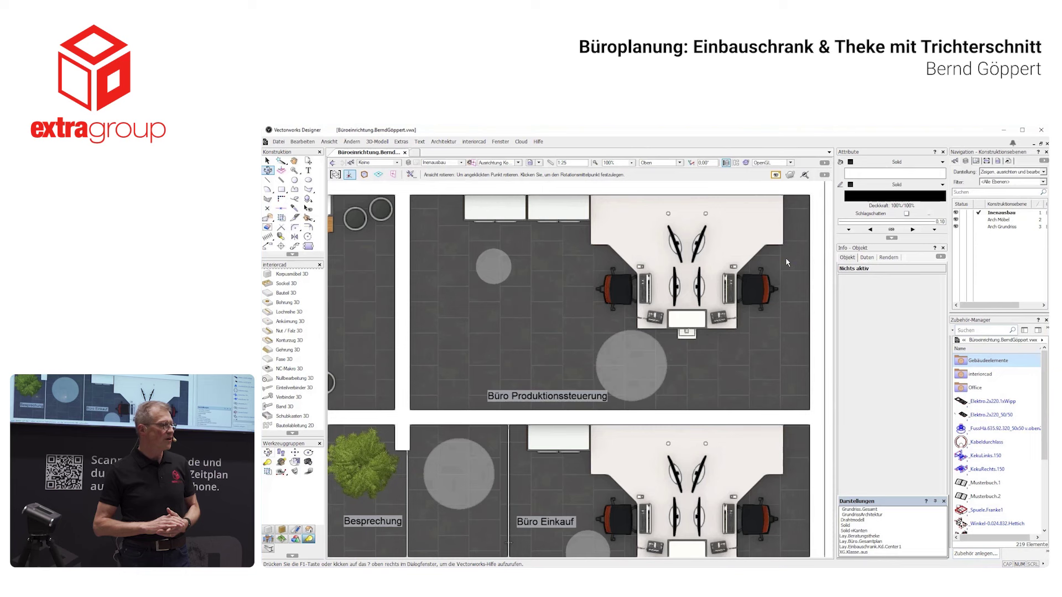
left_click_drag(480, 538, 344, 380)
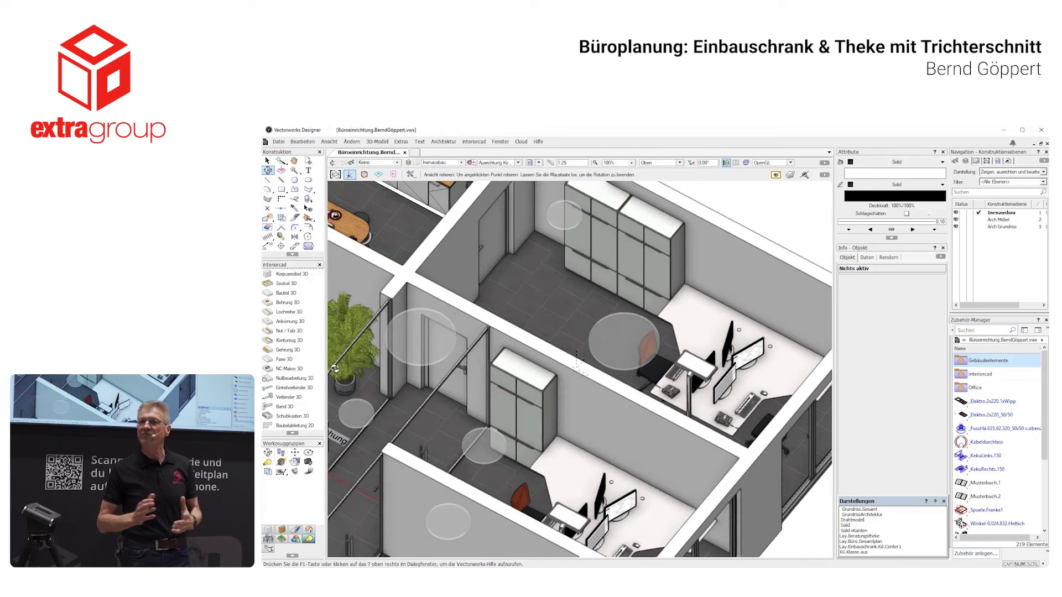
left_click_drag(344, 379, 408, 349)
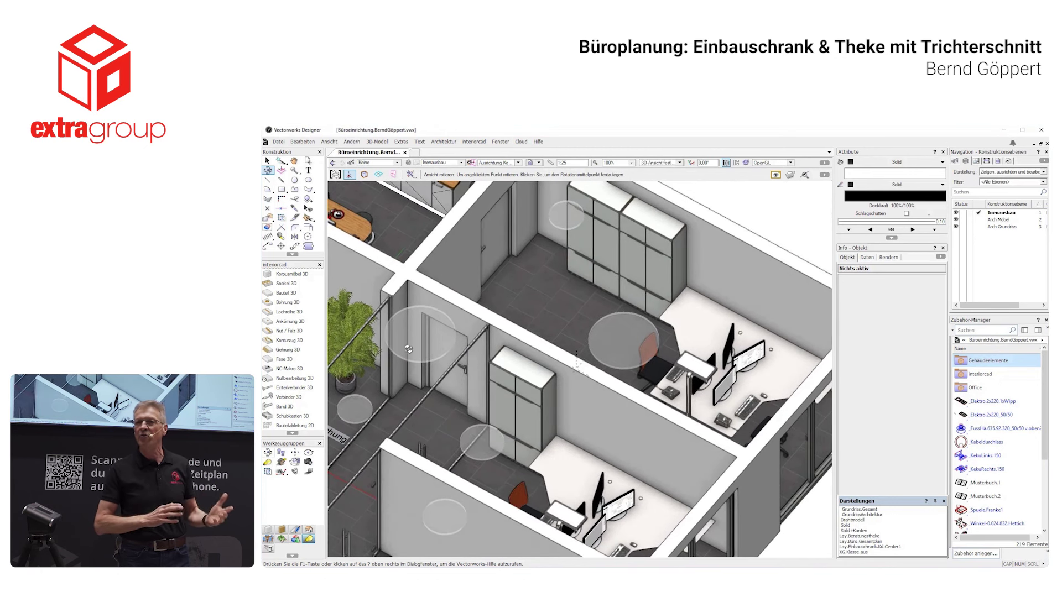
left_click(676, 241)
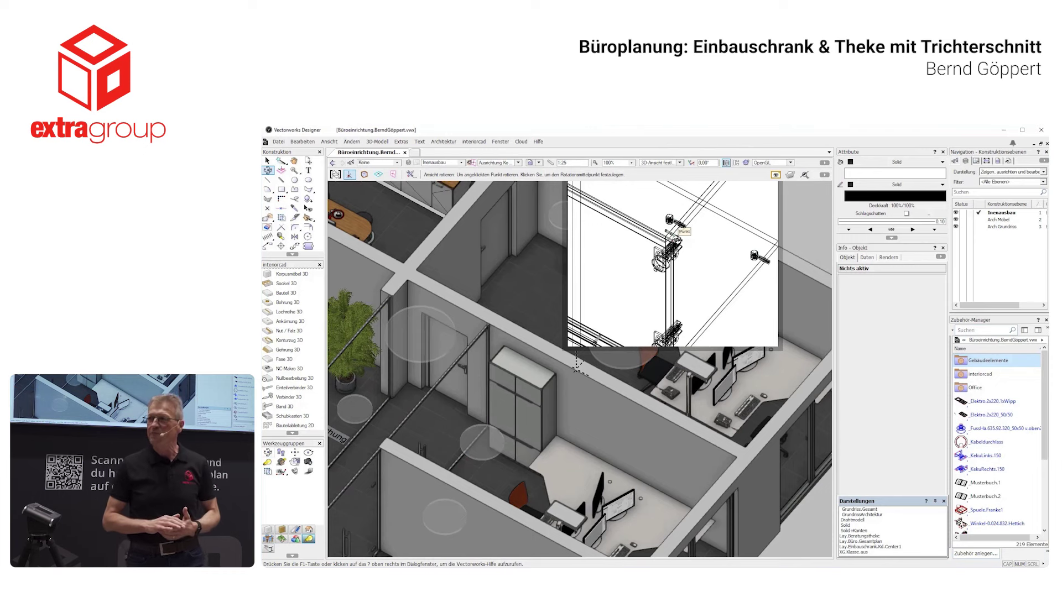
key("space")
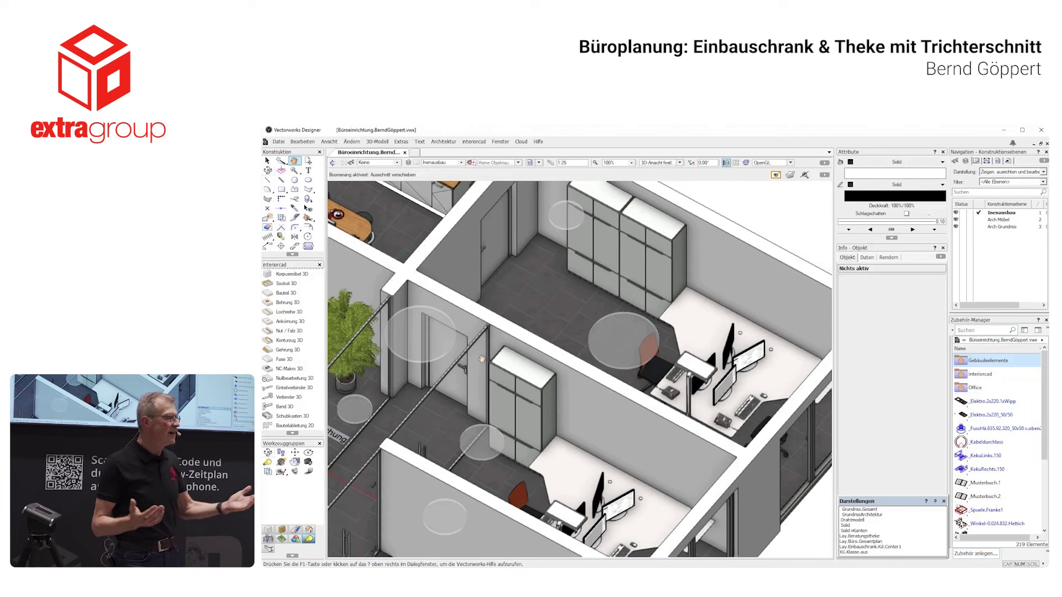
mouse_move(503, 343)
left_mouse_down()
mouse_move(641, 304)
mouse_move(829, 273)
left_mouse_up()
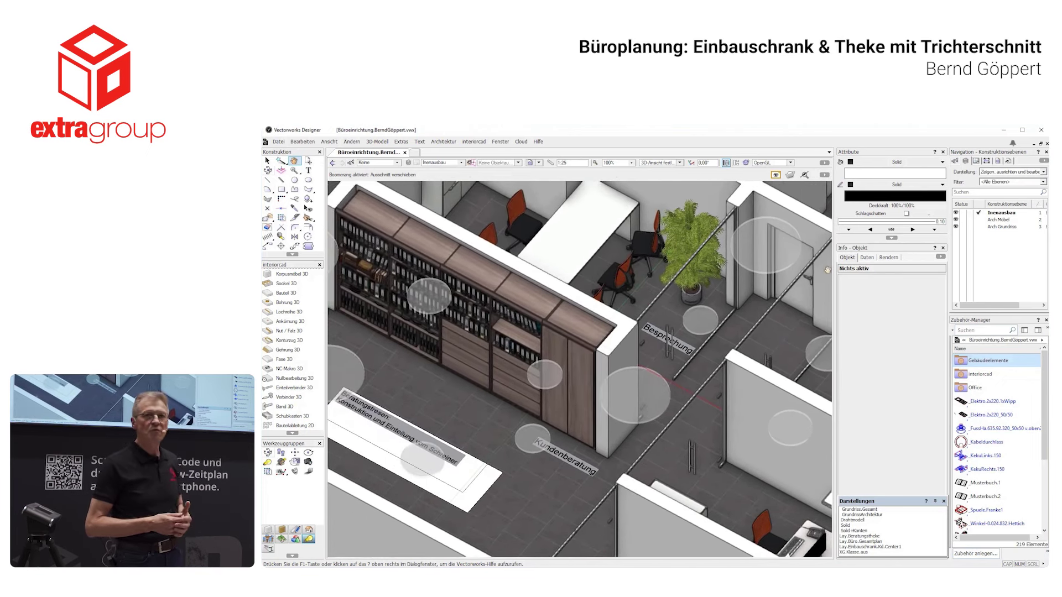
scroll(561, 334, "down", 2)
scroll(562, 334, "down", 2)
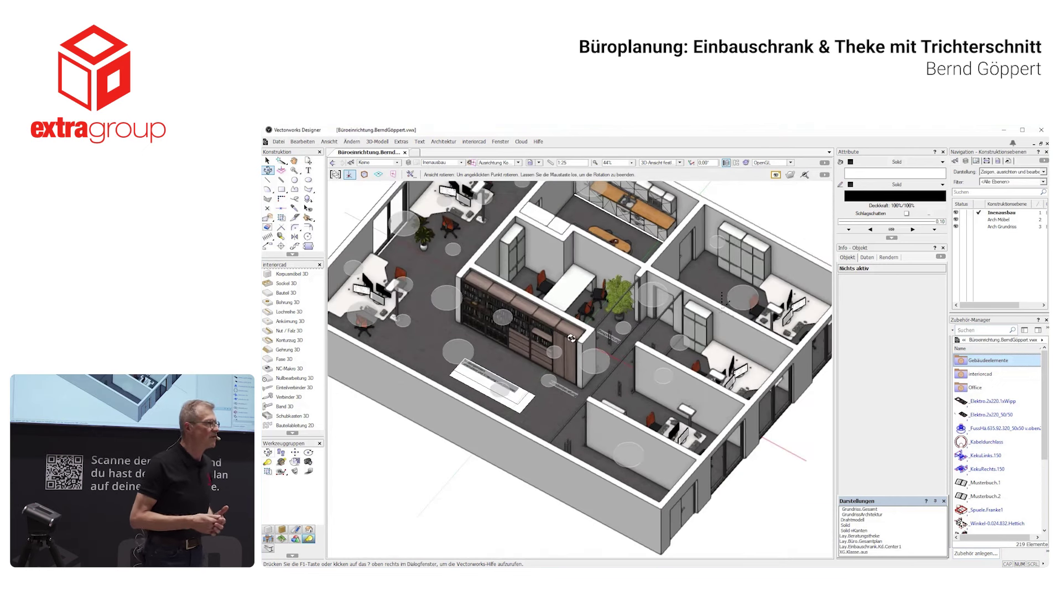
left_click_drag(562, 334, 654, 340)
key("KP_5")
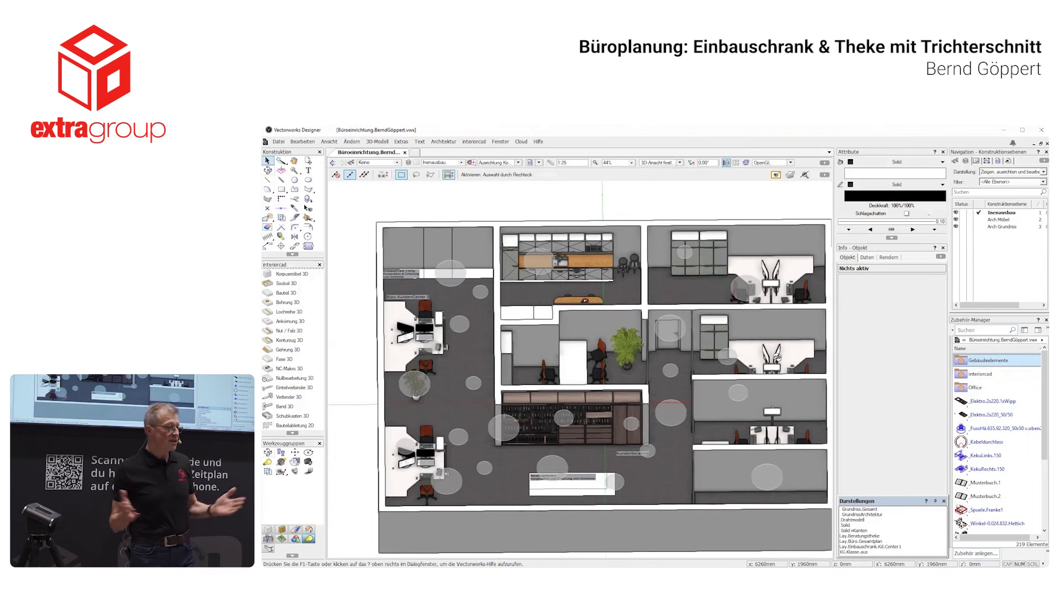
Select the kitchen, meeting table, desk and cabinet groups plus the counter label.
left_click(583, 273)
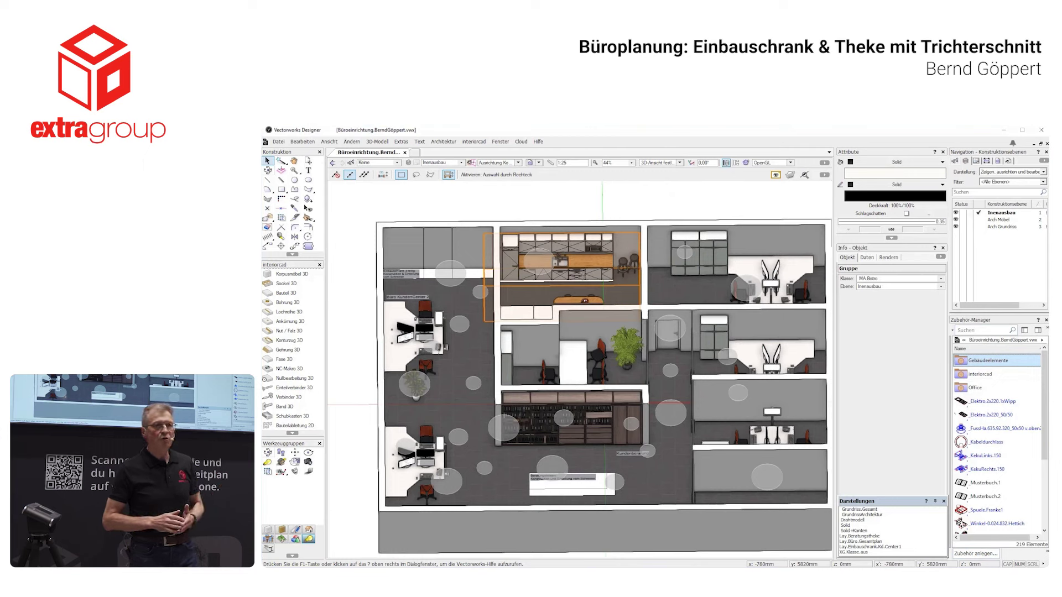
left_click(576, 361, "shift")
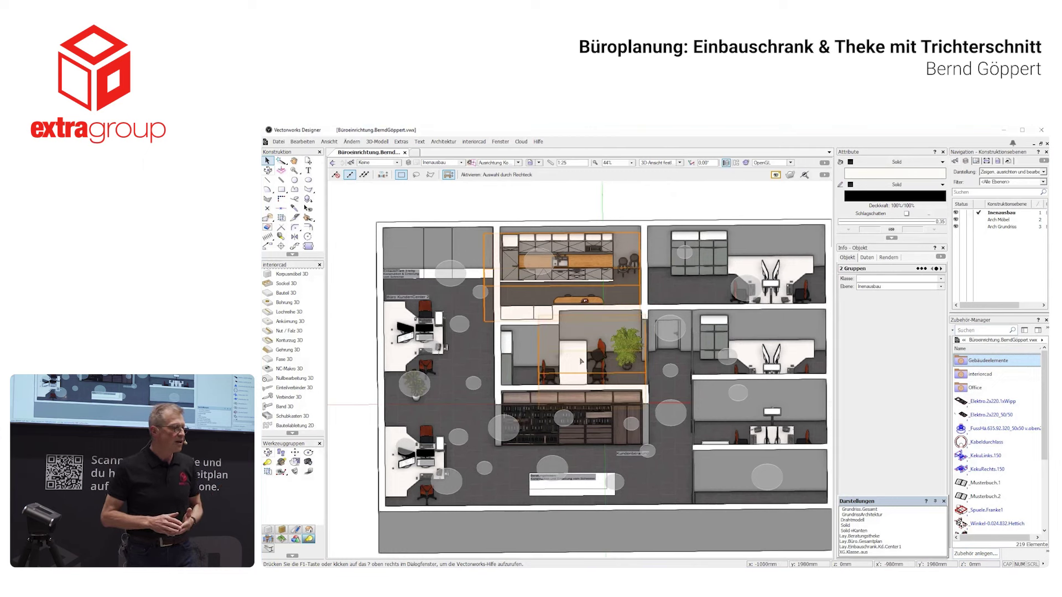
left_click(750, 356, "shift")
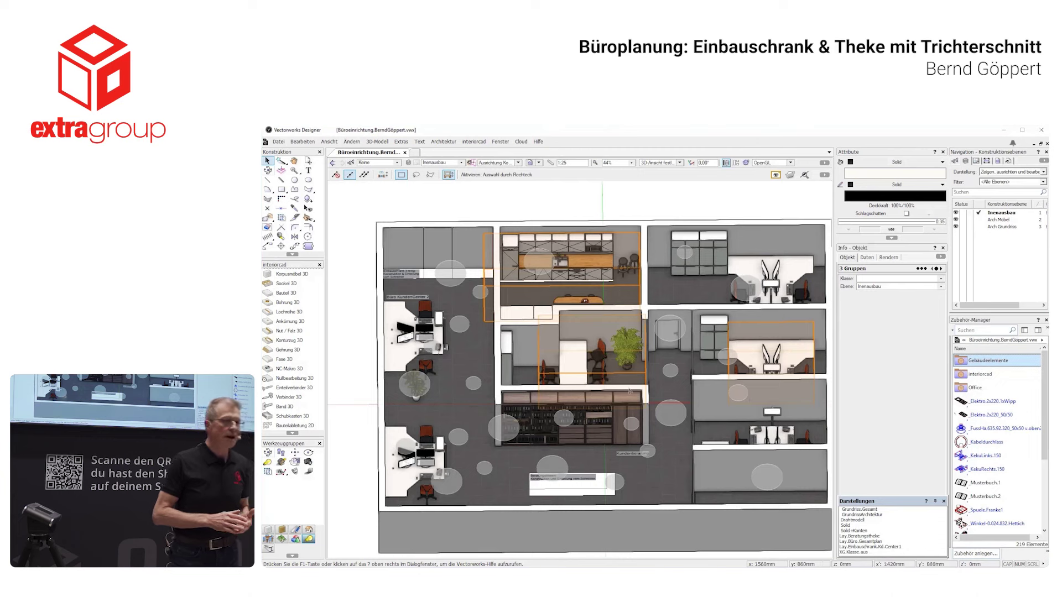
left_click(589, 401, "shift")
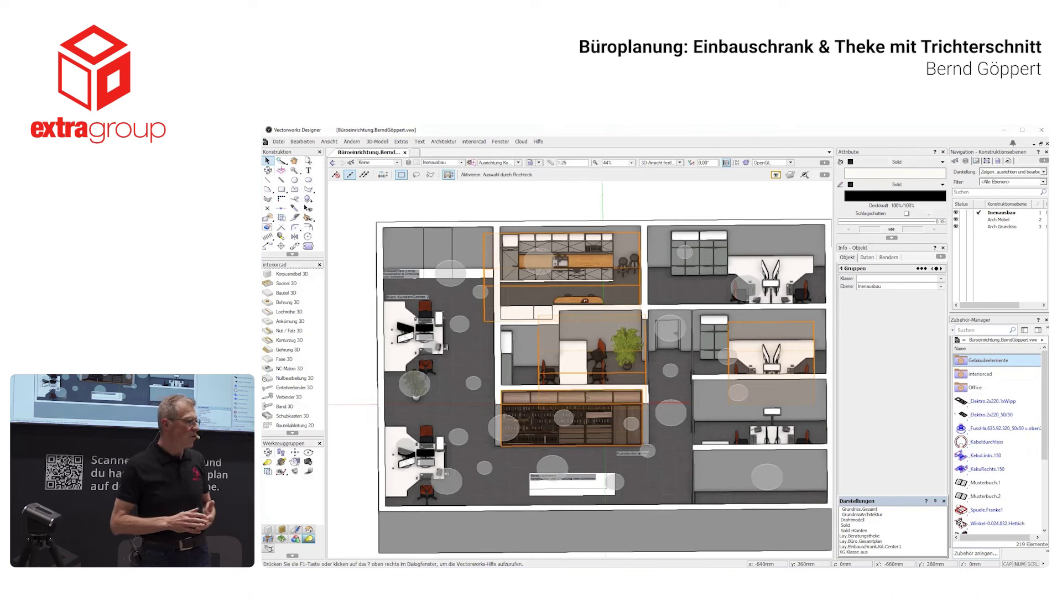
left_click(587, 488, "shift")
Deselect all, return to the 2D wireframe plan and zoom to the top-left built-in cabinet.
key("Escape")
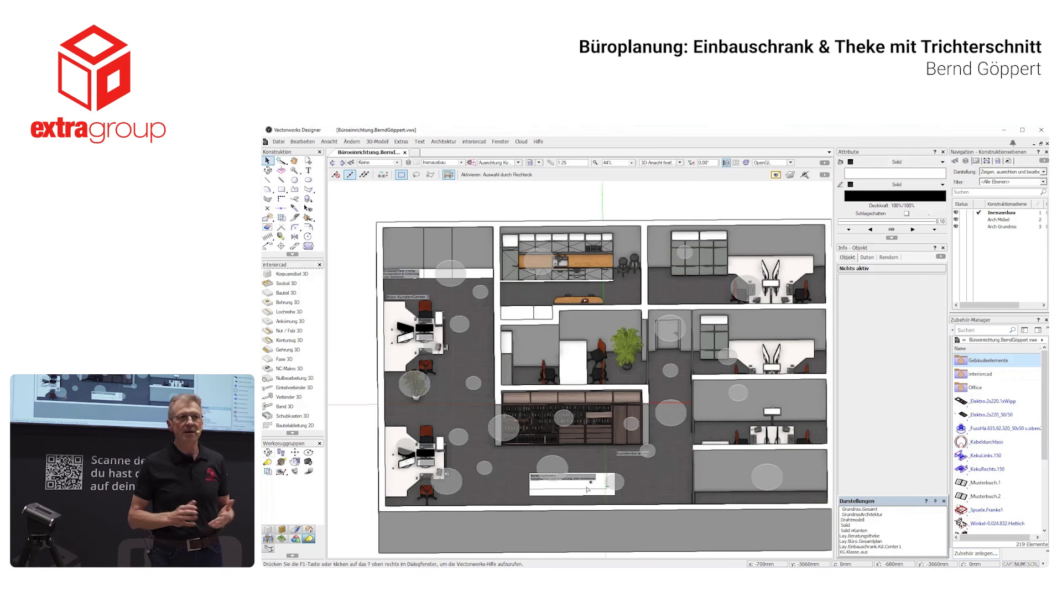
key("ctrl+shift+w")
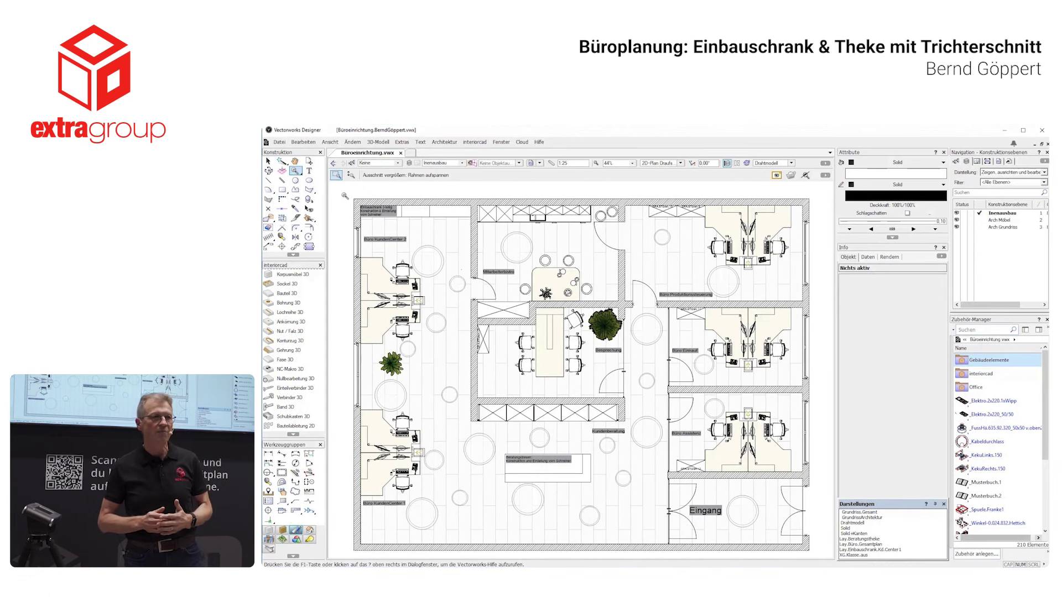
left_click_drag(343, 196, 493, 248)
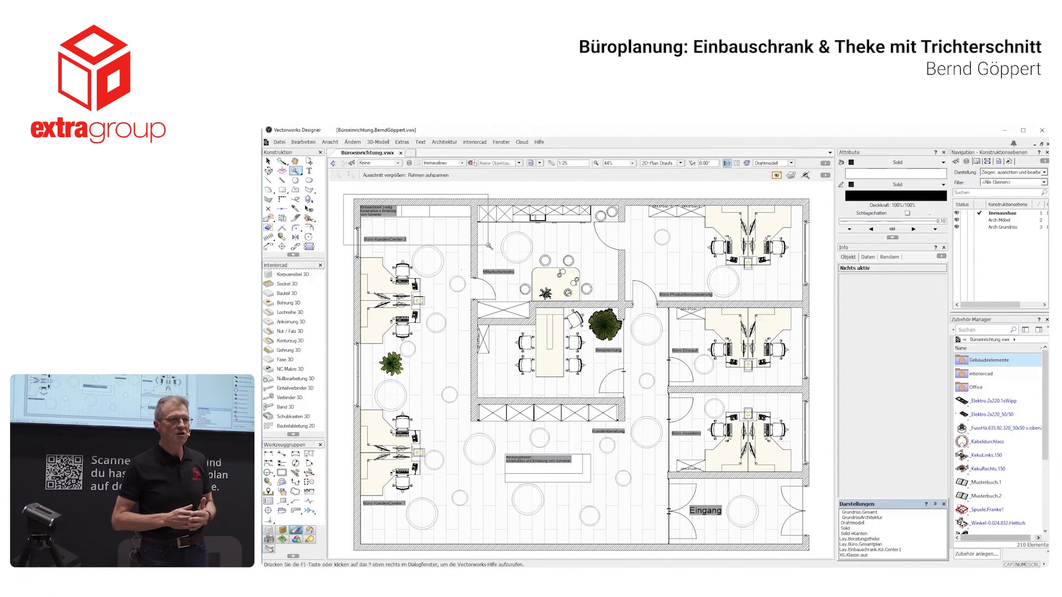
Move the Einbauschrank cabinet group onto the Inenausbau layer and enter it for editing.
key("x")
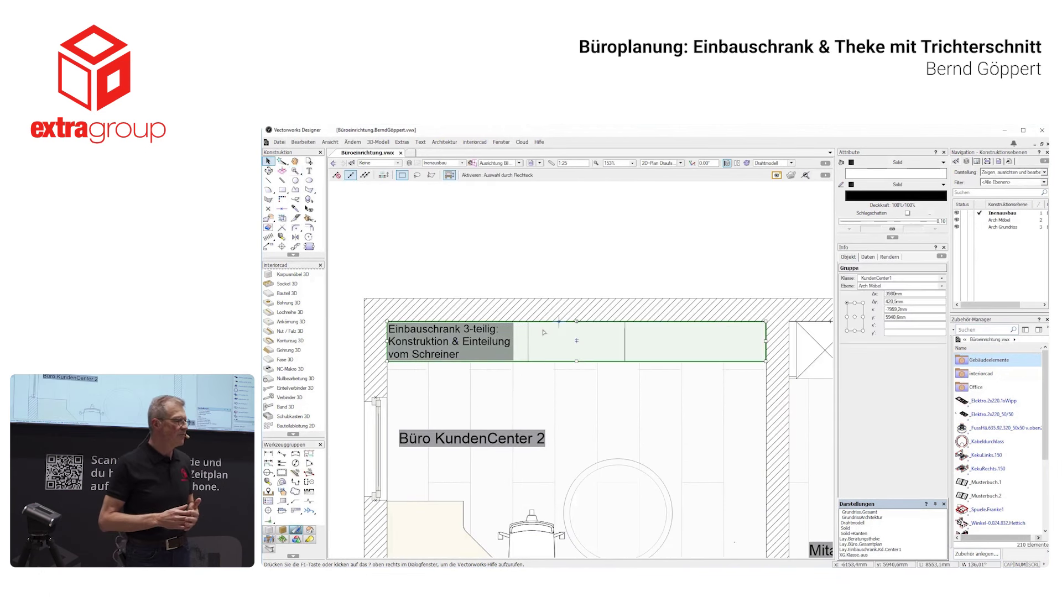
left_click(581, 332)
left_click(871, 287)
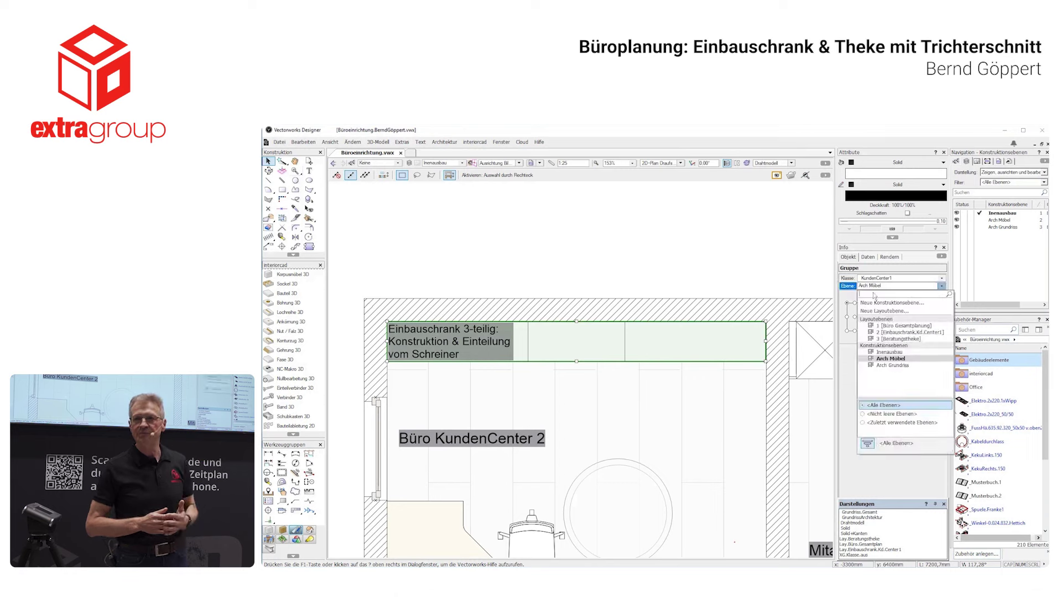
left_click(879, 352)
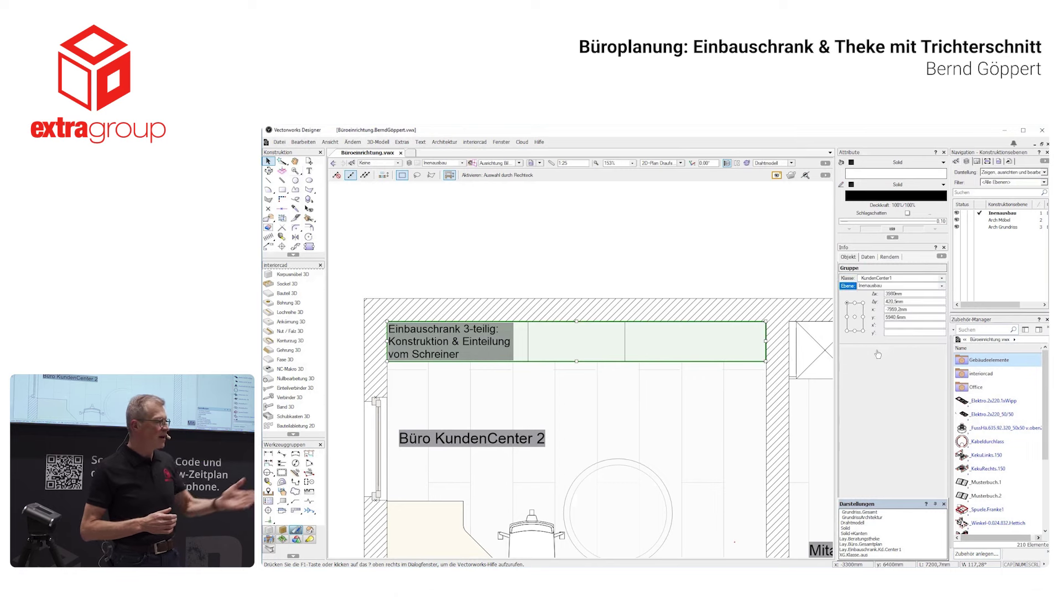
double_click(623, 361)
Orbit the cabinet into a 3D view rendered with OpenGL shading.
middle_click_drag(612, 437, 510, 261, "shift")
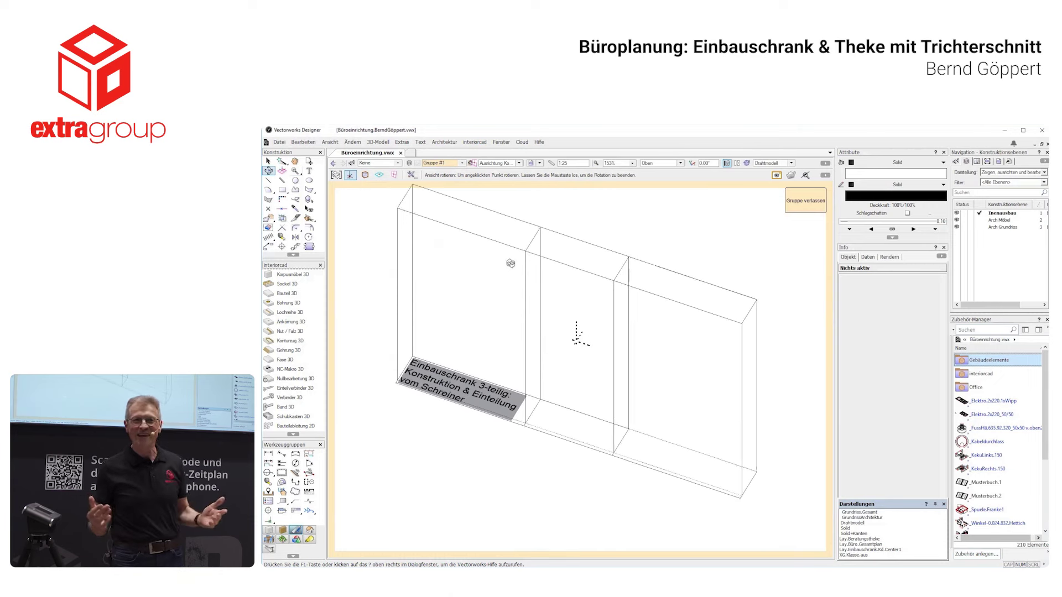
left_click(766, 163)
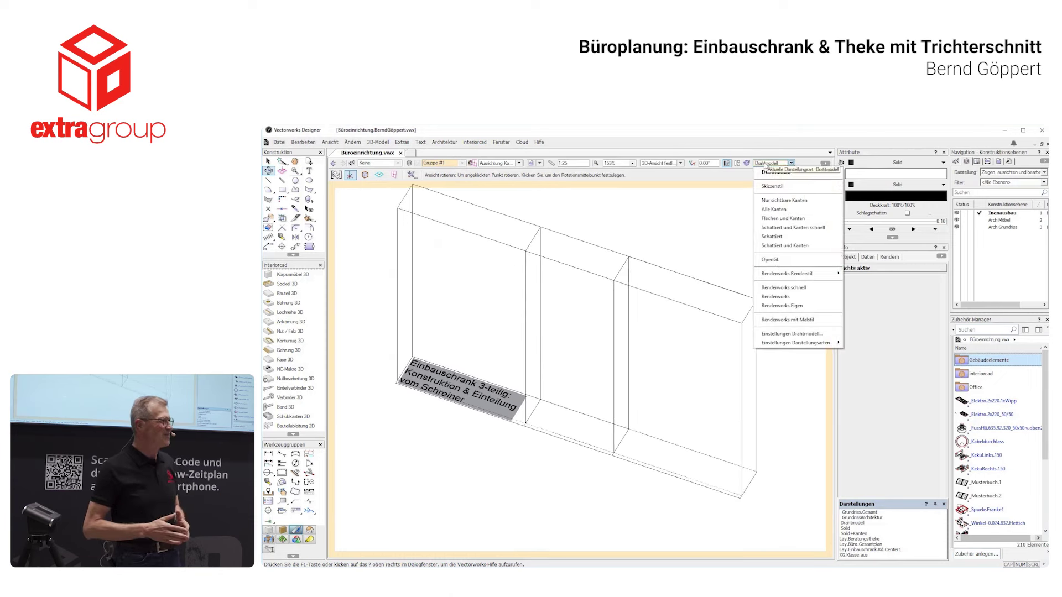
left_click(770, 260)
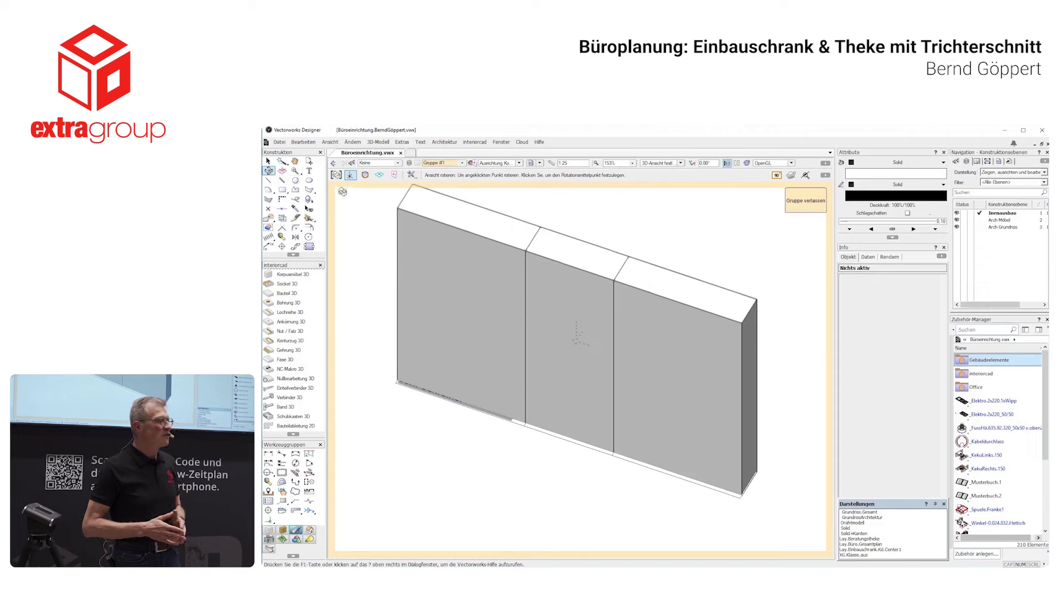
key("x")
left_click(292, 274)
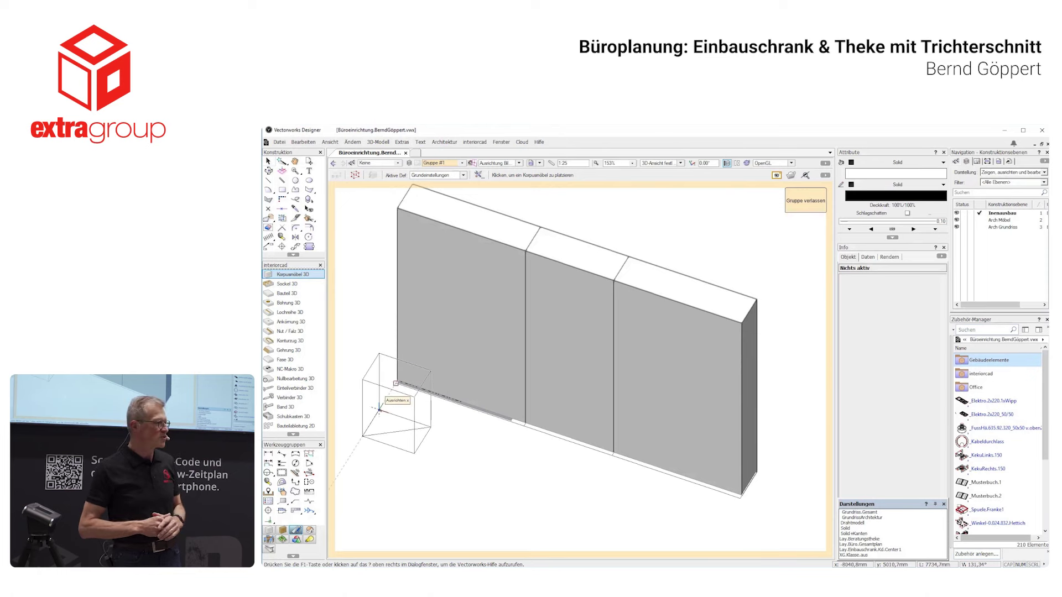
Place the Korpusmöbel before the wall units, 1438.8 mm wide, named Schrank Demo, 2655 mm high.
left_click(379, 412)
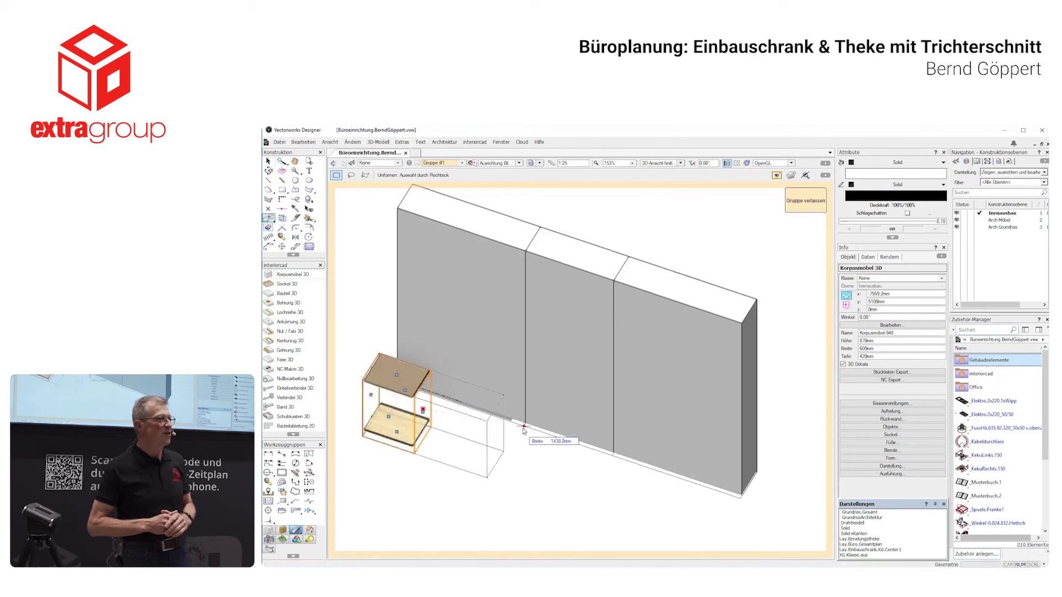
left_click_drag(498, 432, 523, 427)
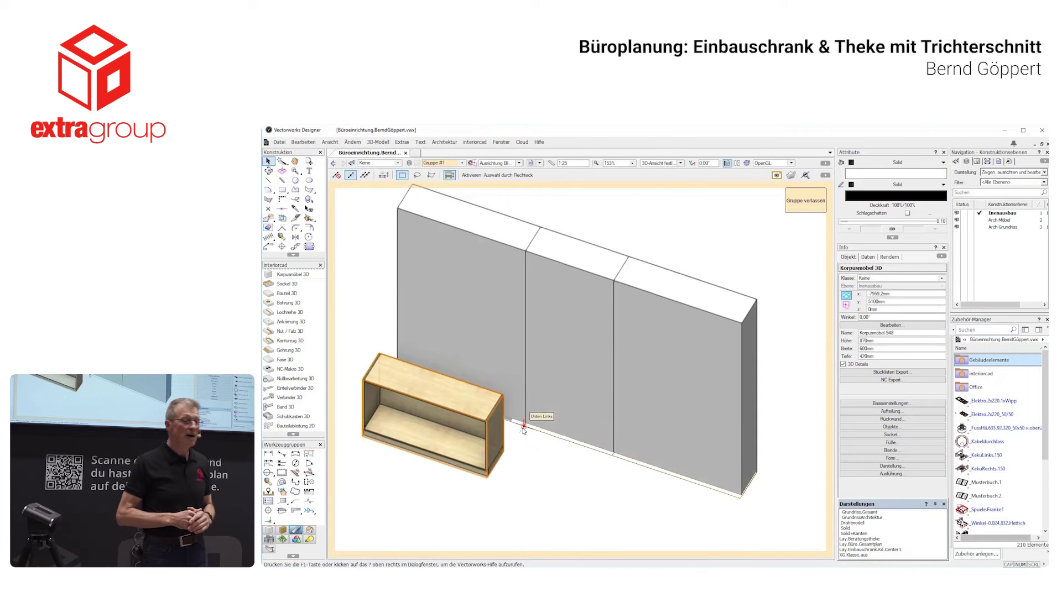
double_click(896, 333)
type("Schrank Oben")
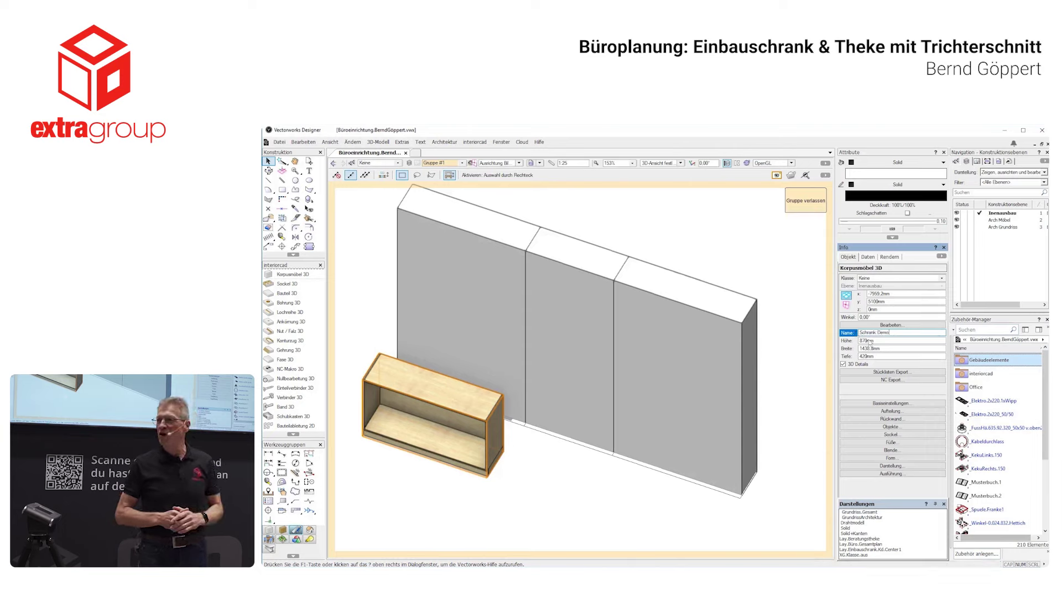
type("Demo")
left_click(877, 341)
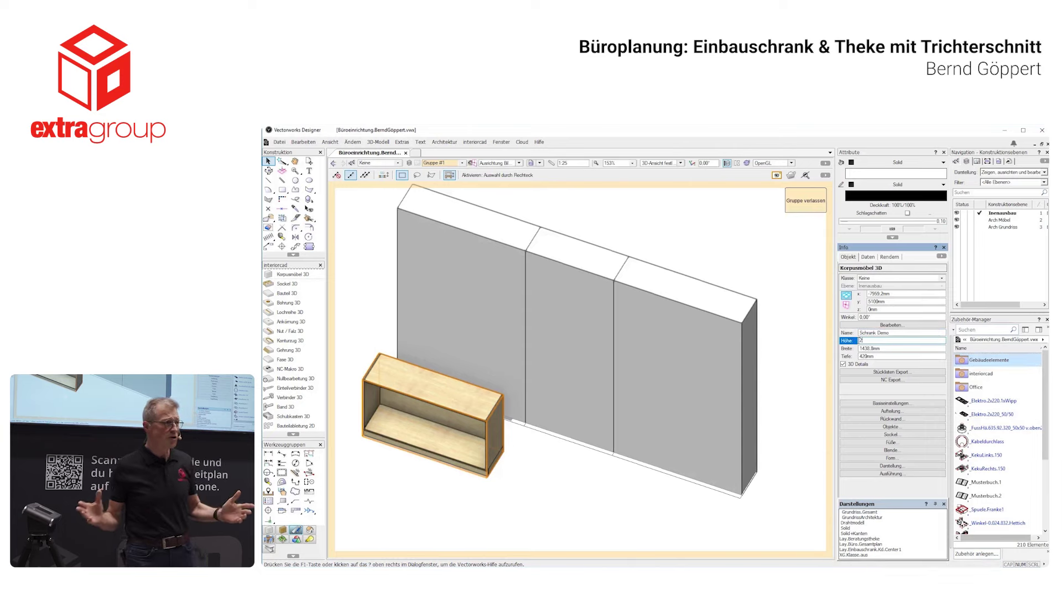
type("2655")
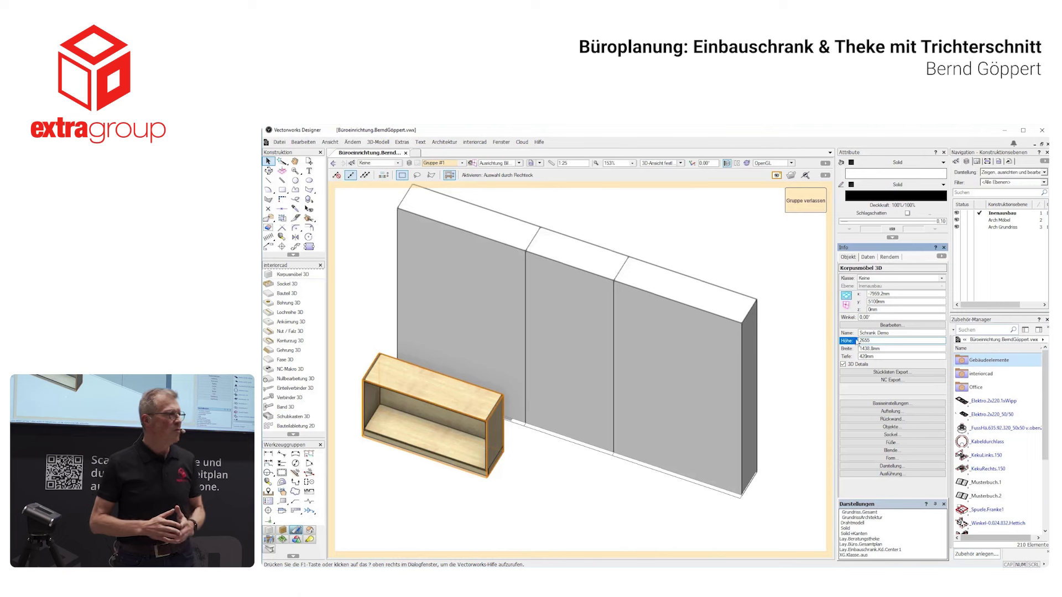
key("Return")
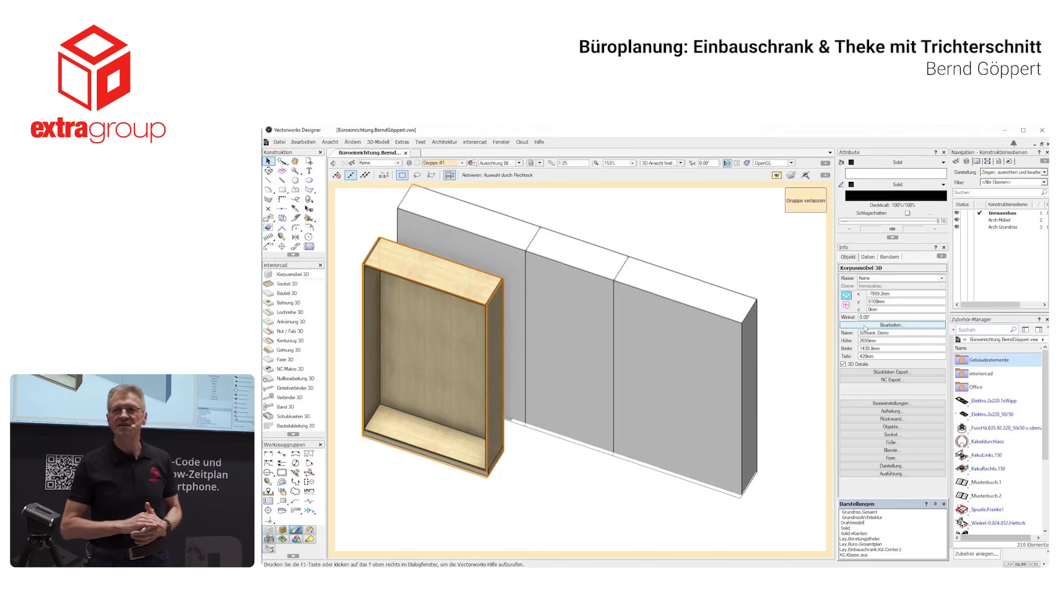
left_click(866, 326)
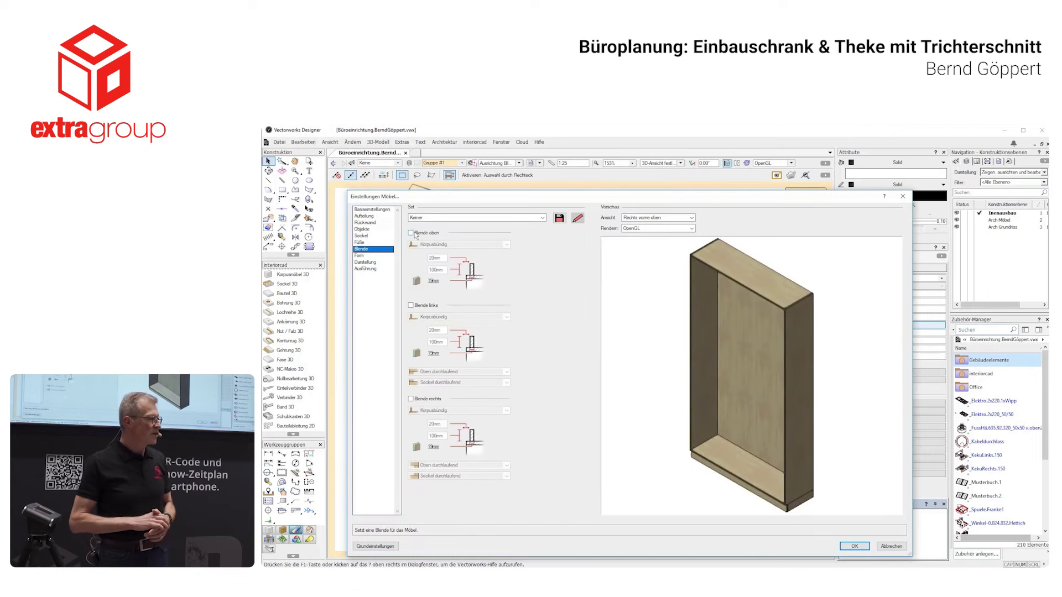
Add 50 mm fascias along the top and left side of the cabinet.
left_click(422, 233)
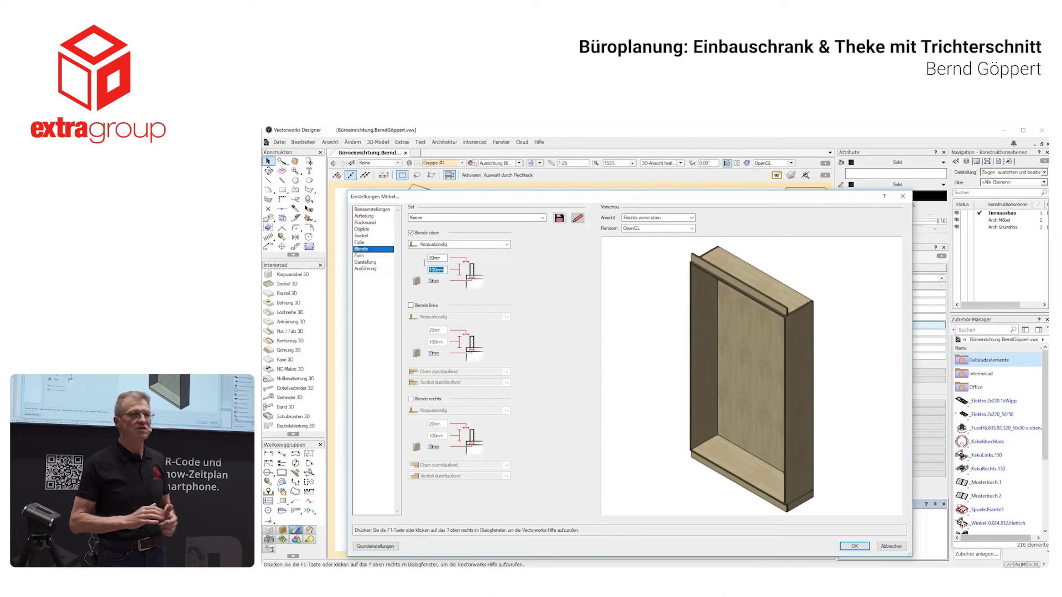
type("0")
key("Tab")
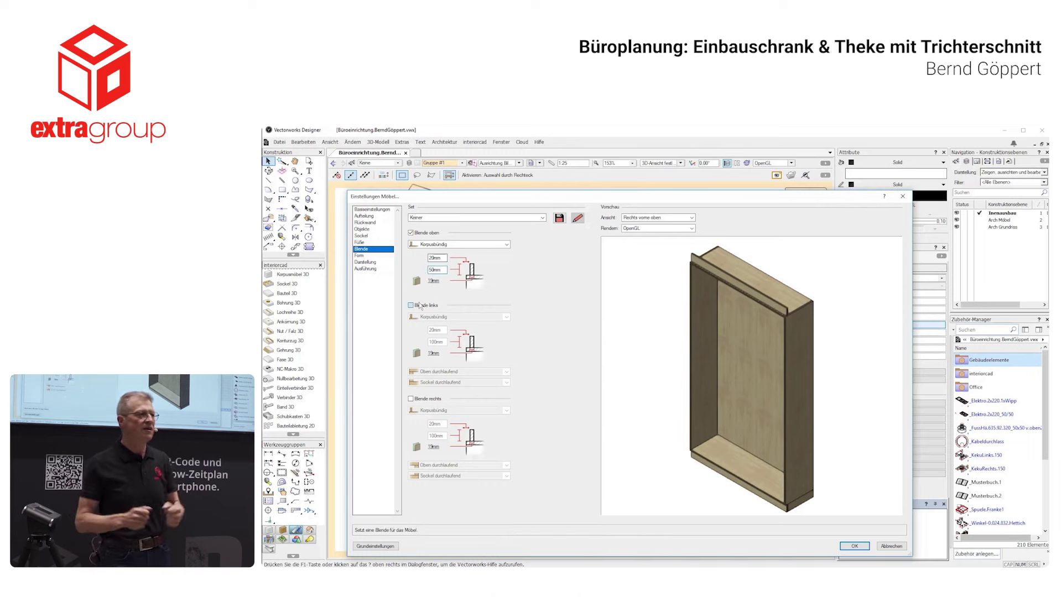
key("space")
type("50")
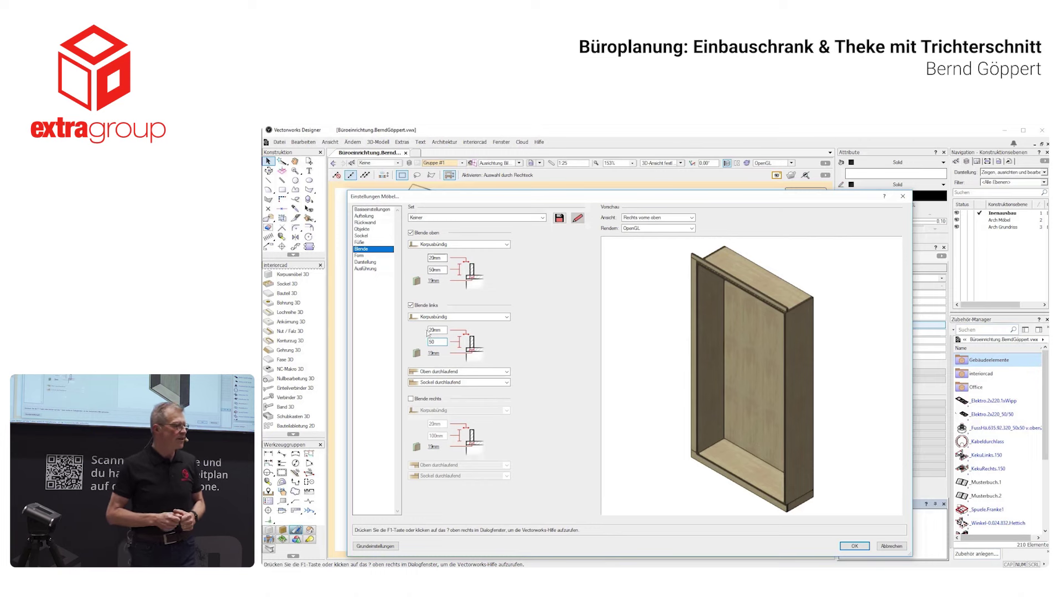
Divide the cabinet front into two columns at a 1:2 ratio.
left_click(363, 217)
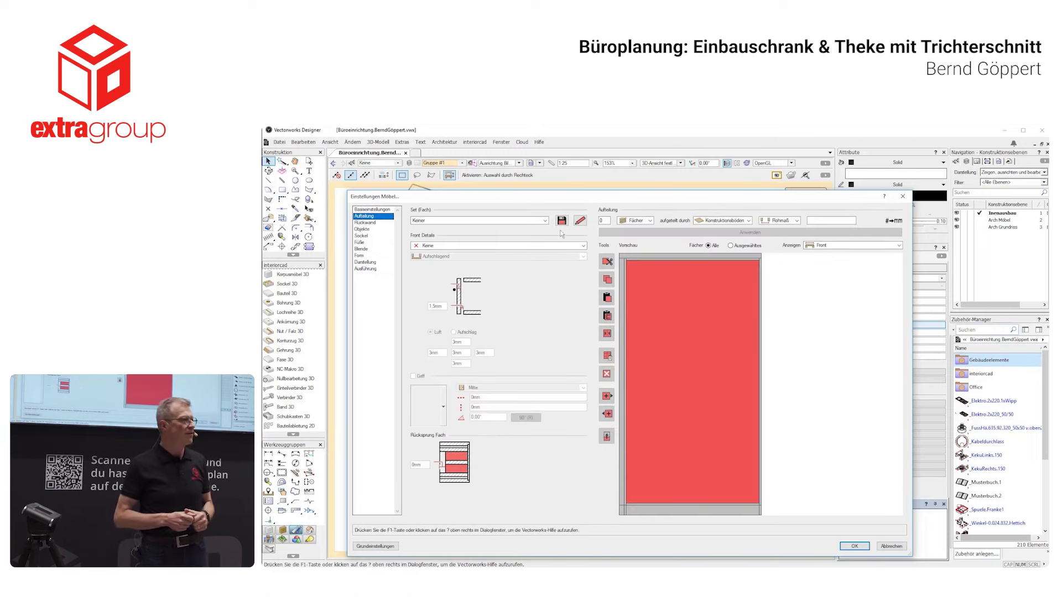
double_click(603, 220)
type("2")
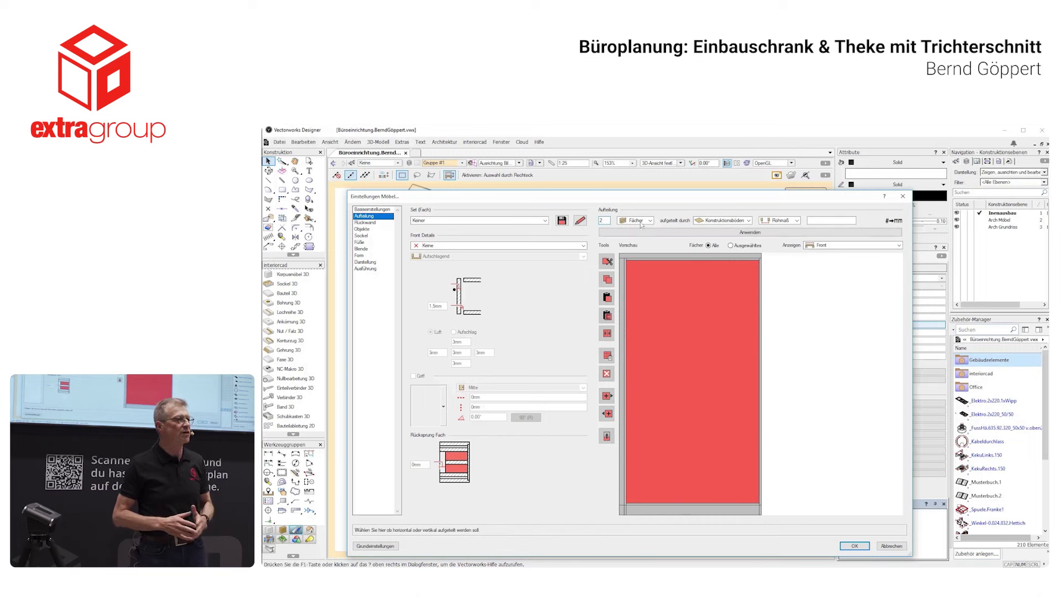
left_click(637, 232)
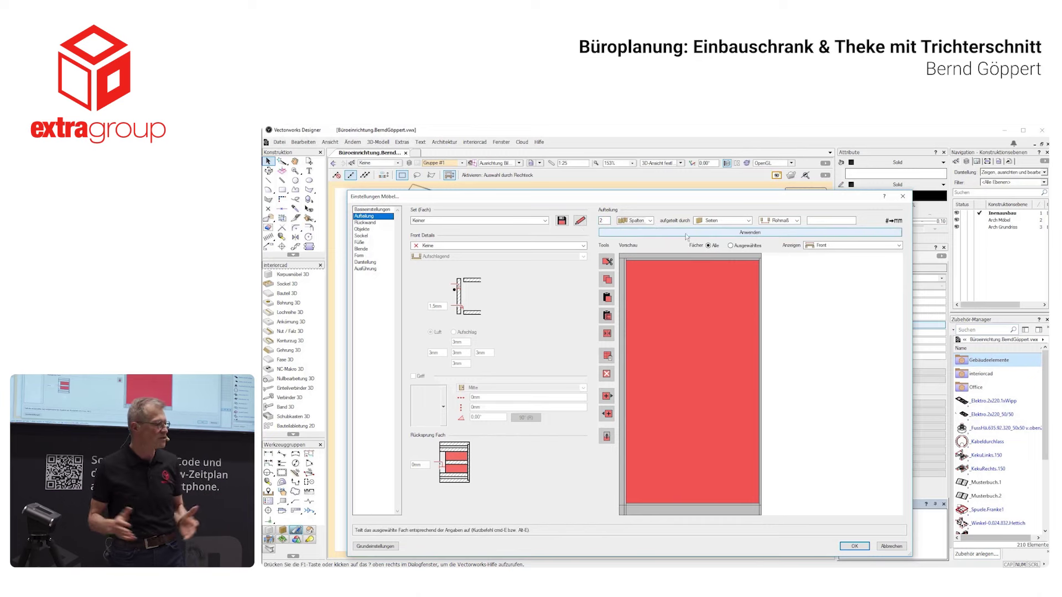
type("1:2")
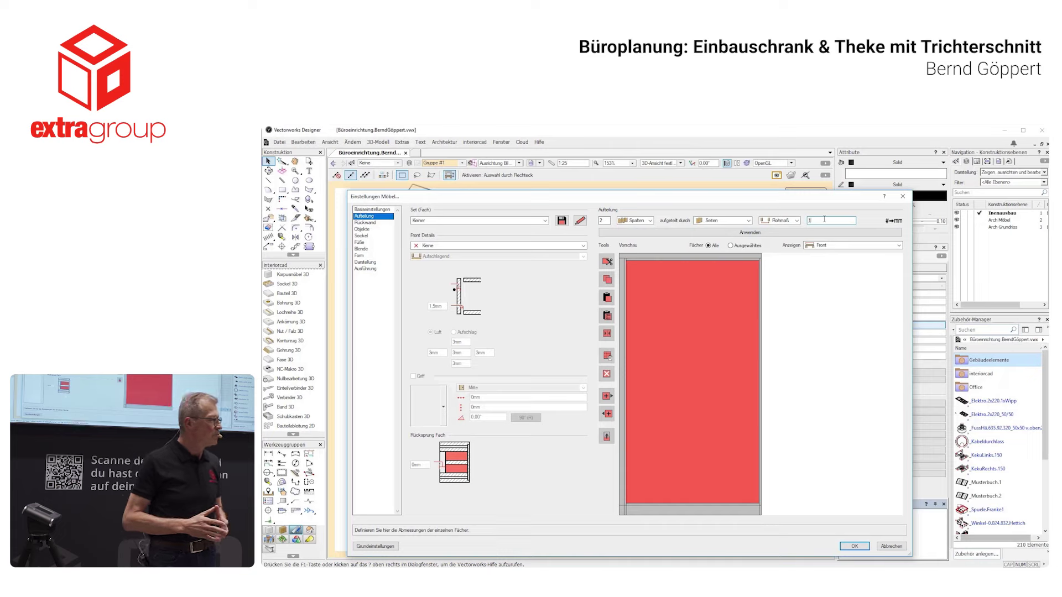
left_click(815, 232)
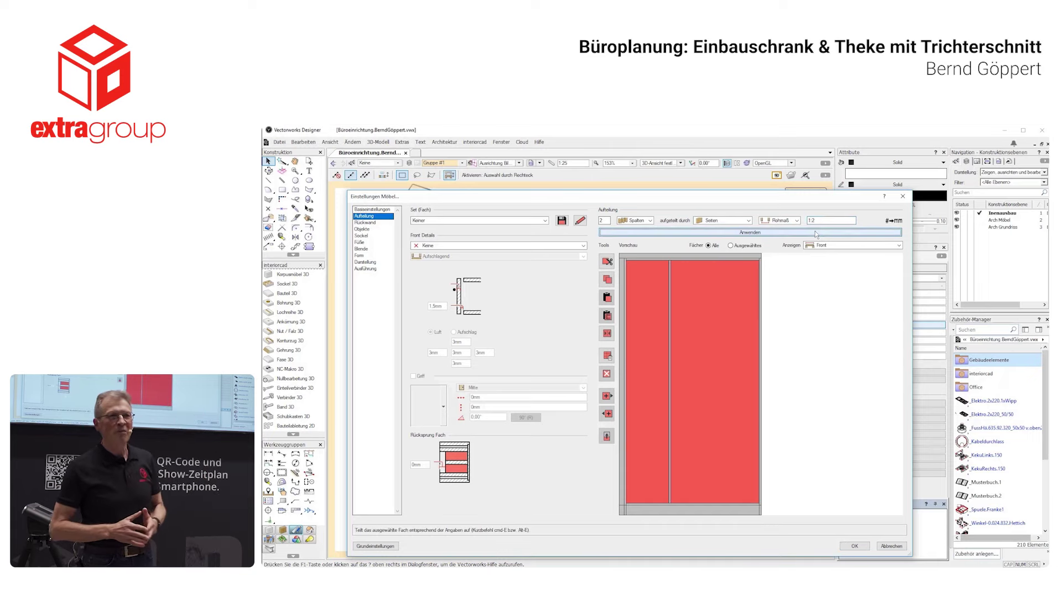
Split the left column into 600 mm and 400 mm compartments and copy this to the right column.
left_click(645, 297)
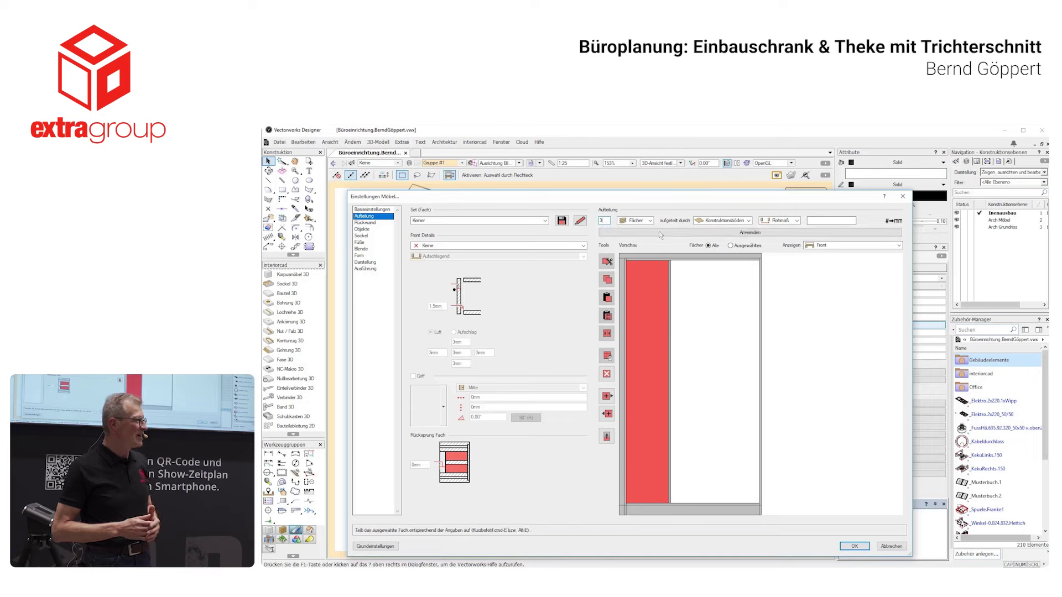
left_click(812, 219)
type("600 #")
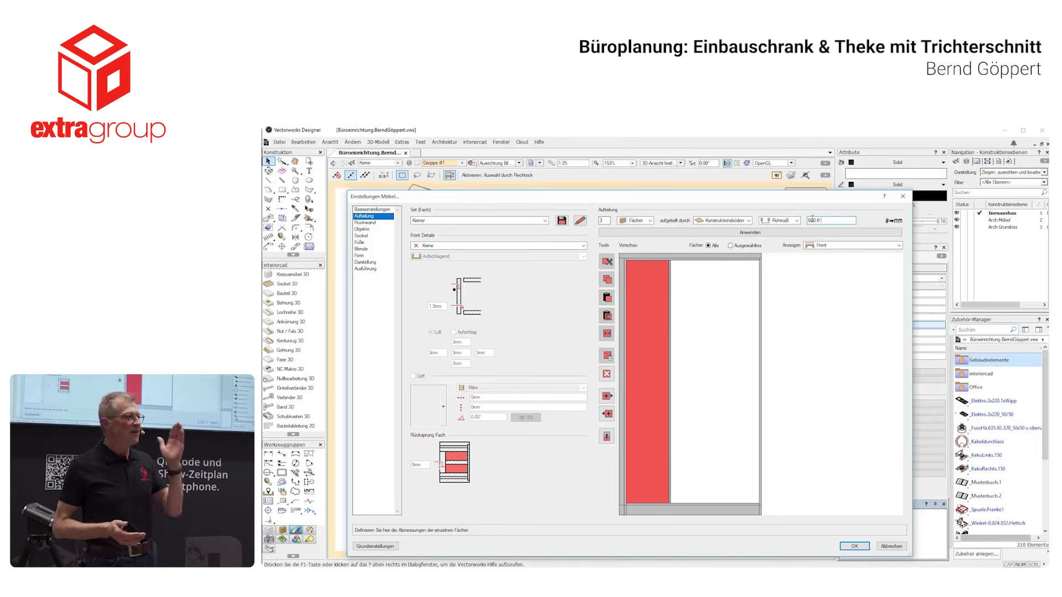
left_click(774, 233)
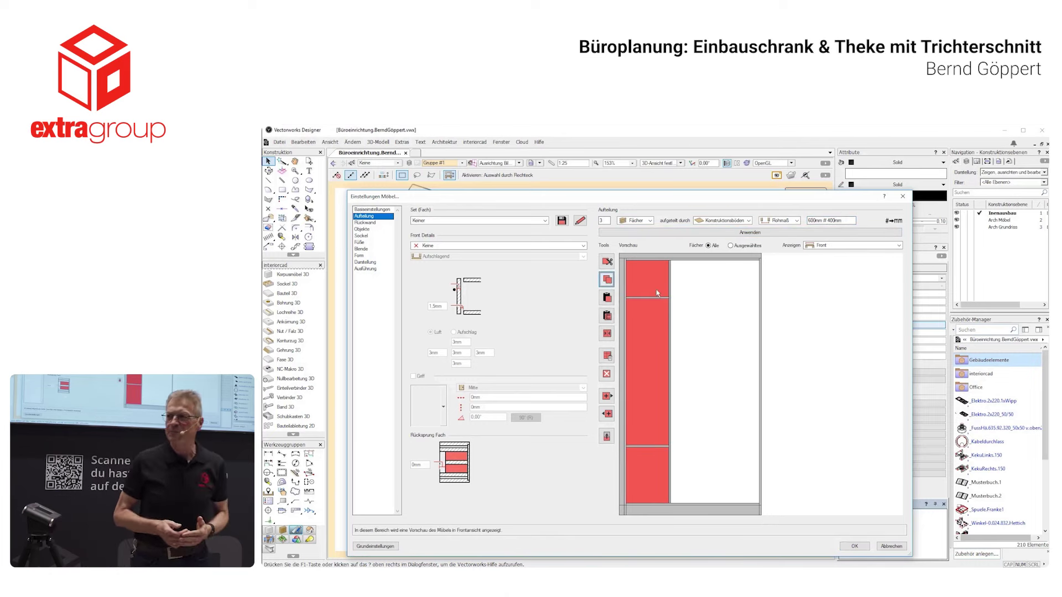
left_click(717, 299)
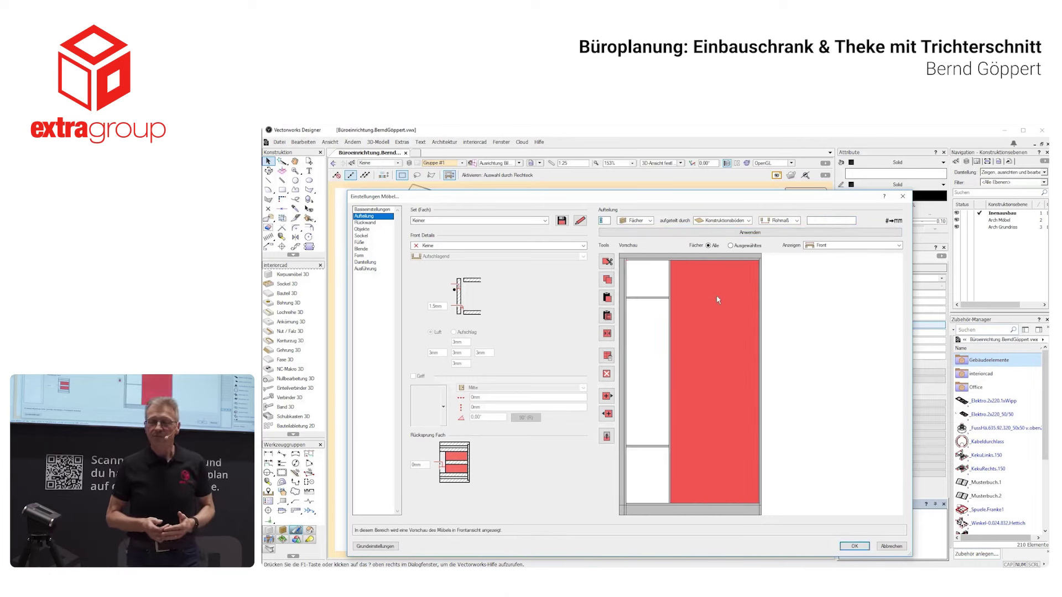
left_click(606, 299)
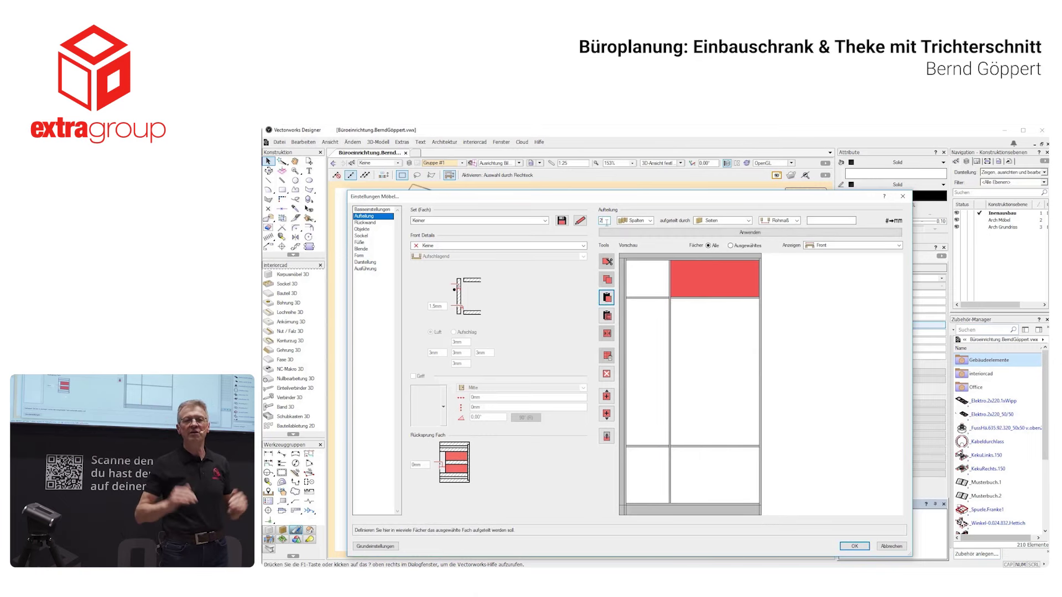
Split the top-right compartment into two equal columns.
type("2")
left_click(813, 220)
type("##")
left_click(814, 233)
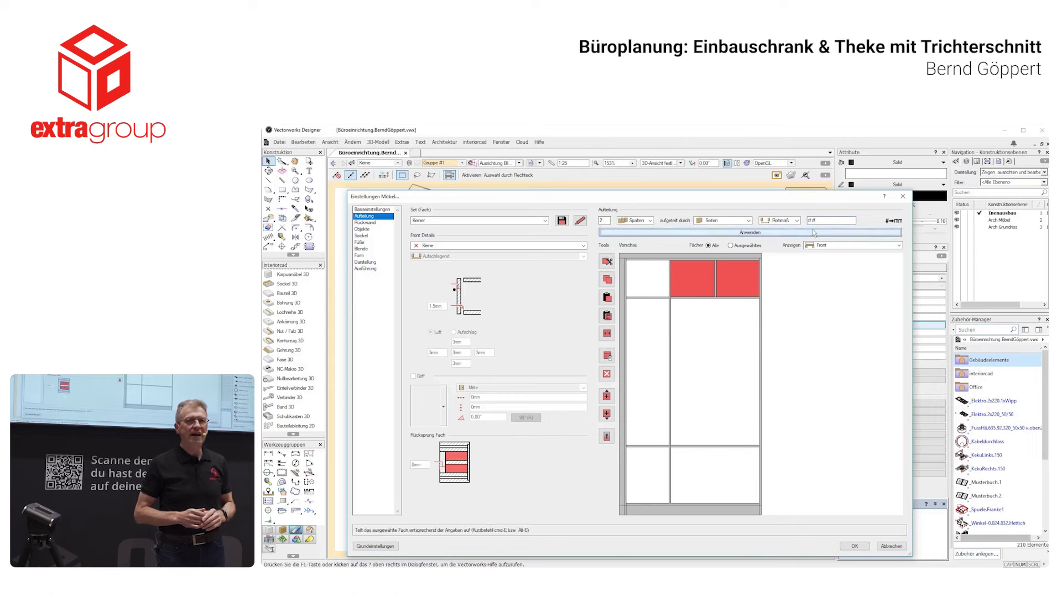
Divide the bottom-right compartment into three stacked drawer Fächer.
left_click(706, 465)
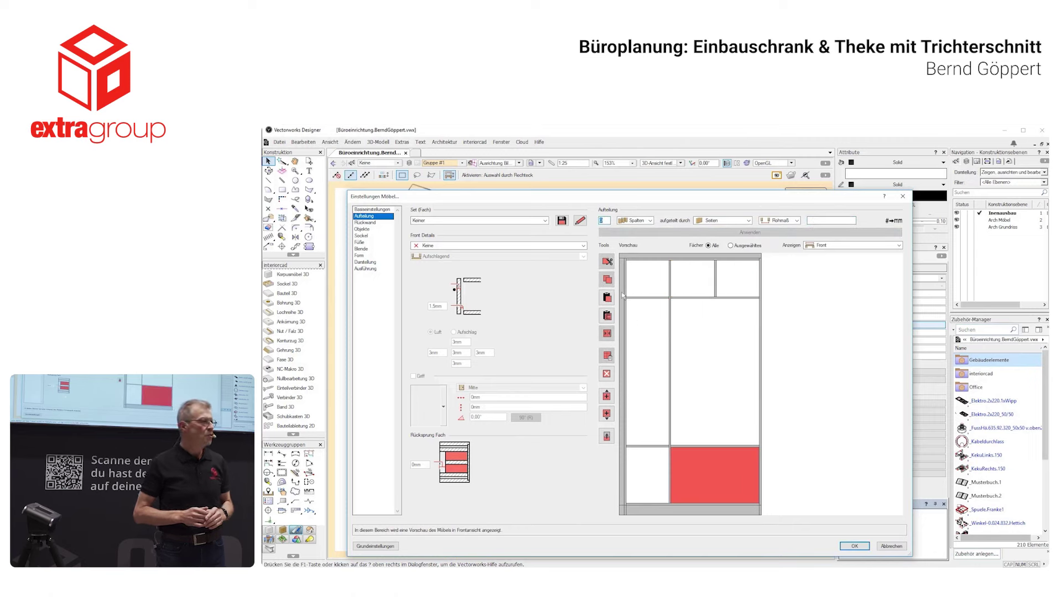
type("3")
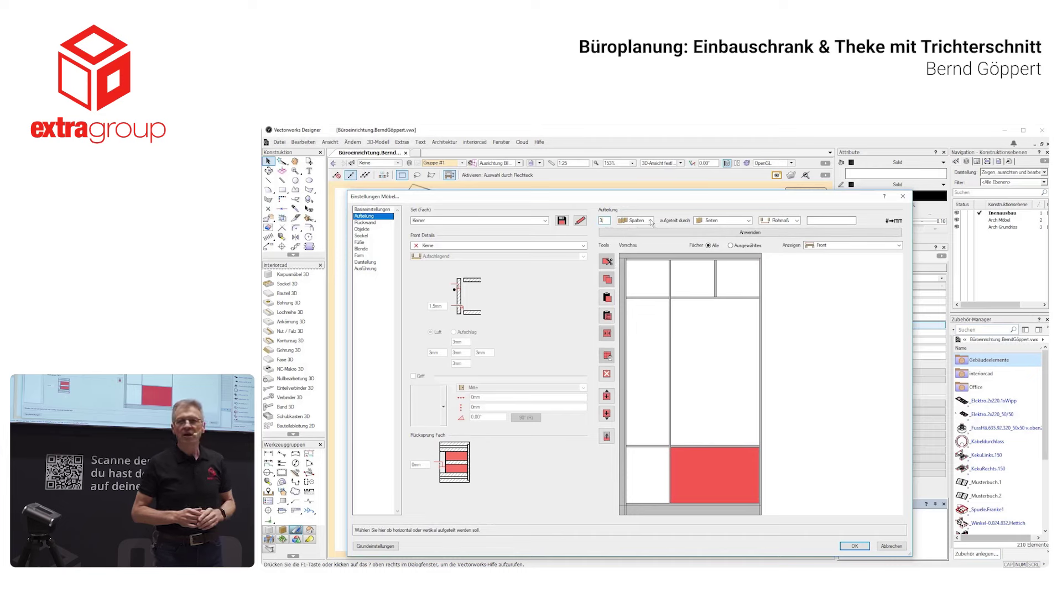
left_click(651, 221)
left_click(642, 240)
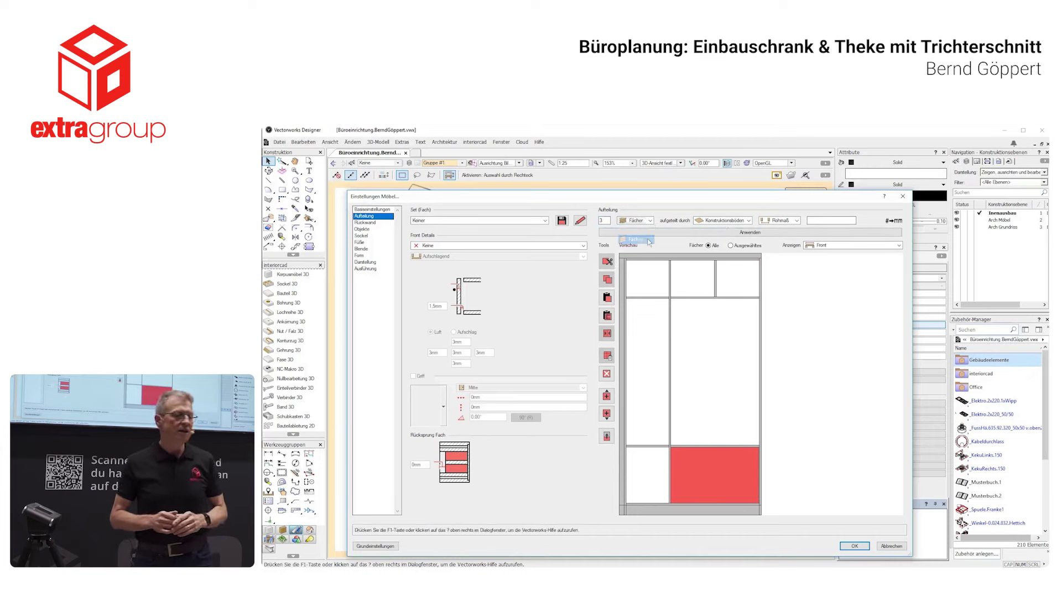
left_click(723, 220)
left_click(727, 276)
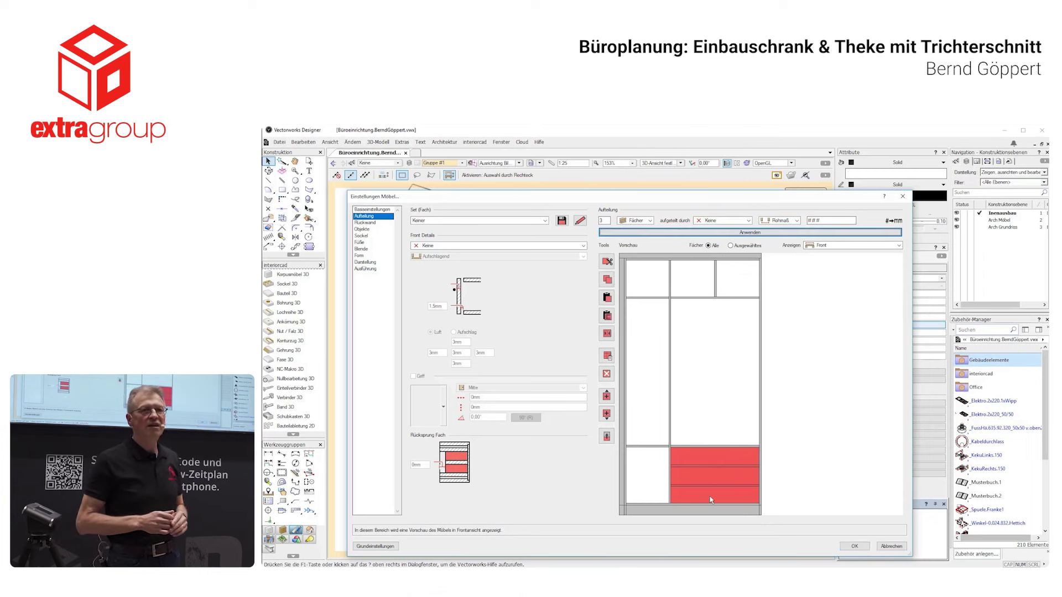
left_click(711, 499)
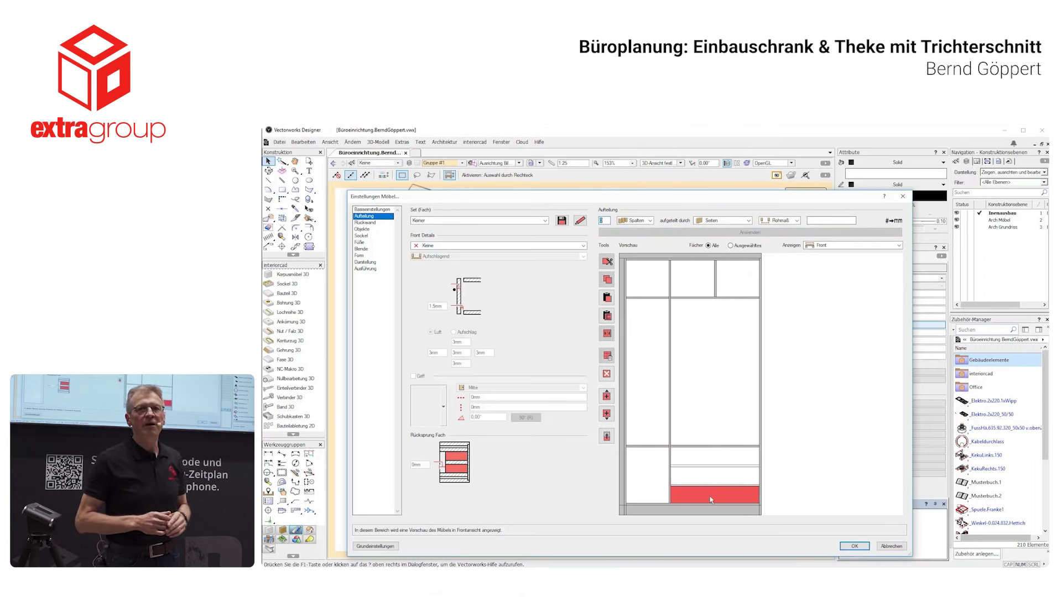
Make the bottom front a drawer with the Lavis handle positioned at the top.
left_click(463, 246)
left_click(459, 292)
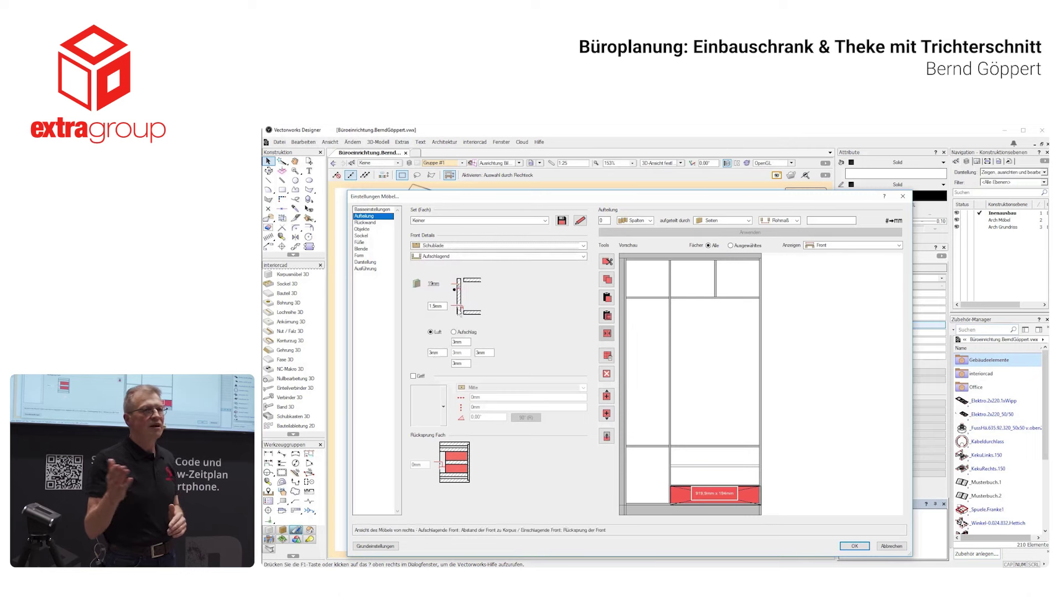
left_click(413, 376)
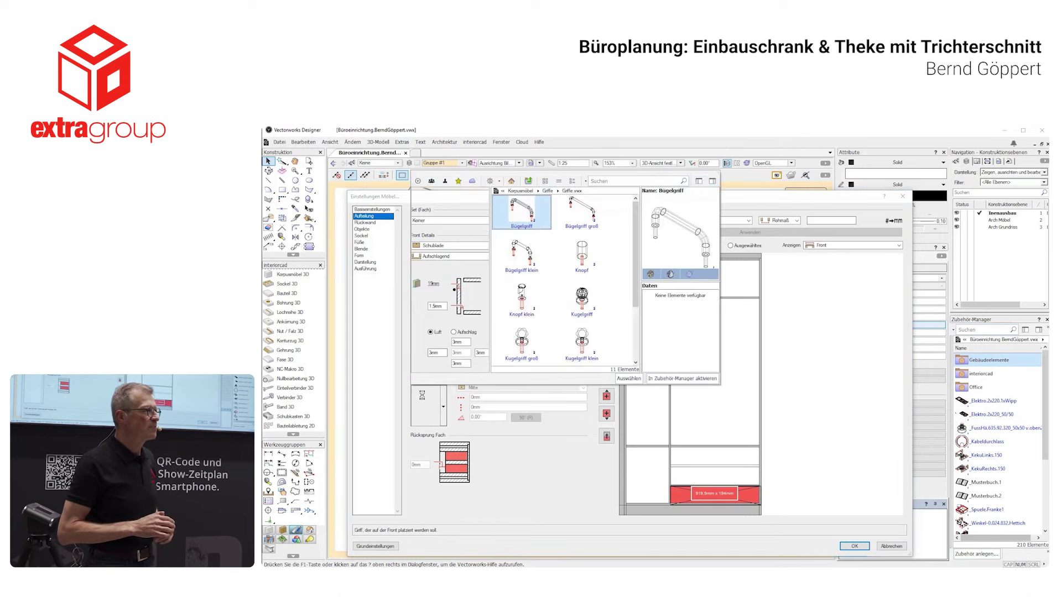
left_click(477, 199)
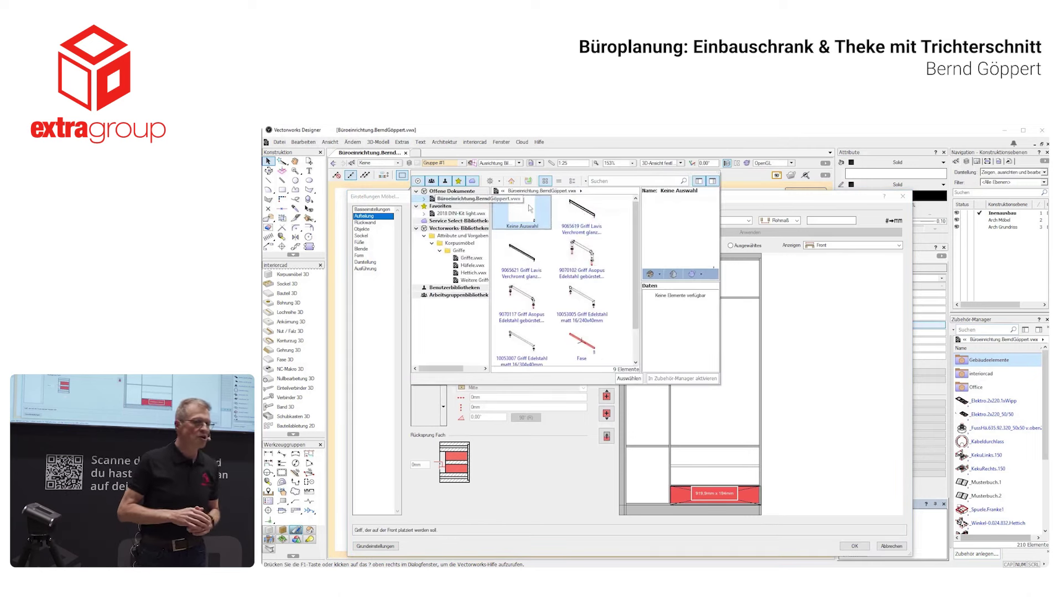
double_click(585, 210)
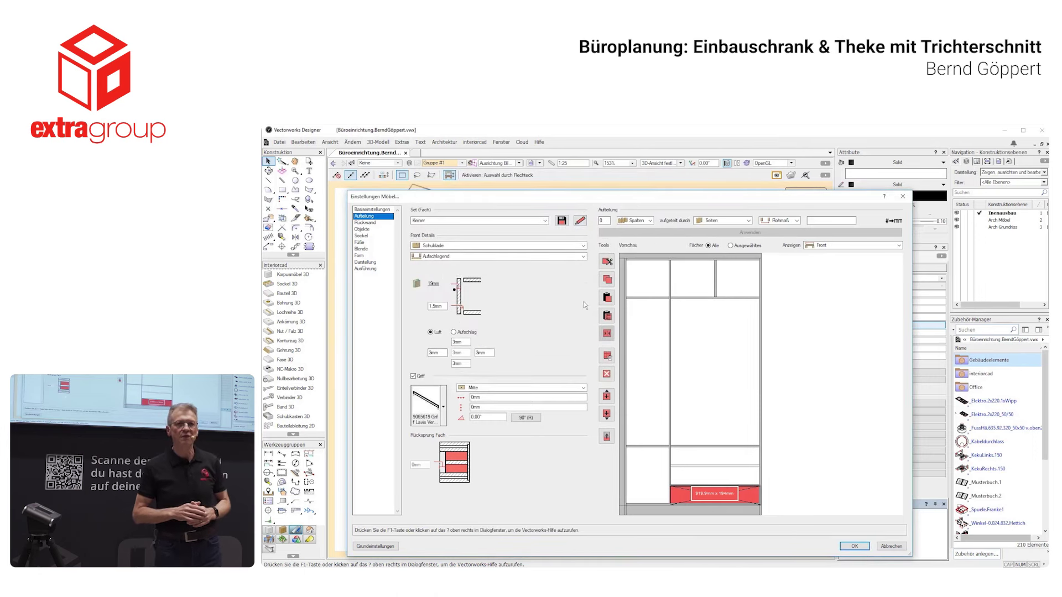
left_click(504, 388)
left_click(504, 397)
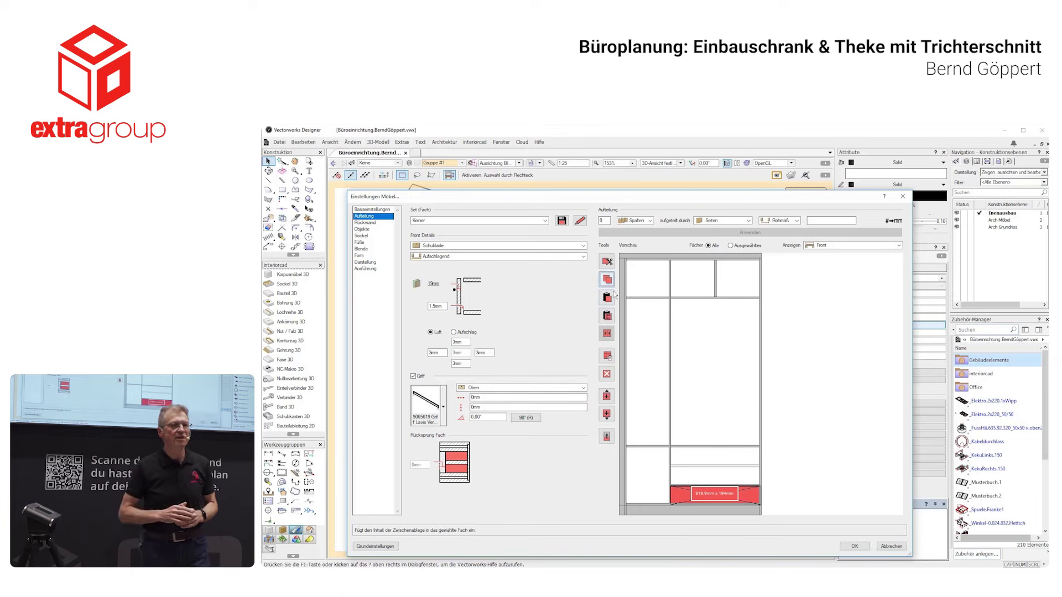
Paste the same drawer into the two compartments above it.
left_click(700, 469)
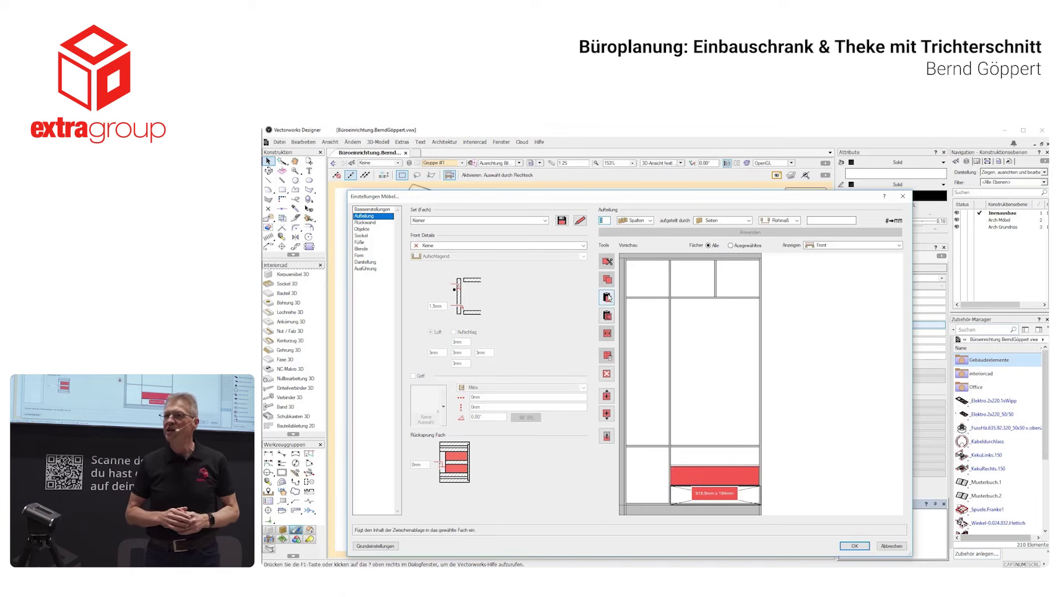
left_click(708, 457)
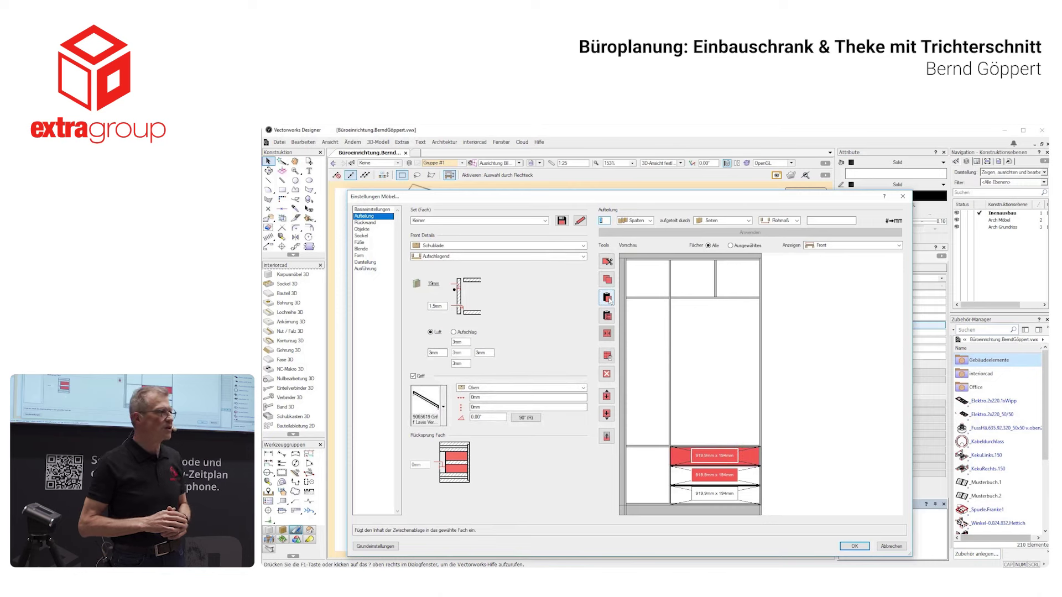
left_click(638, 283)
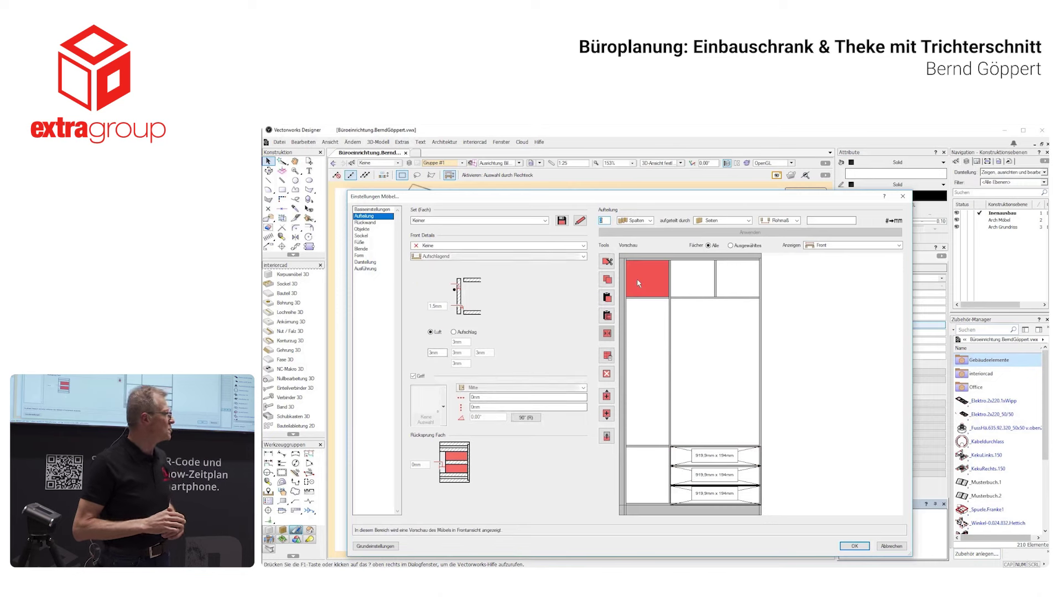
Give the top-left compartment a left-hinged door with the Lavis handle at the bottom.
left_click(478, 246)
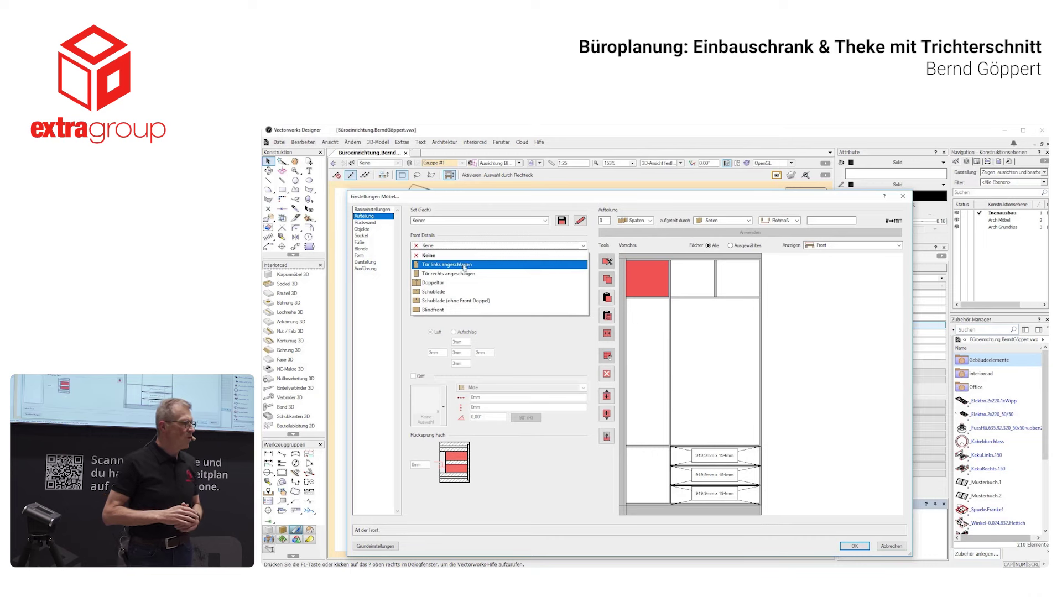
left_click(464, 265)
left_click(413, 376)
left_click(425, 401)
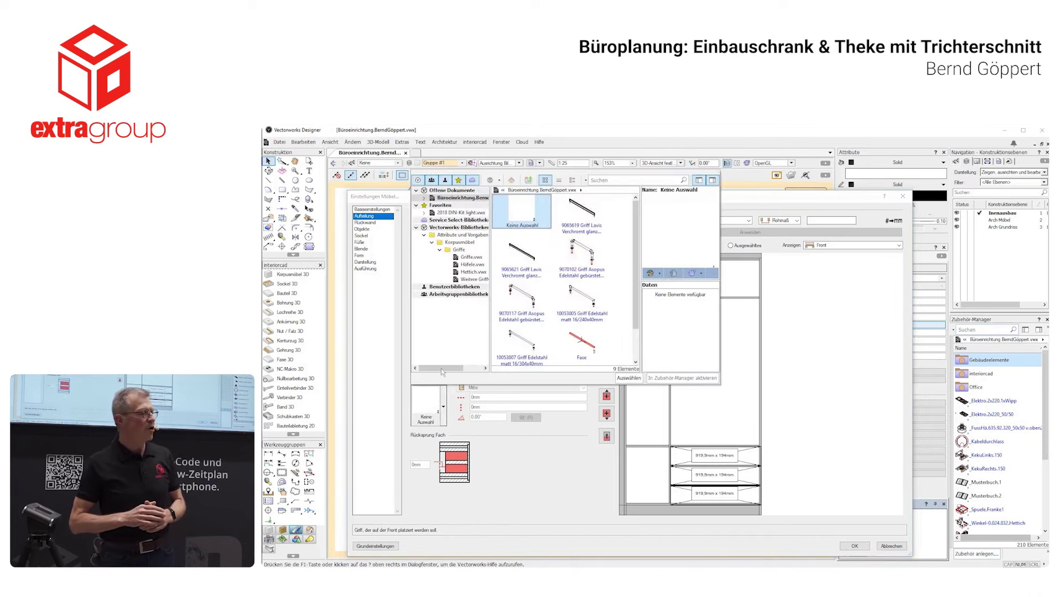
double_click(583, 223)
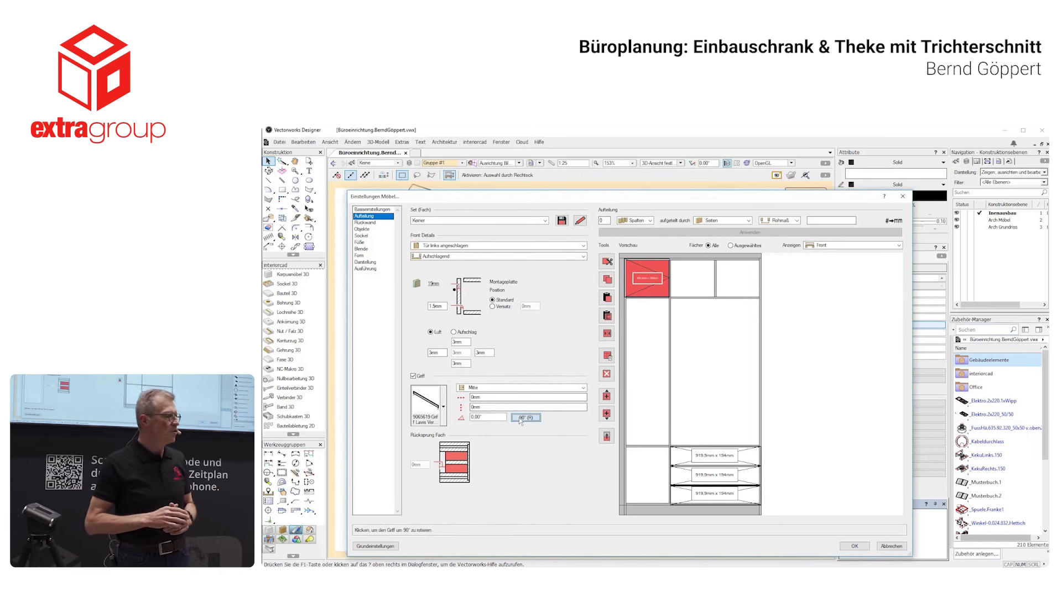
left_click(497, 392)
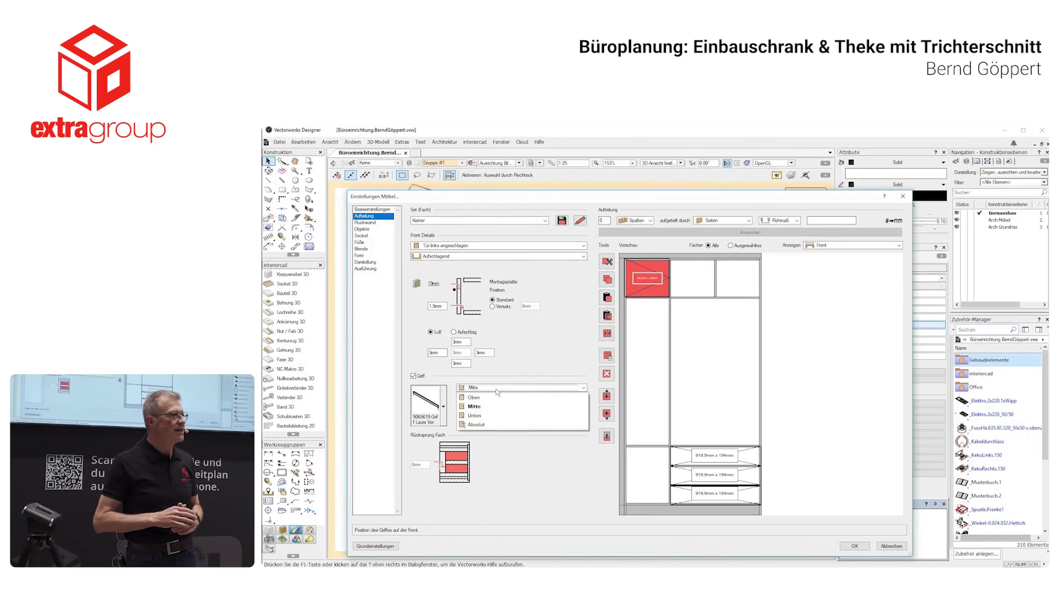
left_click(488, 418)
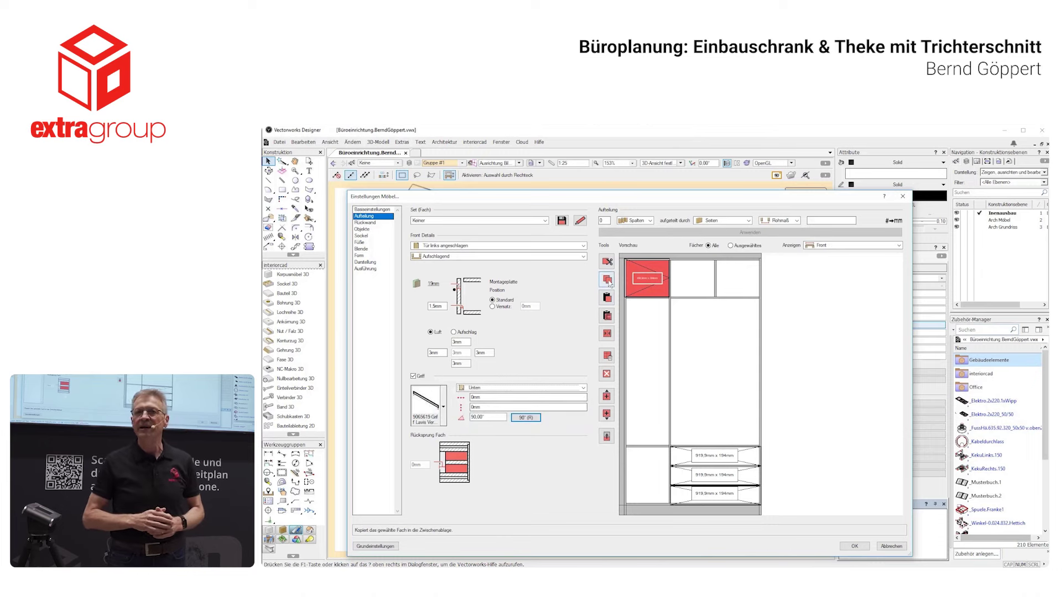
Paste the same door into the tall left, lower-left, top-middle and top-right compartments.
left_click(633, 320)
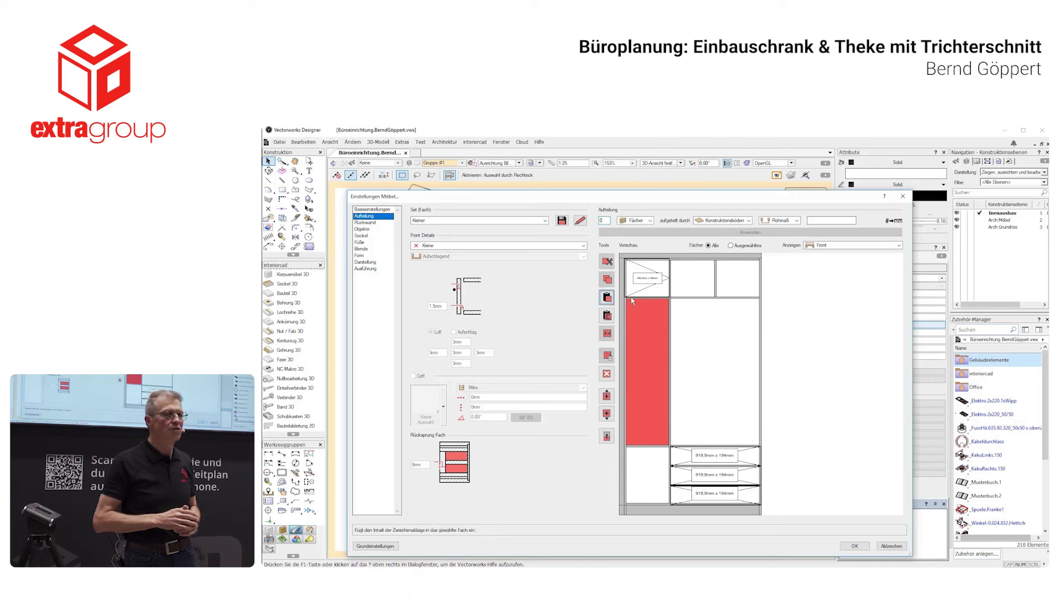
left_click(647, 468)
left_click(692, 278)
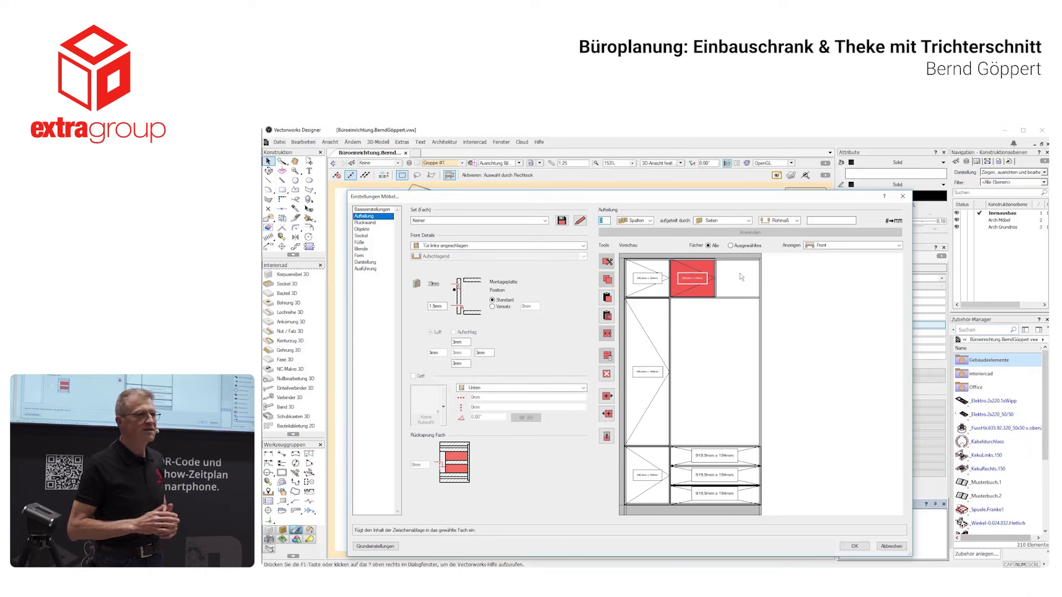
left_click(741, 277)
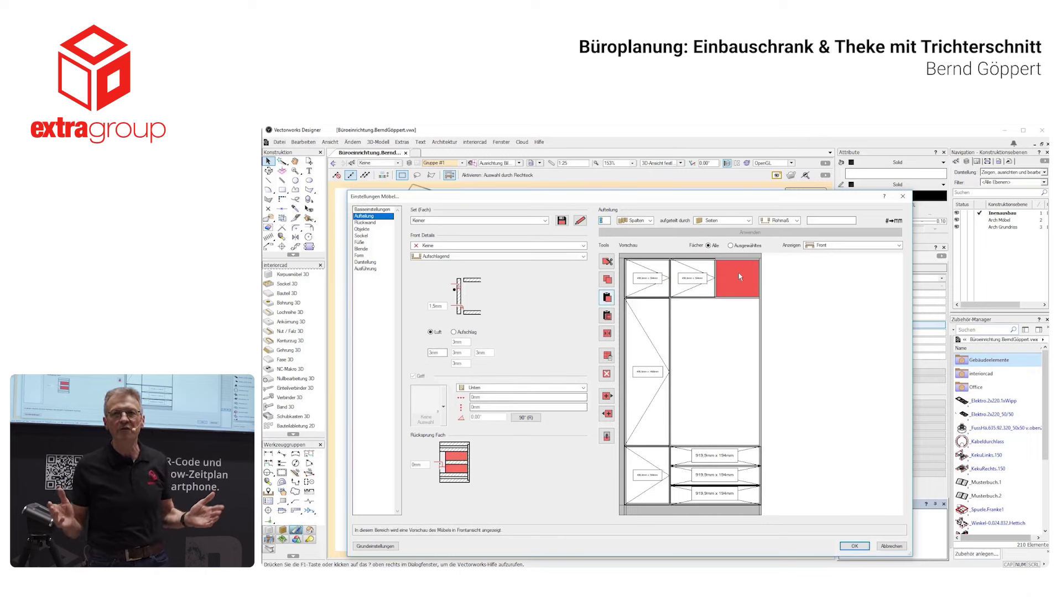
left_click(608, 298)
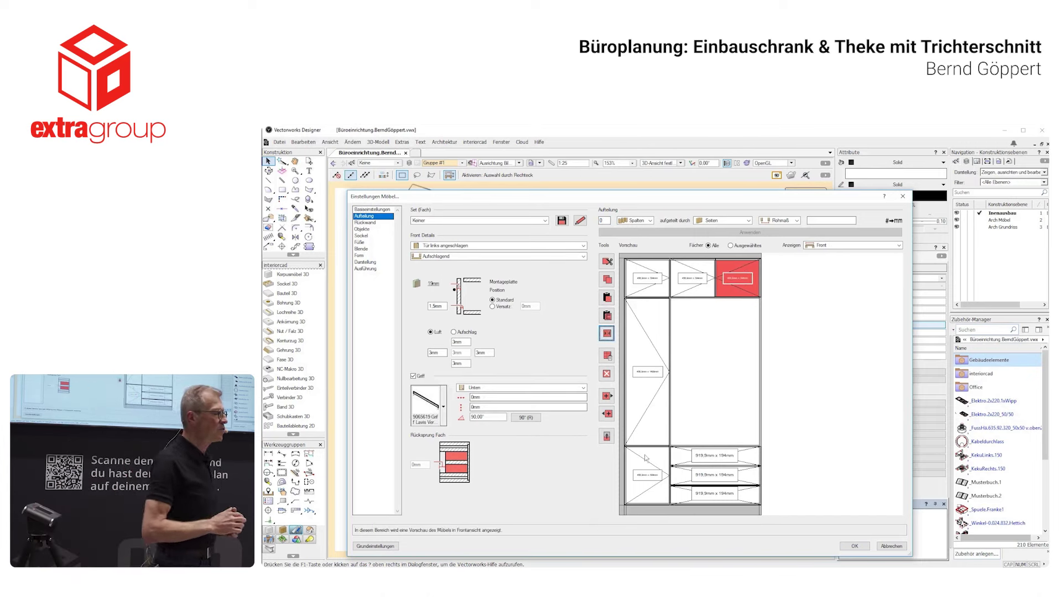
Move the lower-left door's handle to the top.
left_click(647, 476)
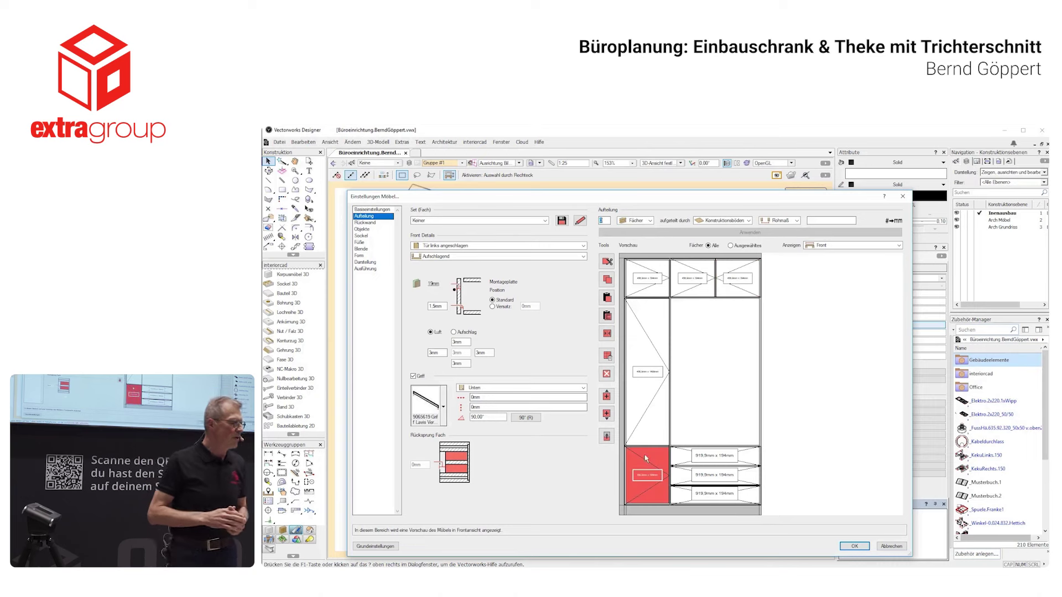
left_click(492, 389)
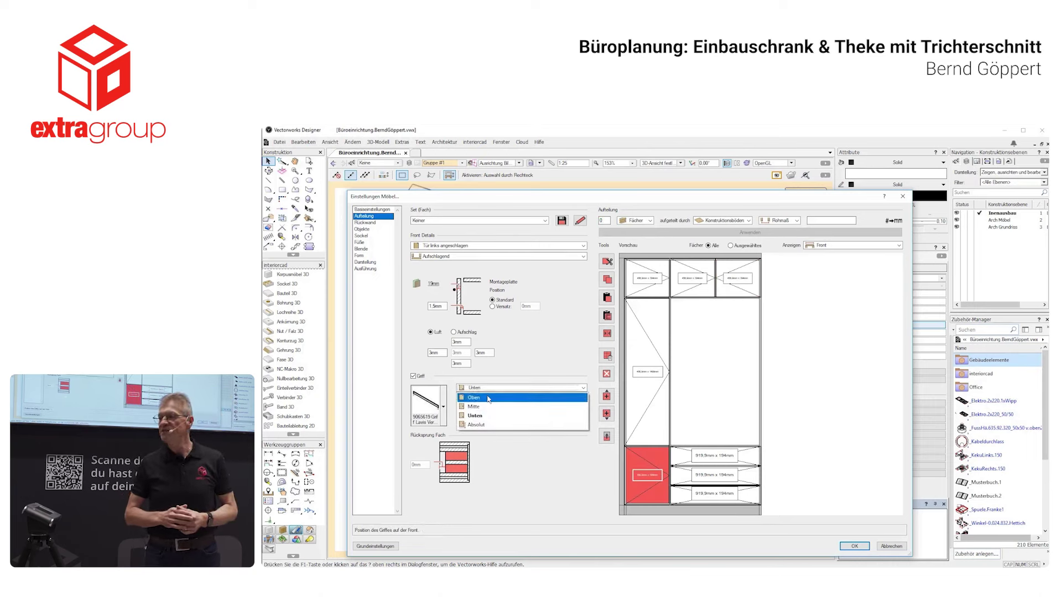
left_click(488, 398)
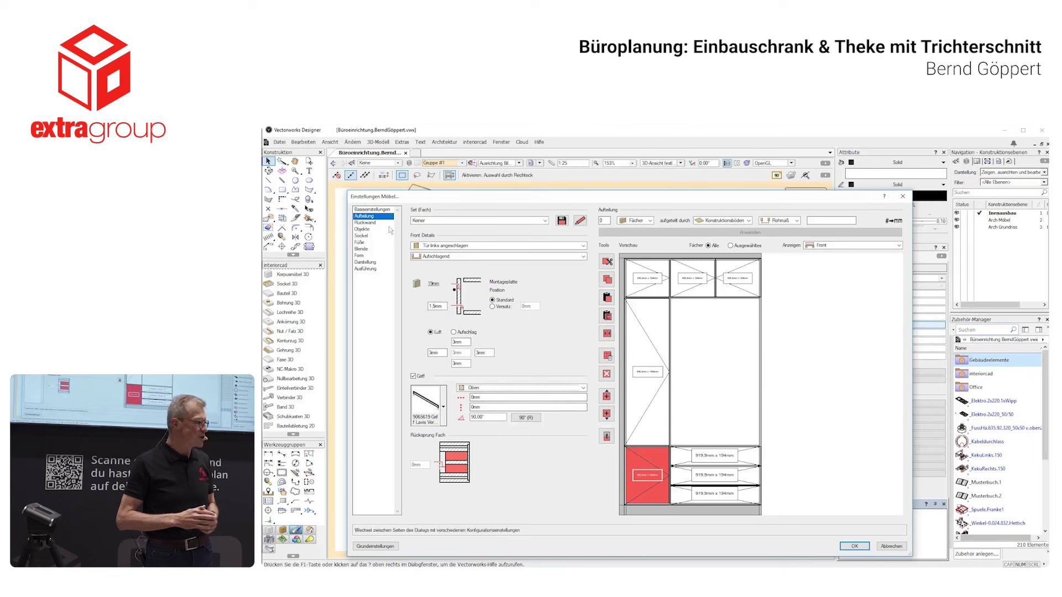
Check the Basiseinstellungen preview, confirm Schrank Demo, and orbit it in Drahtmodell wireframe.
left_click(374, 210)
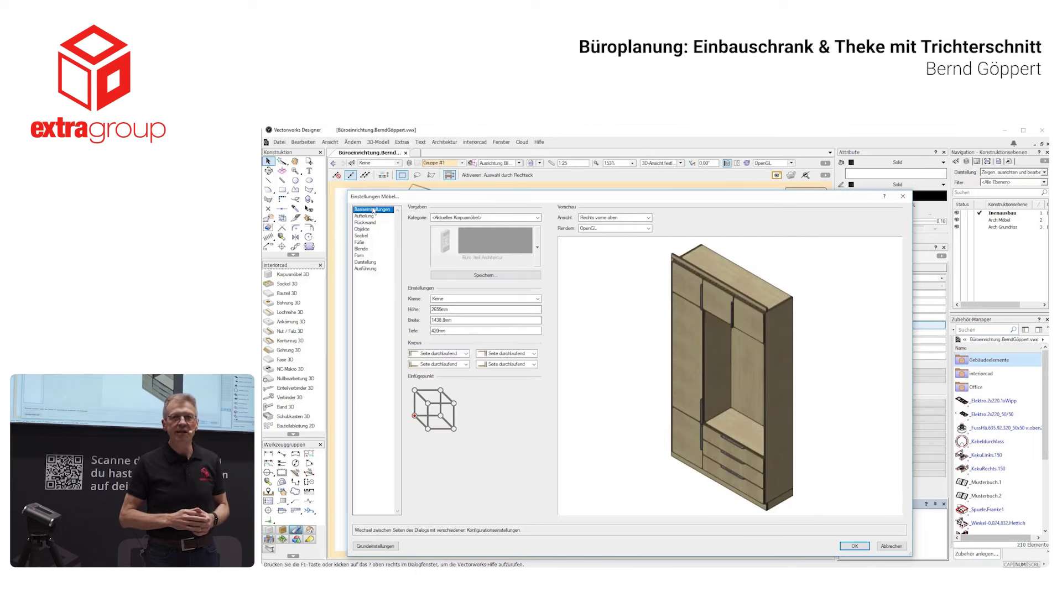
left_click(855, 546)
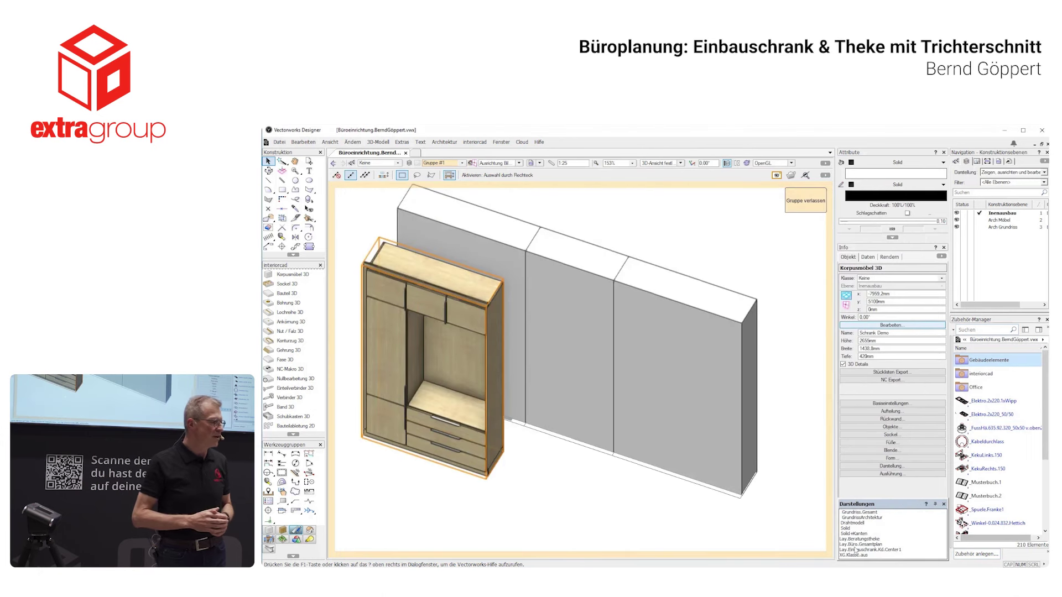
left_click(774, 162)
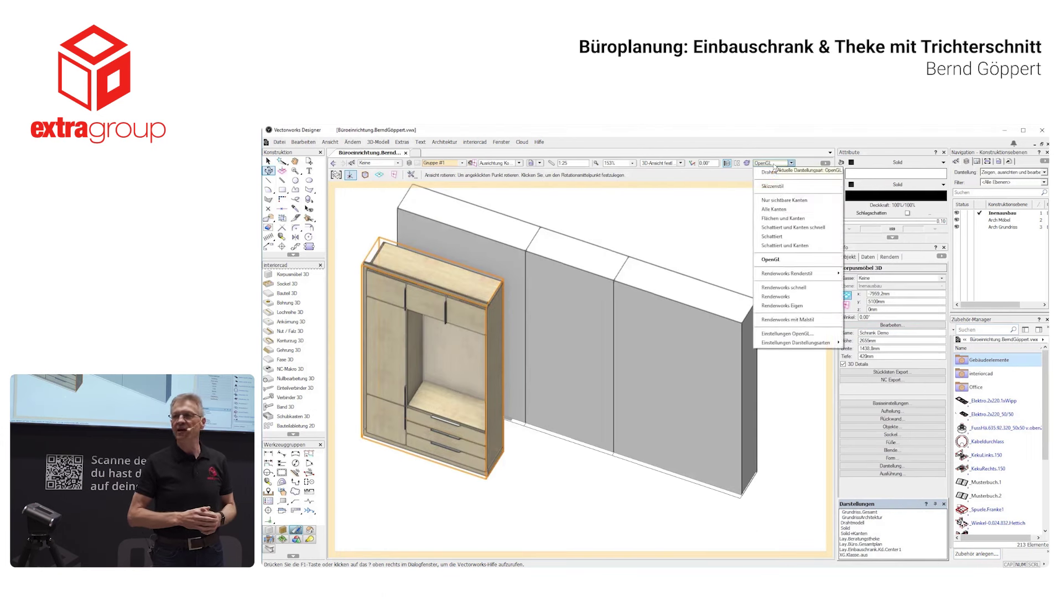
mouse_move(544, 411)
left_mouse_down()
mouse_move(545, 393)
mouse_move(460, 385)
mouse_move(464, 395)
left_mouse_up()
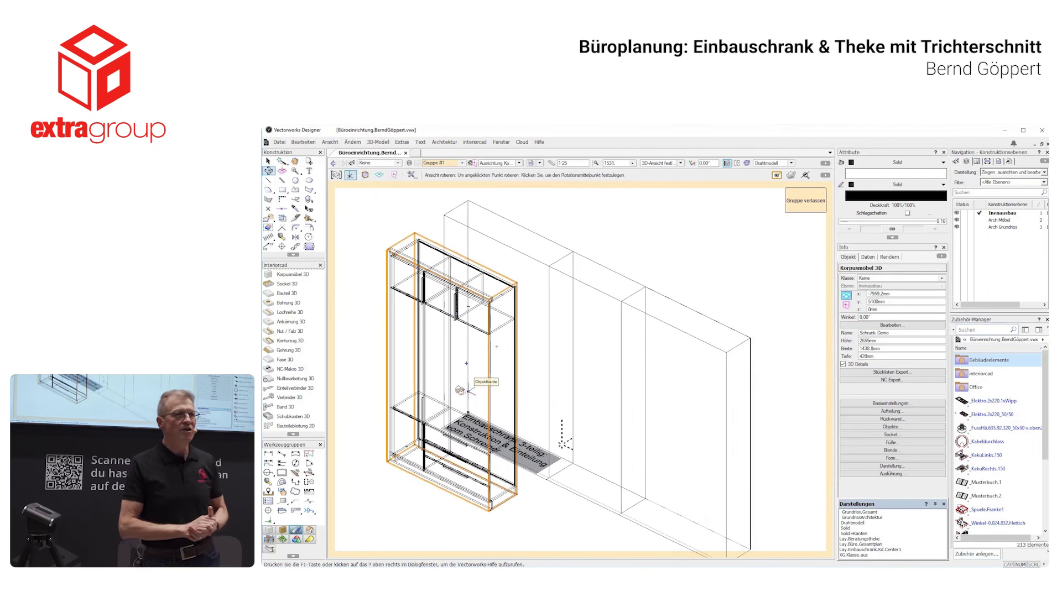
Start a Schubkasten 3D drawer on the lower front using the 100 mm maple drawer box.
key("x")
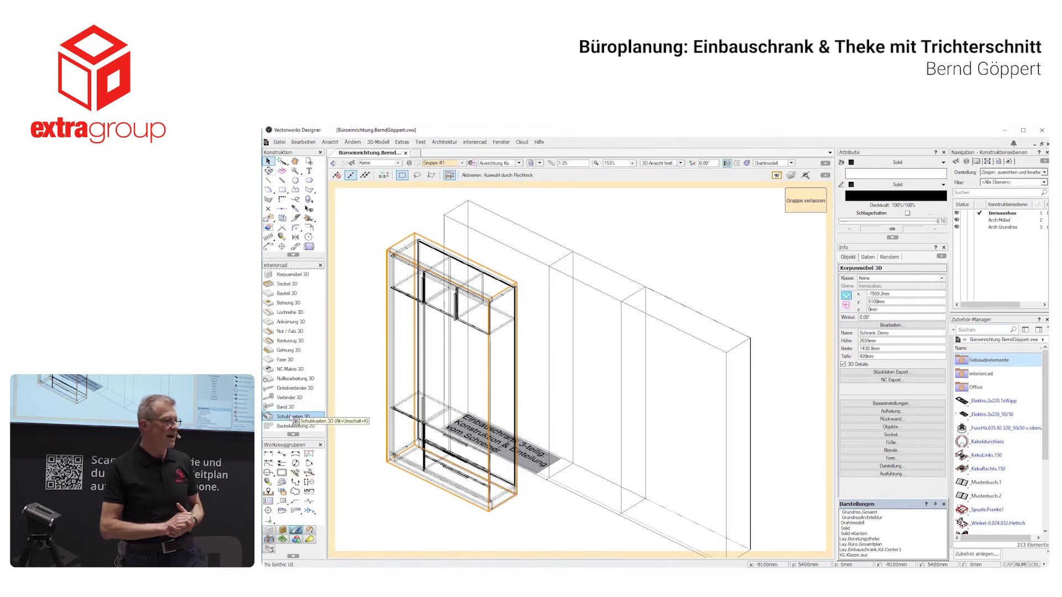
left_click(293, 419)
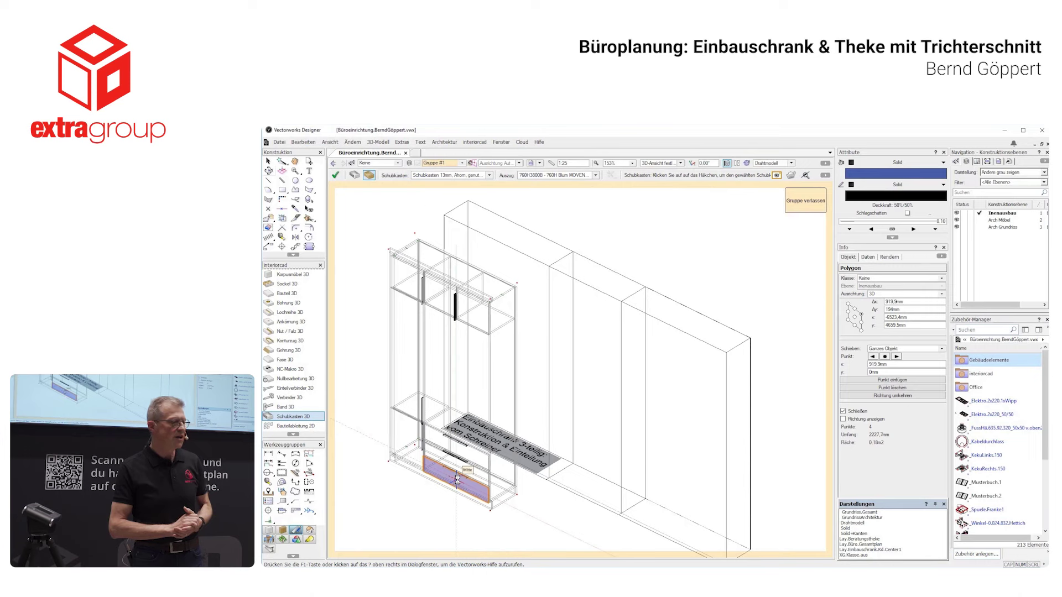
left_click(451, 175)
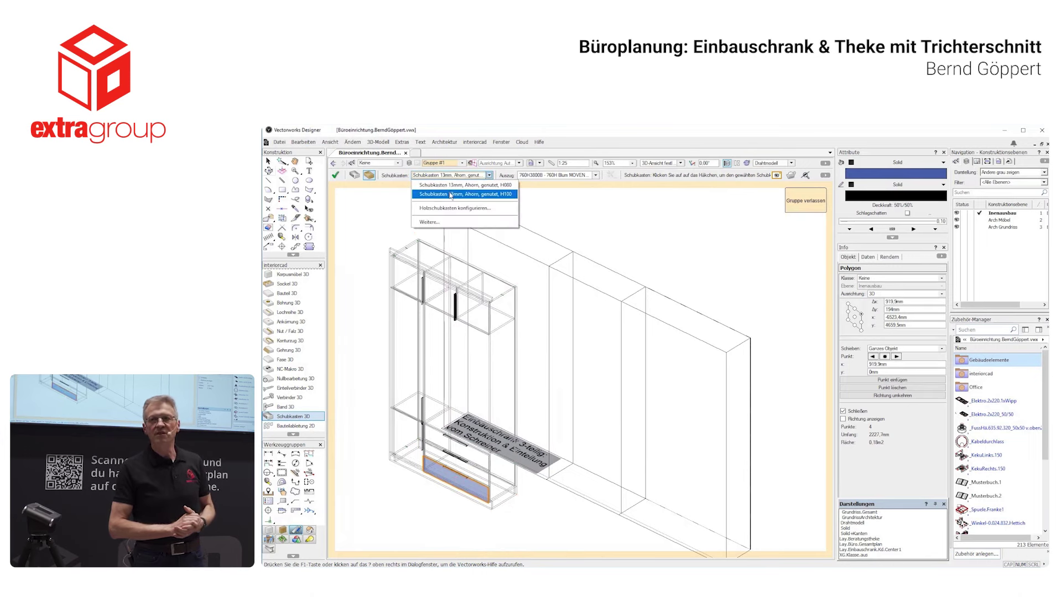
left_click(451, 194)
Choose the Blum 760H3800B runner from the longest available runners.
left_click(535, 175)
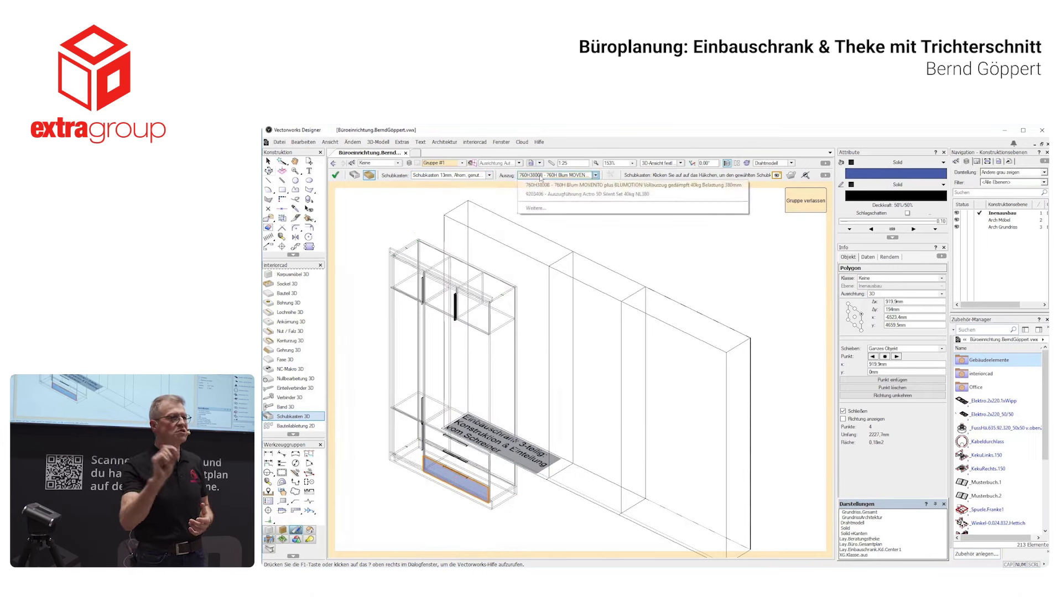
left_click(539, 210)
left_click(564, 183)
left_click(566, 193)
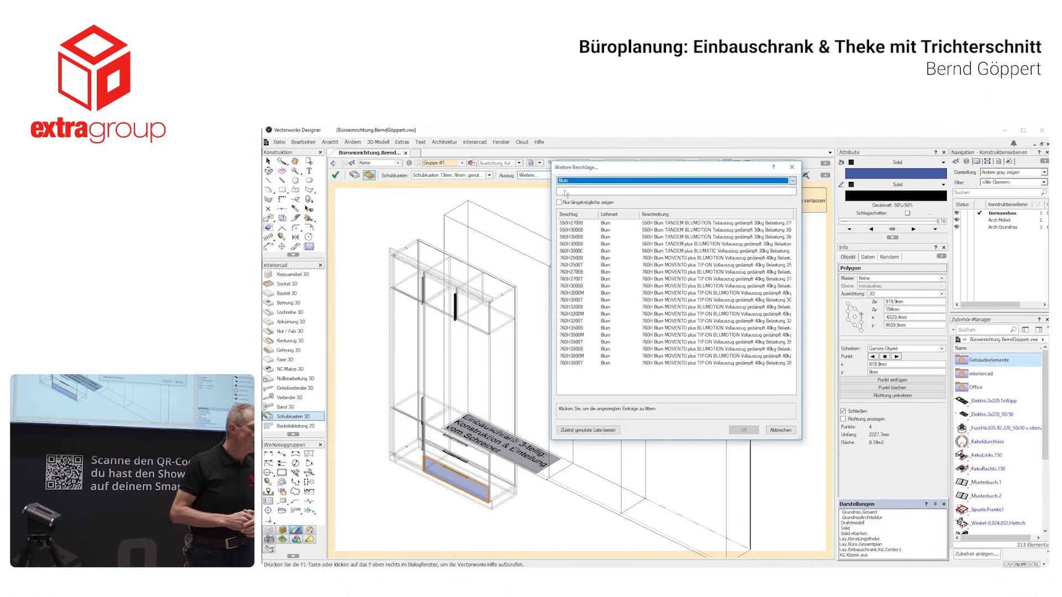
left_click(559, 203)
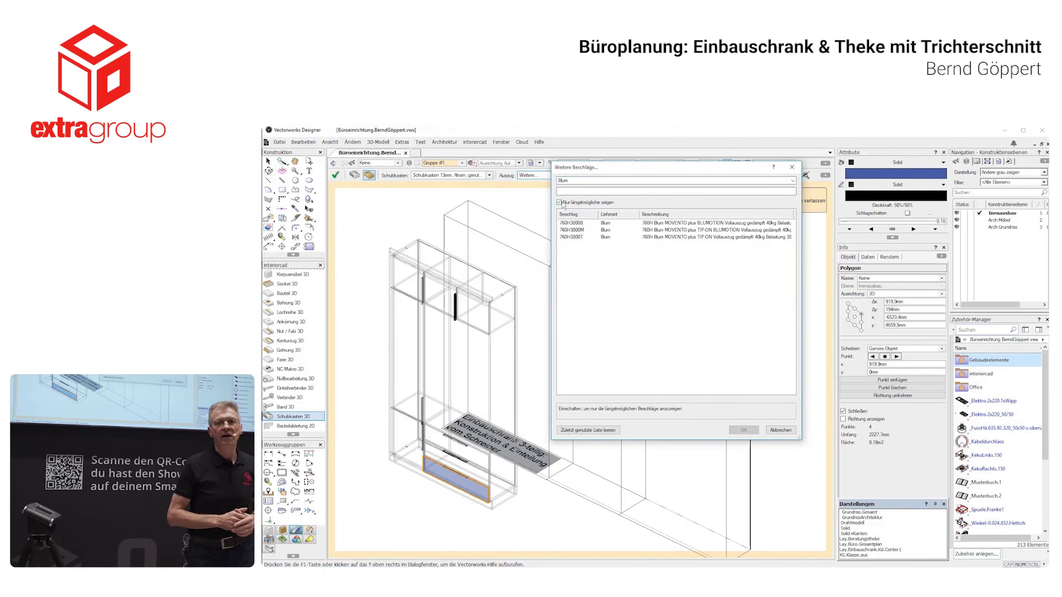
left_click(654, 223)
left_click(740, 432)
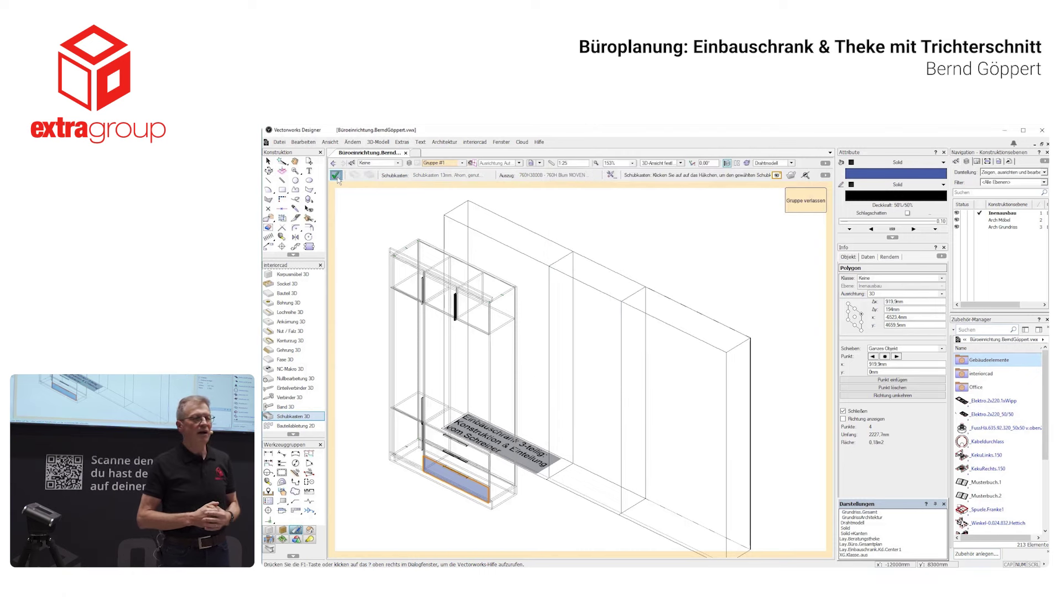
Build the drawer and add matching drawers behind the other two lower fronts.
left_click(336, 176)
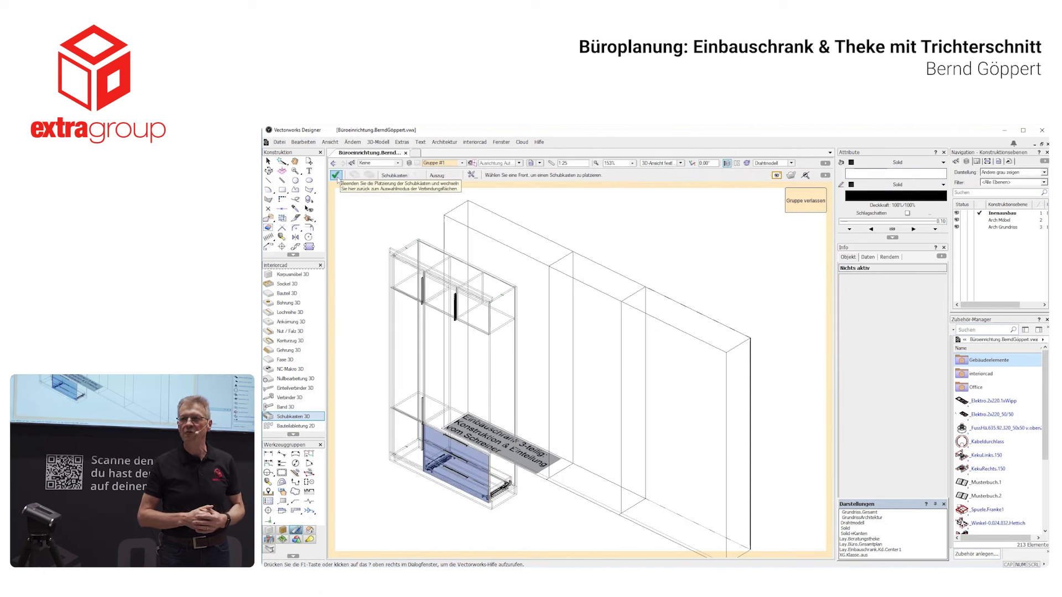
left_click(434, 457)
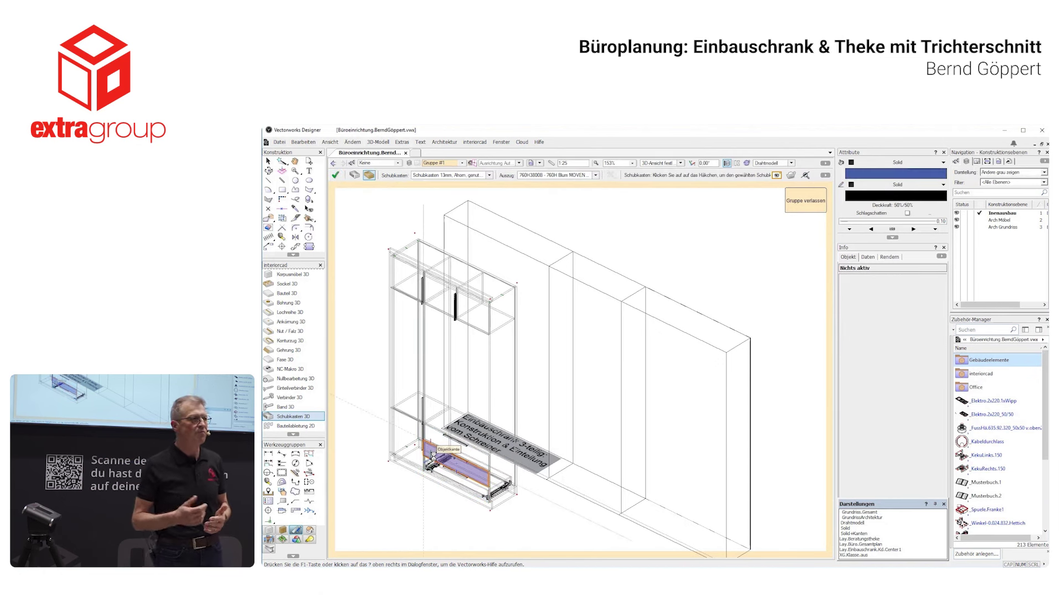
left_click(336, 176)
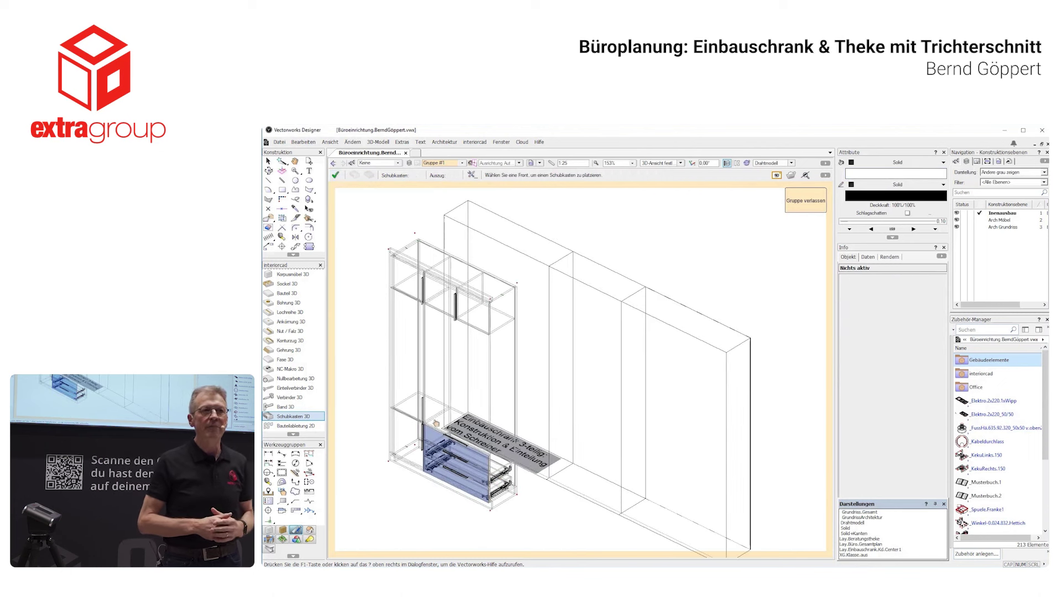
left_click(440, 438)
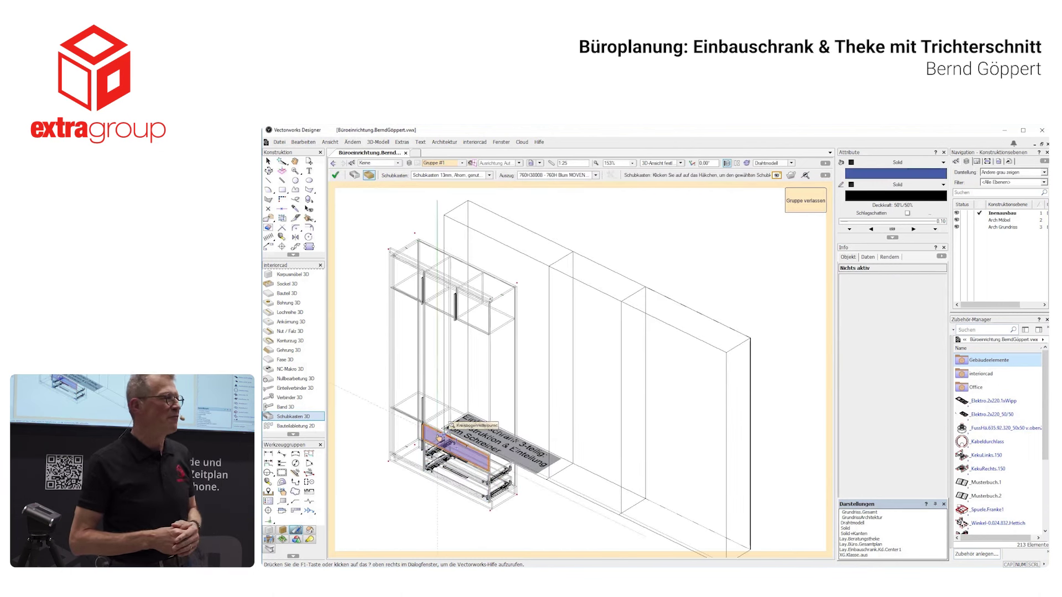
left_click(335, 177)
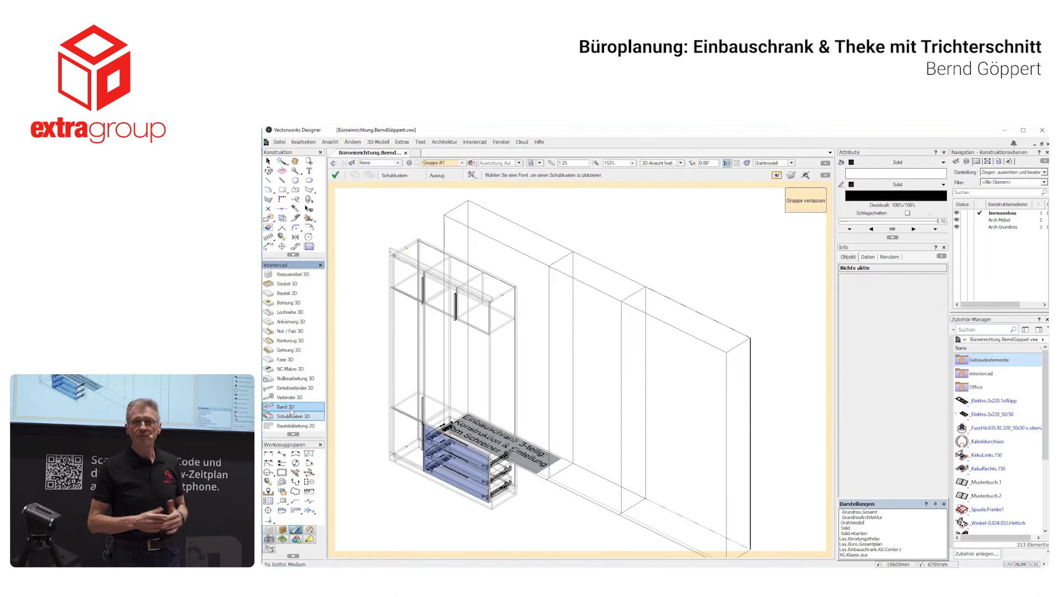
Give the left door Blum Clip Top Blumotion 110° screw-on hinges (71B3550) from the Weitere list.
left_click(291, 410)
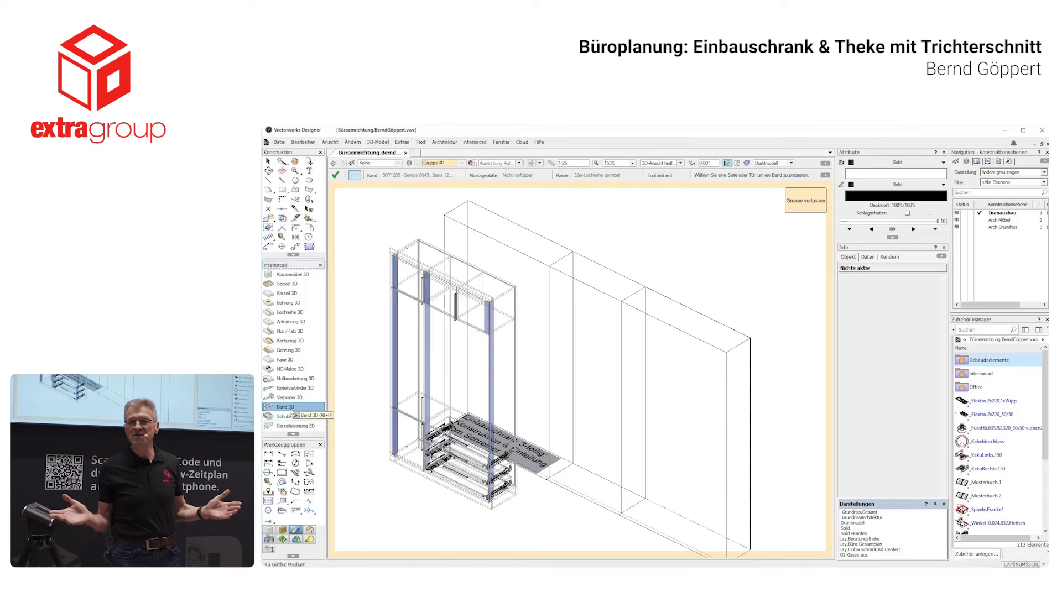
left_click(397, 429)
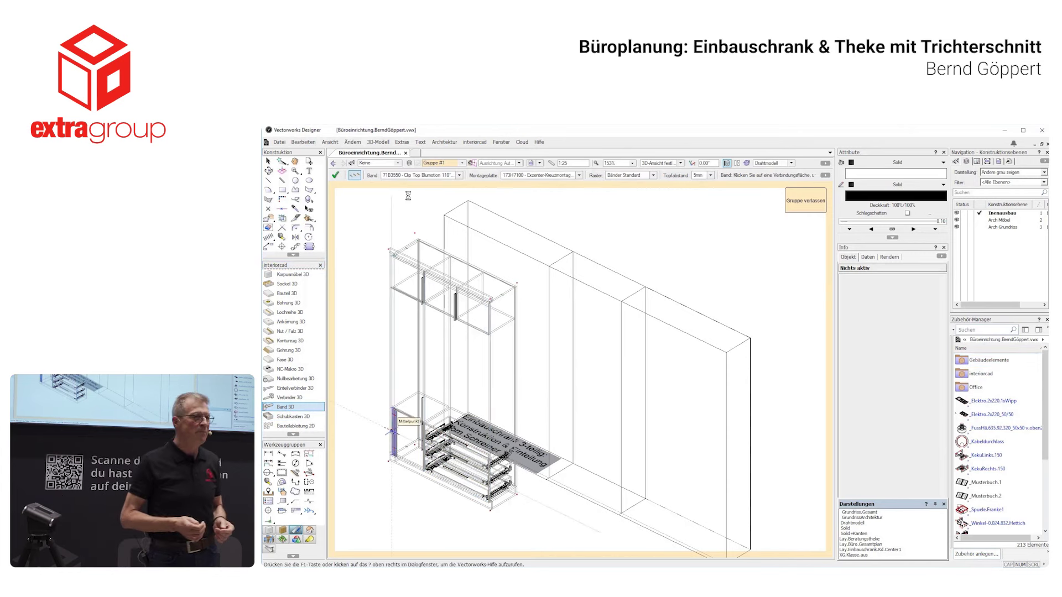
left_click(419, 175)
left_click(400, 208)
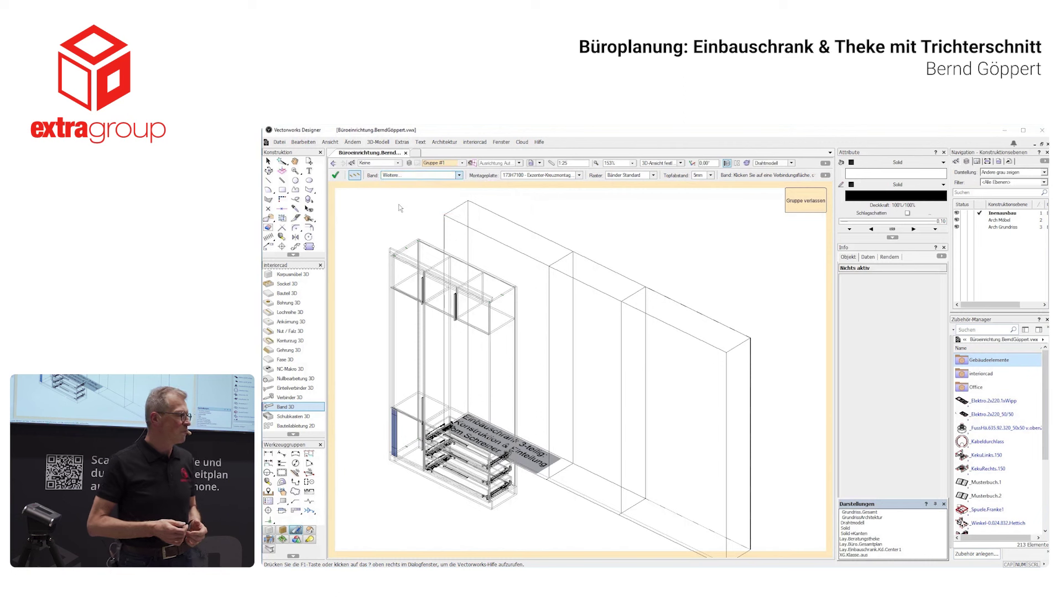
left_click(577, 183)
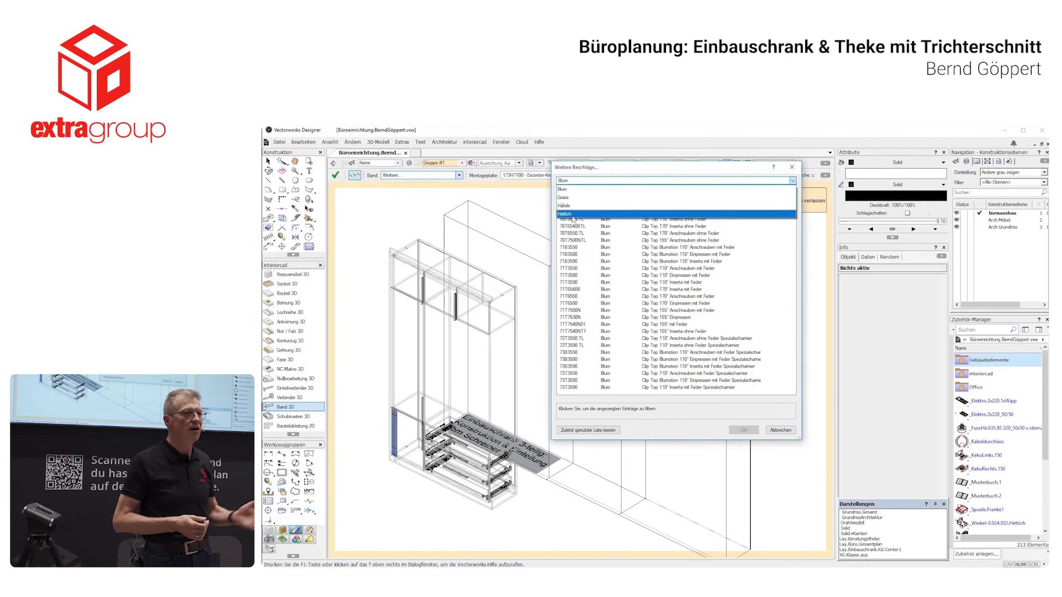
left_click(570, 194)
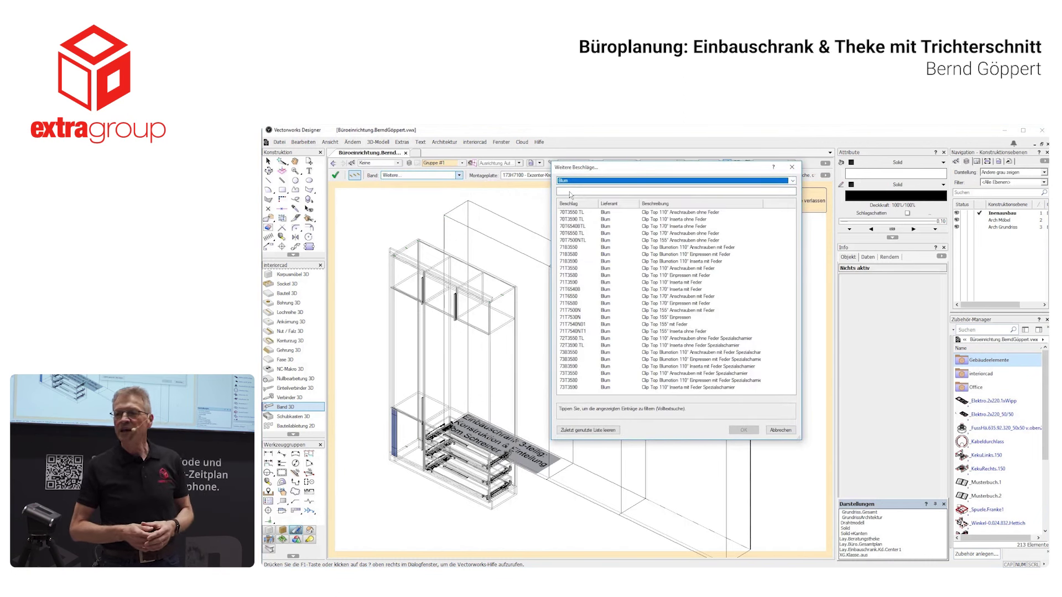
left_click(650, 248)
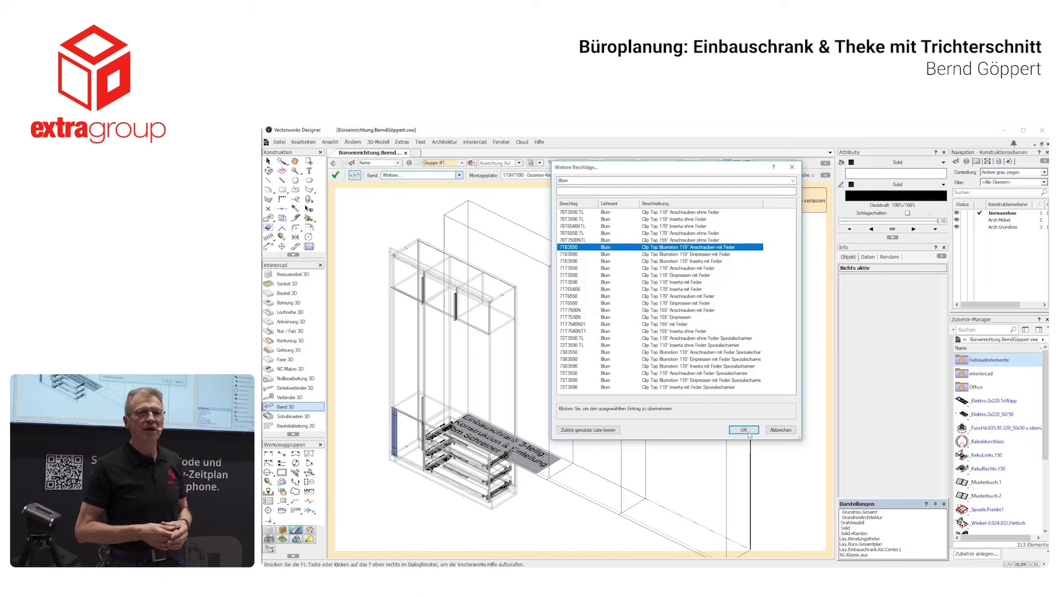
left_click(747, 432)
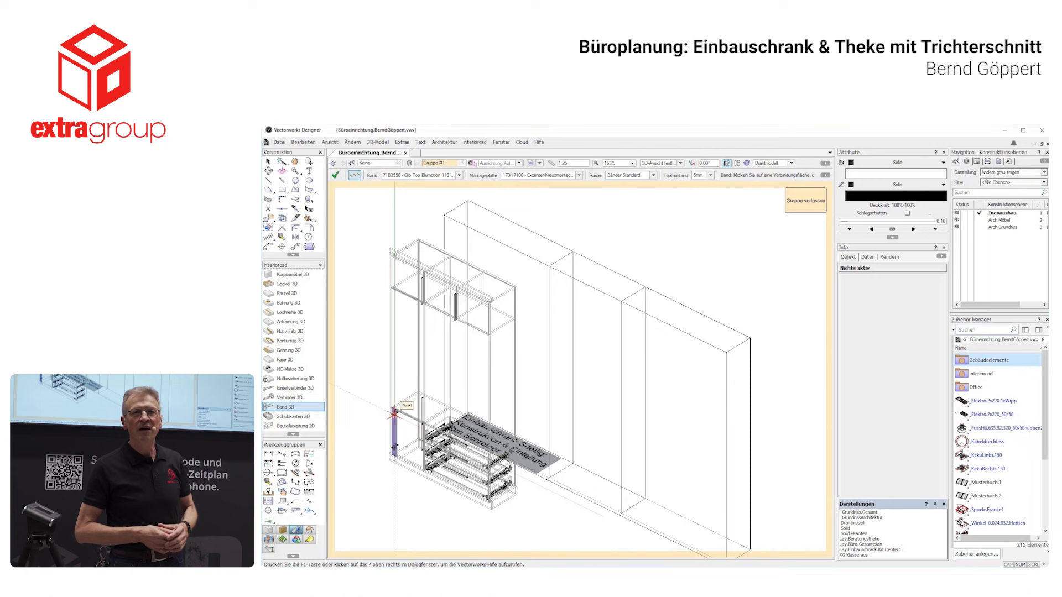
Fit the hinges on the left door edge and switch the render mode to OpenGL.
left_click(394, 412)
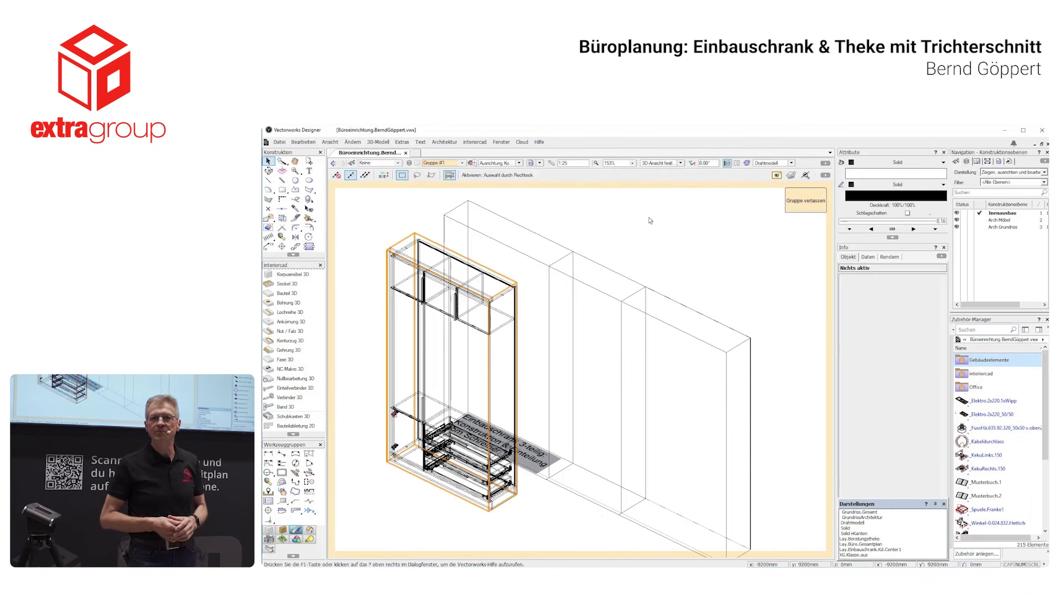
left_click(763, 164)
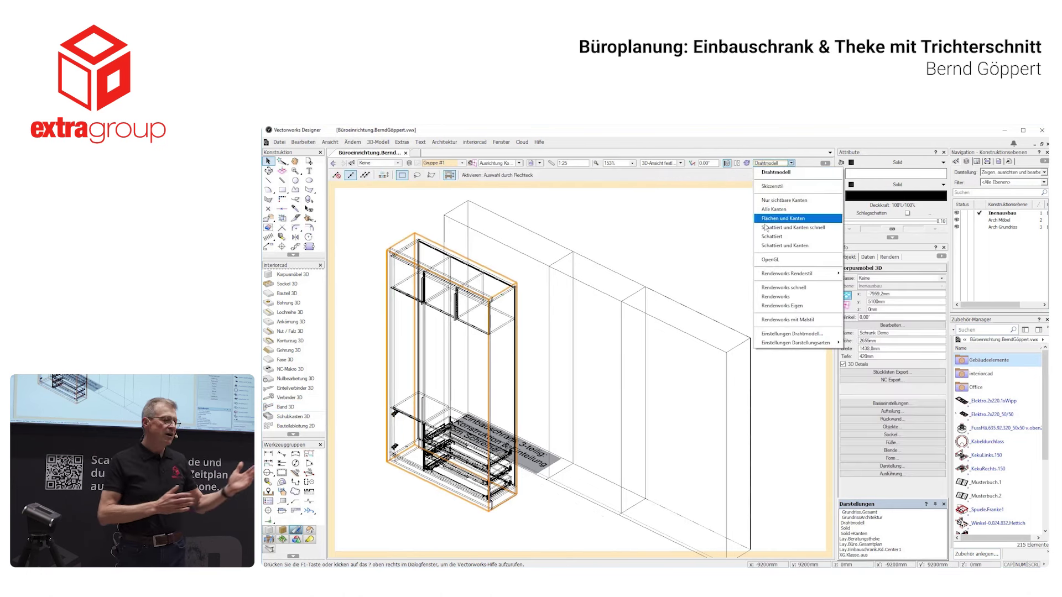
left_click(761, 261)
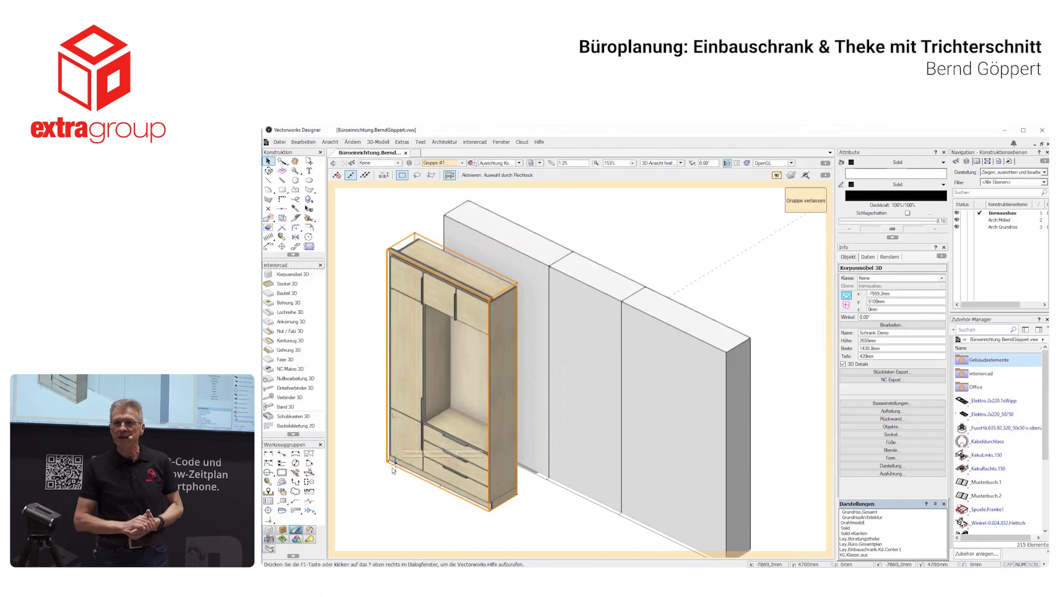
Zoom in to inspect the drawer runners, then zoom back out toward the cabinet.
scroll(394, 470, "up", 2)
scroll(421, 452, "up", 2)
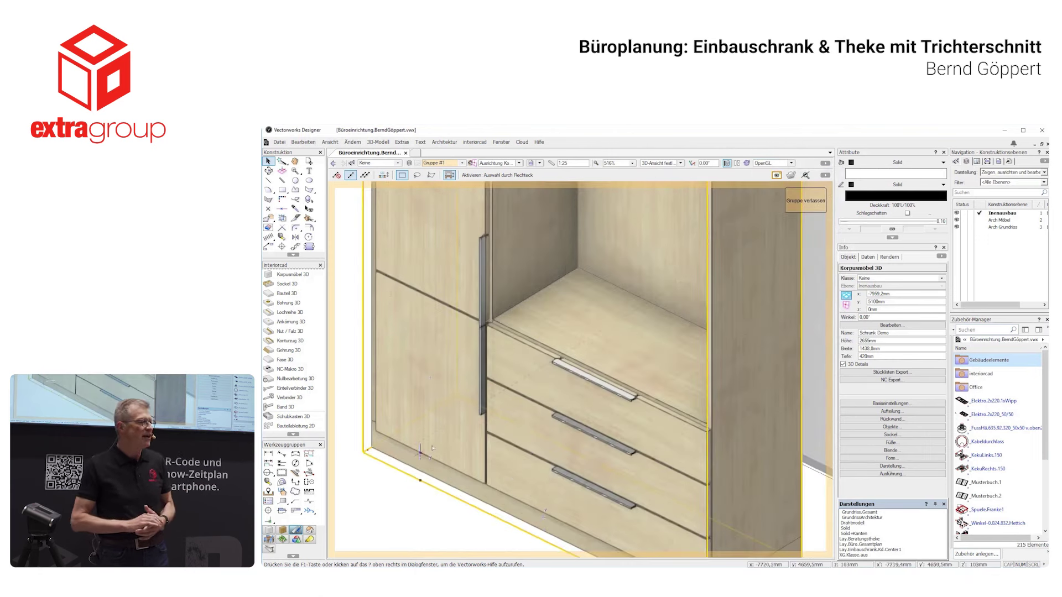
key("b")
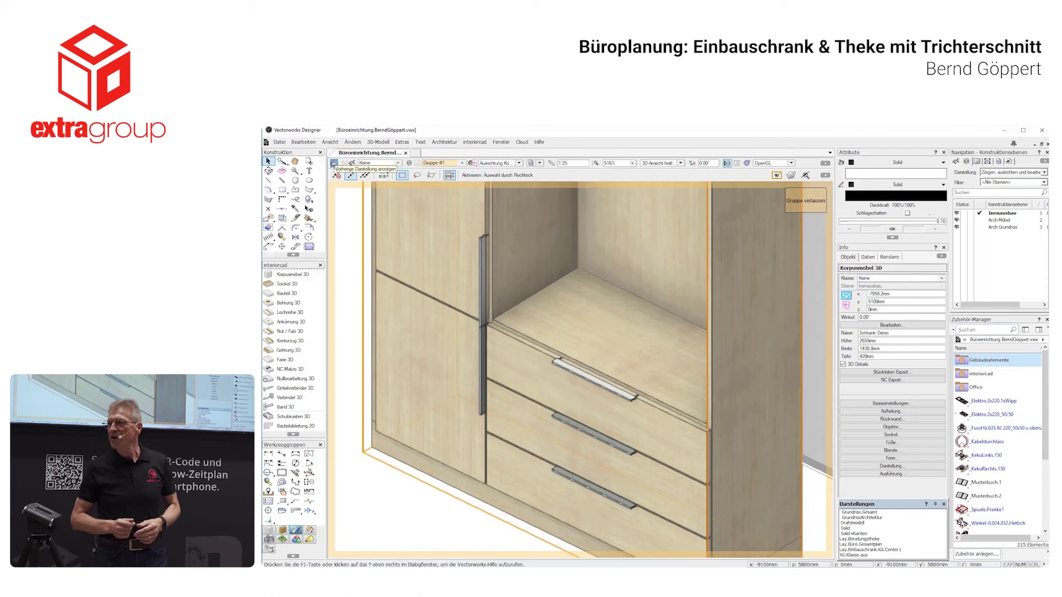
left_click(334, 164)
Apply the Büro.2teil.Architektur preset, giving a 1400 × 2655 mm cabinet with open shelves.
left_click(333, 164)
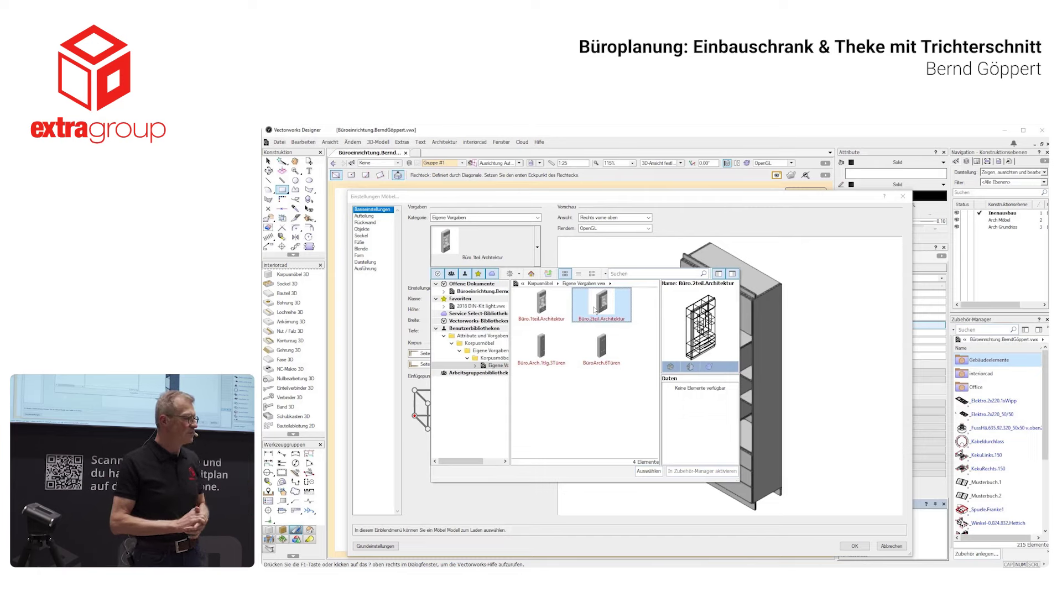
double_click(595, 311)
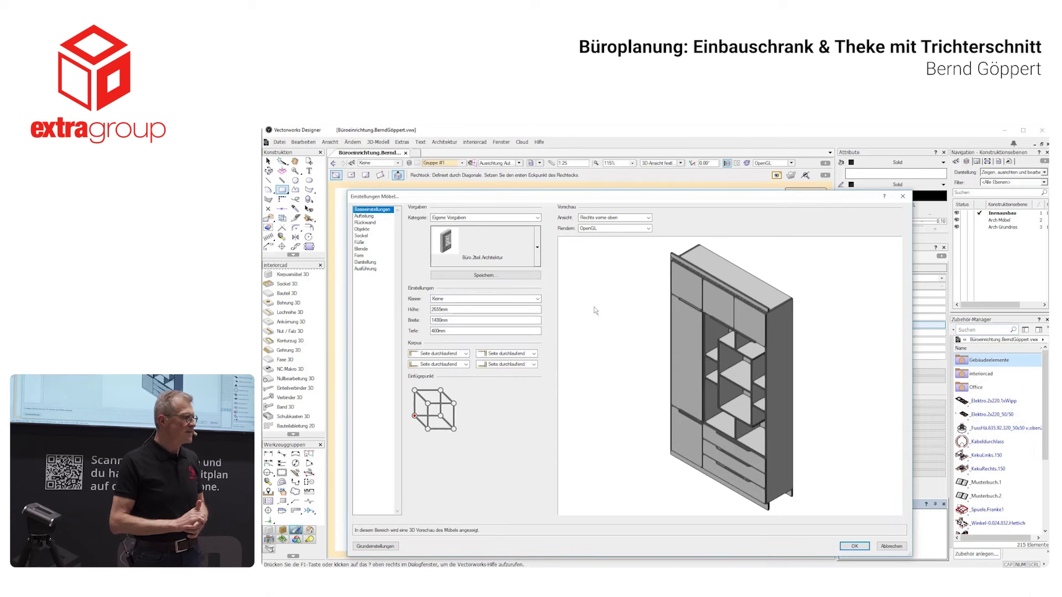
left_click(852, 546)
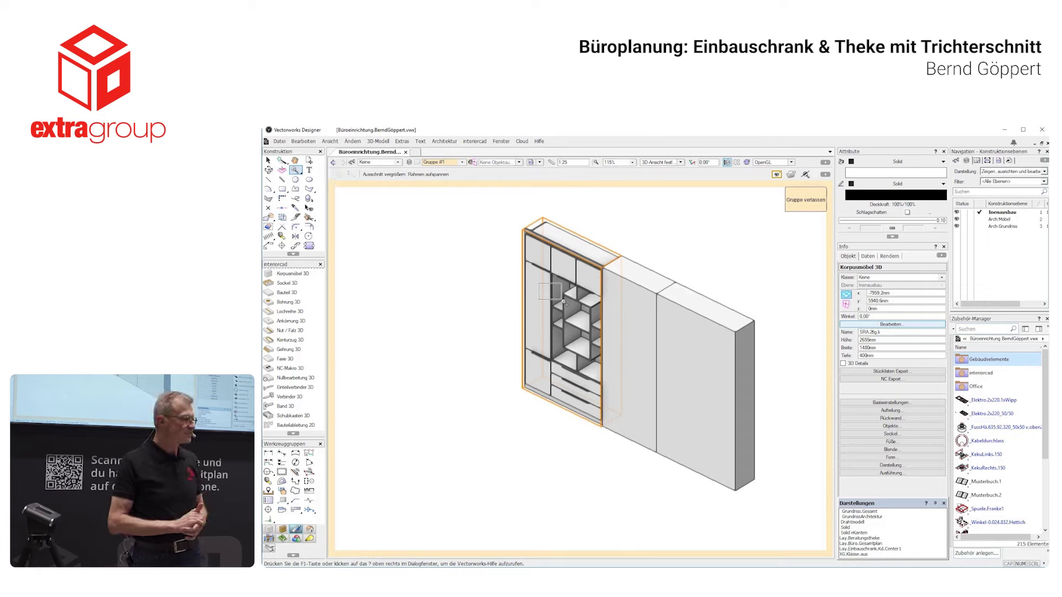
Place an Elektro.2x220_50/50 double socket on the back wall of an open shelf compartment.
left_click_drag(610, 365, 611, 366)
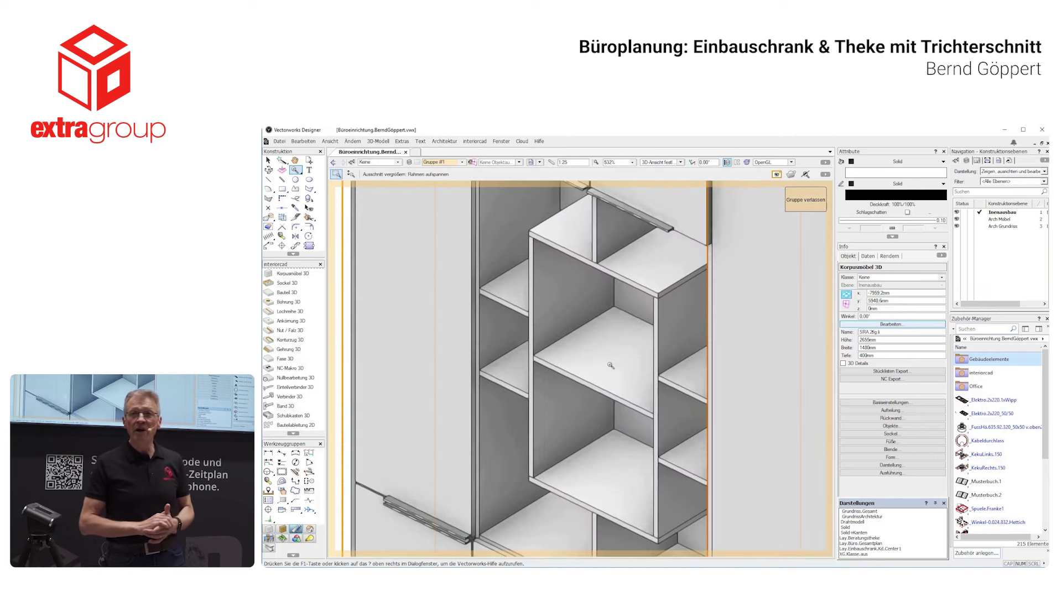
key("shift+c")
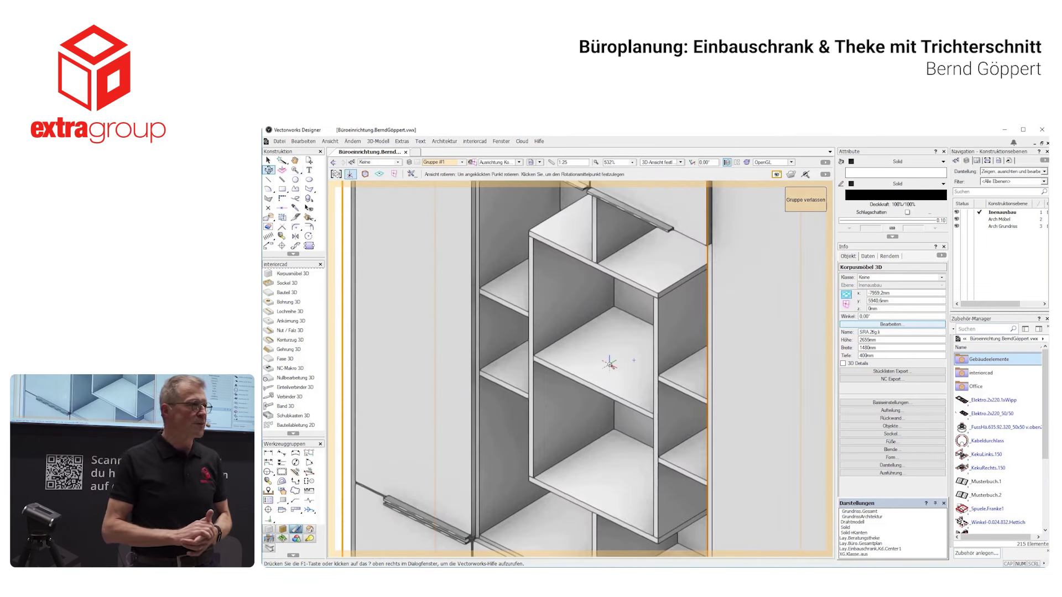
left_click_drag(613, 361, 695, 335)
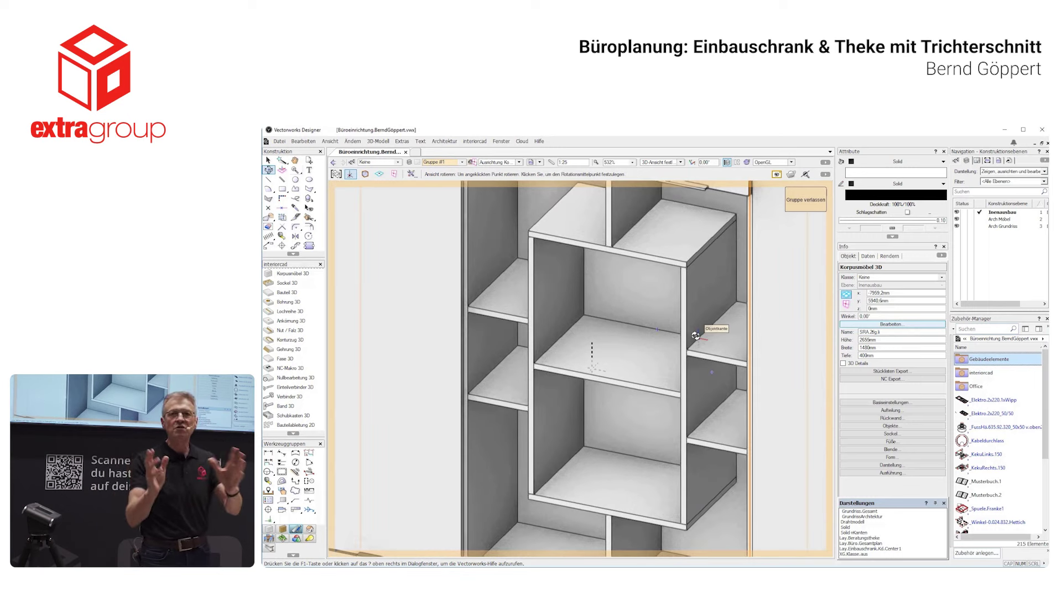
key("x")
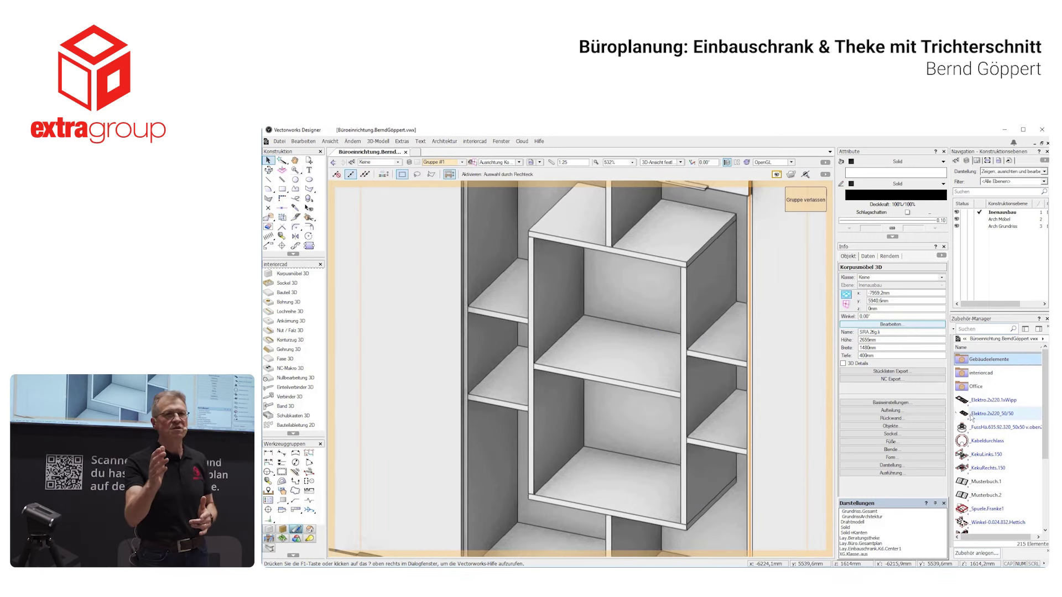
left_click(969, 414)
double_click(968, 415)
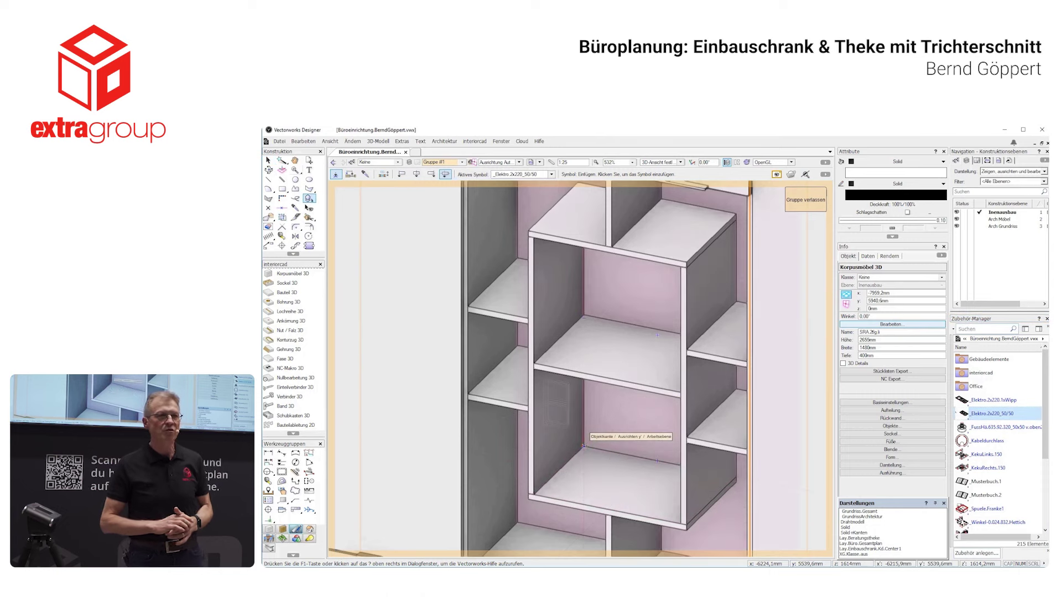
left_click(620, 443)
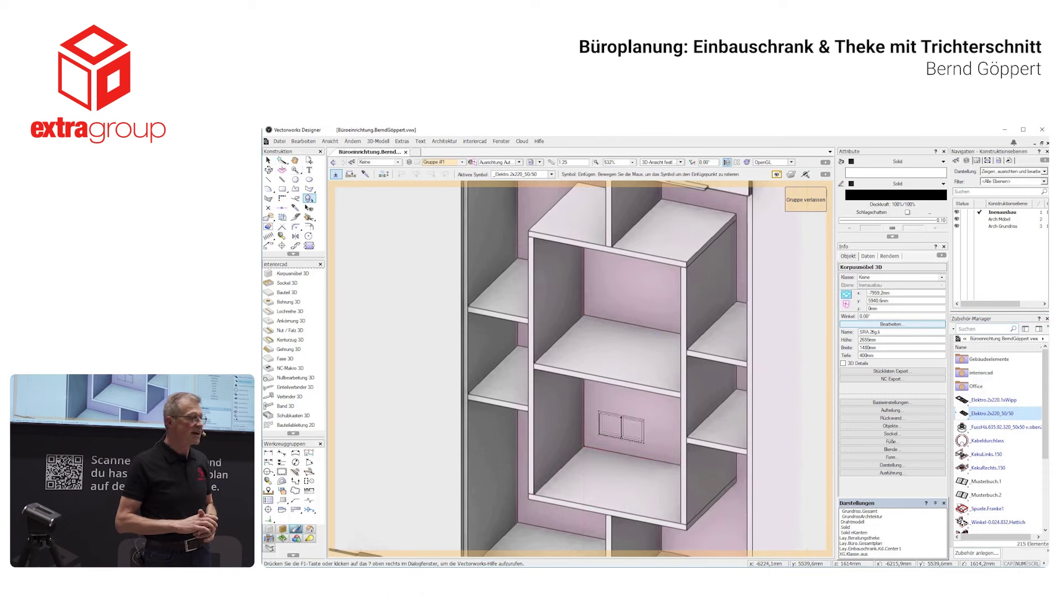
left_click(624, 450)
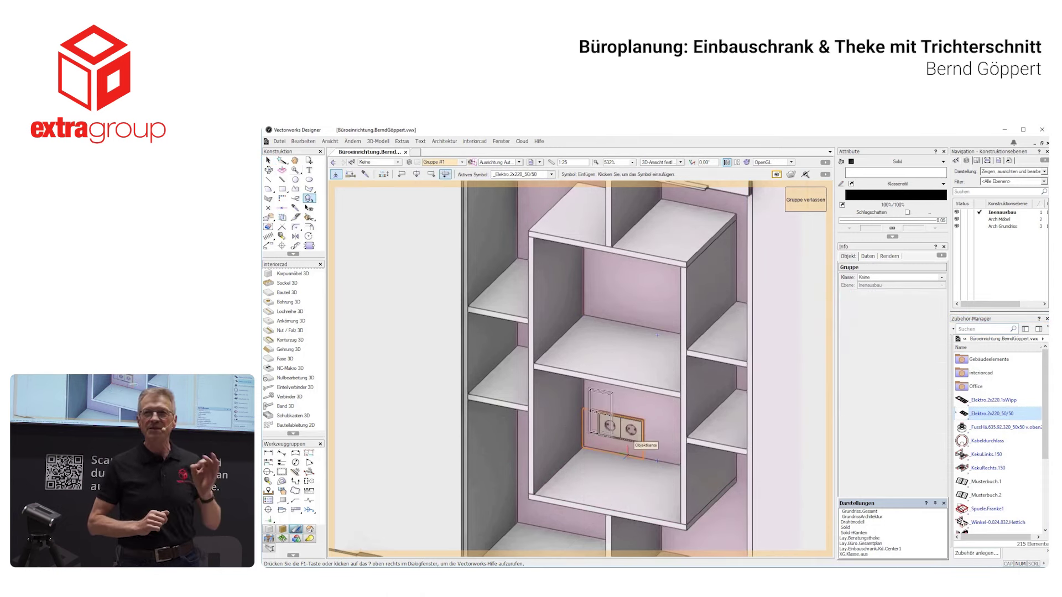
Raise the socket about 110 mm and ready the Kabeldurchlass cable grommet for placement.
key("x")
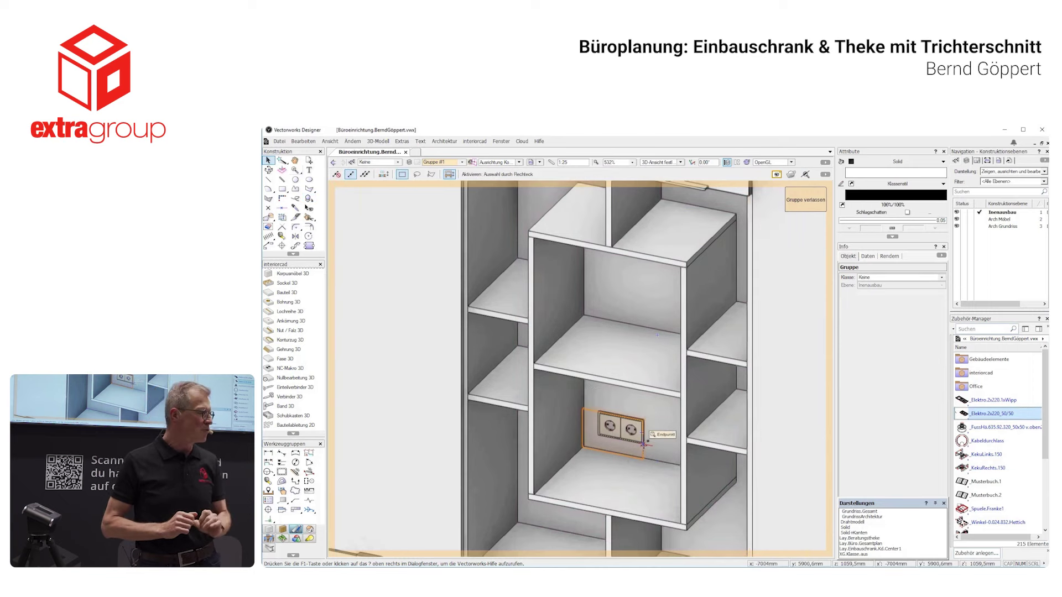
left_click_drag(643, 443, 643, 412)
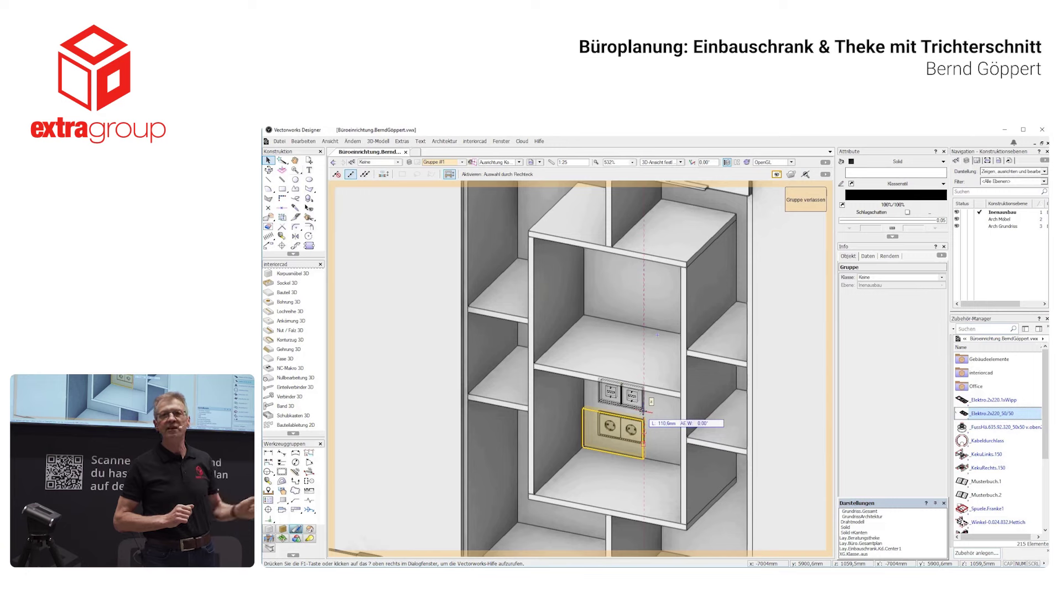
left_click_drag(643, 412, 643, 412)
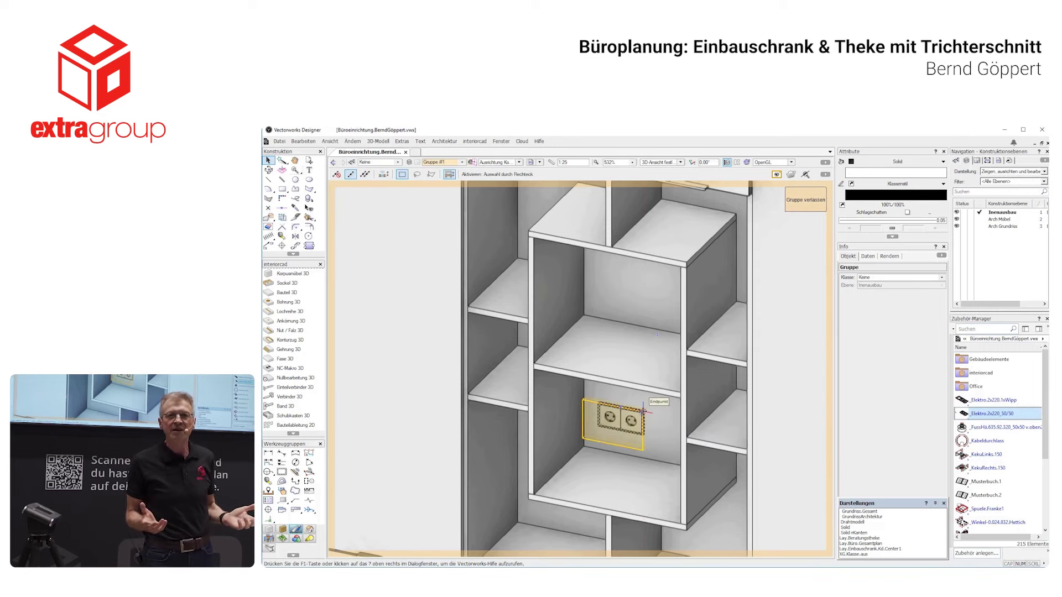
left_click(956, 440)
double_click(957, 441)
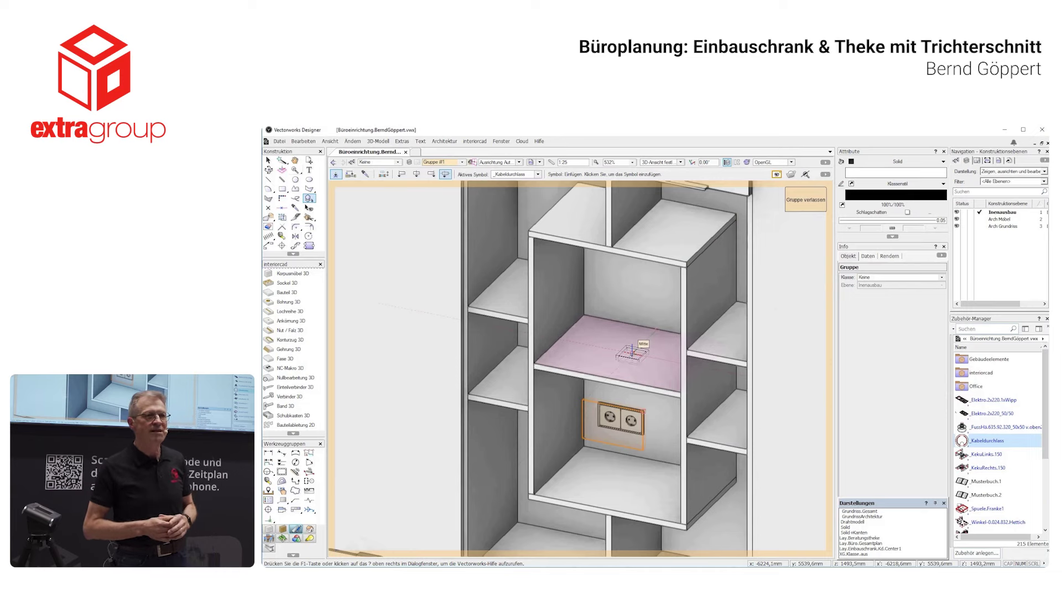
Place the Kabeldurchlass grommet at the shelf midpoint above the double socket, then zoom out.
left_click(645, 340)
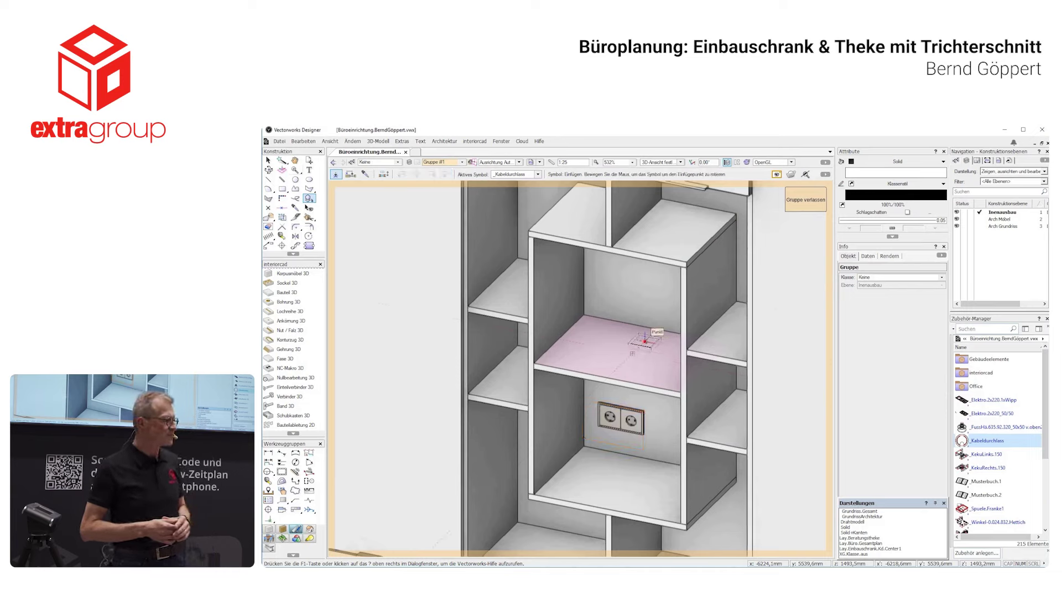
left_click(645, 343)
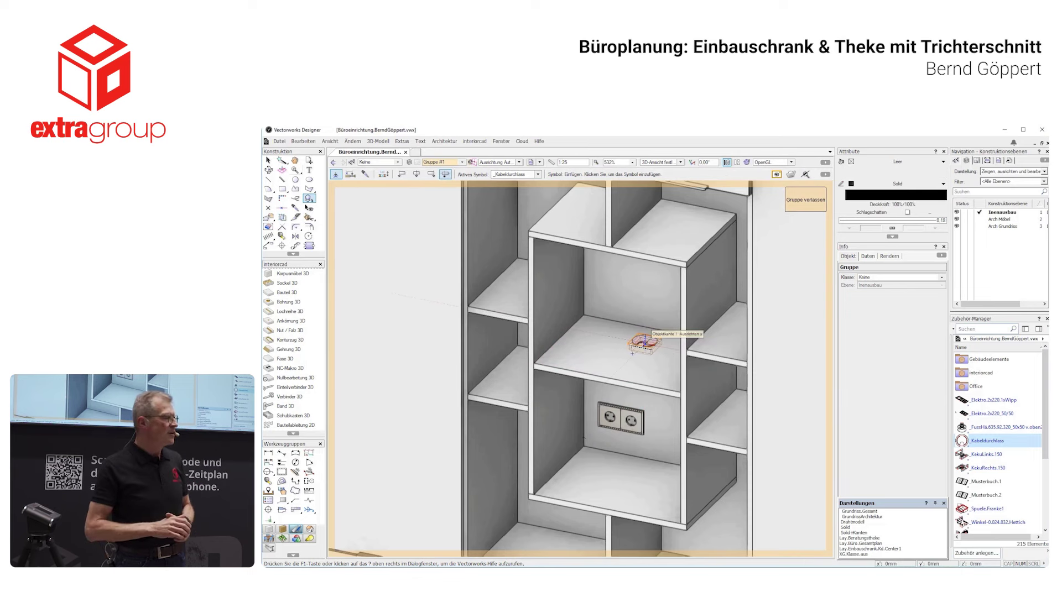
key("x")
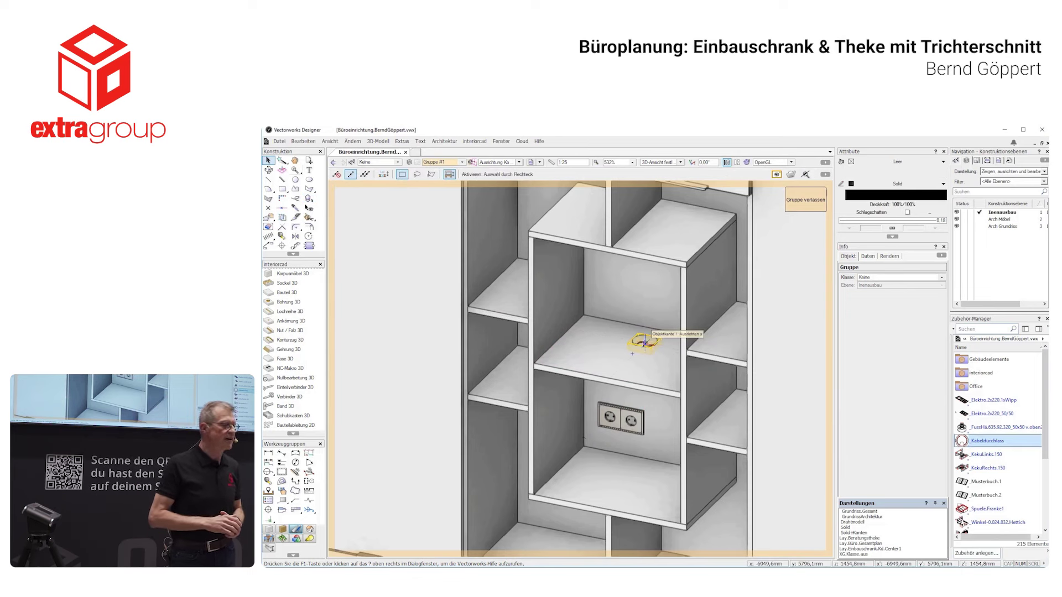
scroll(609, 345, "down", 3)
scroll(575, 354, "down", 5)
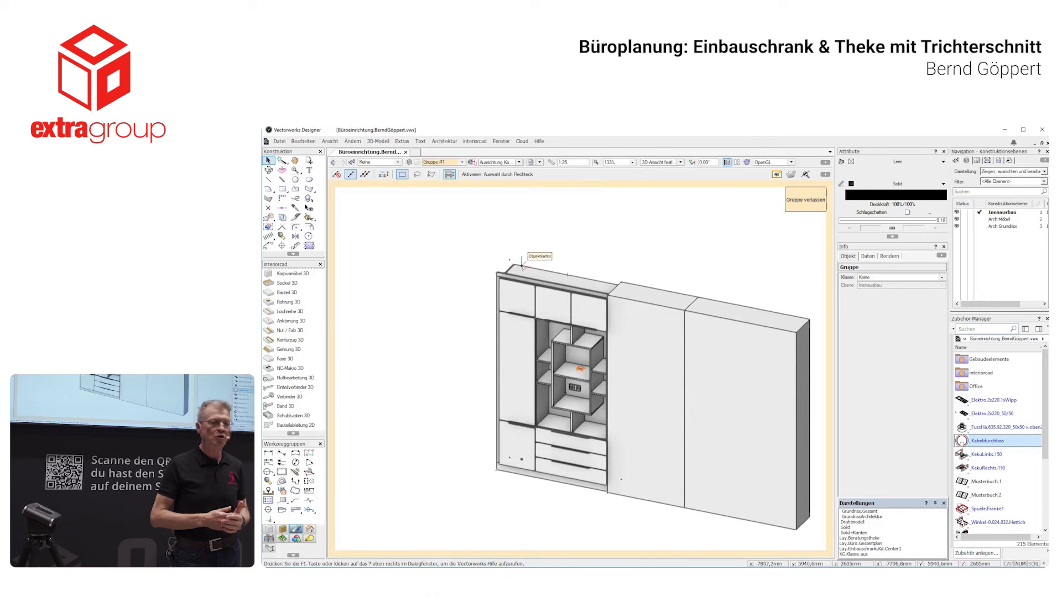
Delete the plain panel block on the right side.
left_click(524, 269)
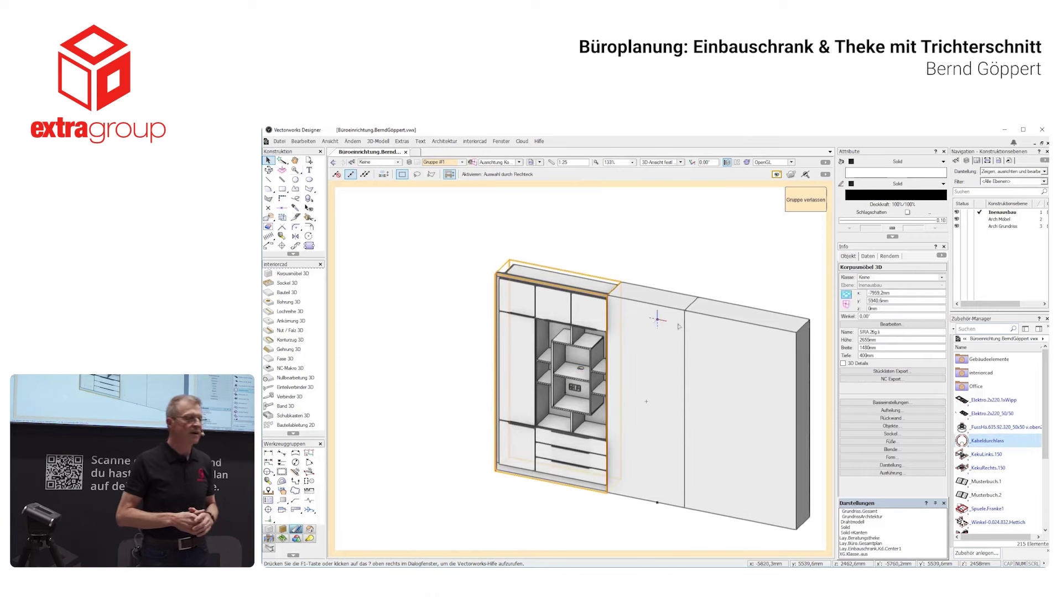
left_click(724, 320)
key("Delete")
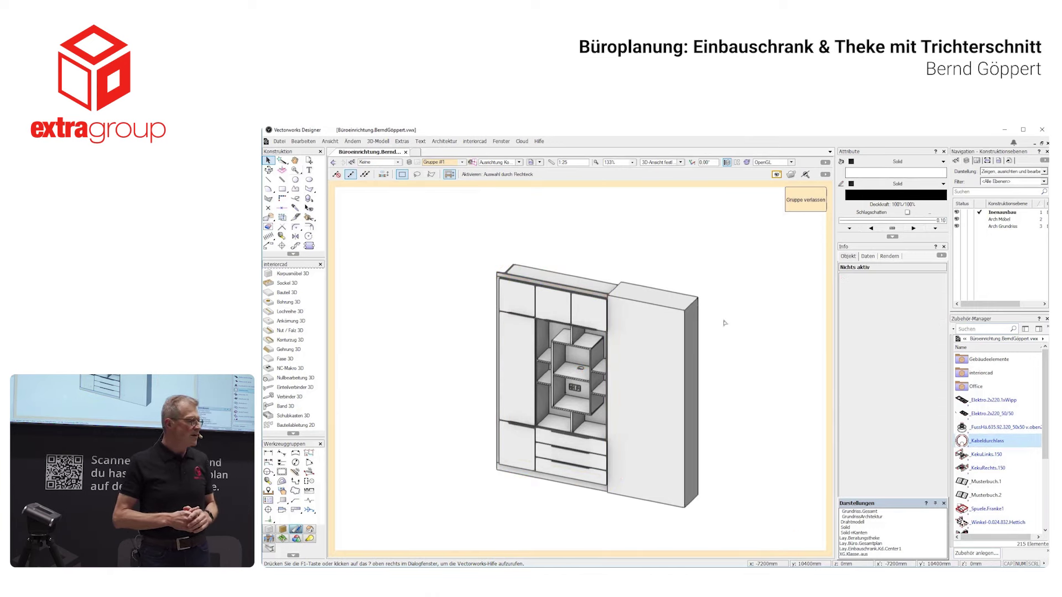
Create a mirrored duplicate of the left cabinet on the right side.
left_click(522, 269)
left_click(298, 237)
left_click(645, 500)
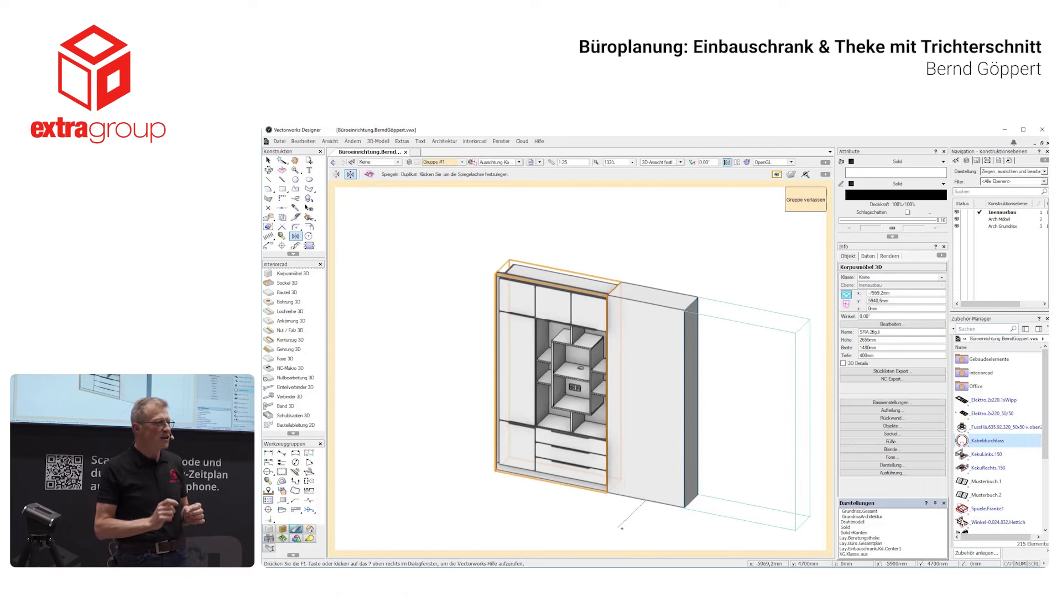
left_click(622, 529)
key("shift+c")
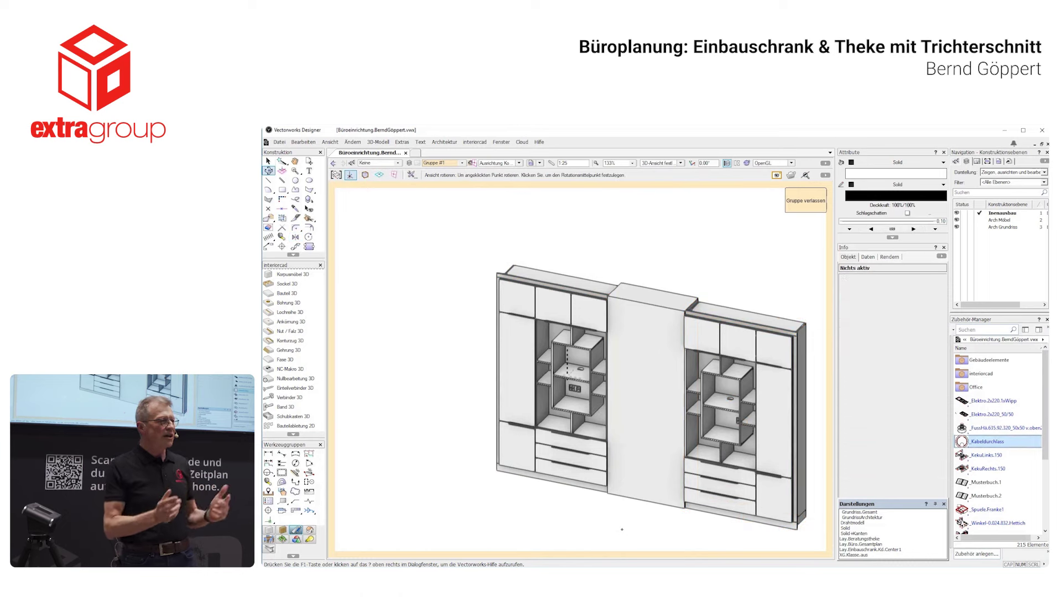
left_click_drag(628, 518, 792, 452)
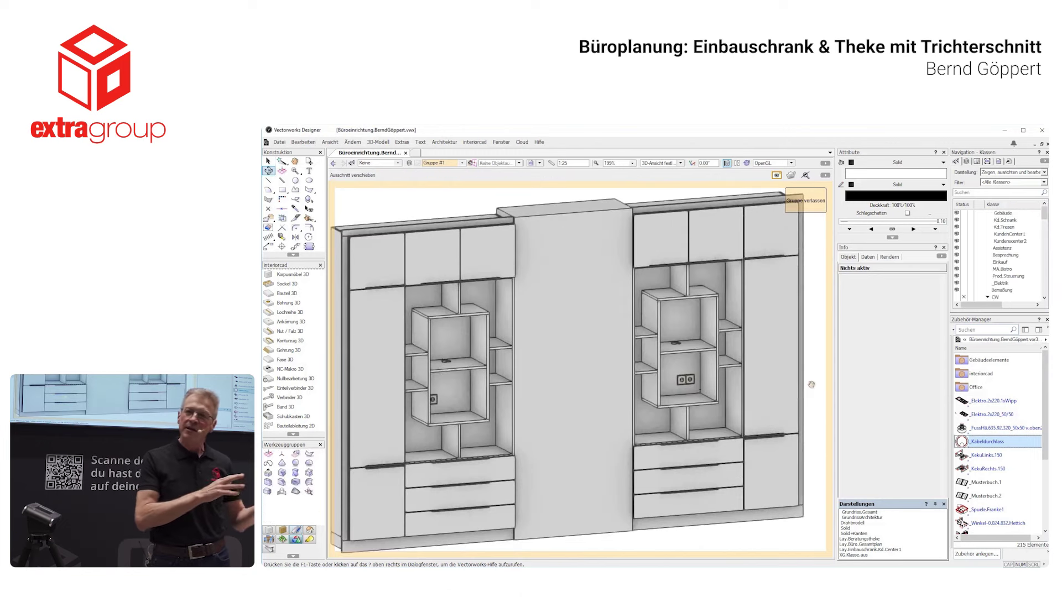
left_click_drag(811, 385, 627, 414)
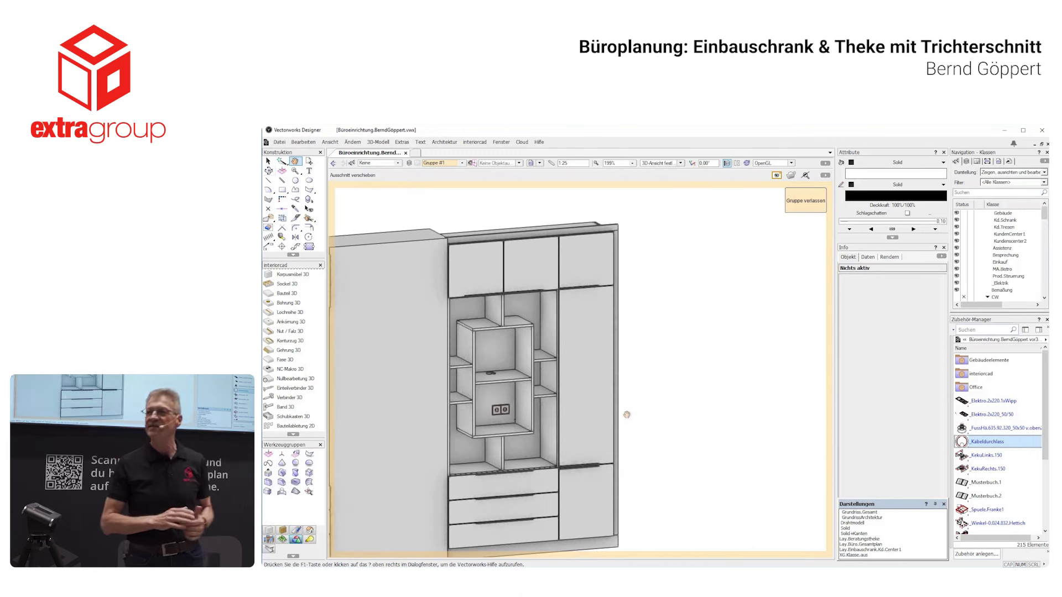
key("shift+r")
left_click(611, 384)
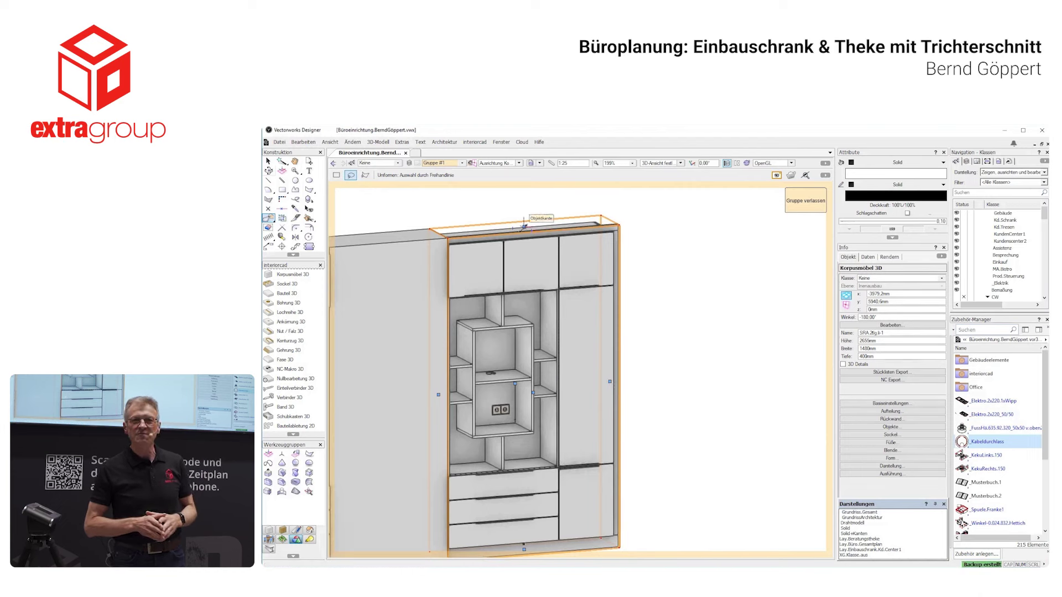
left_click_drag(522, 226, 525, 252)
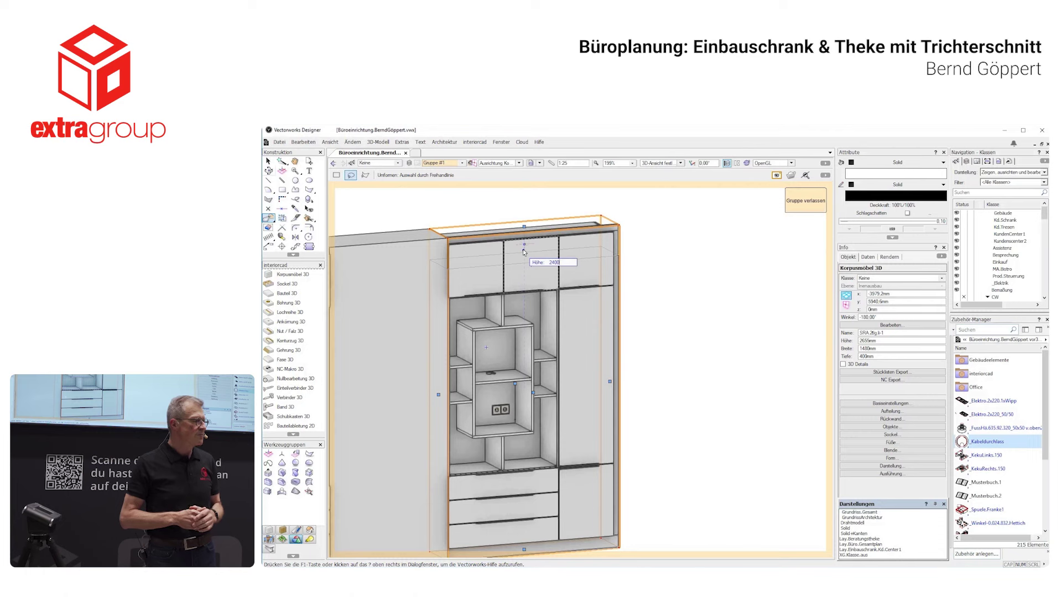
key("Return")
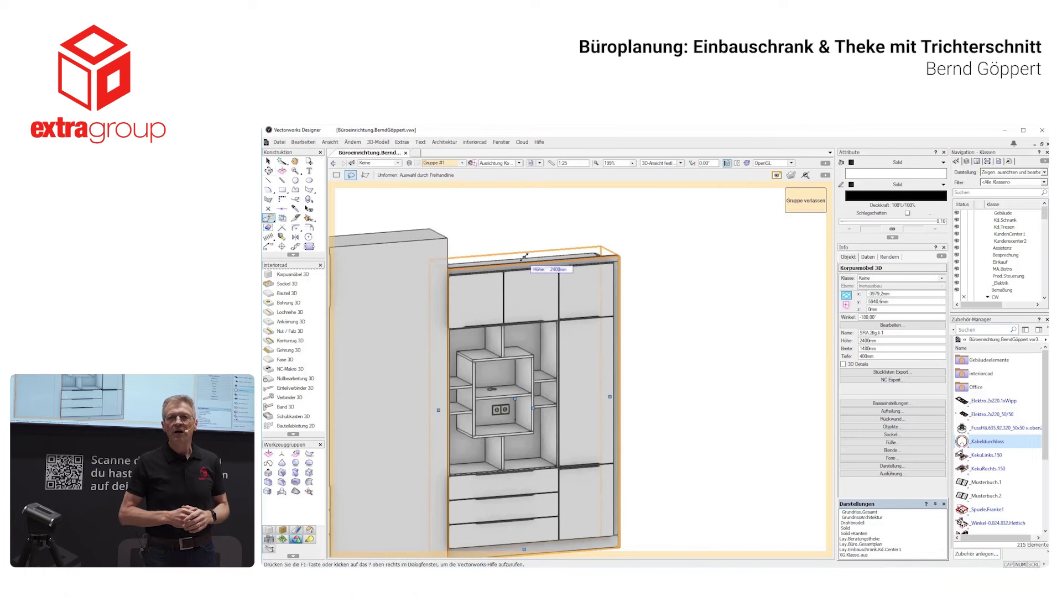
left_click_drag(525, 256, 447, 240)
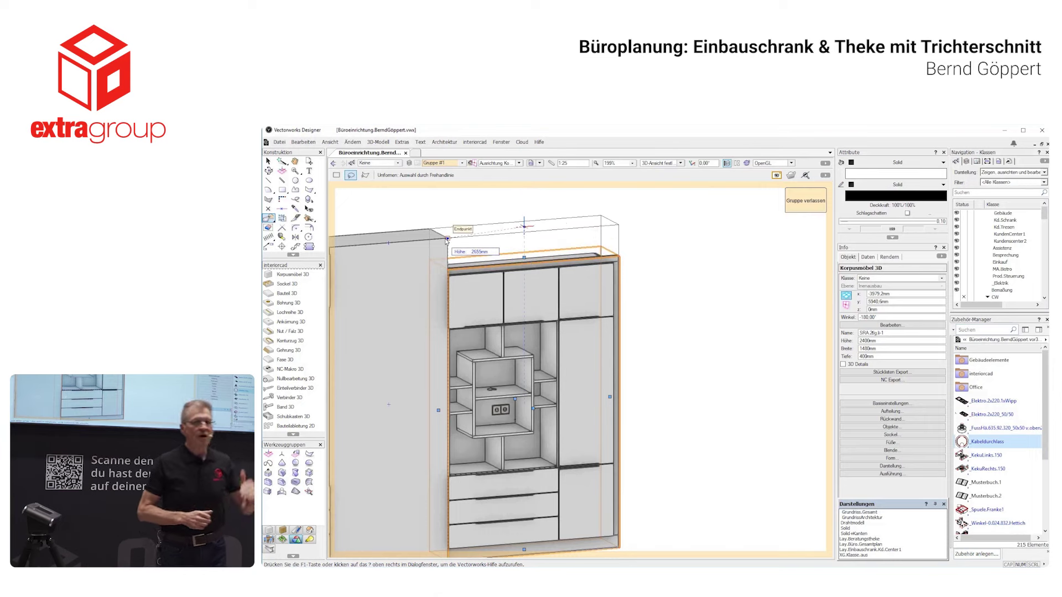
left_click_drag(447, 240, 448, 240)
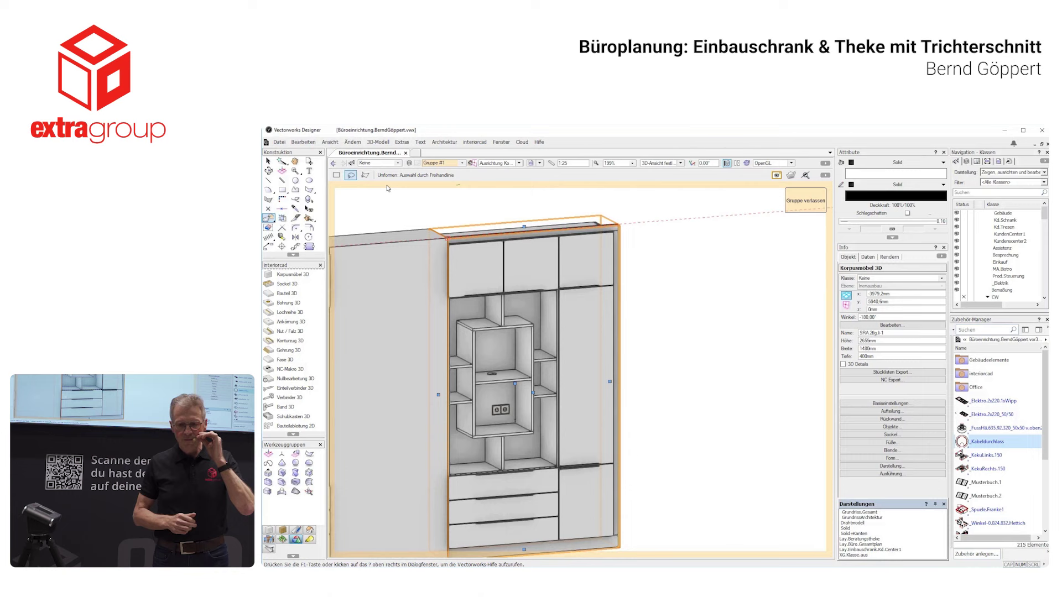
left_click(334, 163)
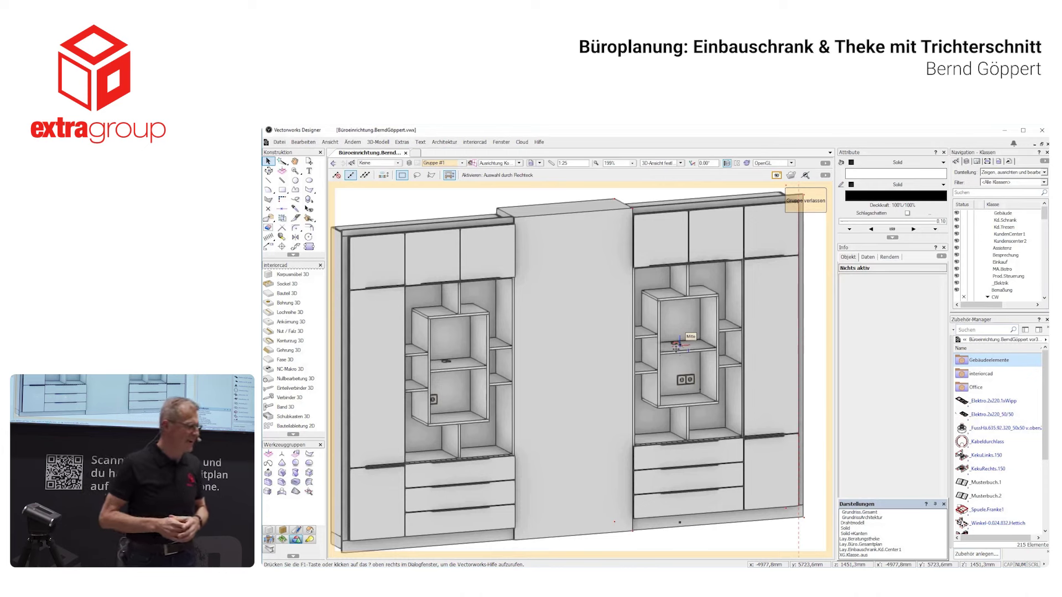
Convert the middle panel into a BüroArch.6Türen carcass cabinet from the selection.
left_click(550, 201)
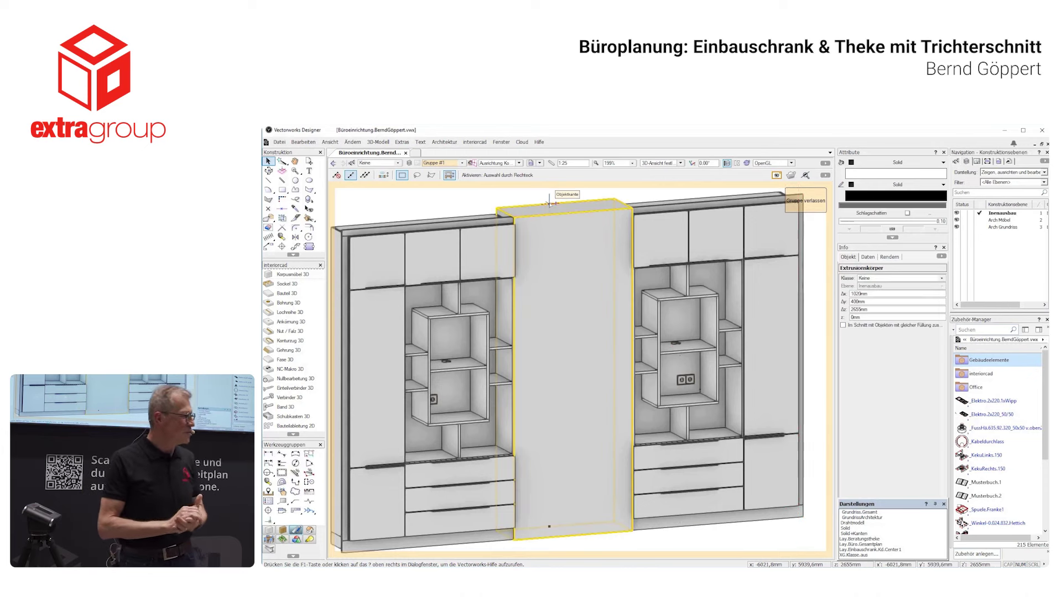
left_click(297, 274)
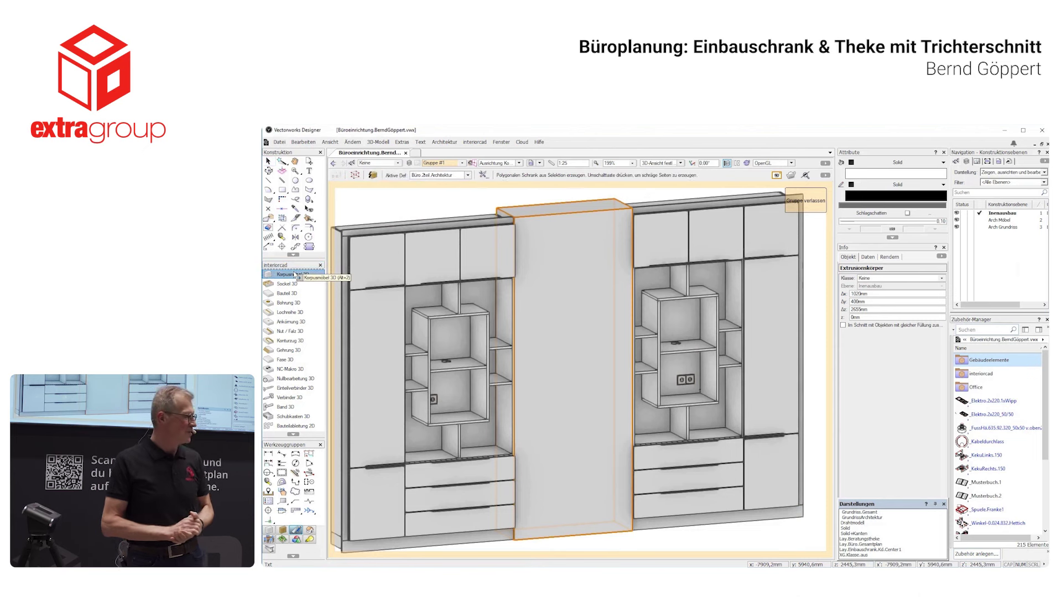
left_click(417, 176)
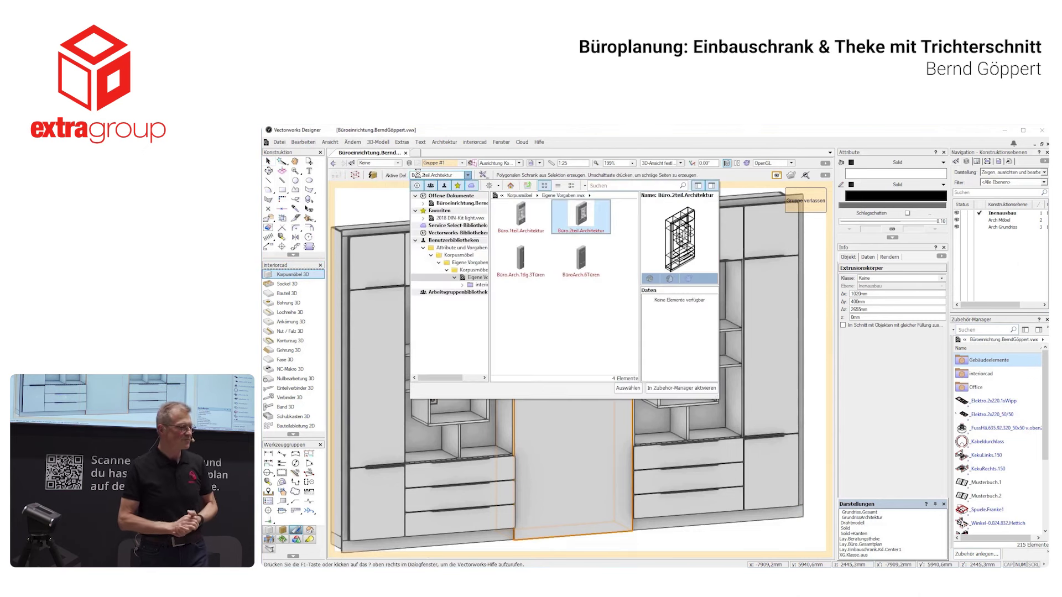
left_click(581, 257)
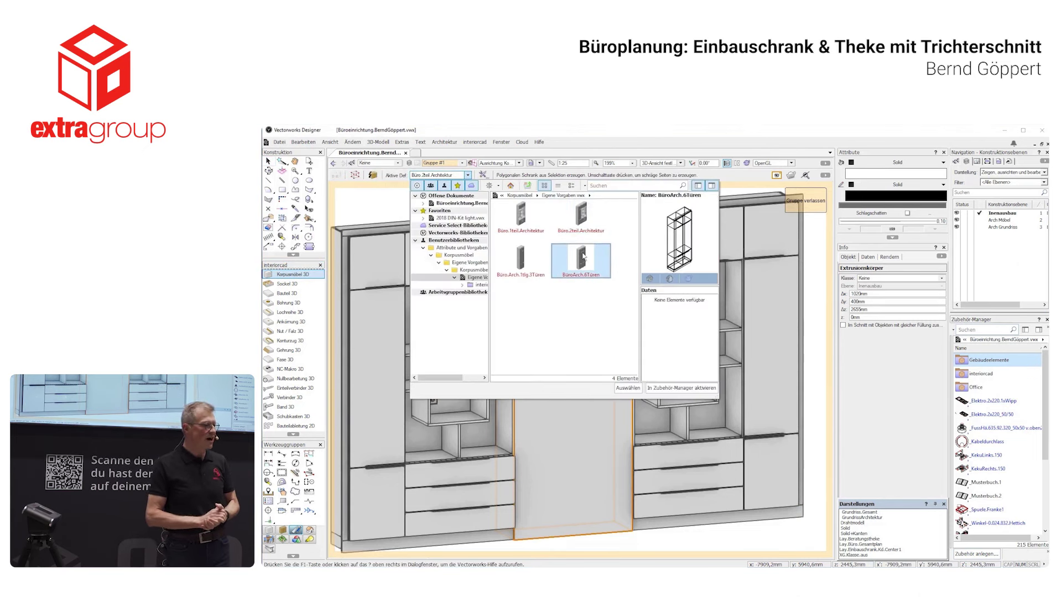
double_click(583, 256)
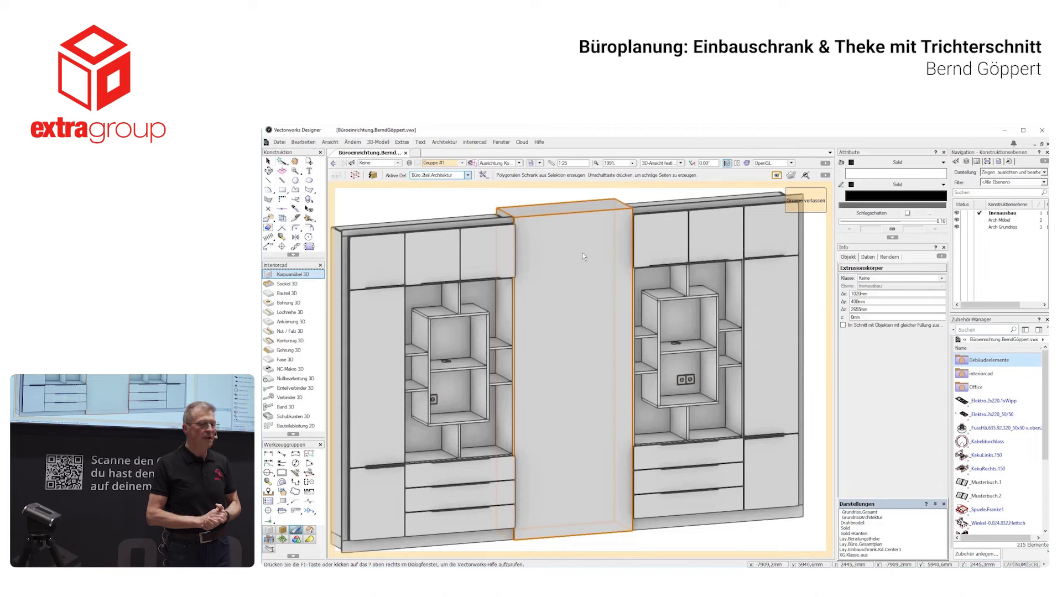
left_click(373, 176)
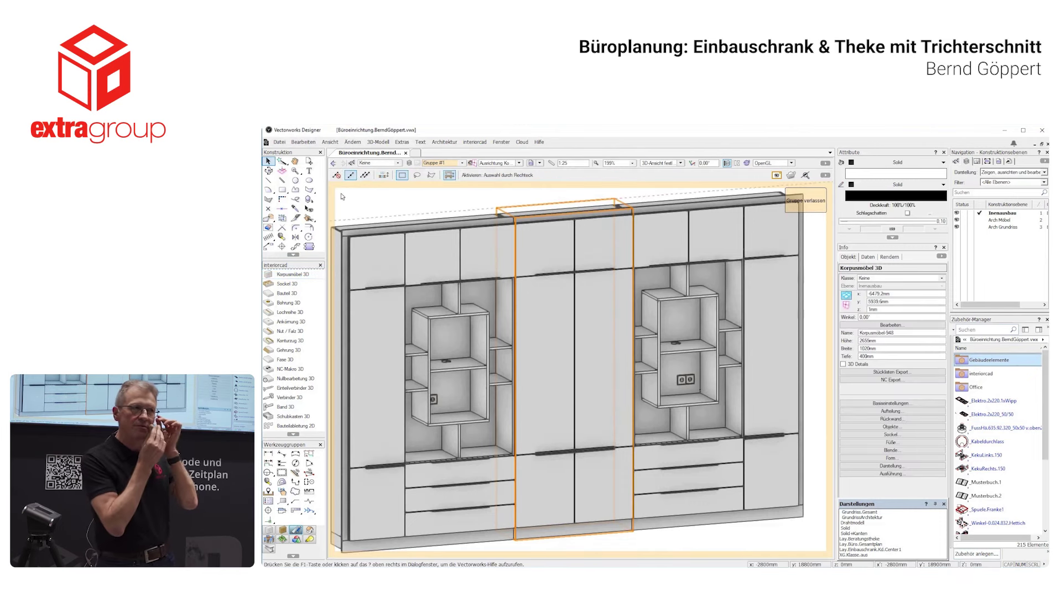
Select all three cabinets and open the interiorcad Projekt-Details.
key("ctrl+a")
left_click(475, 143)
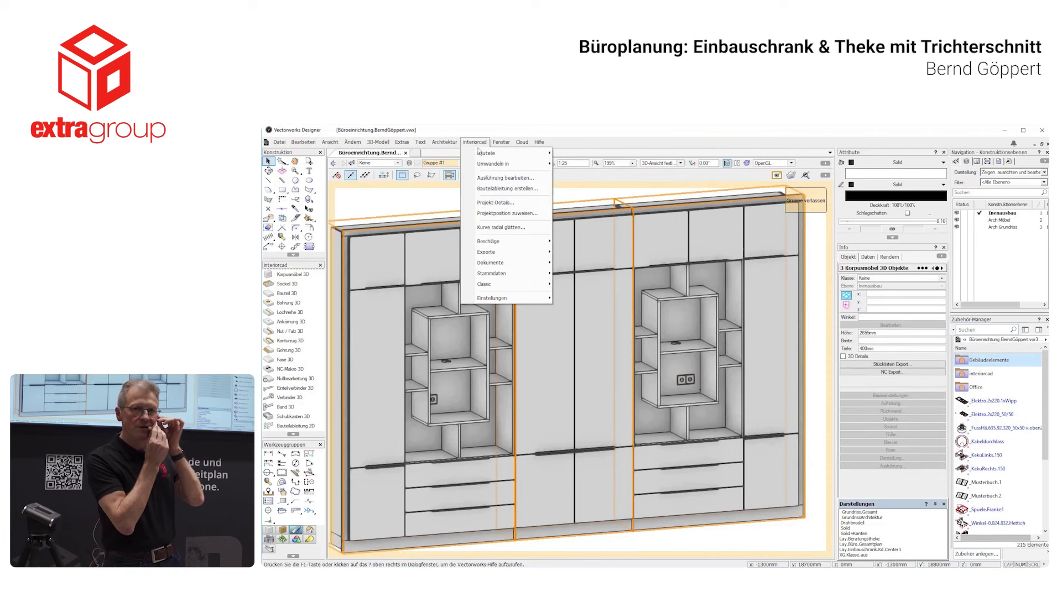
left_click(488, 202)
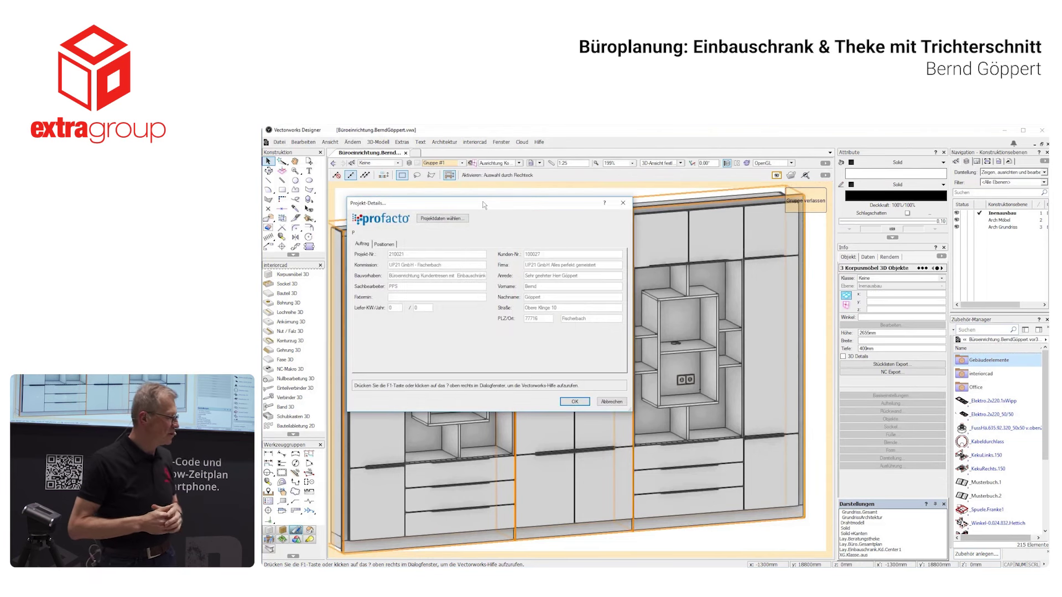
Review the project positions in Projekt-Details and close the dialog.
left_click(392, 248)
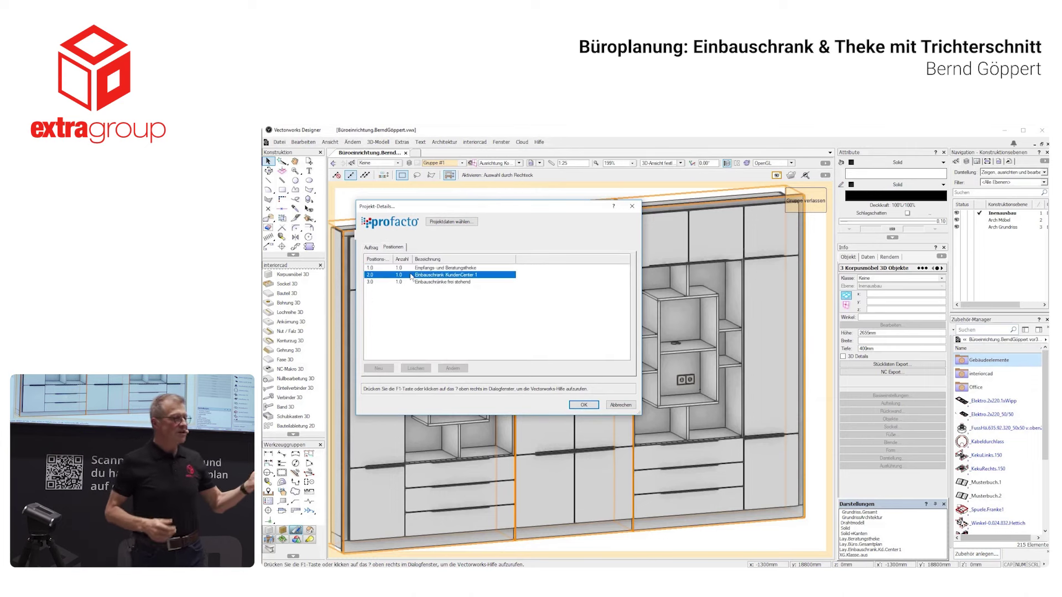
left_click(371, 248)
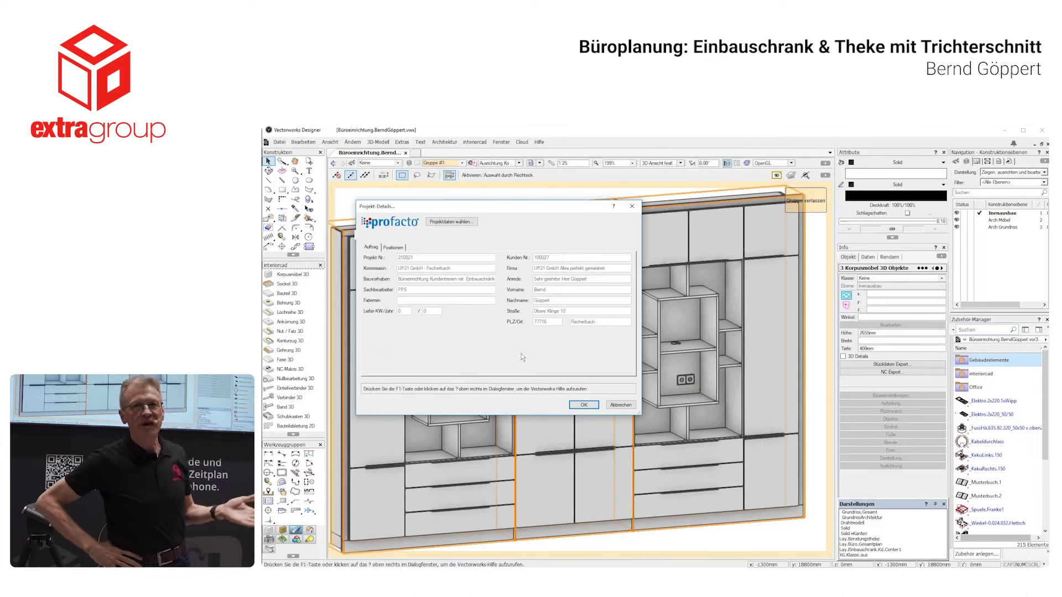
left_click(583, 406)
Assign the cabinets to project position 2.0 – Einbauschrank KundenCenter 1.
left_click(475, 142)
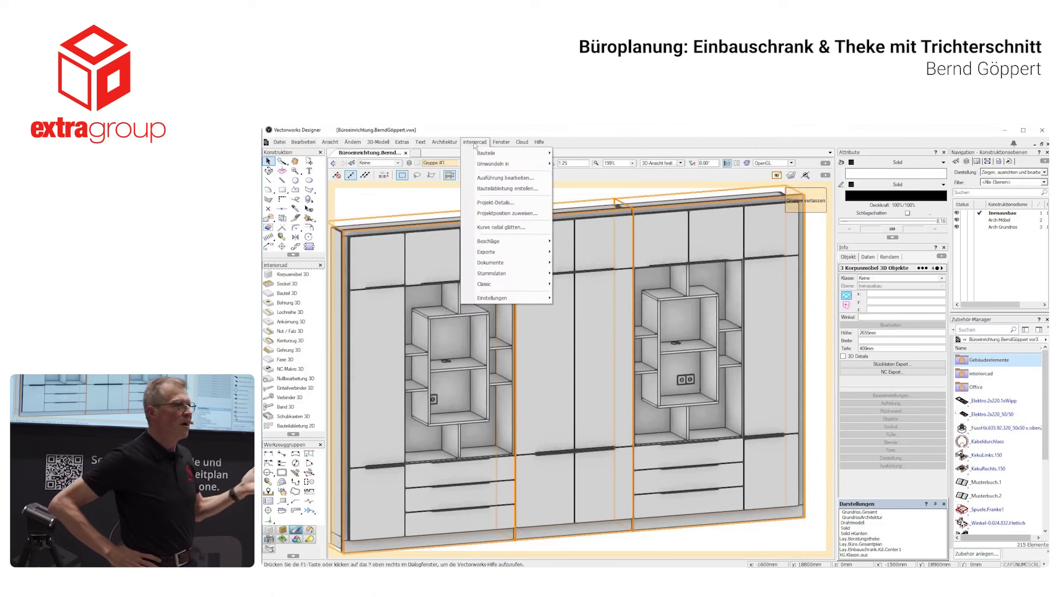
left_click(490, 214)
left_click(627, 331)
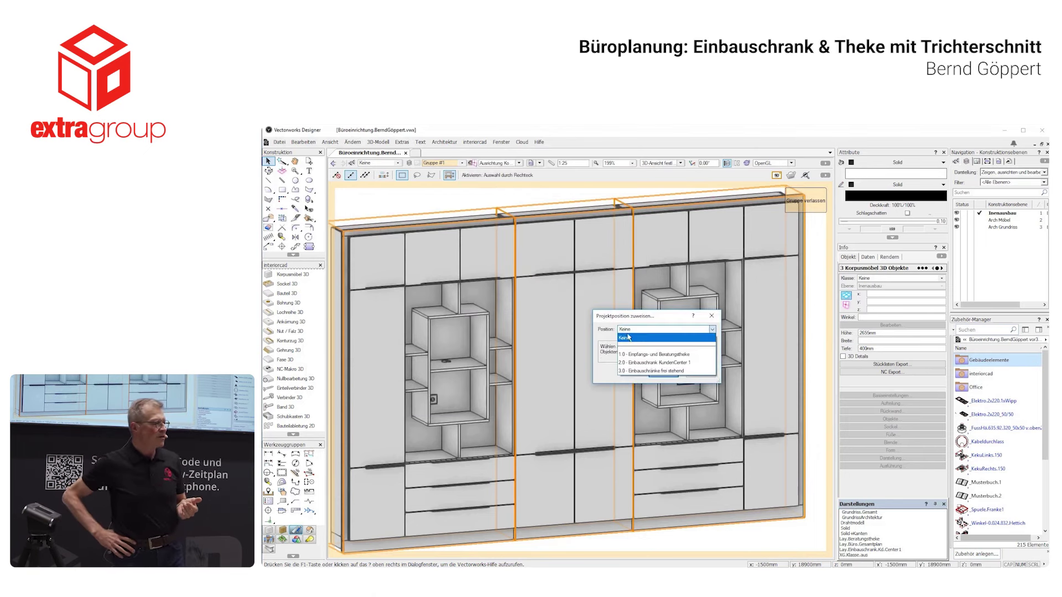
left_click(639, 363)
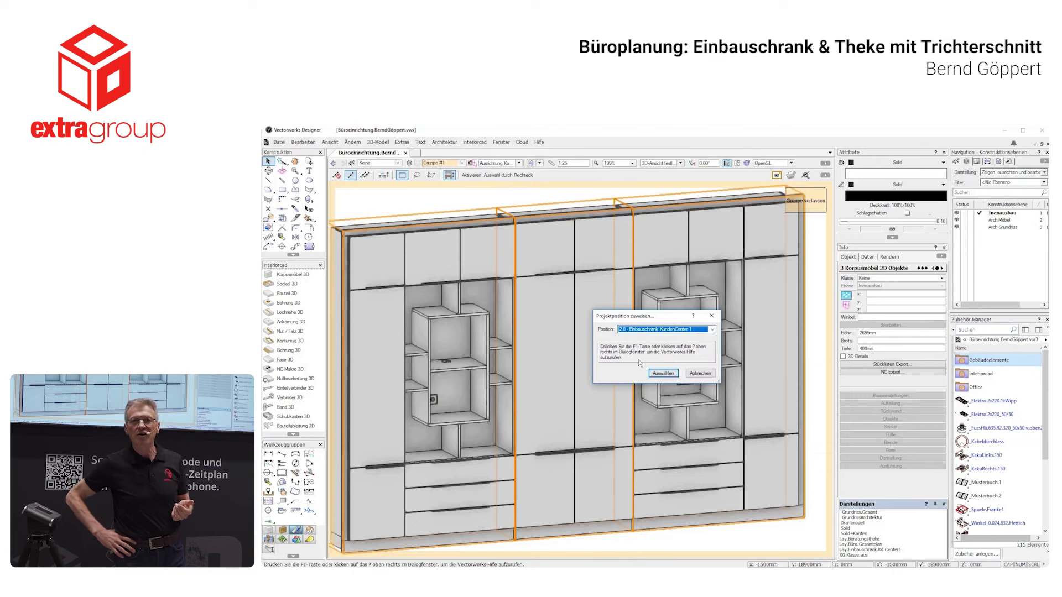
left_click(659, 374)
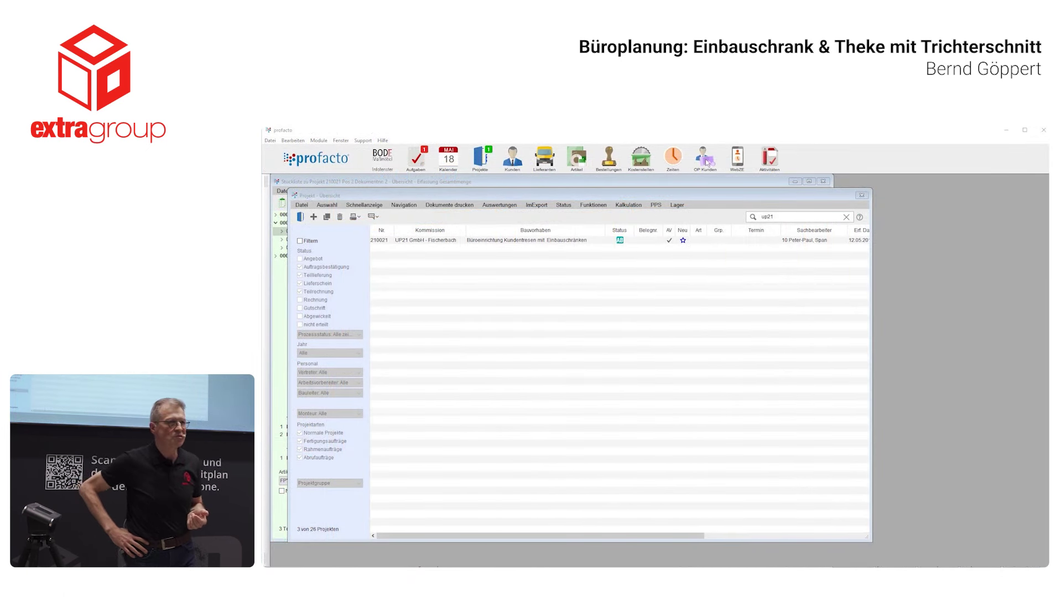
Open project 210021 in profacto and expand the Tür row of its parts list.
left_click(415, 241)
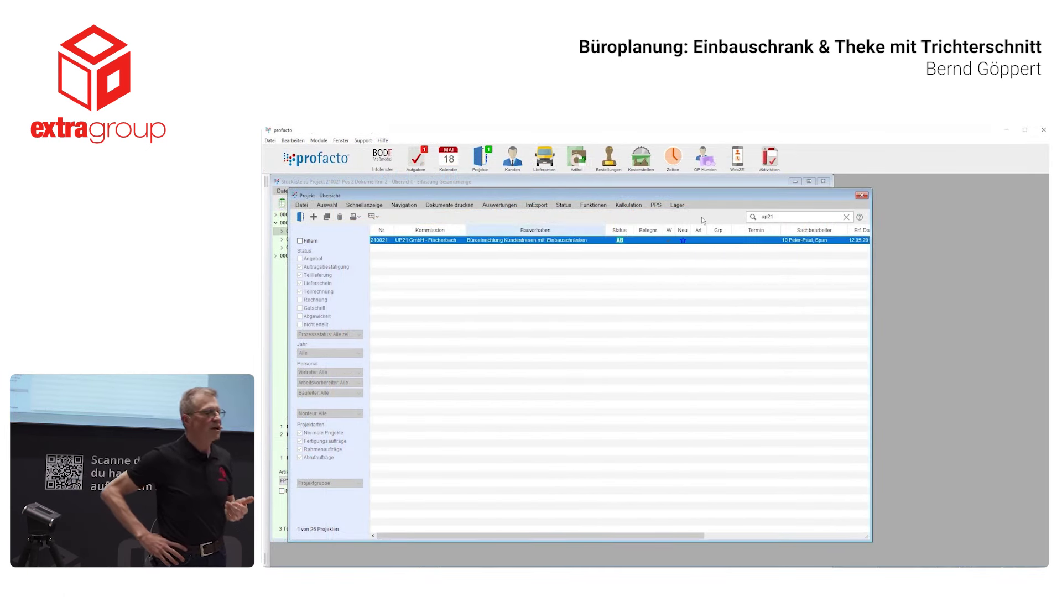
left_click(862, 196)
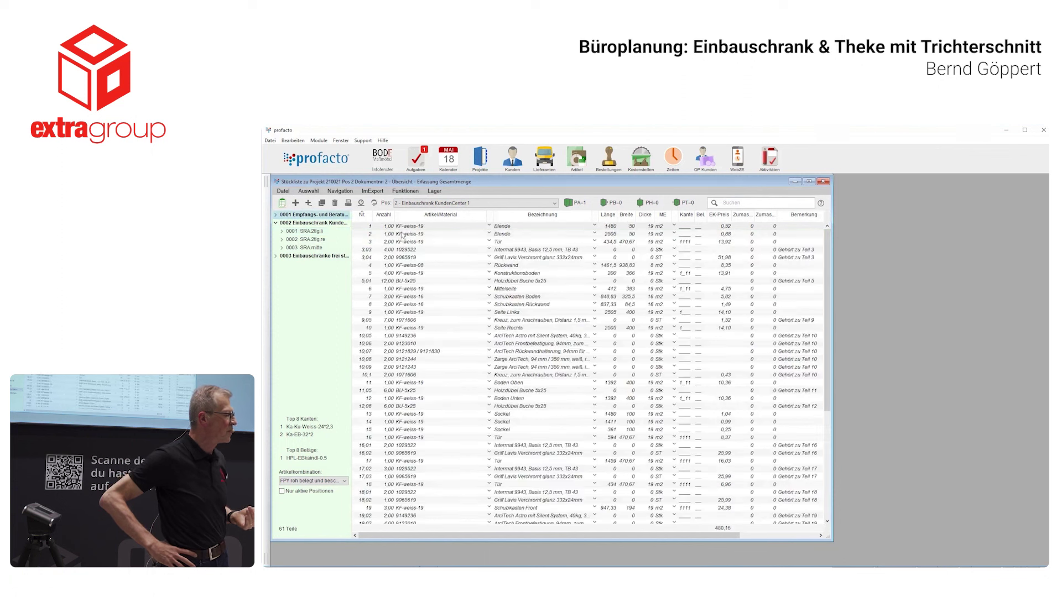
left_click(400, 242)
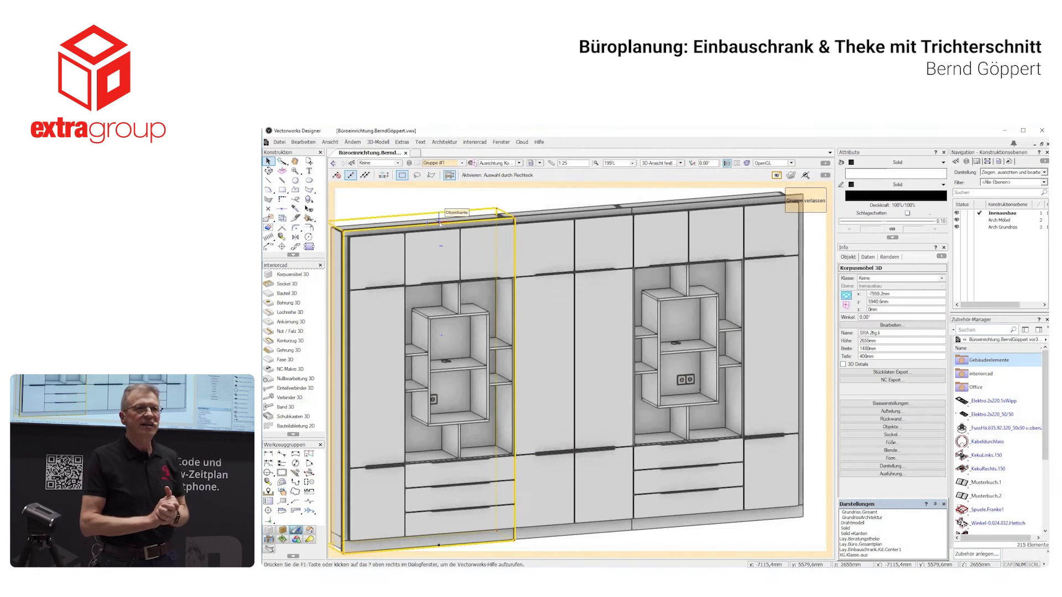
Run NC-Export from the Info palette to write the cabinet's .mpr files to SRA.2tlg.li.
left_click(890, 380)
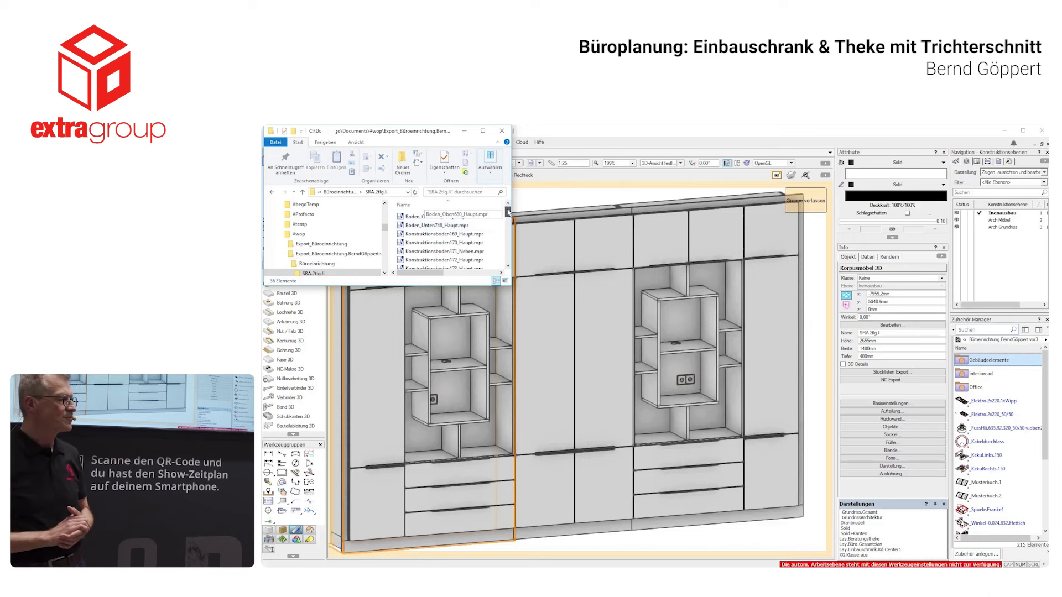
Open the right side panel's program Seite_Rechts780_Haupt.mpr from the export folder in woodWOP.
scroll(427, 245, "down", 2)
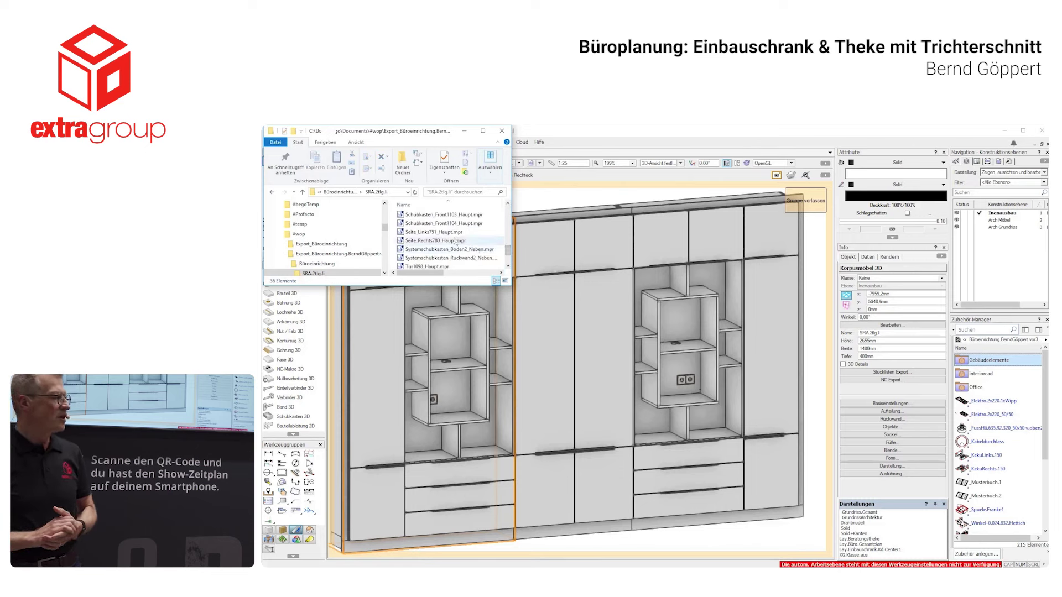
left_click(427, 242)
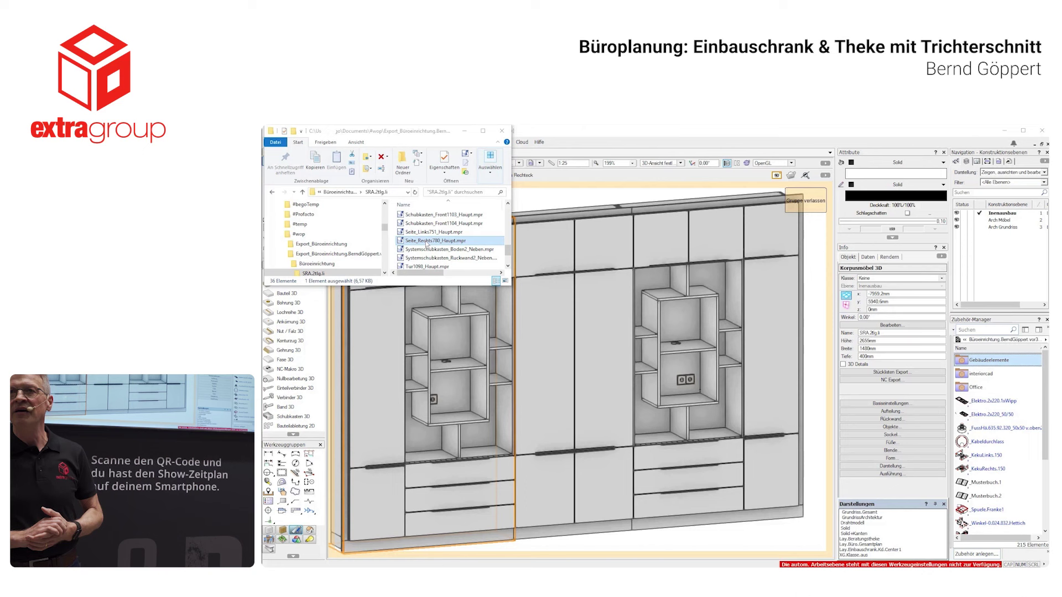
double_click(426, 242)
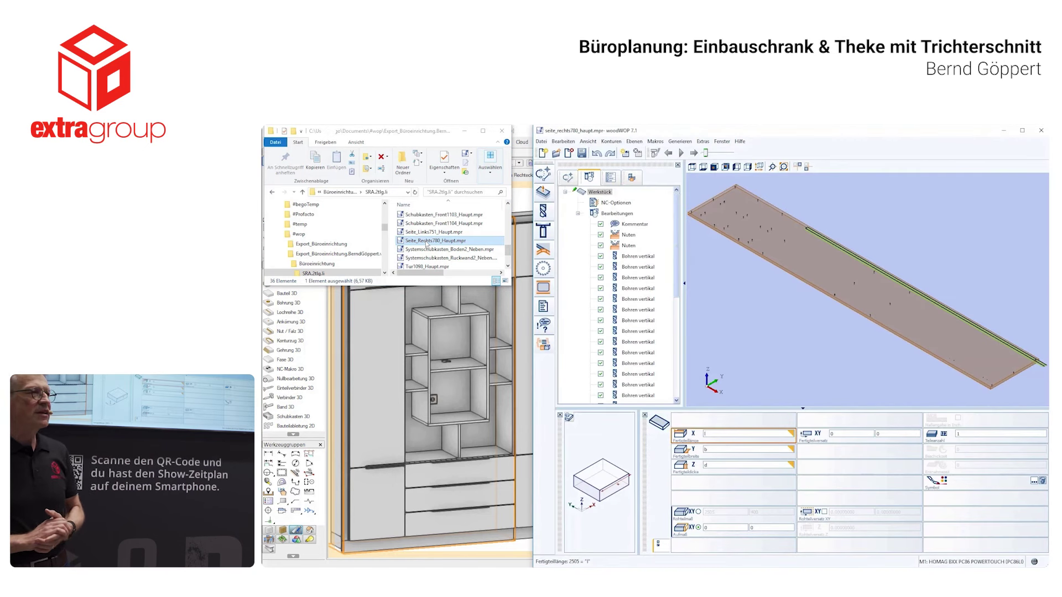
Close the exported-files folder and the woodWOP side-panel program.
left_click(501, 131)
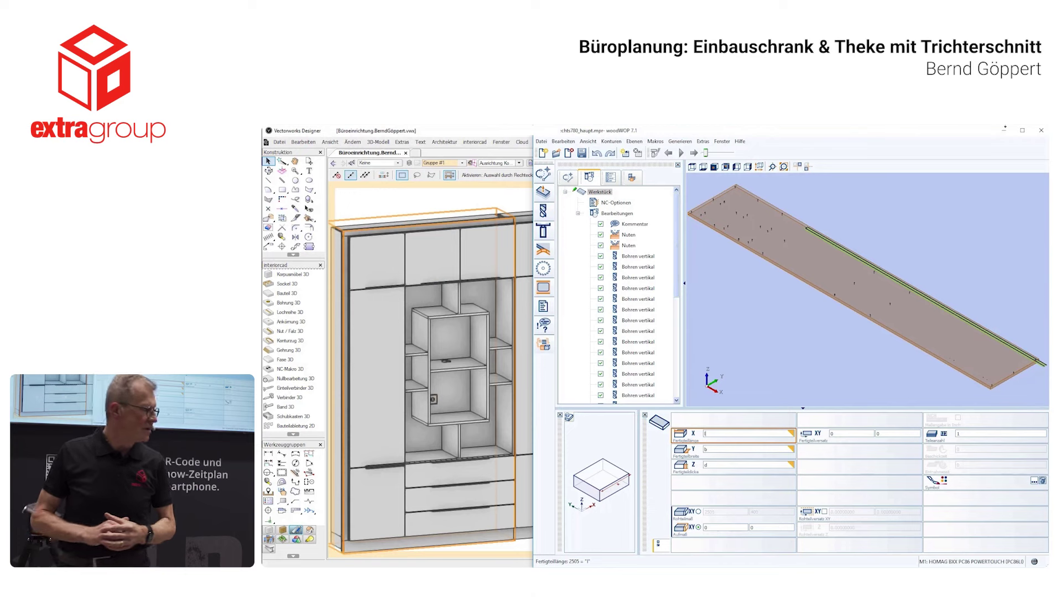
left_click(1041, 132)
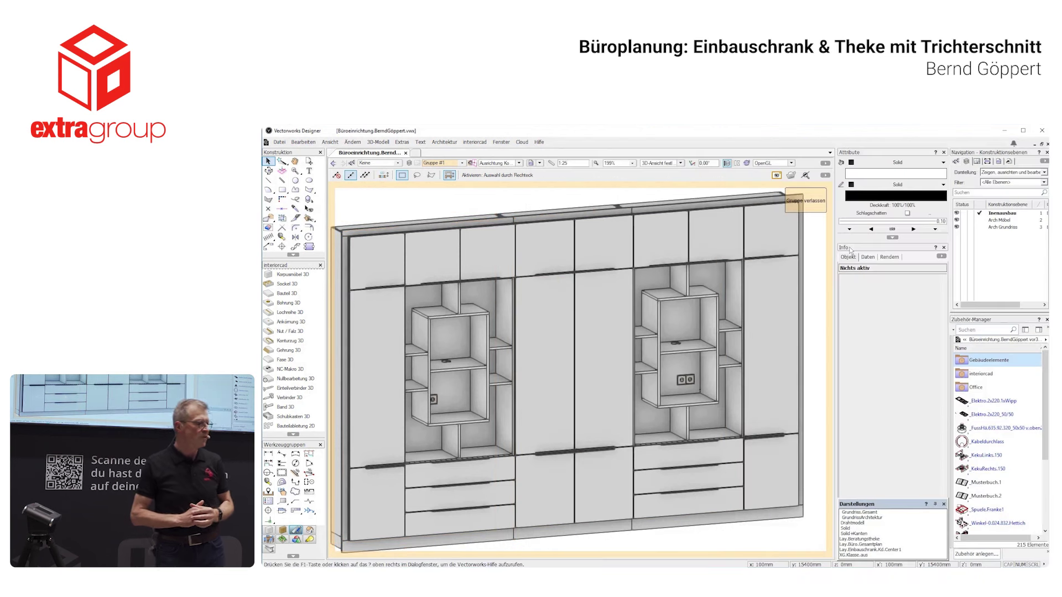
Orbit the cabinet view, then exit the cabinet group back to the office floor plan.
key("shift+c")
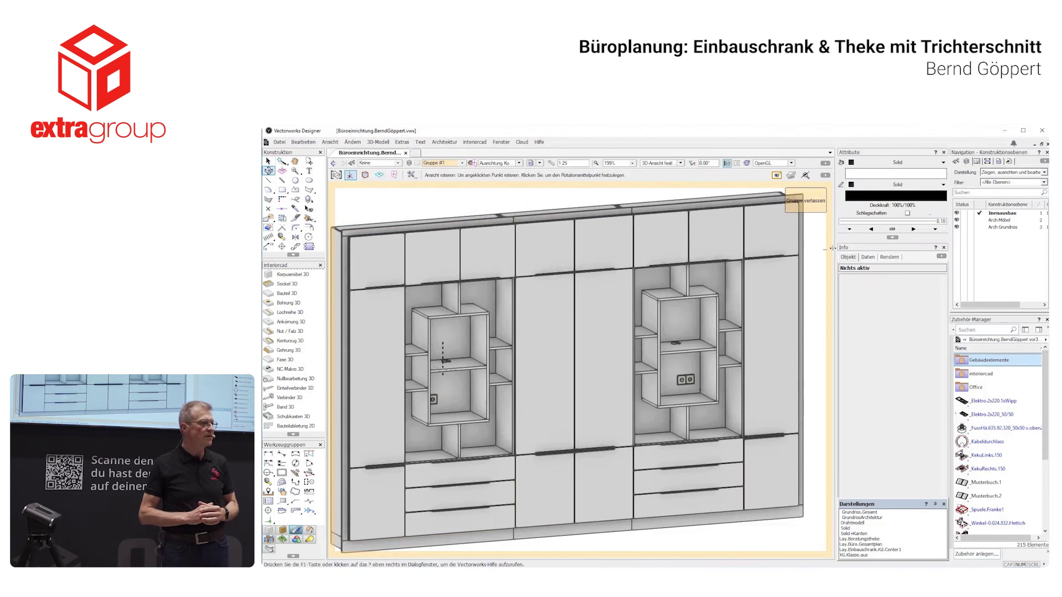
mouse_move(457, 316)
left_mouse_down()
mouse_move(344, 452)
mouse_move(276, 510)
left_mouse_up()
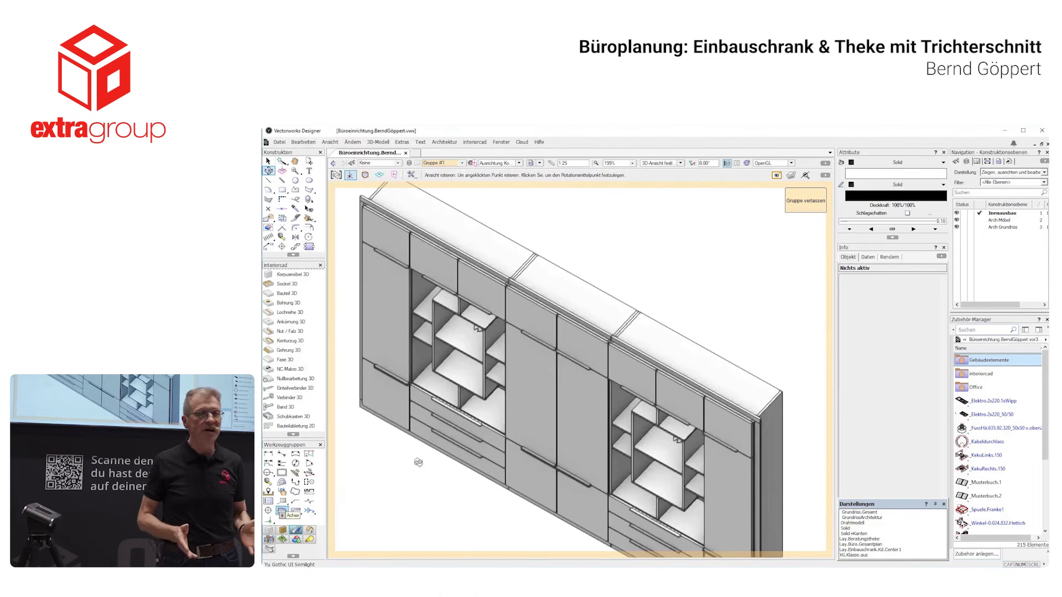
left_click(804, 200)
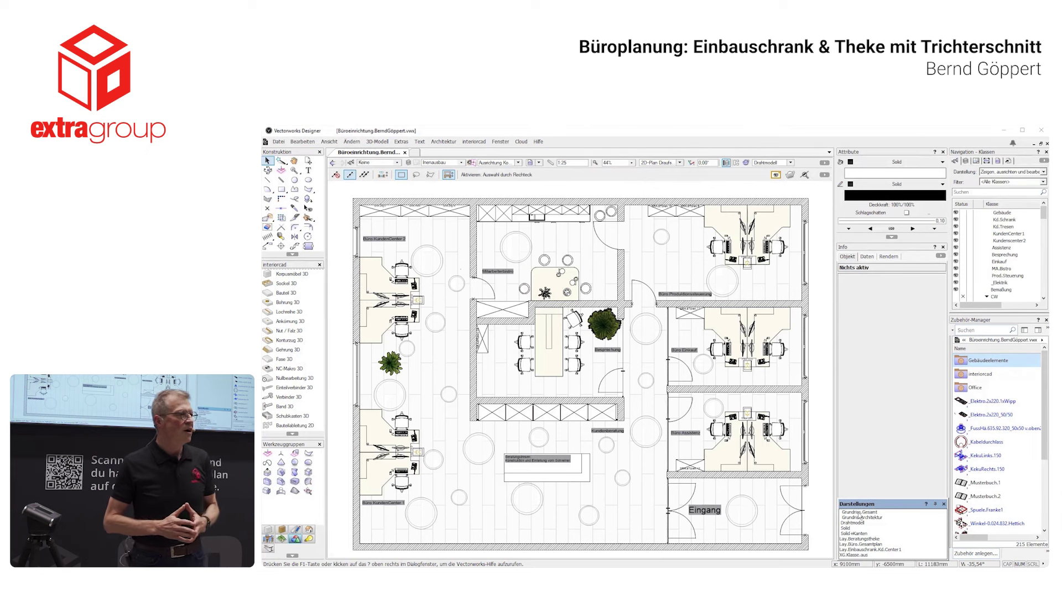
Move the Beratungstresen counter group onto the Inenausbau layer.
left_click(583, 469)
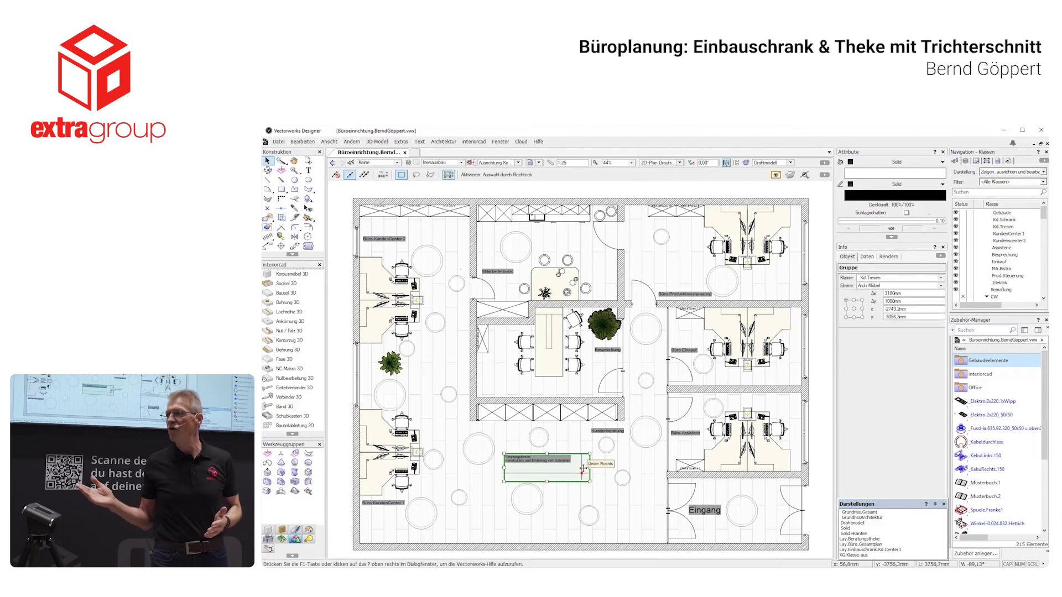
left_click(896, 286)
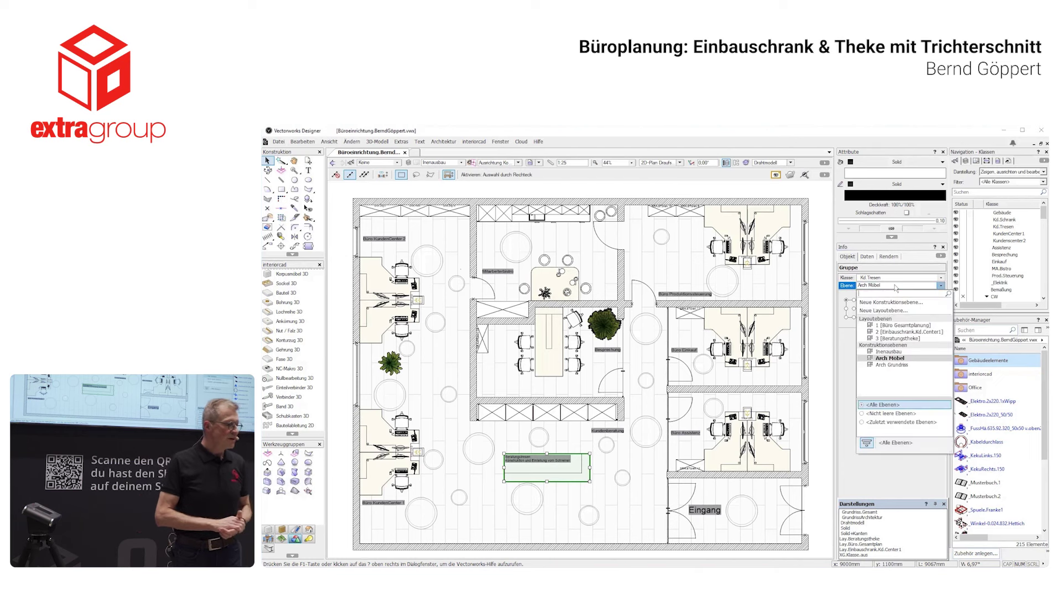
left_click(894, 351)
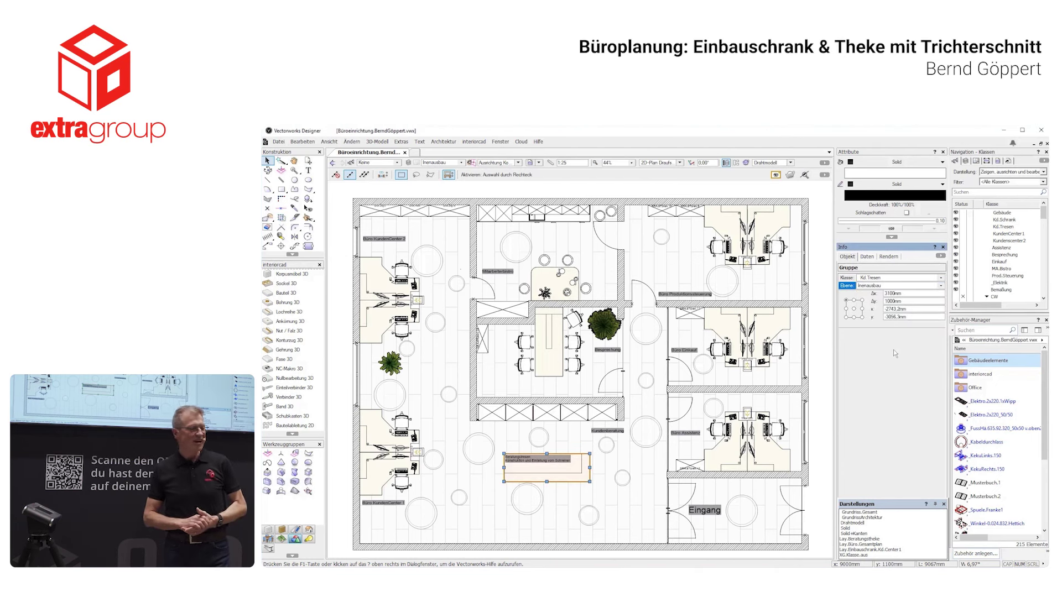
Zoom in on the counter, open its group for editing and tilt the view into 3D.
left_click(295, 170)
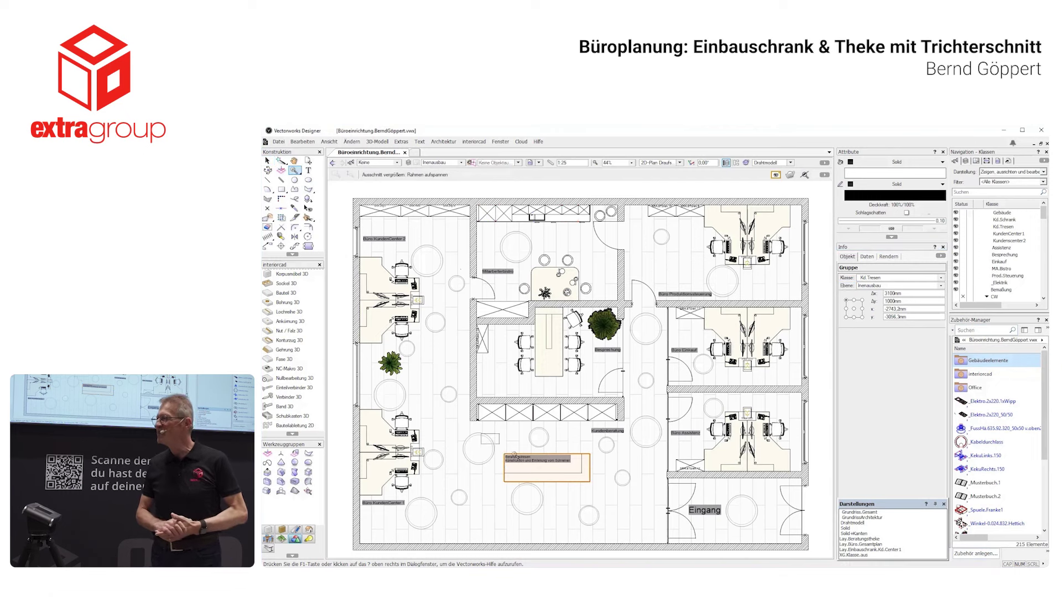
left_click_drag(499, 445, 601, 508)
key("x")
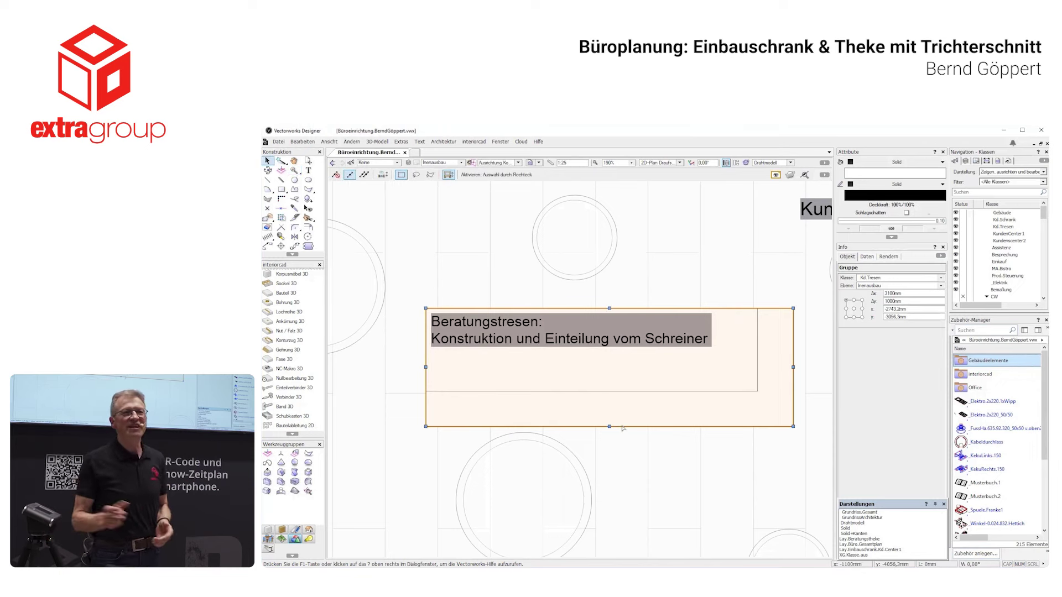
double_click(622, 427)
key("shift+c")
mouse_move(811, 526)
left_mouse_down()
mouse_move(680, 270)
mouse_move(699, 256)
left_mouse_up()
Delete the counter's grey text note.
key("x")
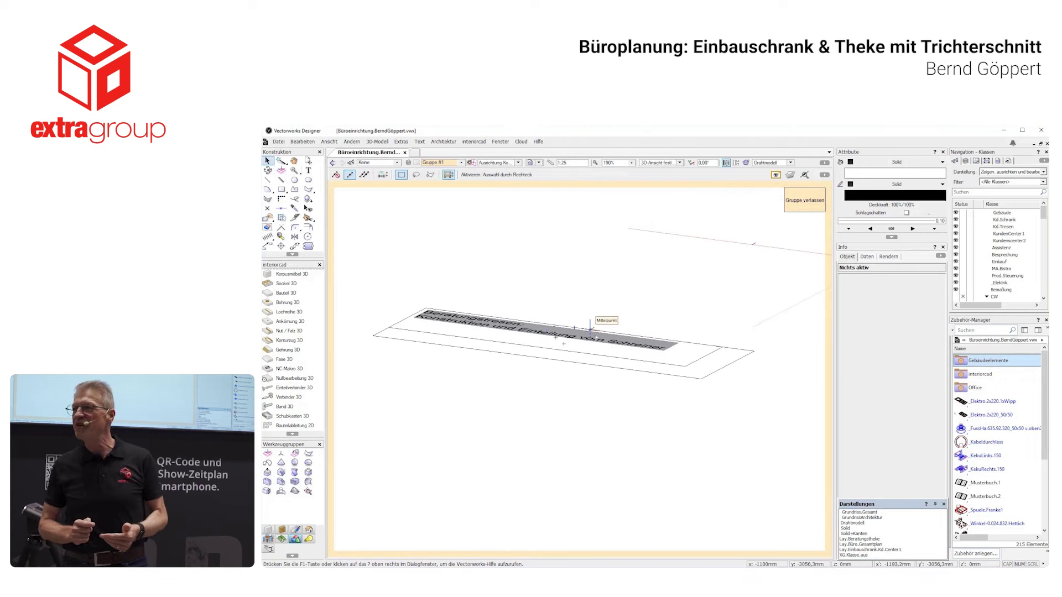
left_click(591, 331)
key("Delete")
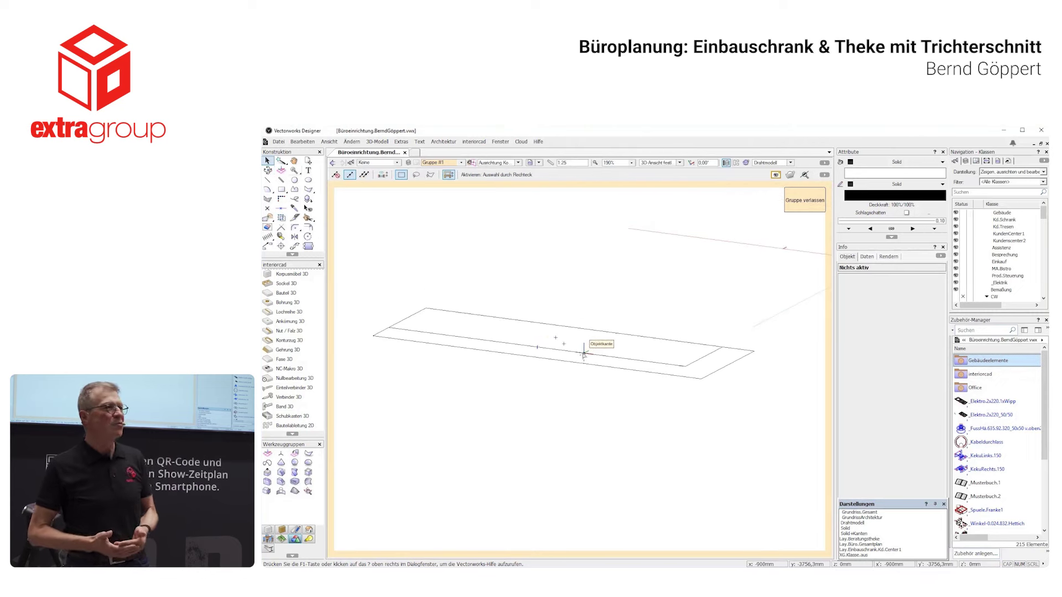
Turn the 2800 × 700 mm rectangle into a Bauteil 3D panel of Weiß Dekorspan 25, checking its edges.
left_click(584, 353)
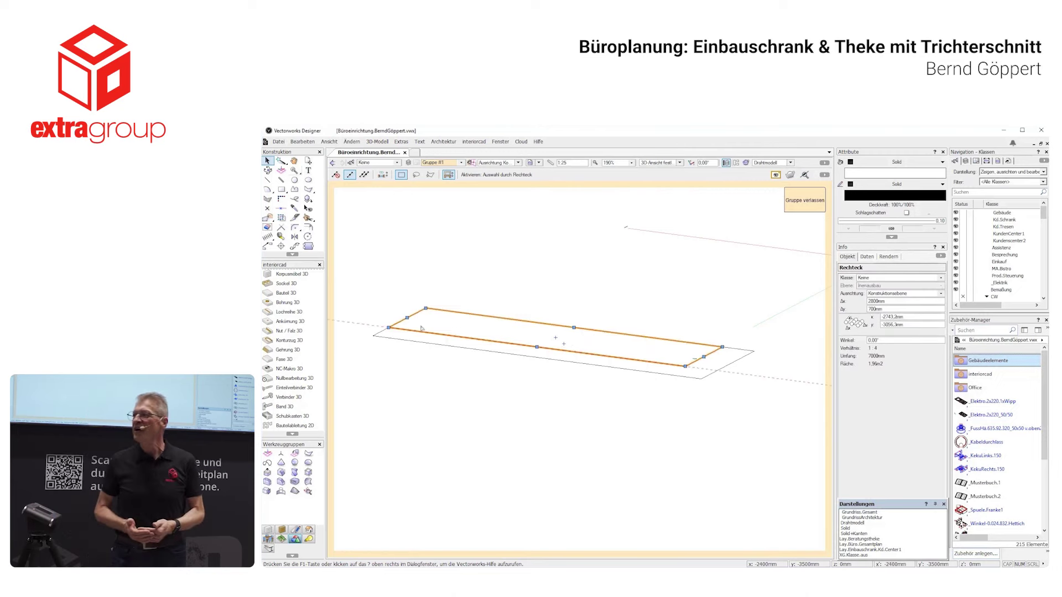
left_click(272, 294)
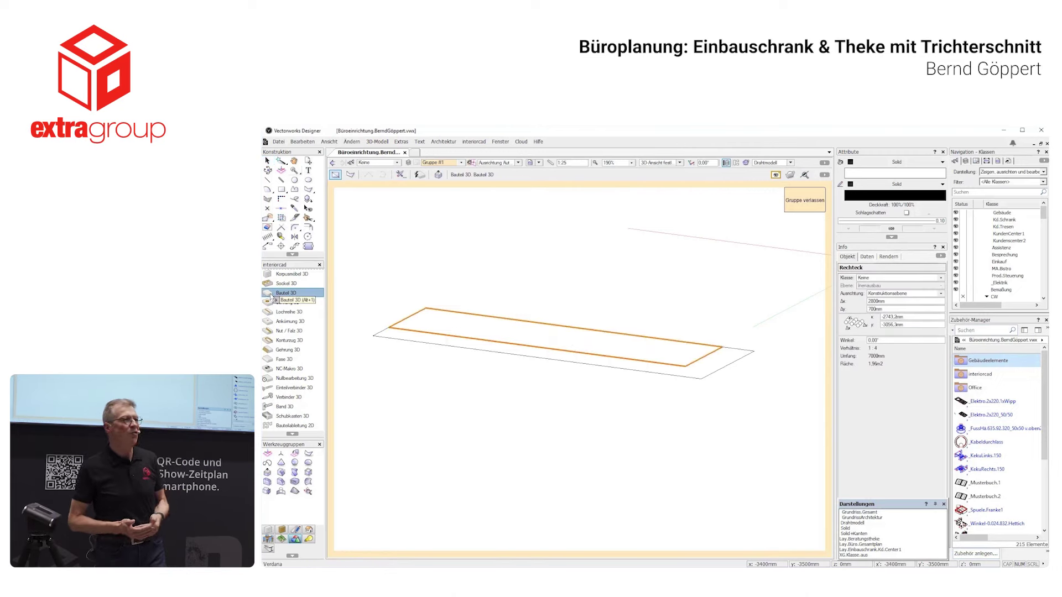
left_click(420, 176)
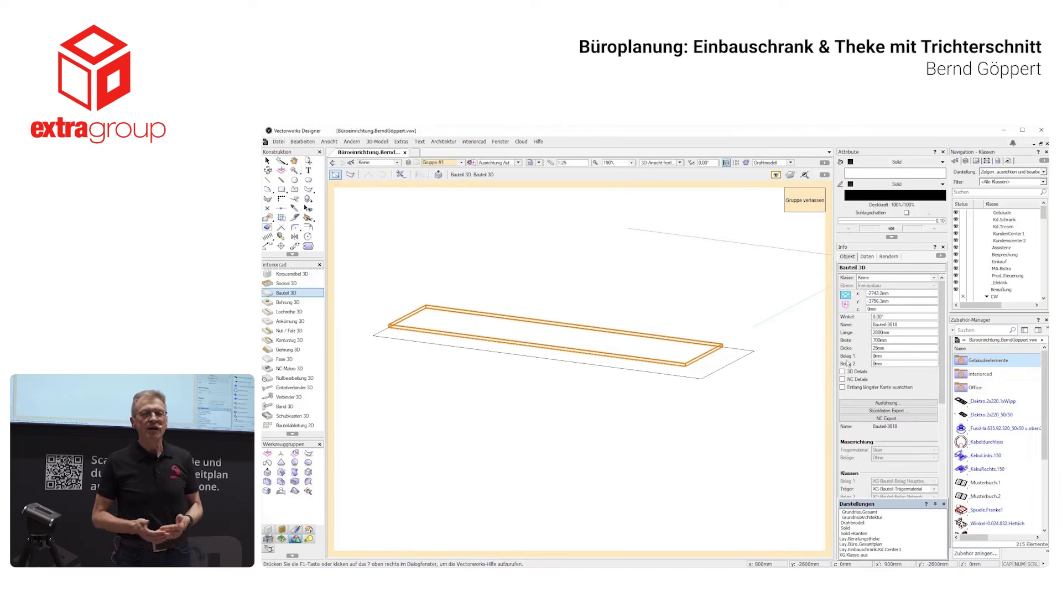
left_click(886, 404)
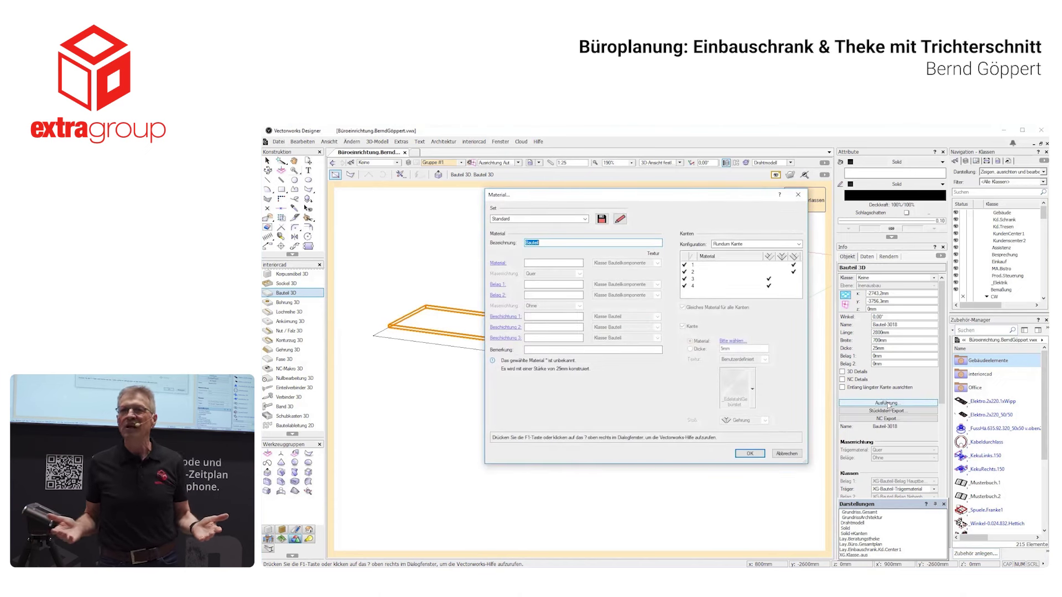
left_click(537, 221)
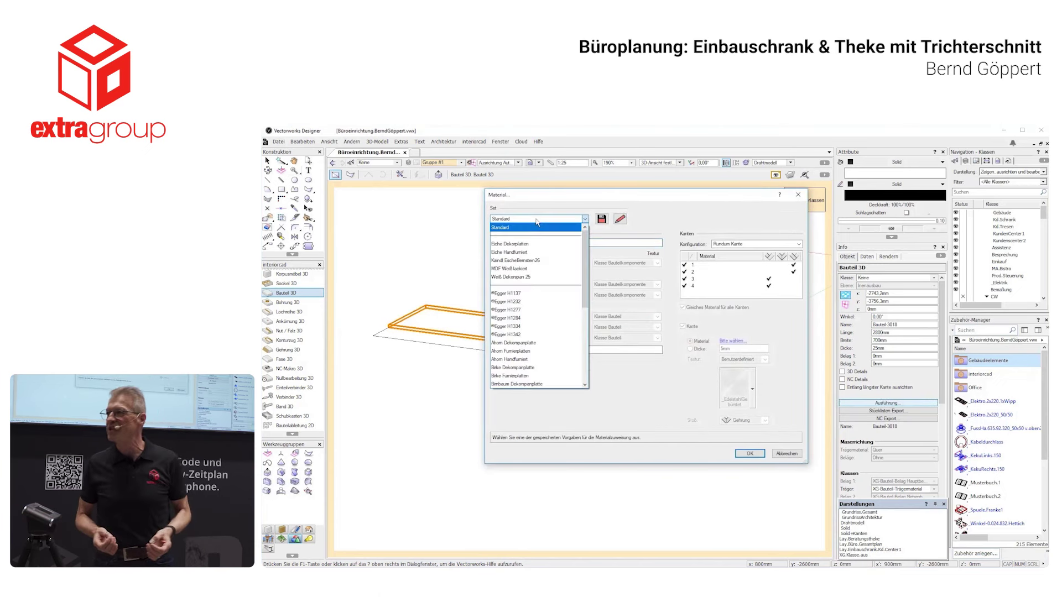
left_click(535, 278)
left_click(709, 266)
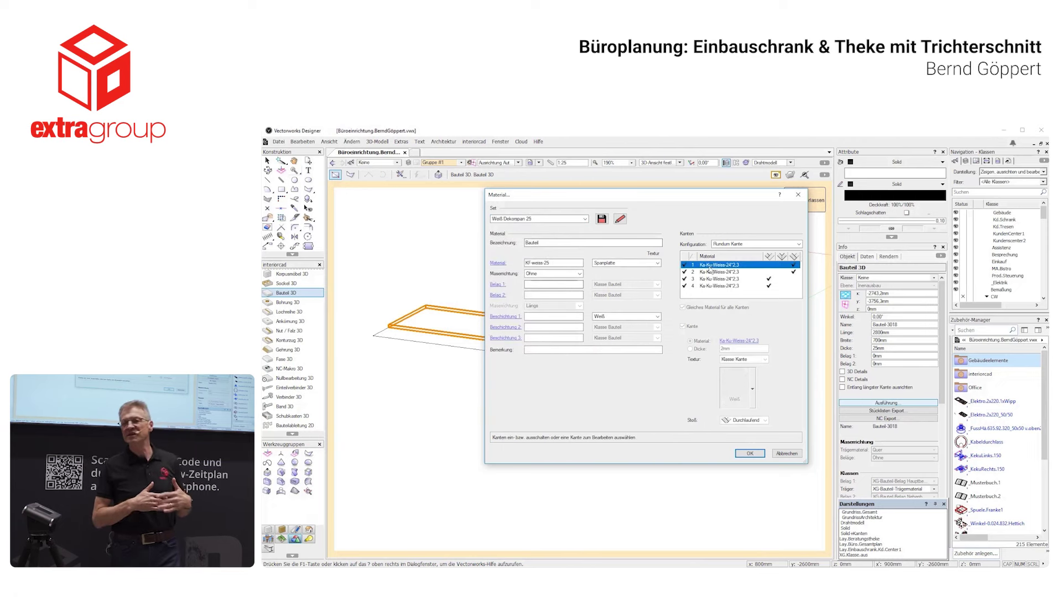
left_click(710, 272)
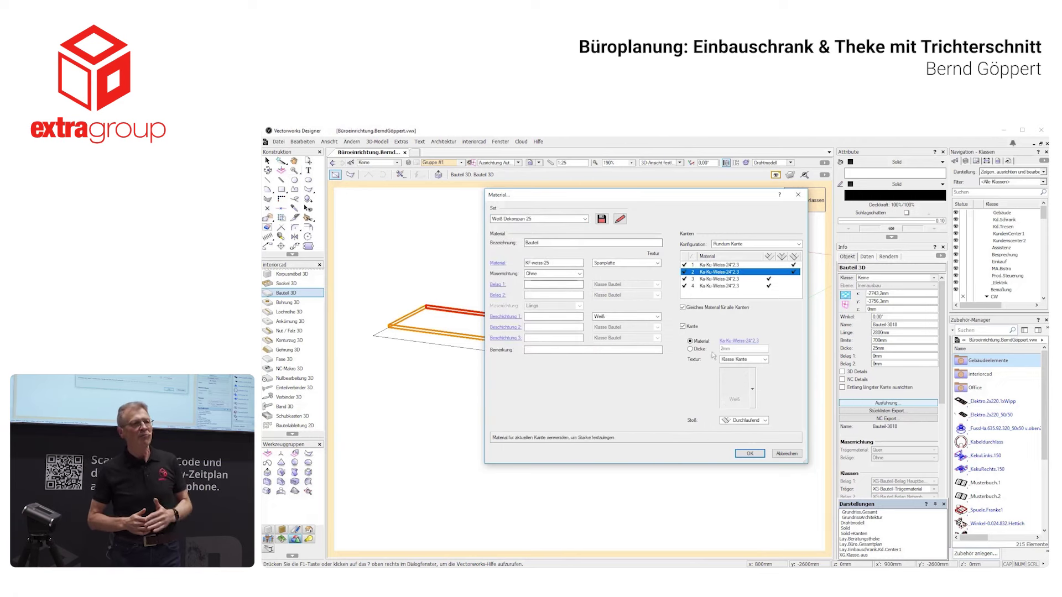
Confirm the panel material and raise the base panel to Z 25 mm.
left_click(750, 454)
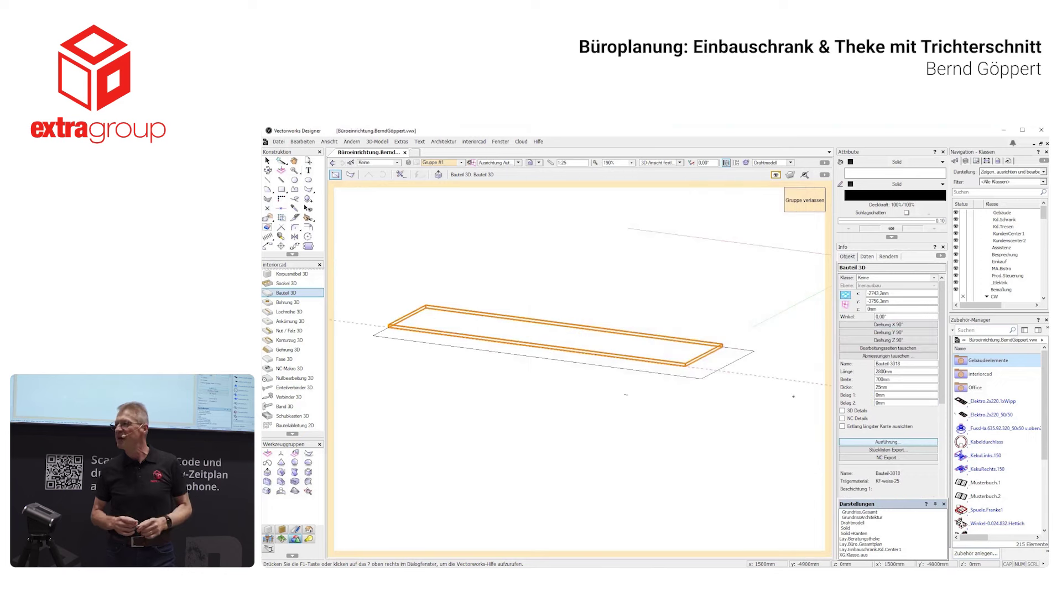
left_click(864, 309)
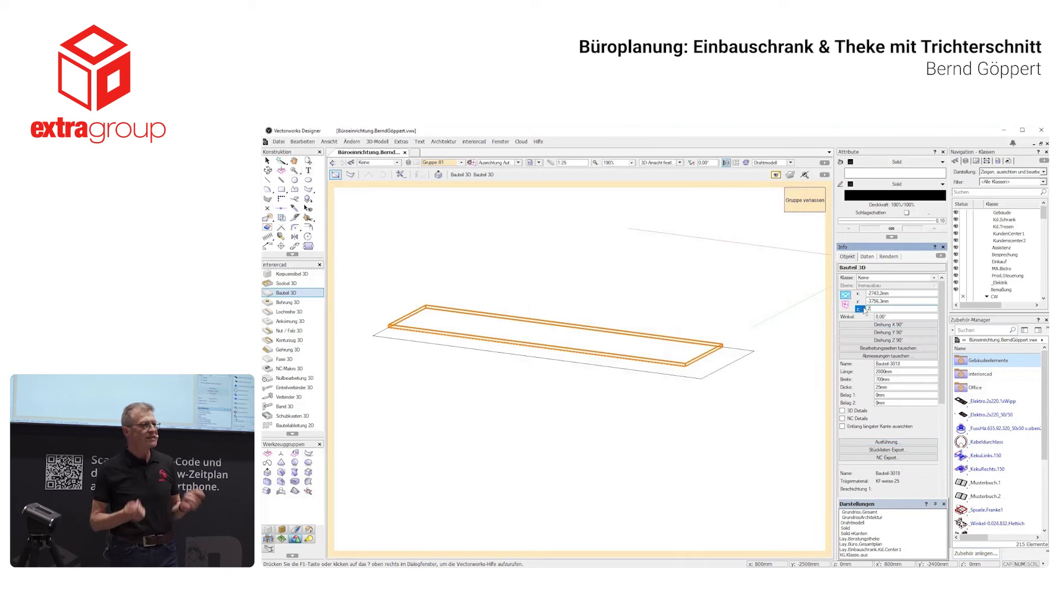
key("Tab")
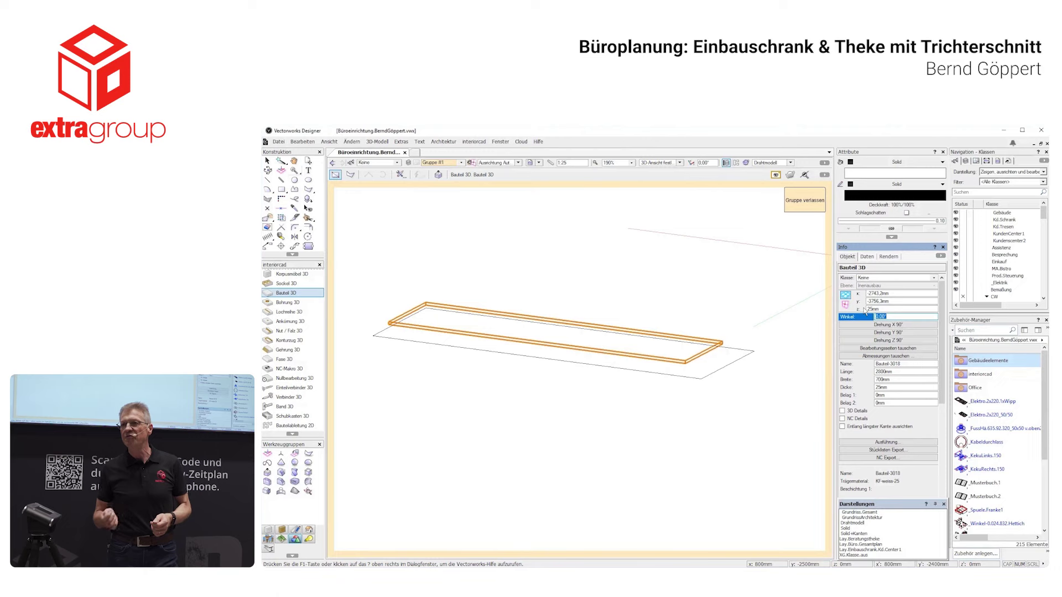
Place an adjustable foot at the board corner and add two duplicates along 2750 mm.
left_click(975, 432)
double_click(974, 429)
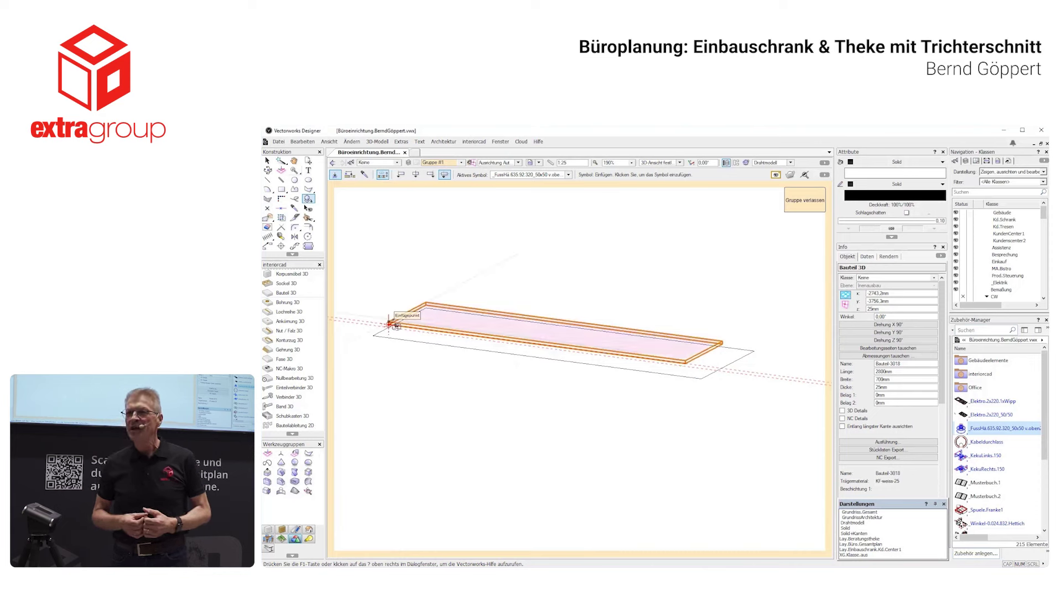
key("m")
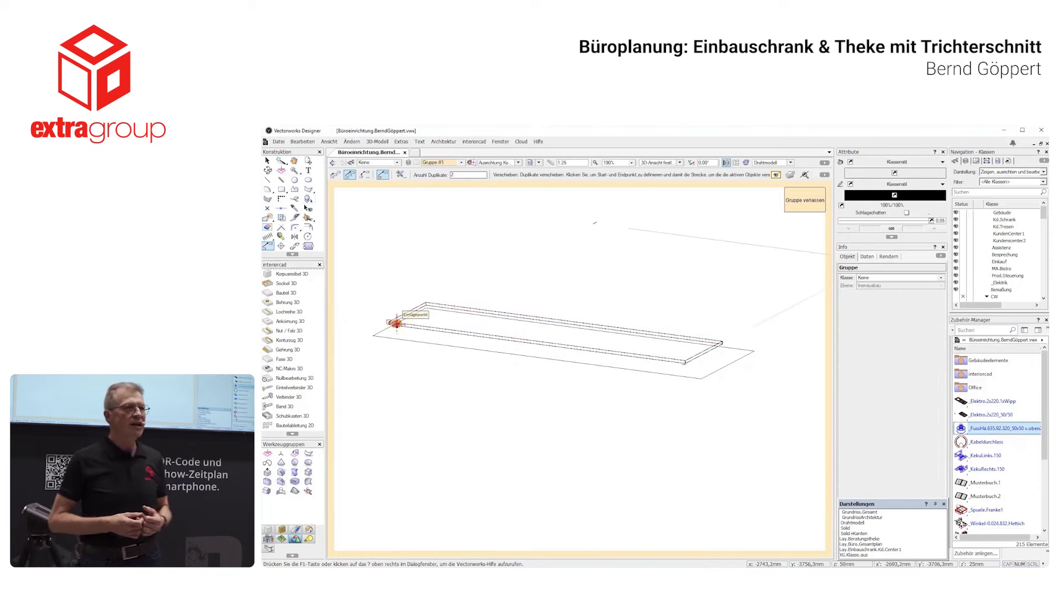
key("z")
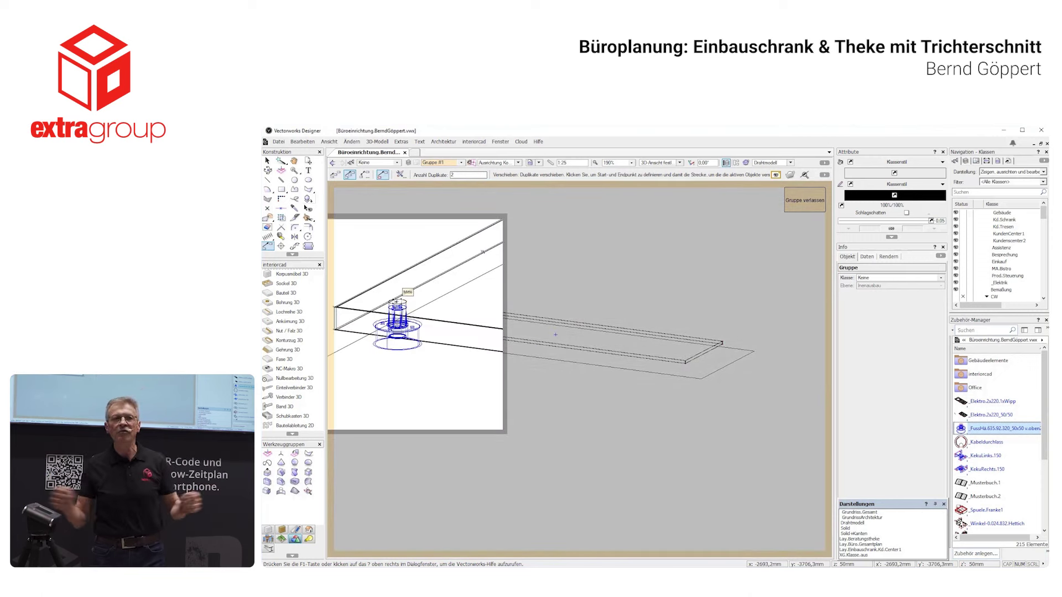
left_click(399, 314)
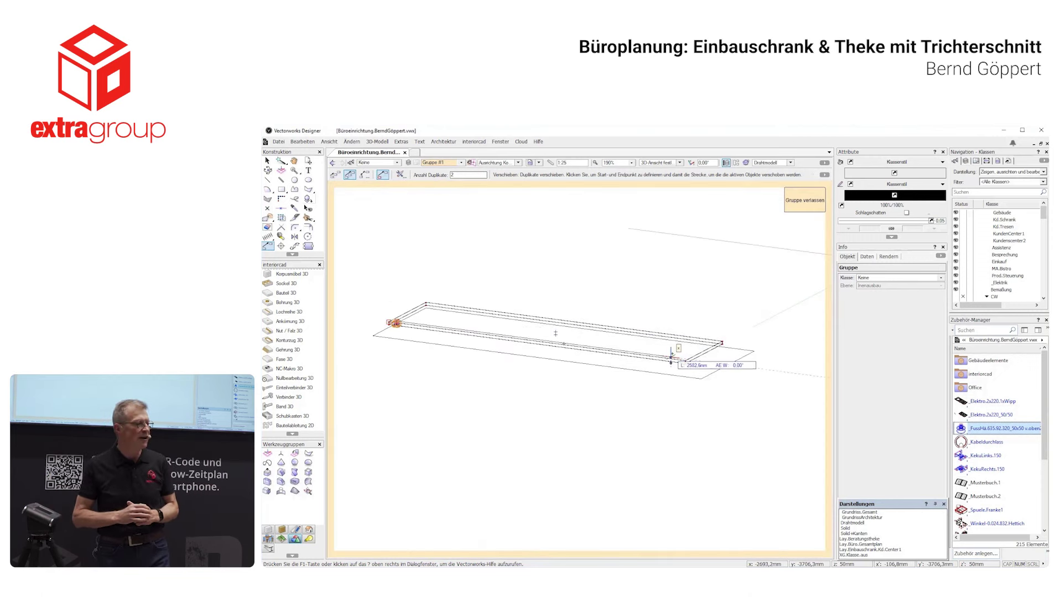
key("Tab")
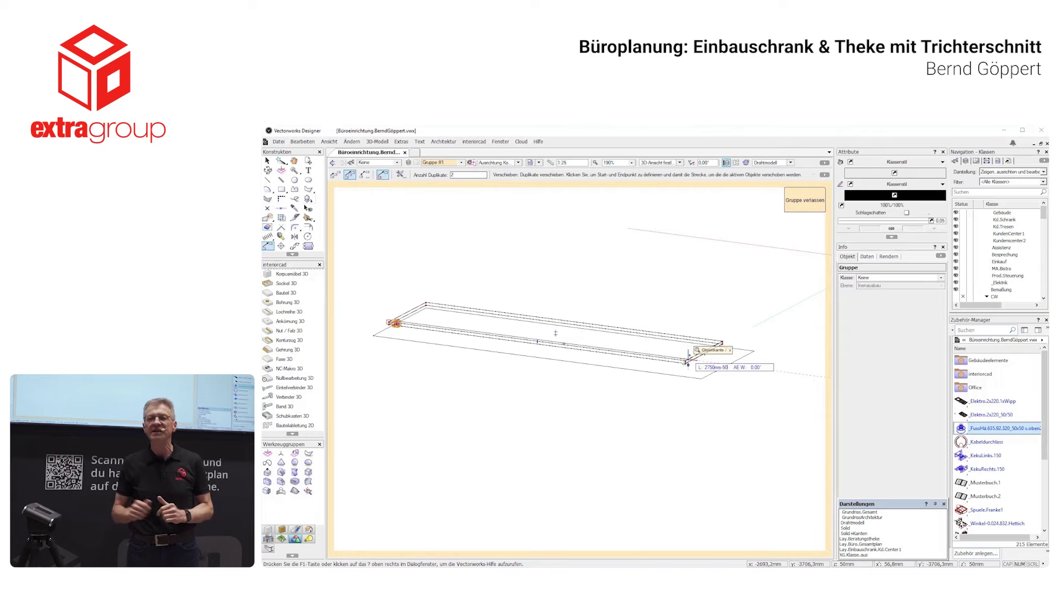
key("Return")
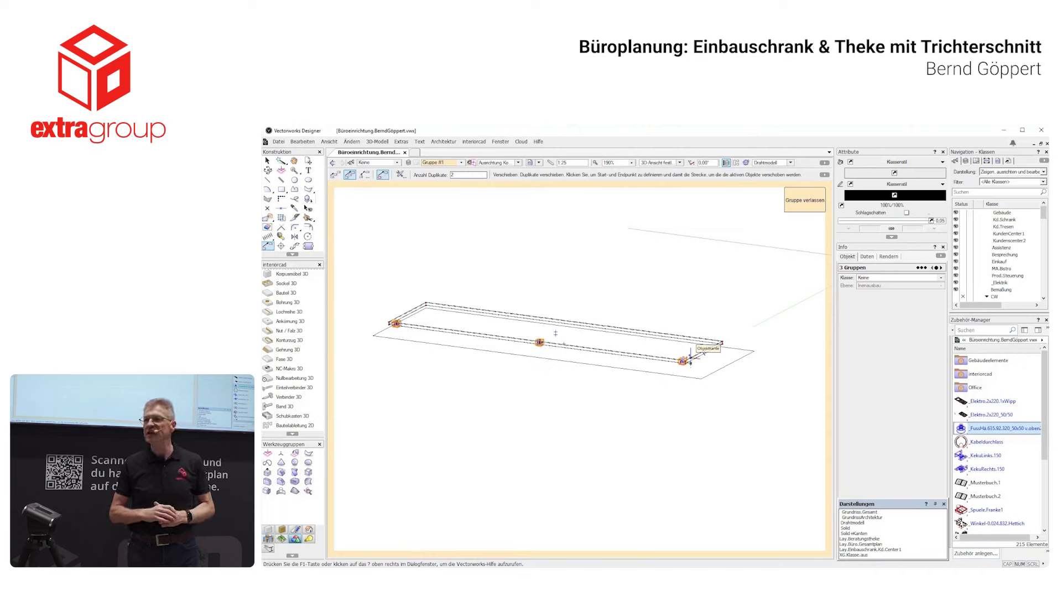
Mirror the three feet onto the board's opposite long side.
key("shift+m")
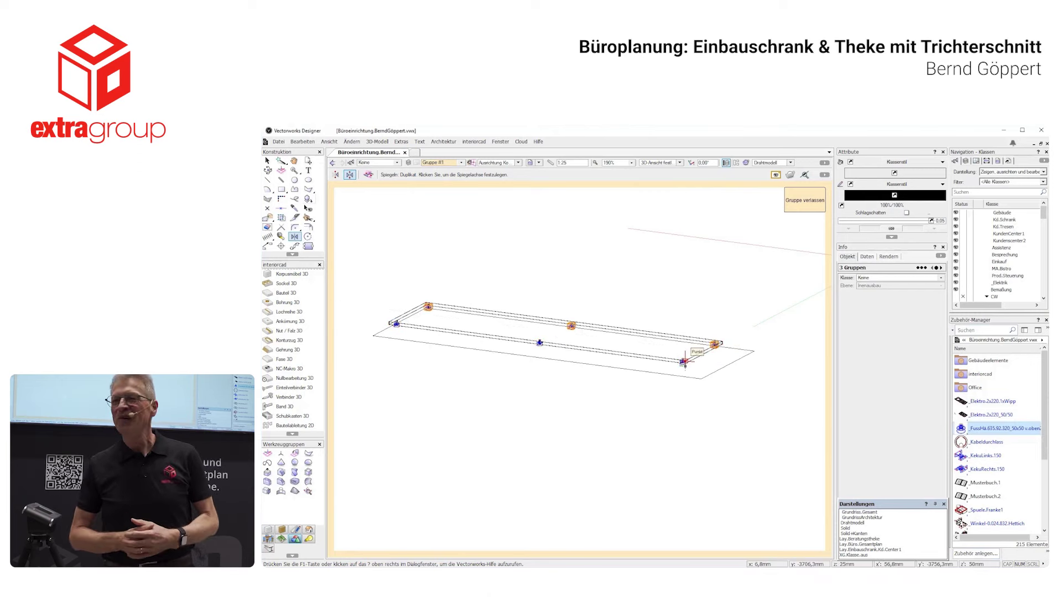
key("z")
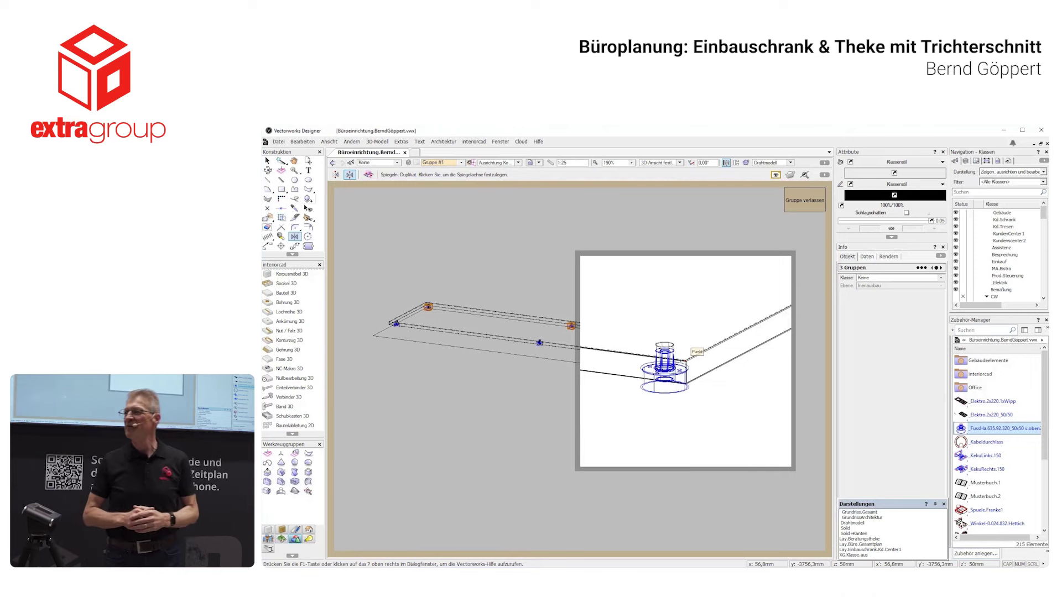
left_click(686, 361)
Draw a 2800 × 700 mm rectangle on the base and extrude it 910-80 = 830 mm high.
key("4")
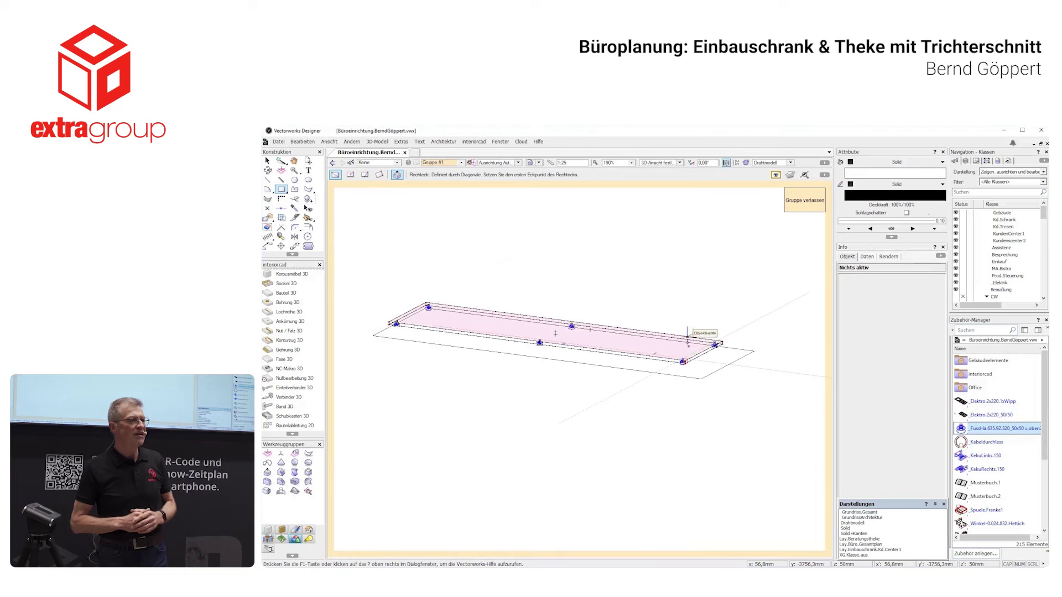
left_click(715, 344)
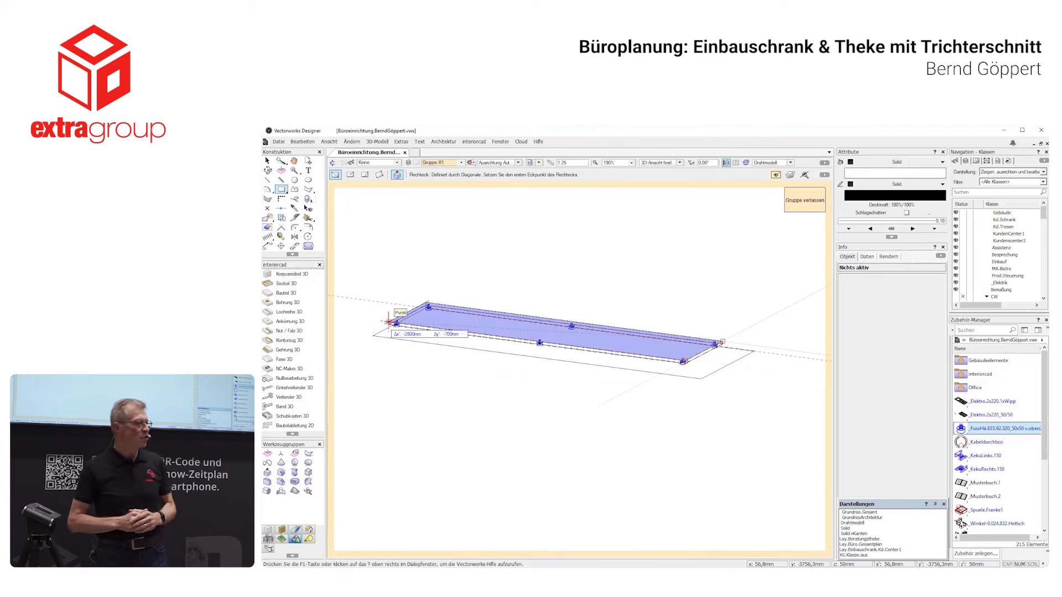
left_click(389, 322)
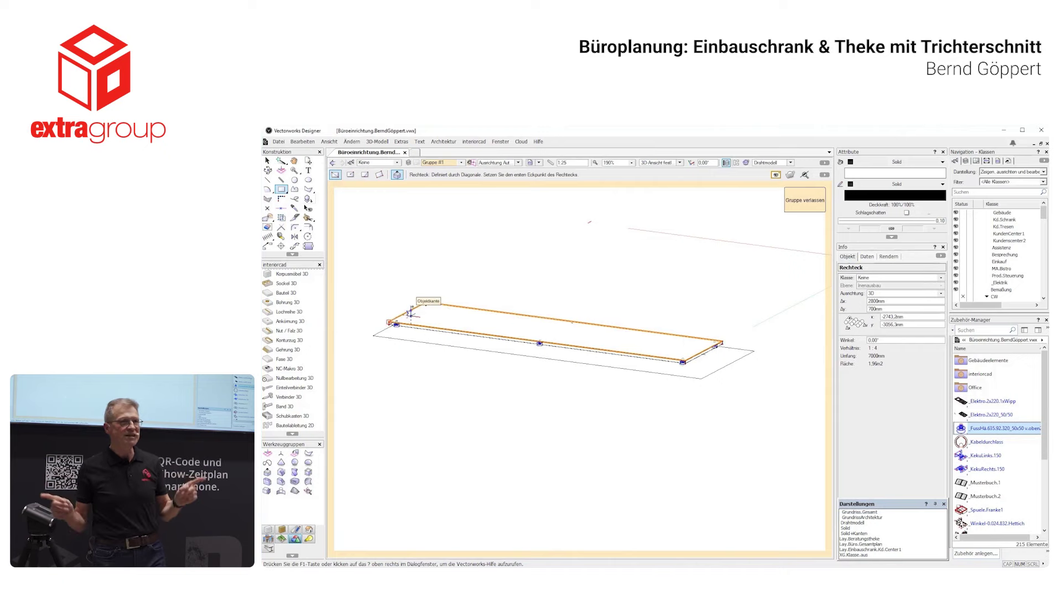
left_click(432, 319)
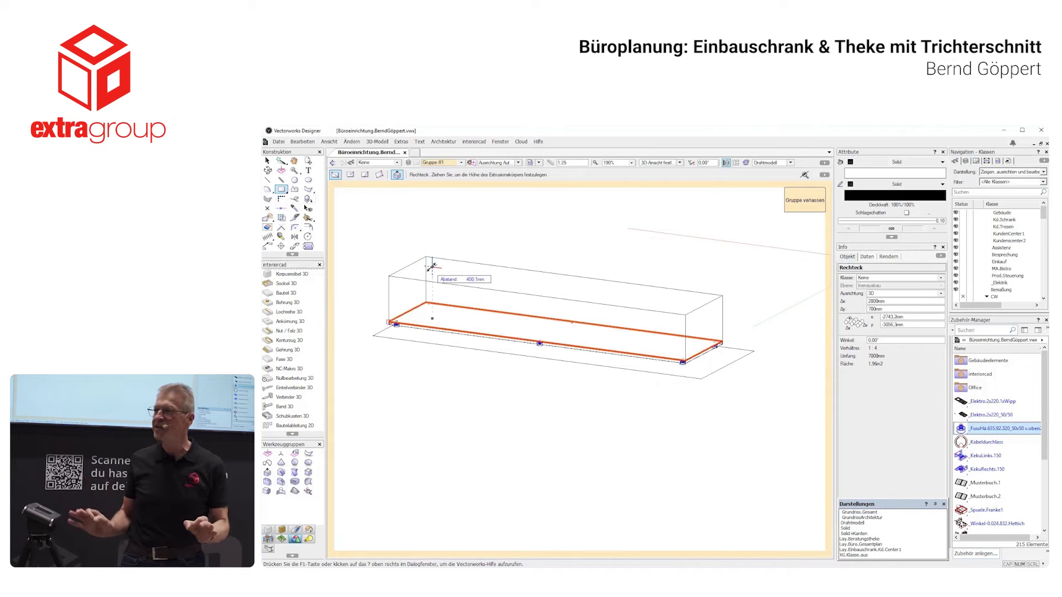
type("910")
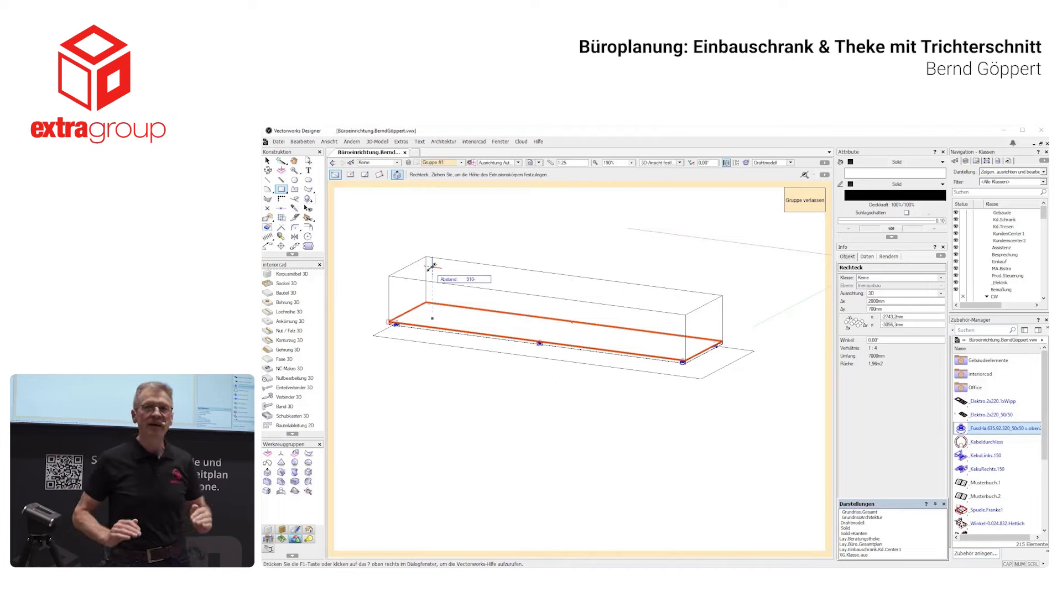
type("-80-10")
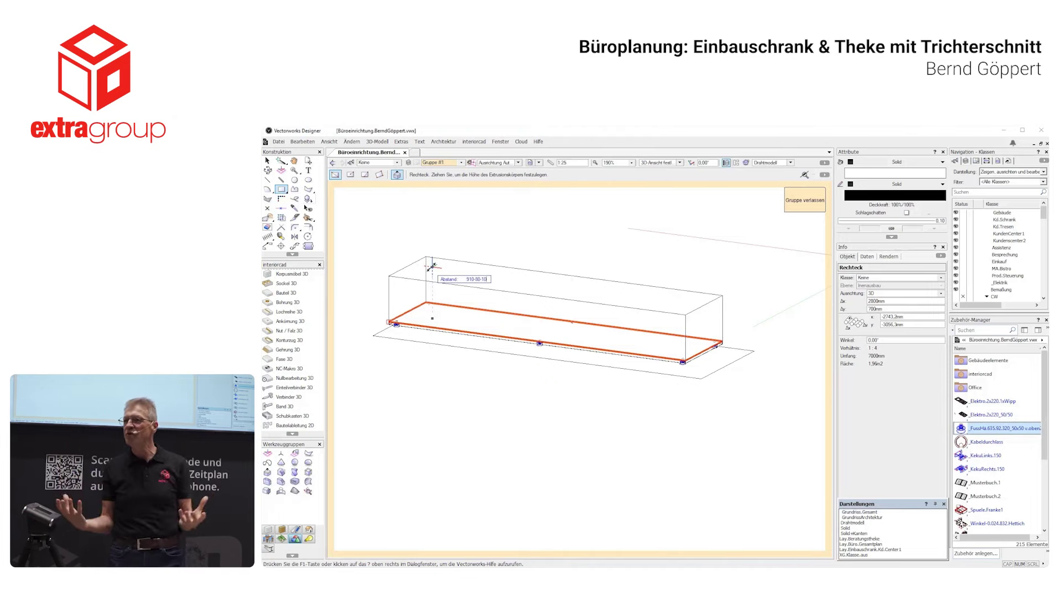
key("Tab")
key("Return")
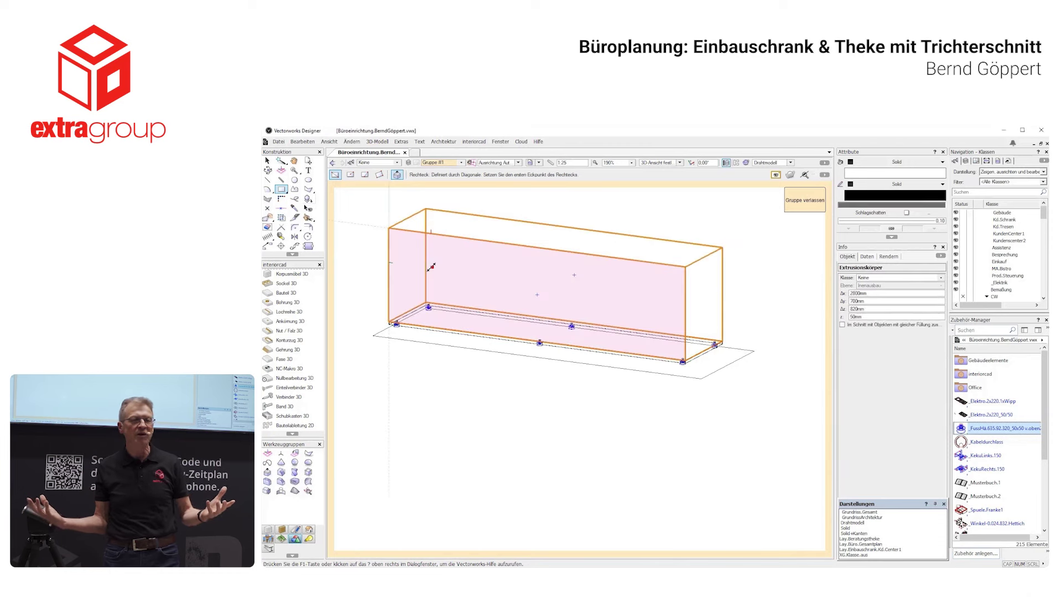
left_click(282, 474)
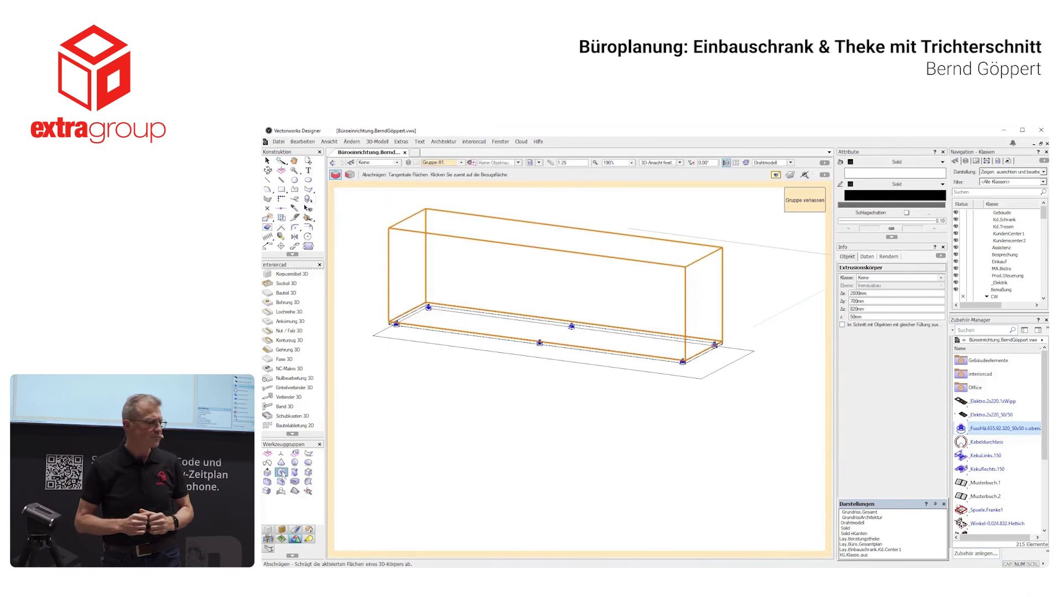
Taper the block's back face and end face outward by -18° from the bottom reference face.
left_click(663, 360)
left_click(664, 280)
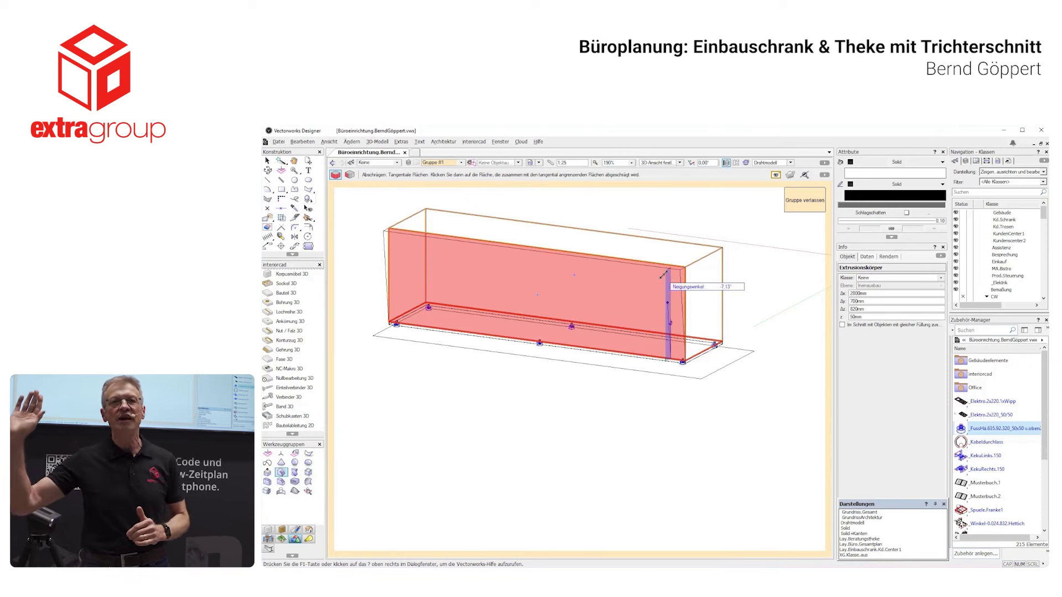
type("-1")
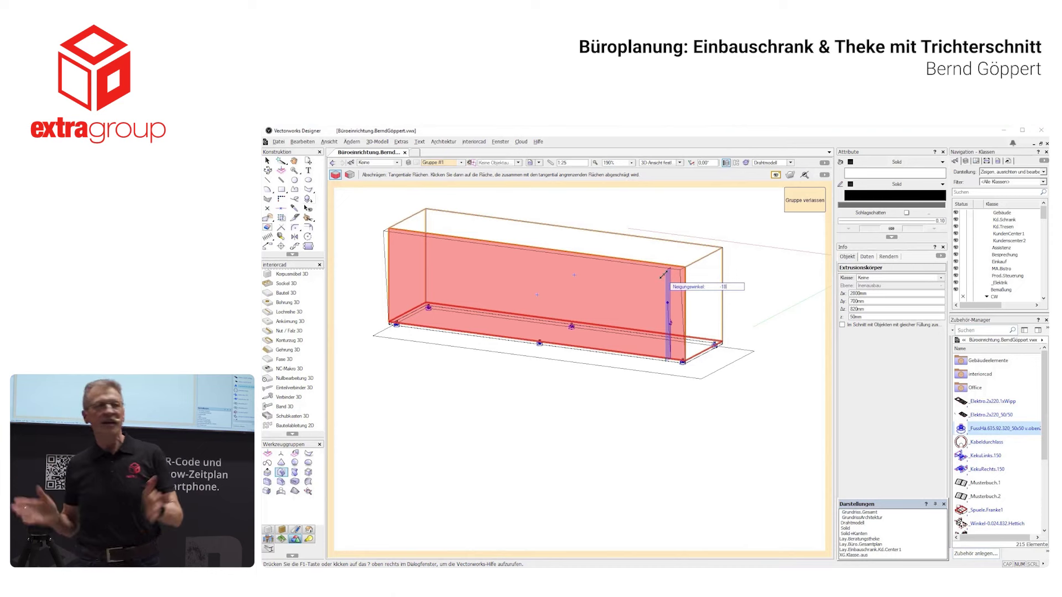
type("8")
key("Return")
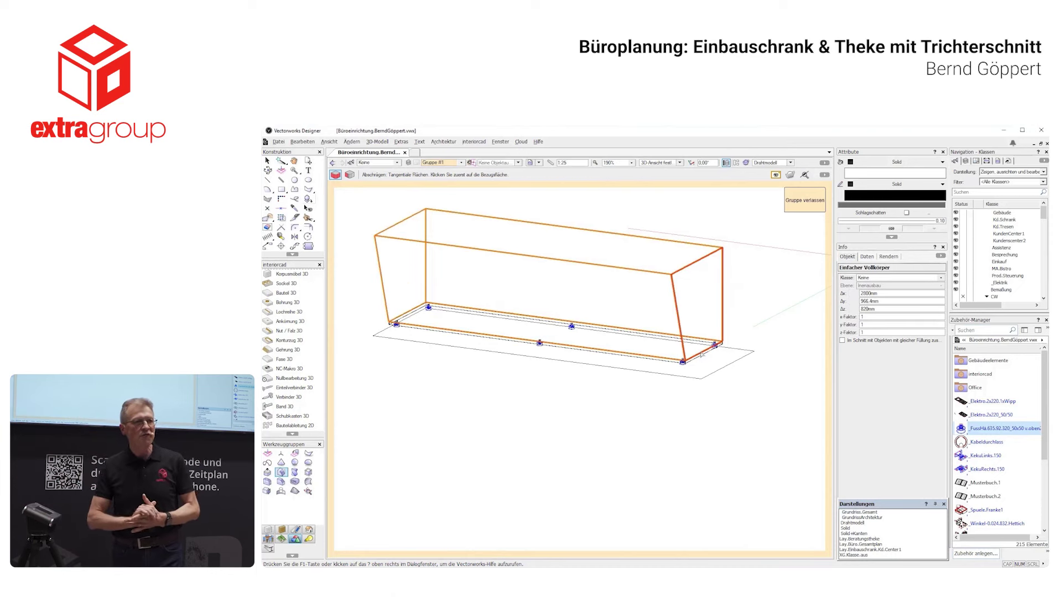
left_click(699, 353)
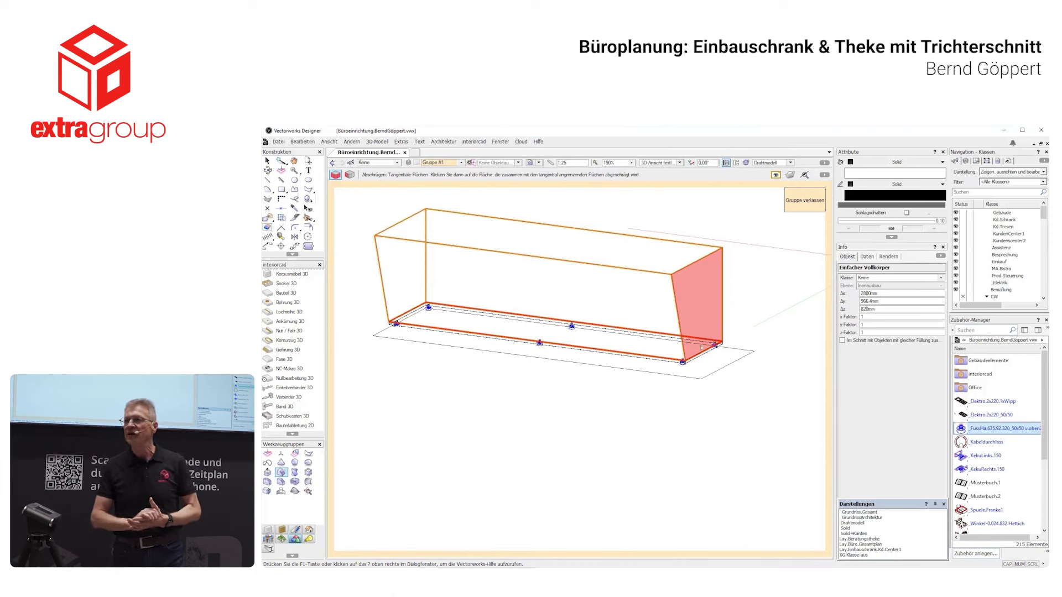
left_click(683, 282)
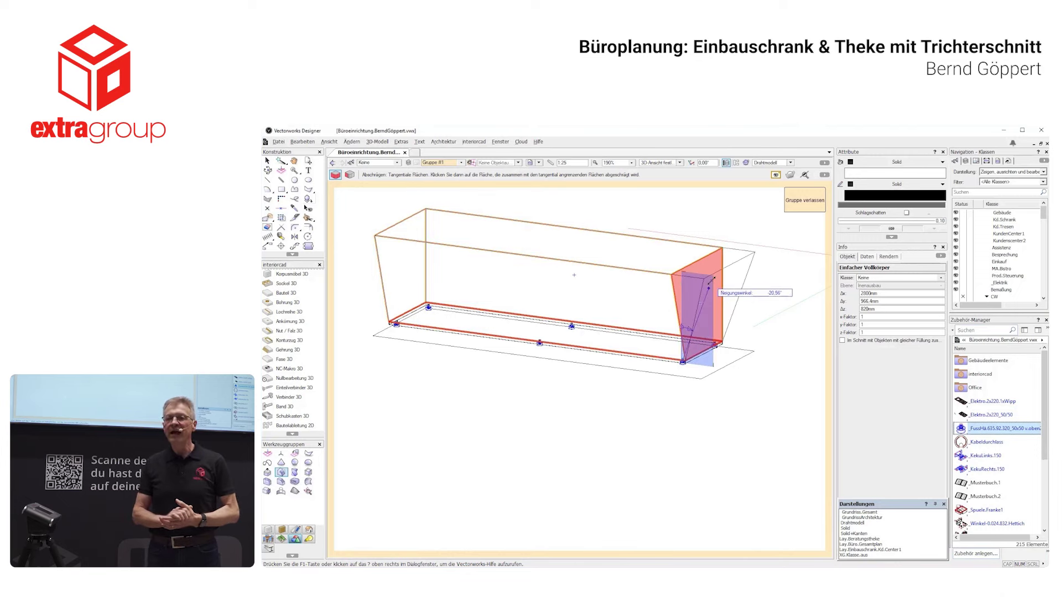
type("18")
key("Return")
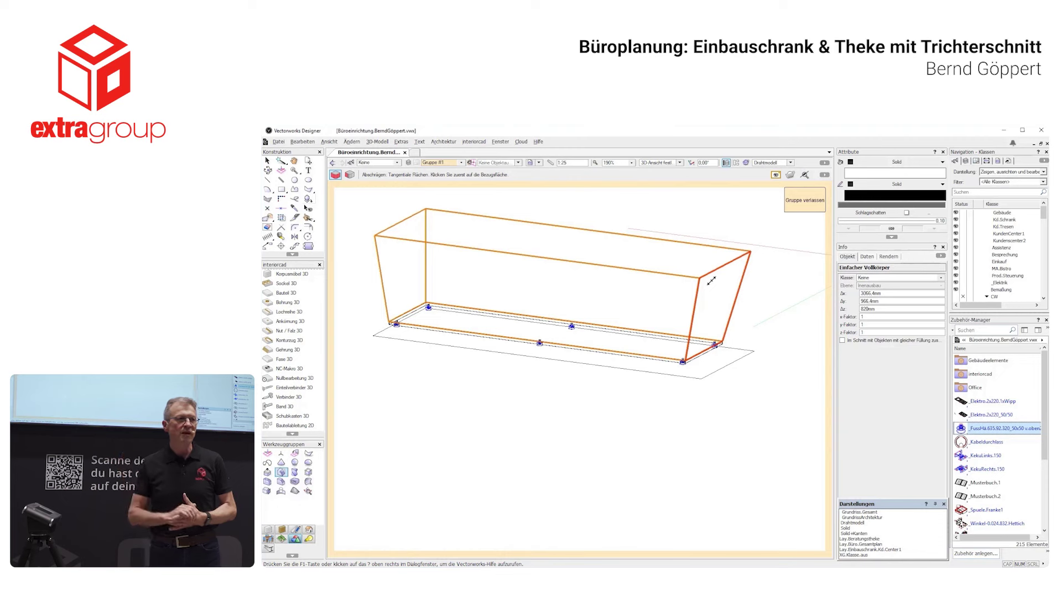
Convert the tapered block's faces into 19 mm thick Bauteil 3D panels.
left_click(283, 293)
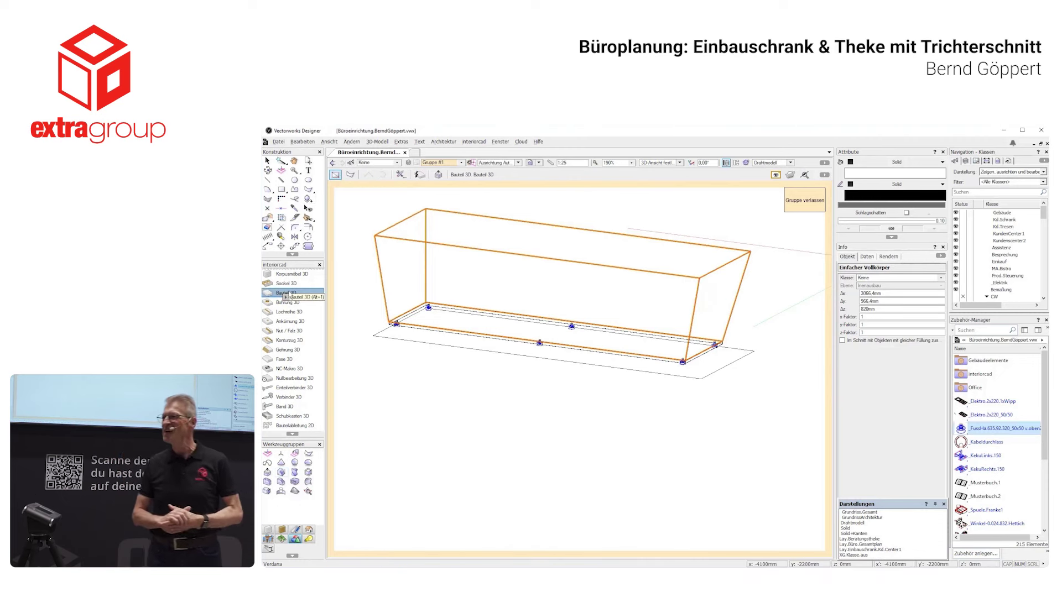
left_click(400, 174)
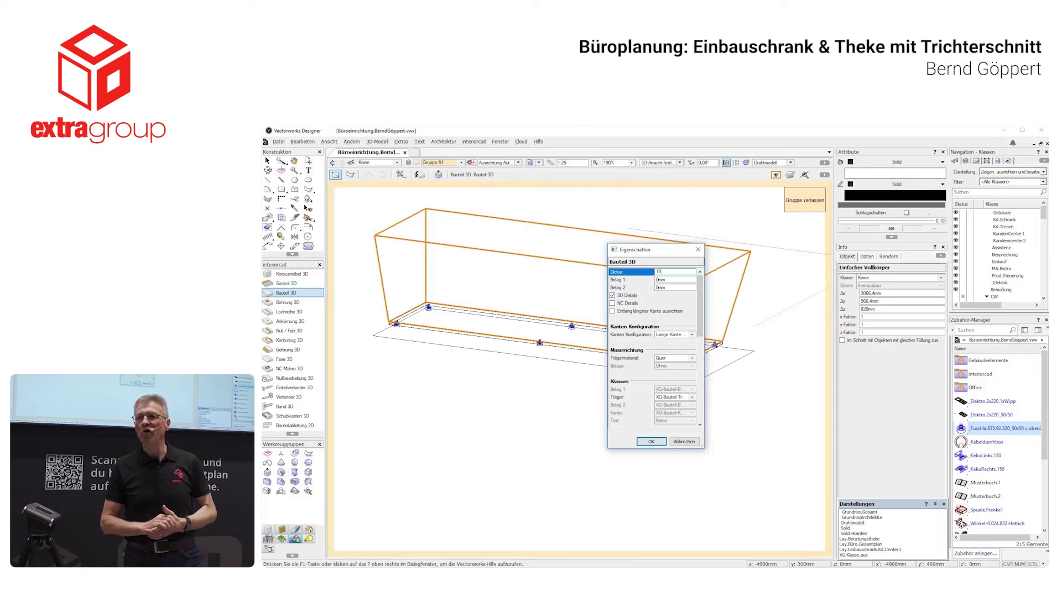
key("Tab")
left_click(651, 442)
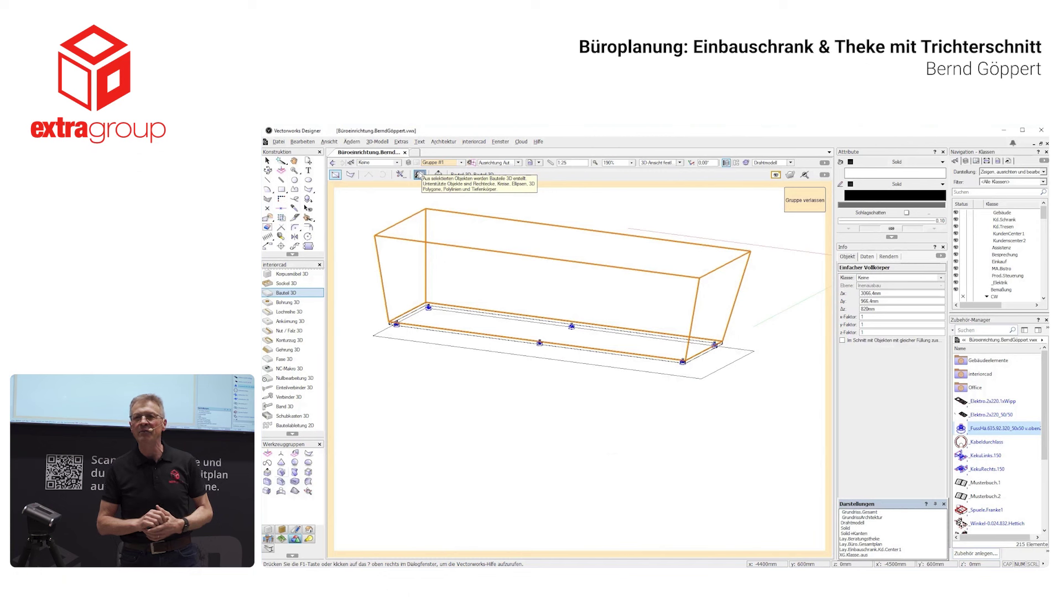
left_click(420, 176)
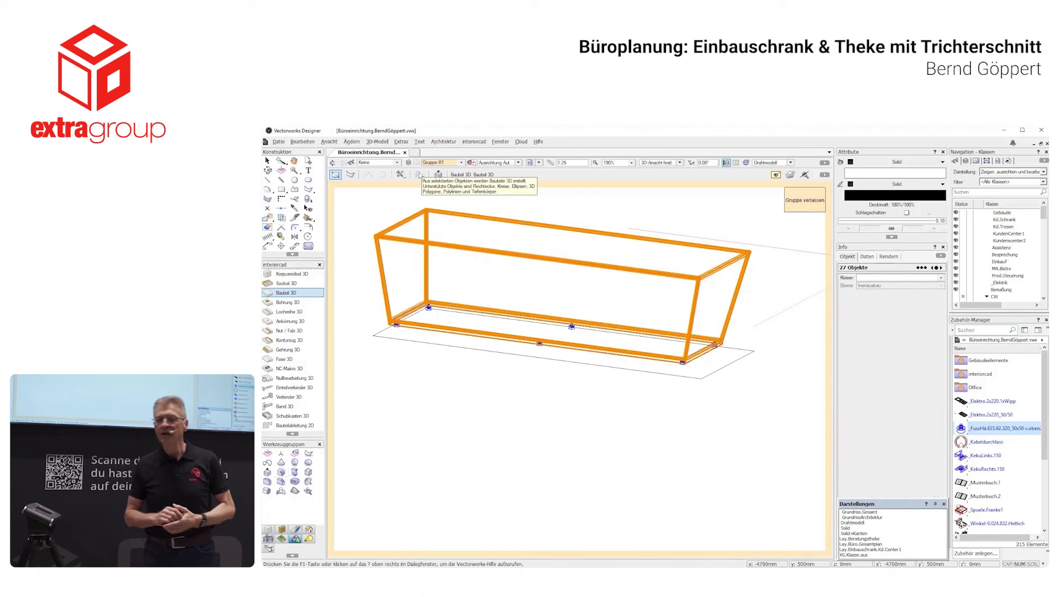
left_click(294, 170)
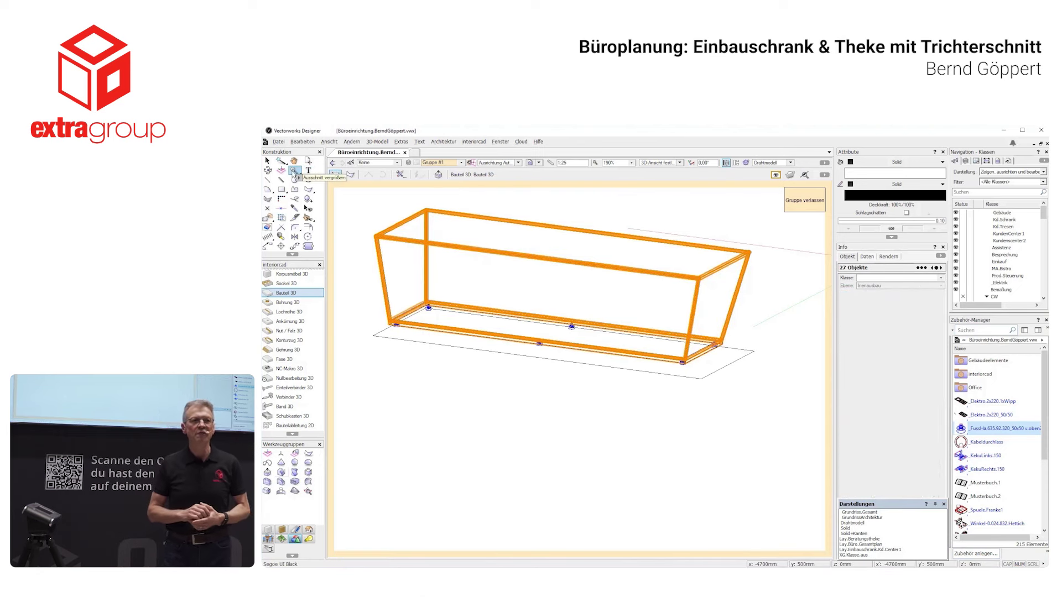
Zoom into the box's corner and inspect the Gehrung 3D mitre angle (162.87°) between panels.
left_click_drag(763, 313, 764, 315)
key("x")
key("x")
left_click(754, 303)
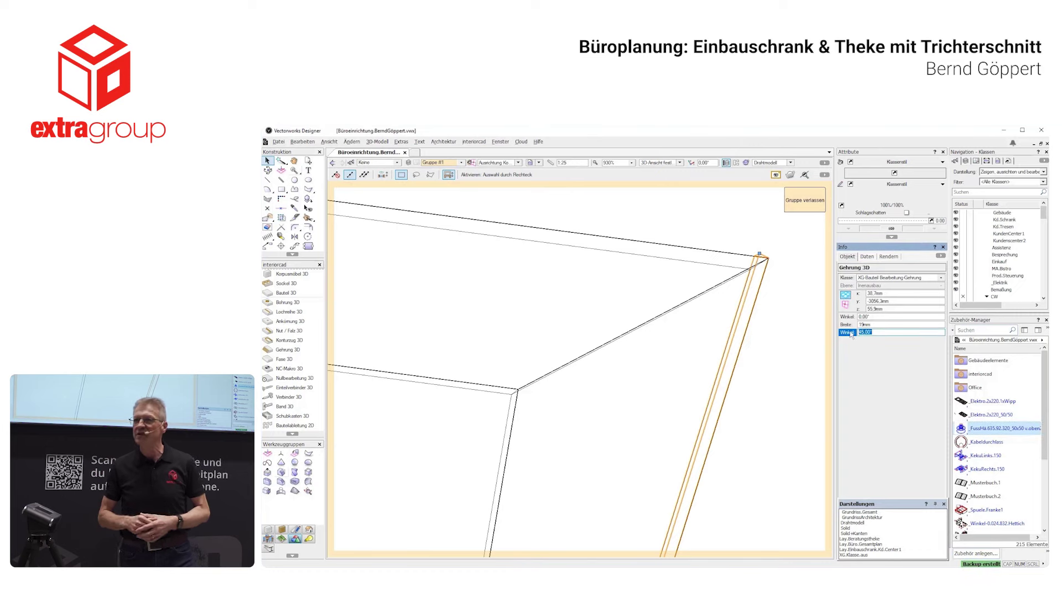
left_click(509, 410)
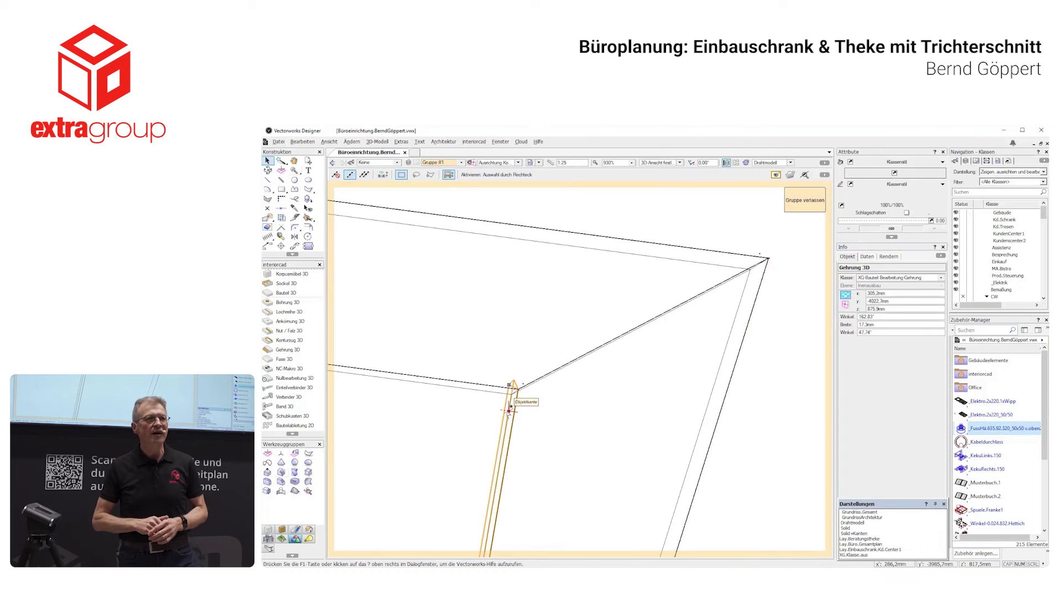
left_click(853, 334)
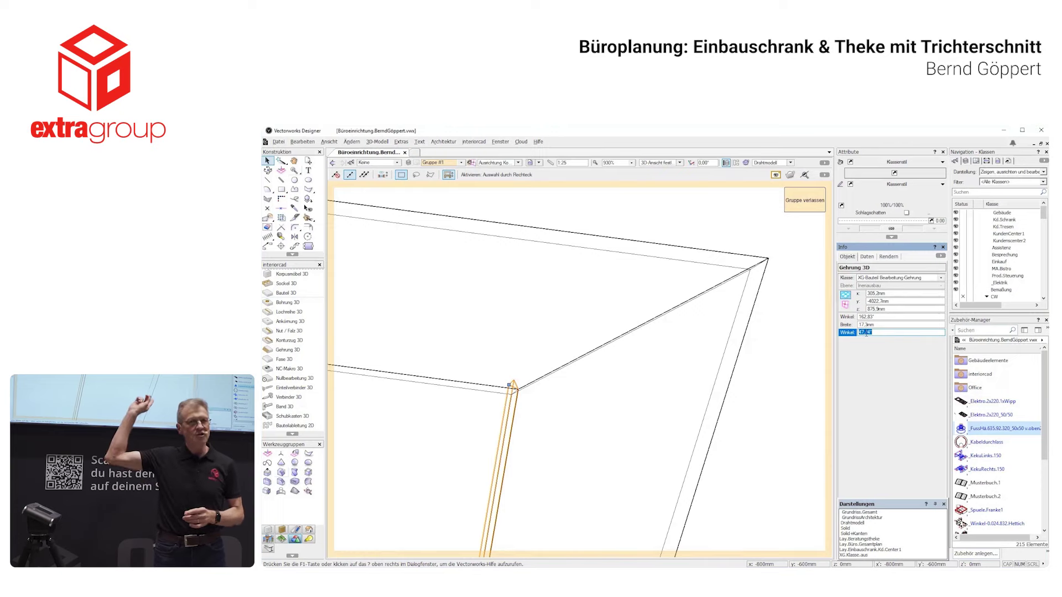
key("ctrl+z")
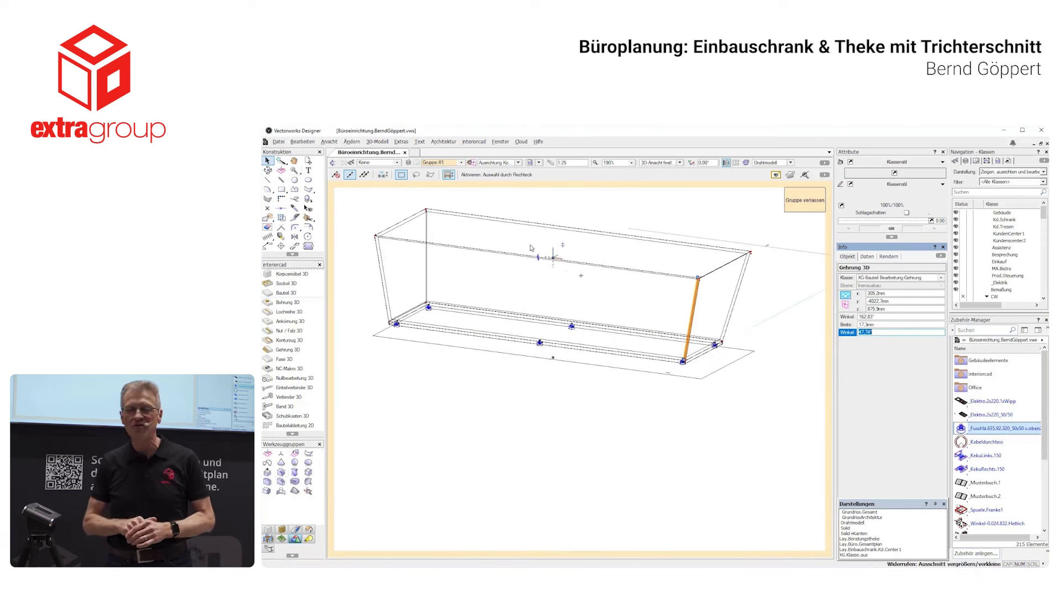
Zoom on the carcass and select the slanted end's panels, excluding the feet.
key("c")
mouse_move(351, 202)
left_mouse_down()
mouse_move(399, 237)
mouse_move(511, 360)
left_mouse_up()
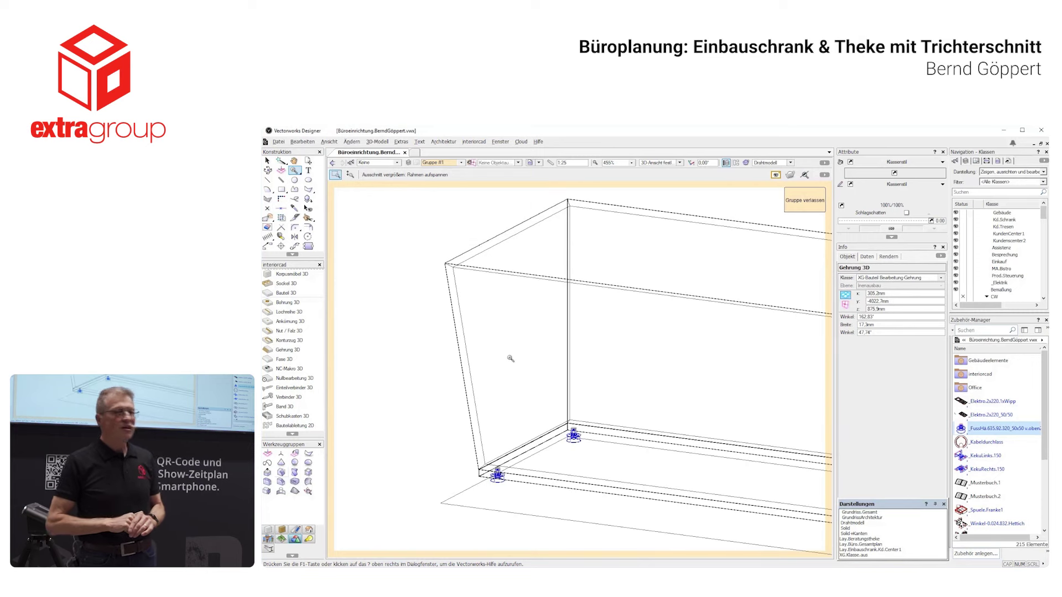
key("x")
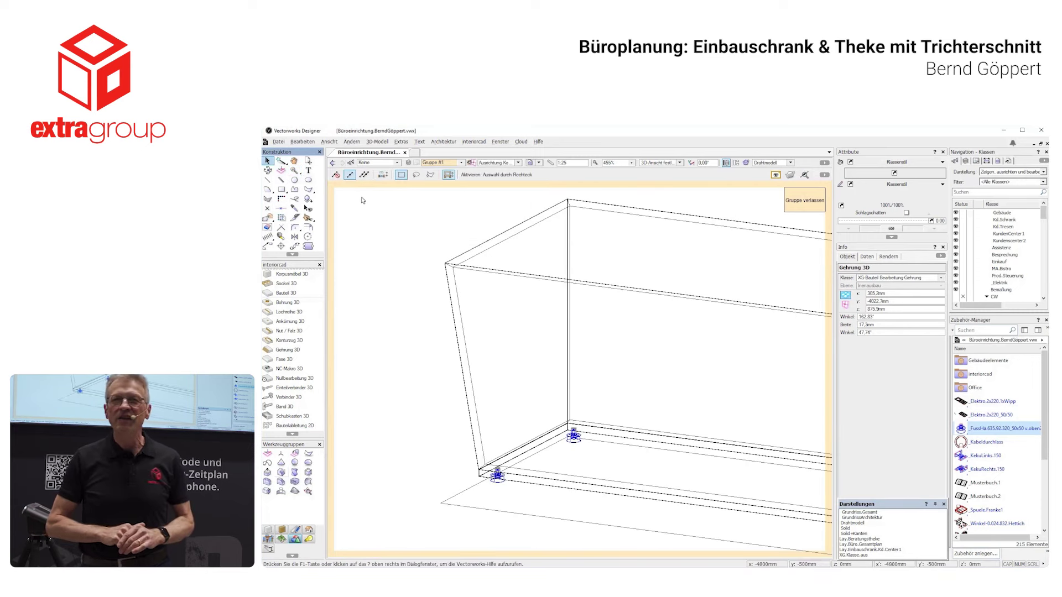
left_click_drag(396, 198, 627, 487)
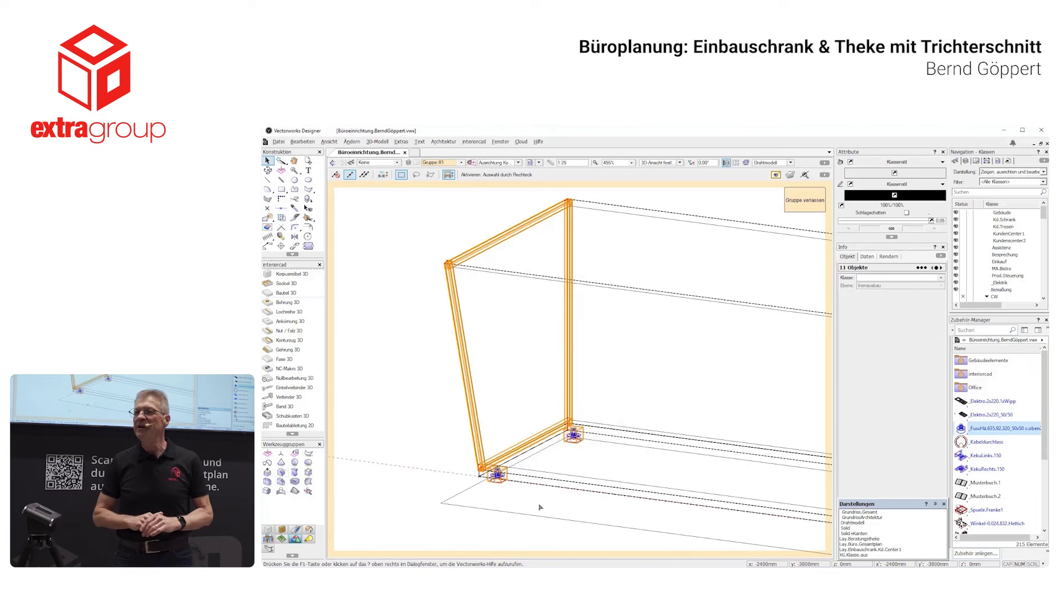
left_click_drag(467, 443, 530, 527, "shift")
left_click_drag(613, 466, 548, 411, "shift")
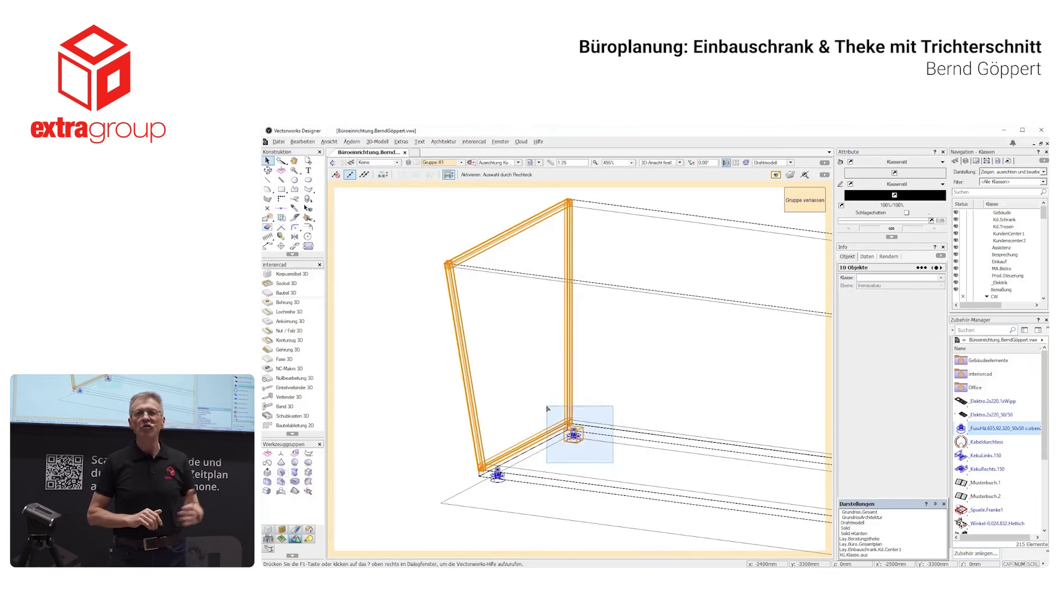
Show the model in OpenGL, orbit to the slanted end, and delete the end panel.
left_click(763, 164)
left_click(759, 257)
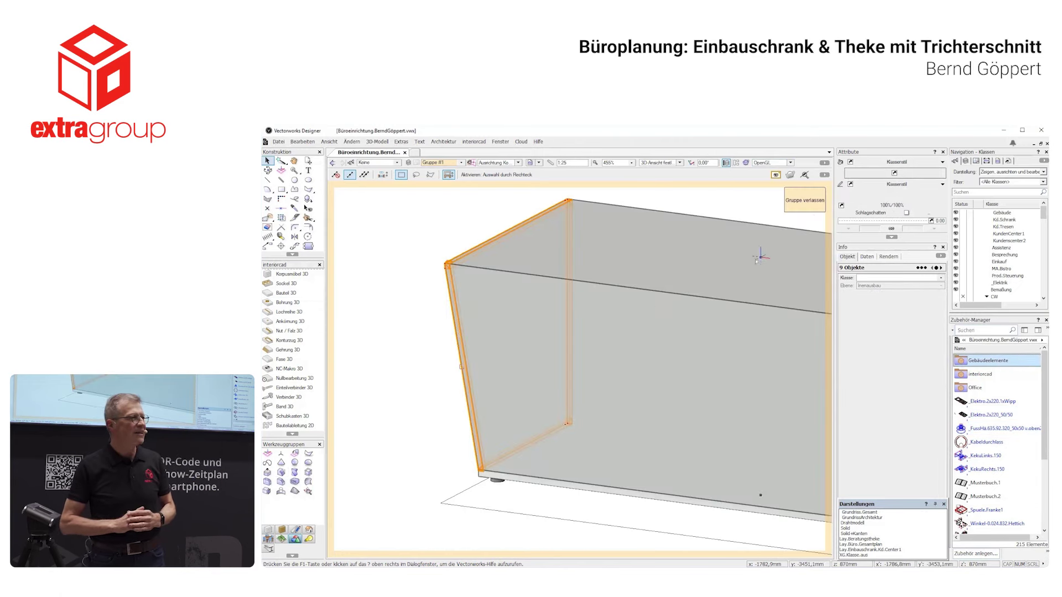
key("shift+c")
mouse_move(460, 366)
left_mouse_down()
mouse_move(683, 394)
mouse_move(681, 402)
left_mouse_up()
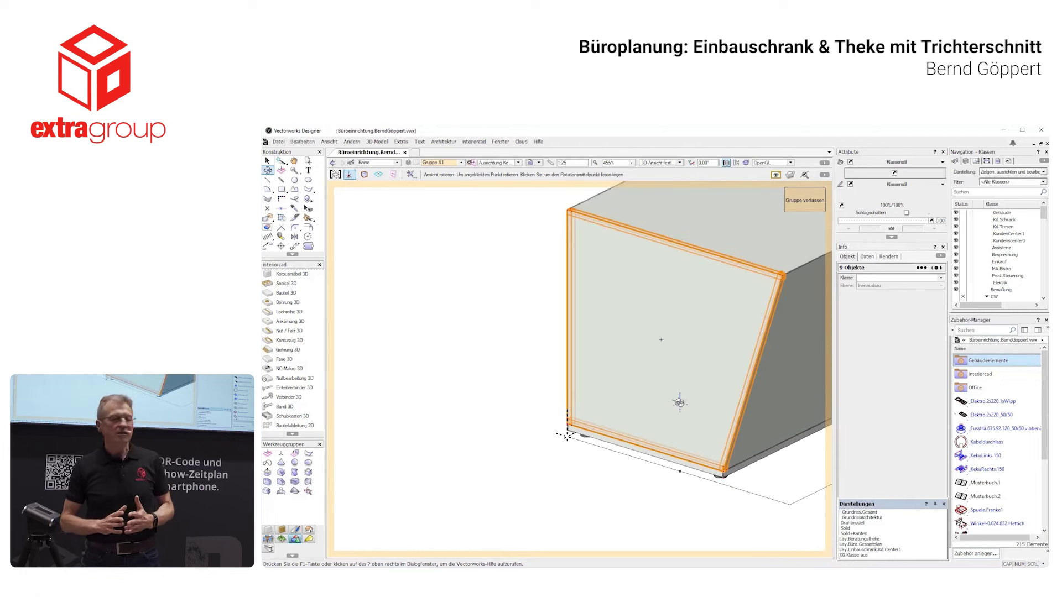
key("Delete")
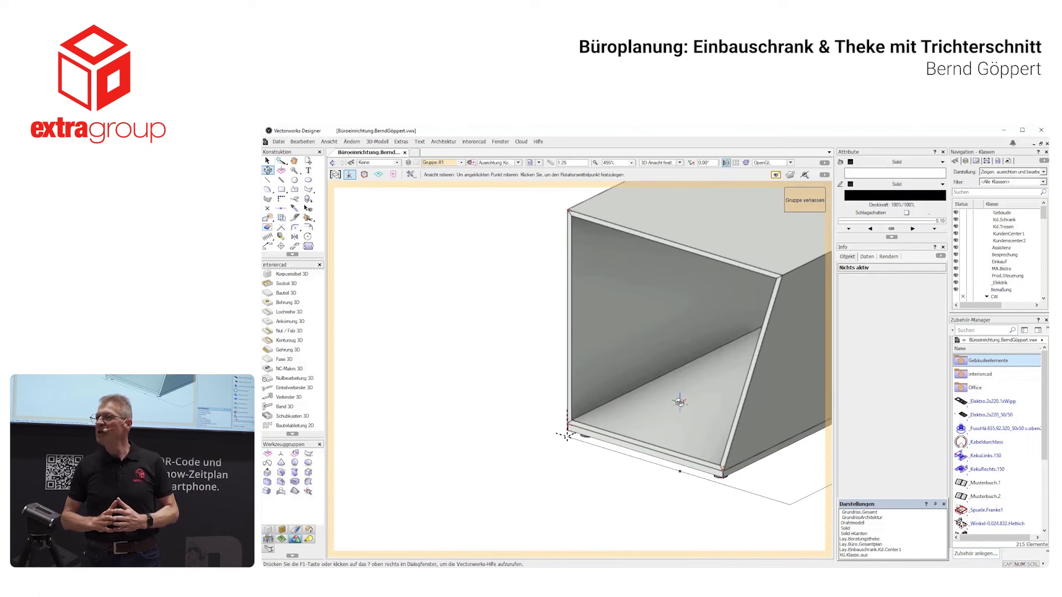
Select the carcass's top, bottom and side panels.
key("x")
left_click(680, 402)
left_click(603, 421)
left_click(570, 380, "shift")
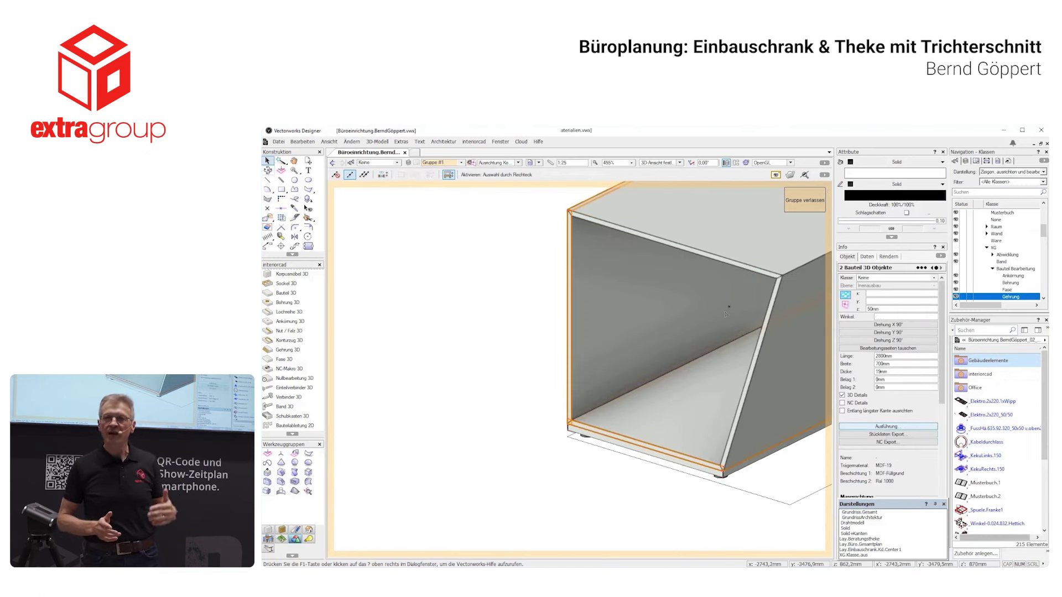
Apply the MDF Weiß lackiert material set to the selected carcass panels.
left_click(861, 426)
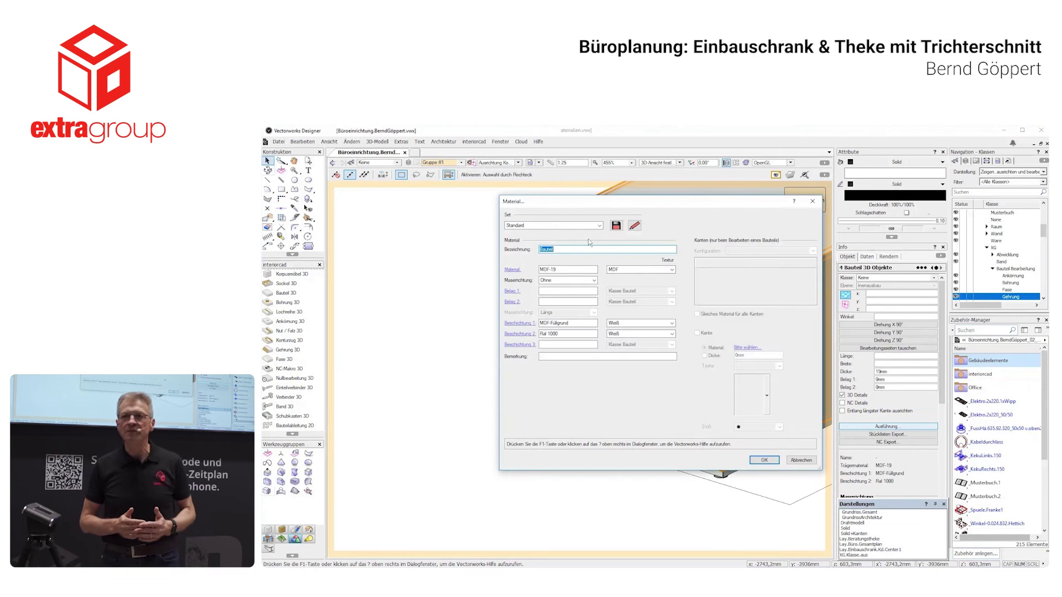
left_click(562, 230)
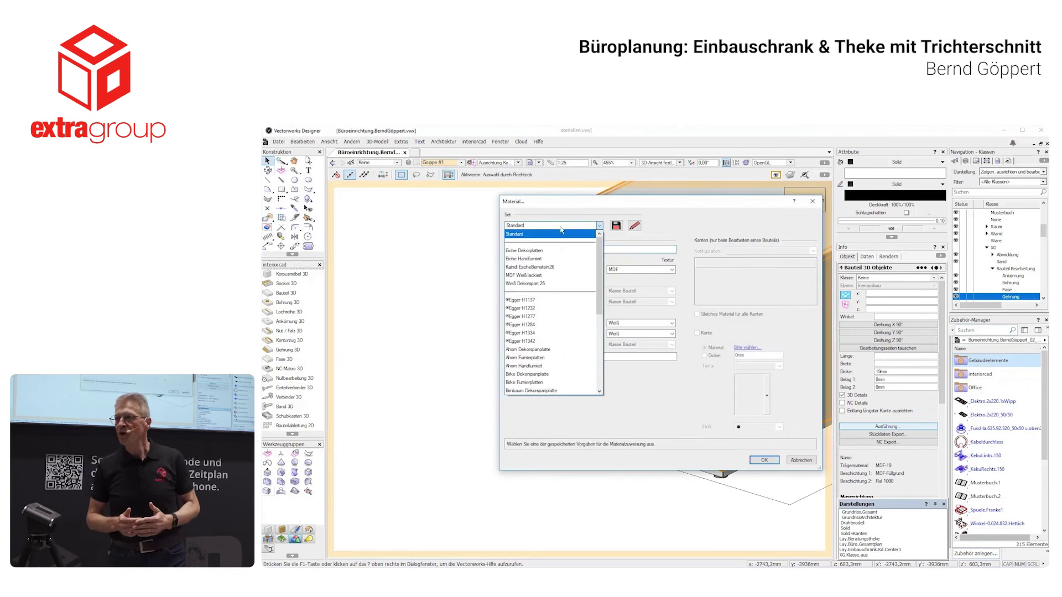
left_click(562, 275)
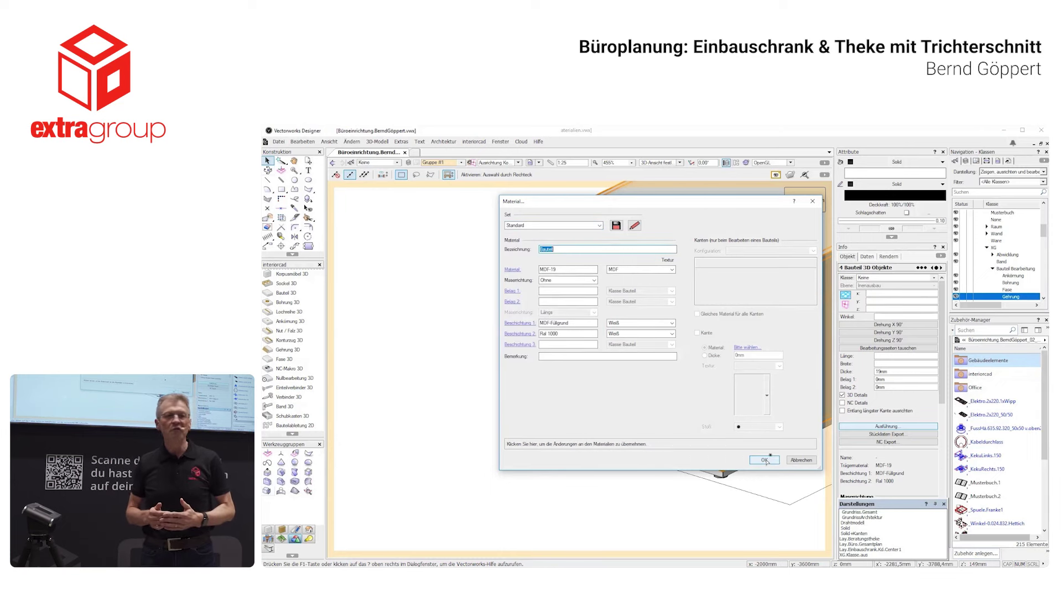
left_click(766, 460)
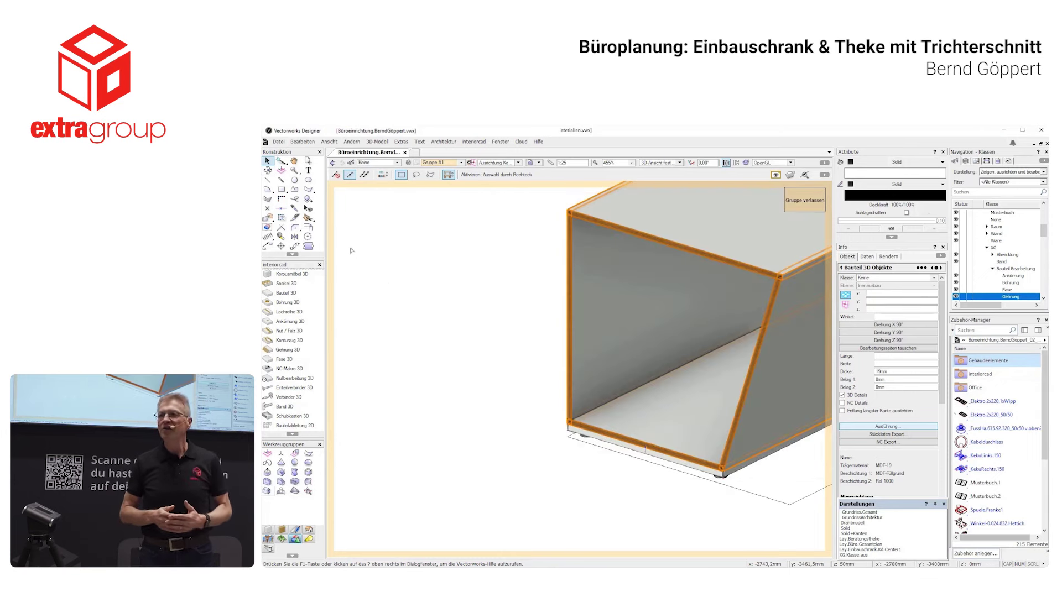
key("8")
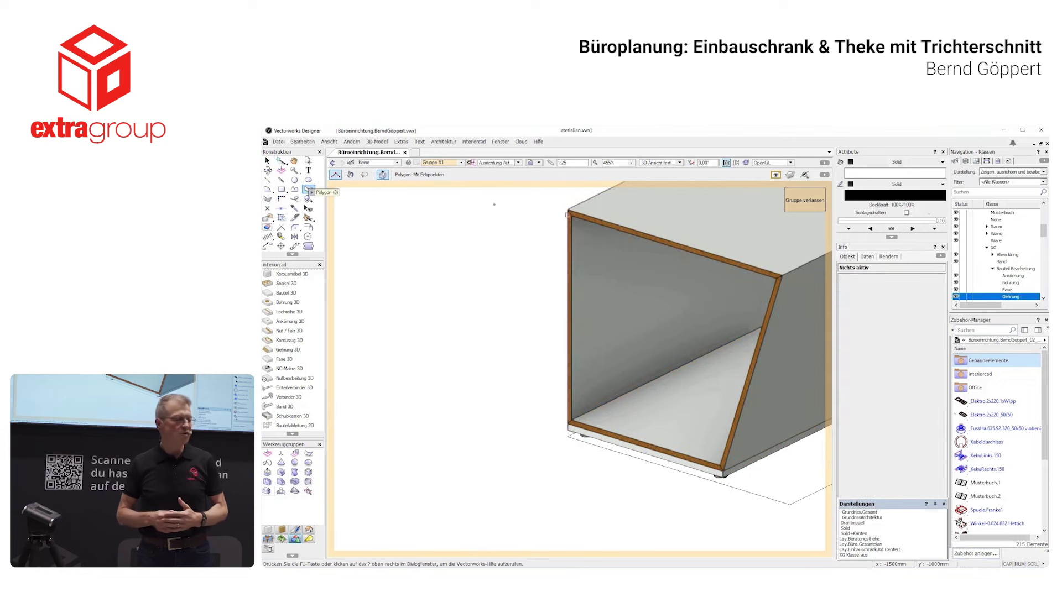
Outline the open slanted end by its corners and extrude it into a 19 mm panel.
left_click(777, 277)
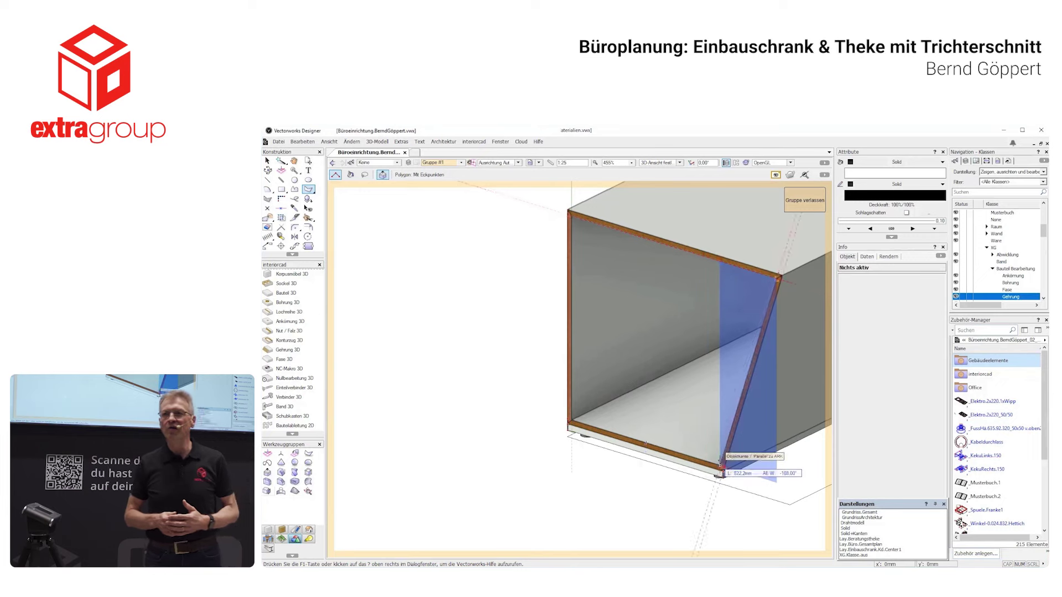
left_click(721, 466)
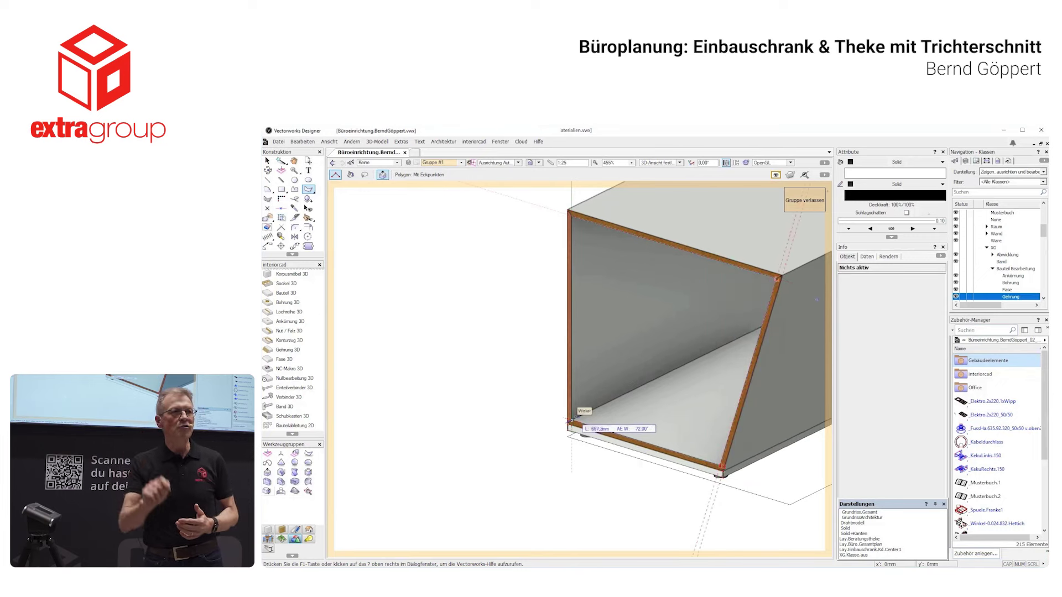
left_click(570, 212)
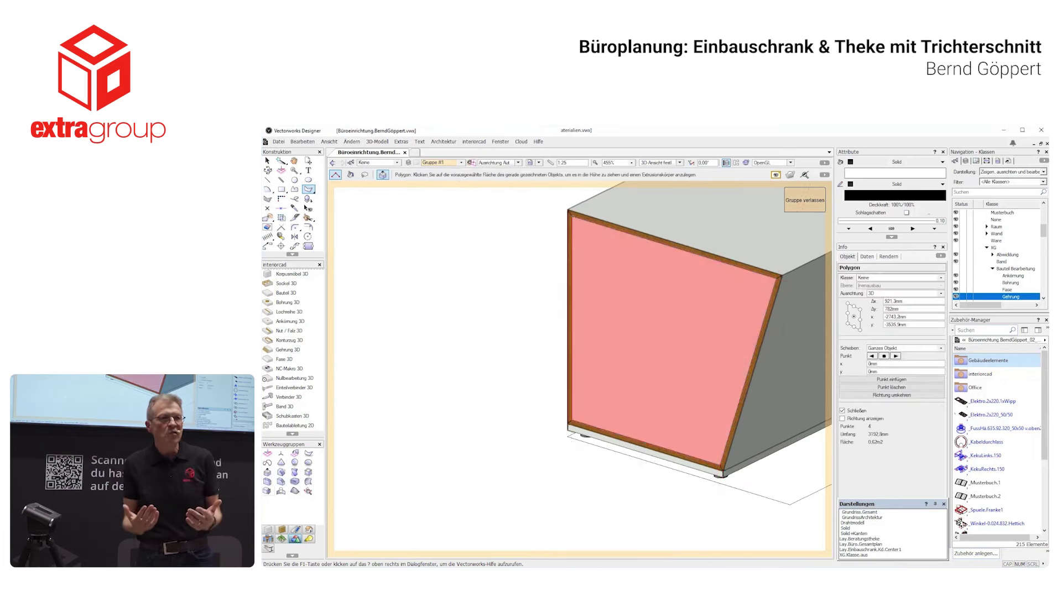
left_click(592, 247)
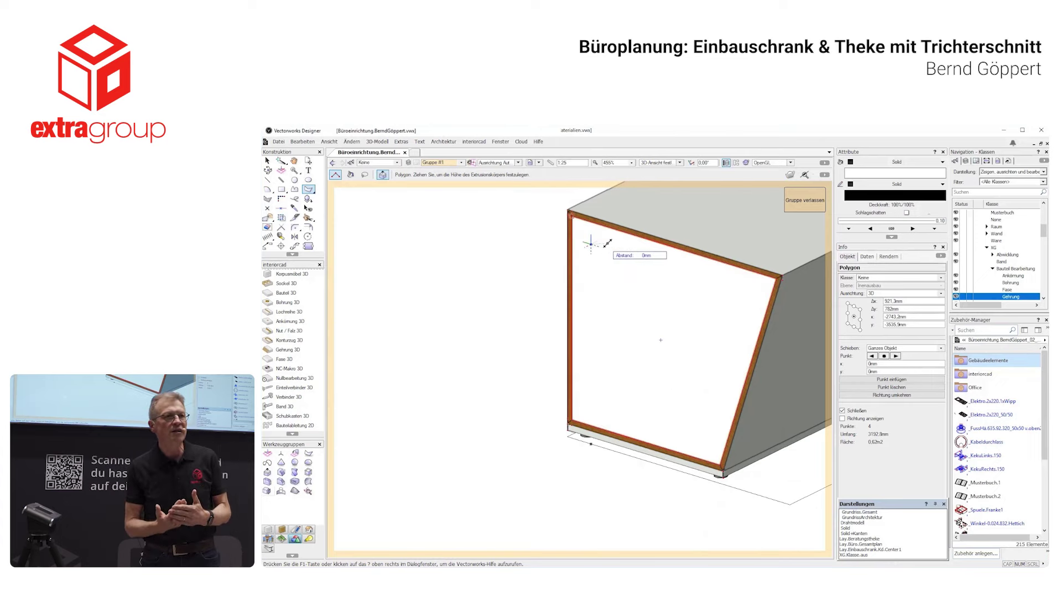
key("Tab")
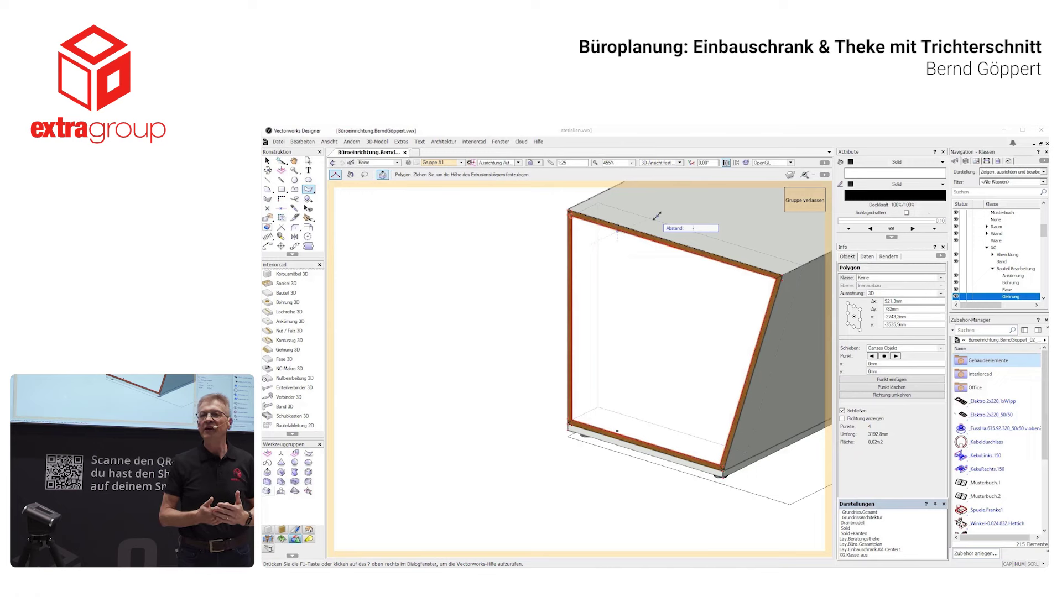
key("Return")
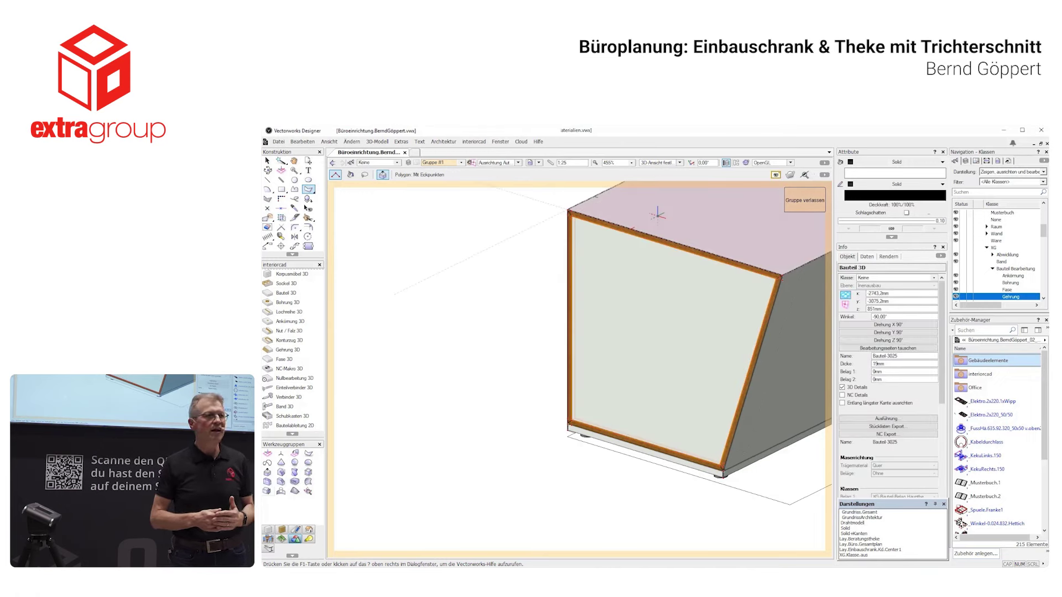
Draw a 400 × 400 mm square centred on the new end panel.
key("4")
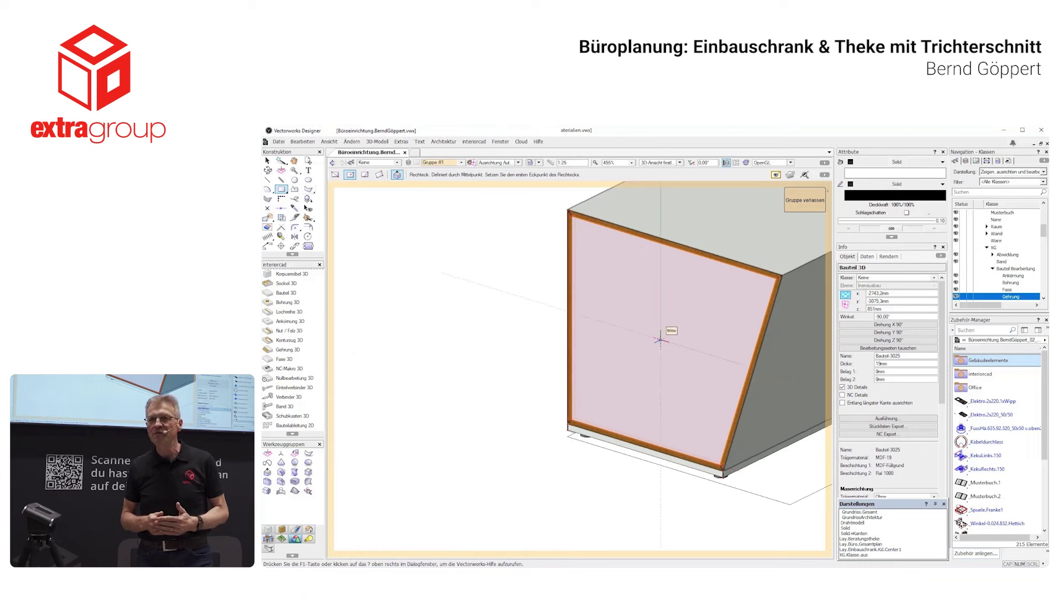
left_click(660, 340)
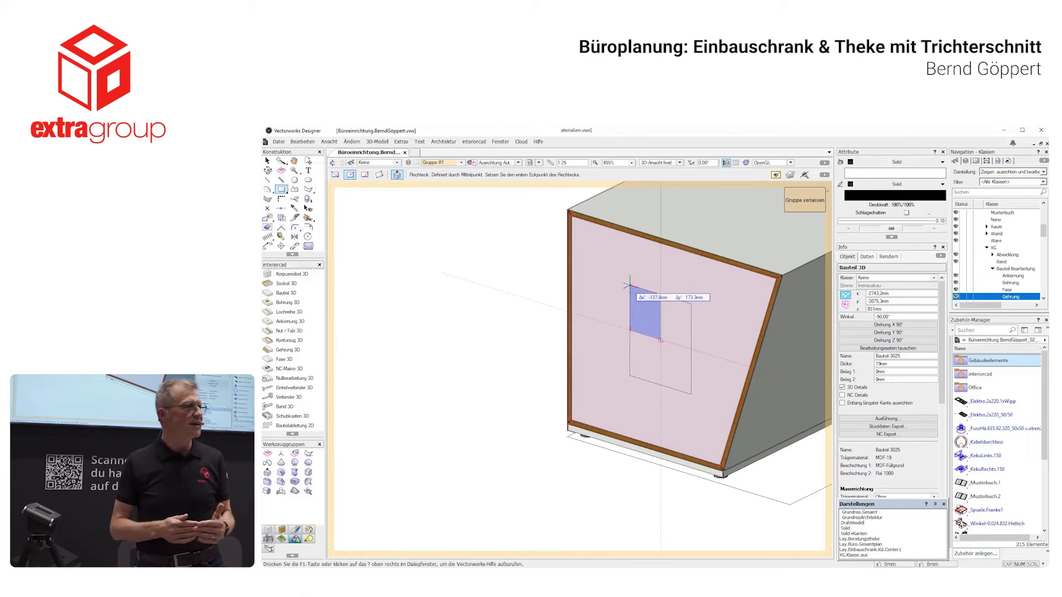
type("20")
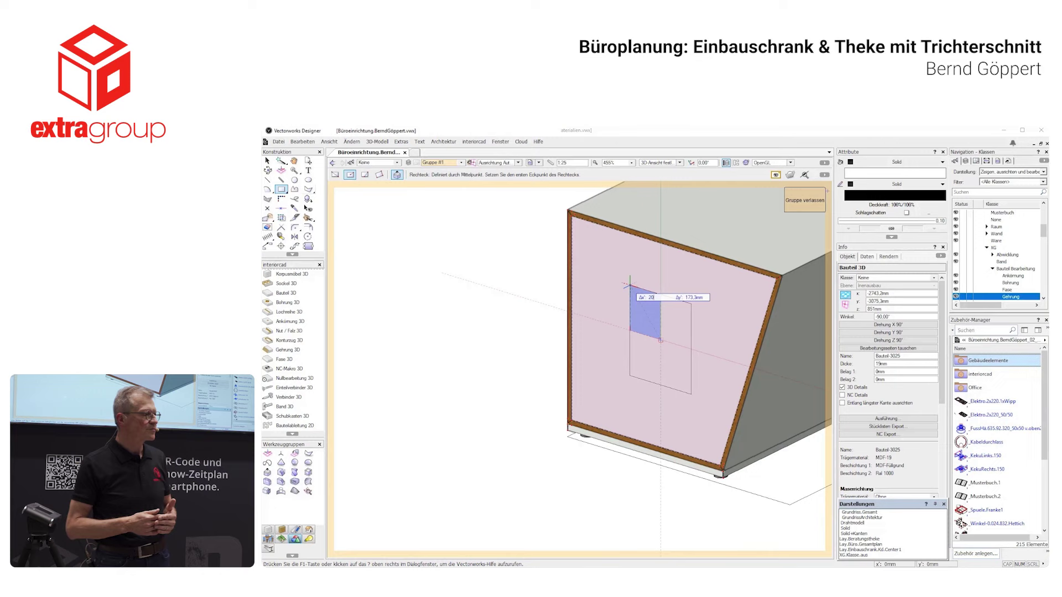
type("0")
key("Tab")
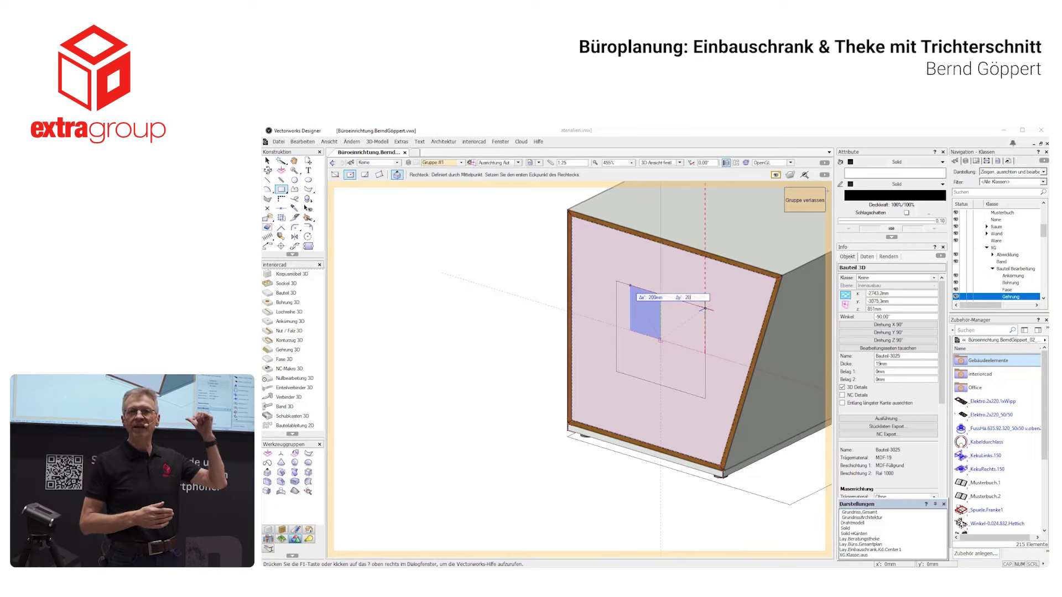
key("Return")
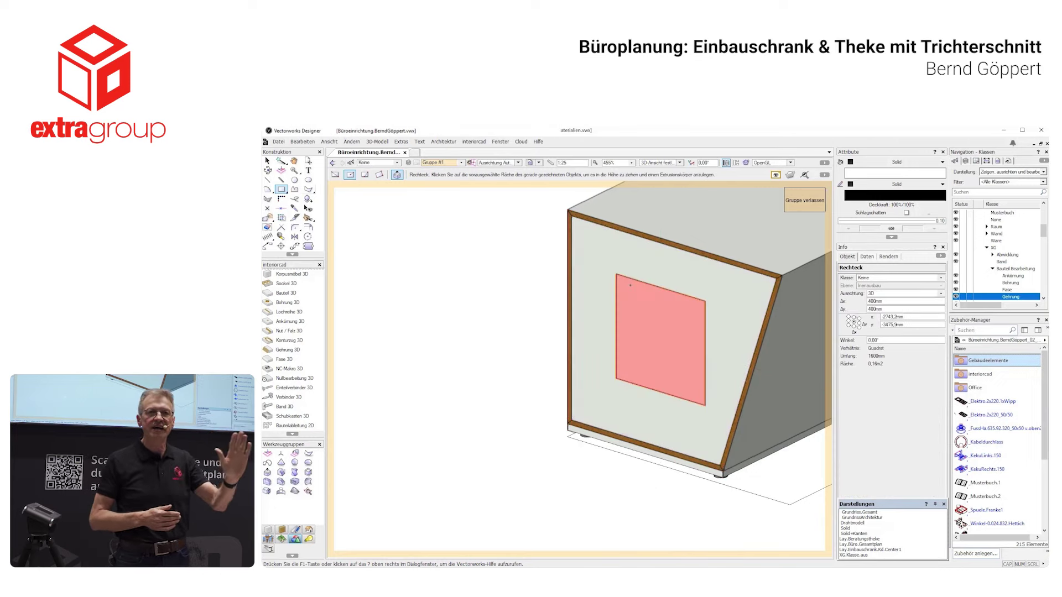
Apply an interiorcad Konturzug 3D contour to the square to cut the opening.
left_click(300, 341)
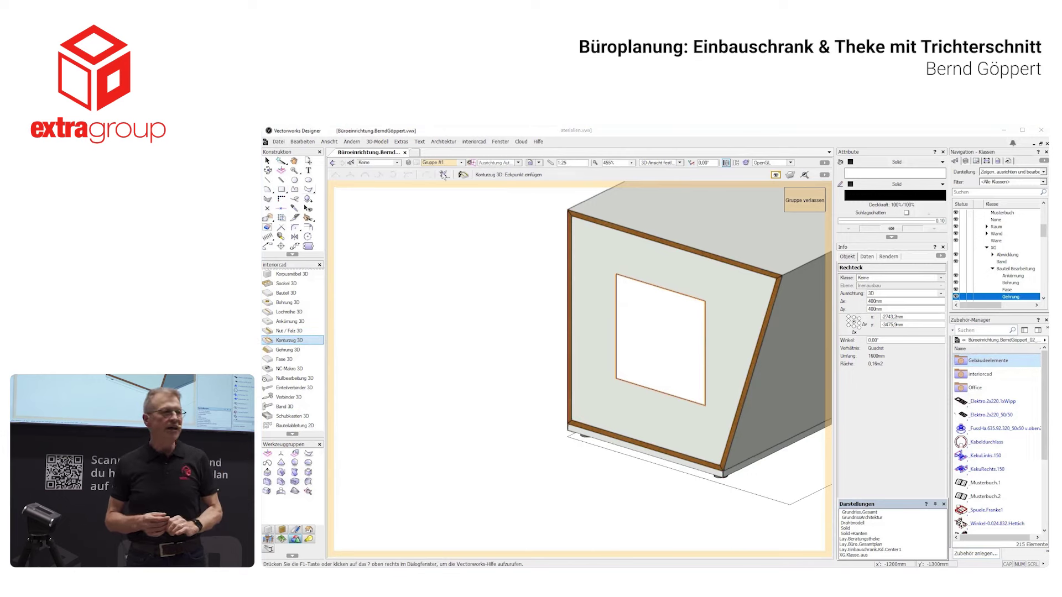
left_click(444, 174)
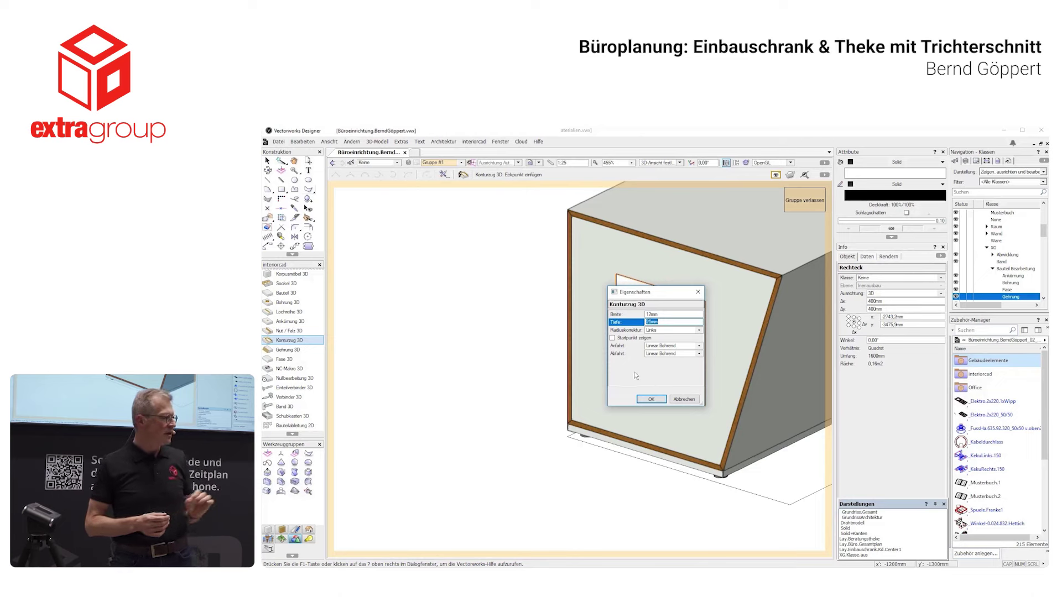
left_click(642, 398)
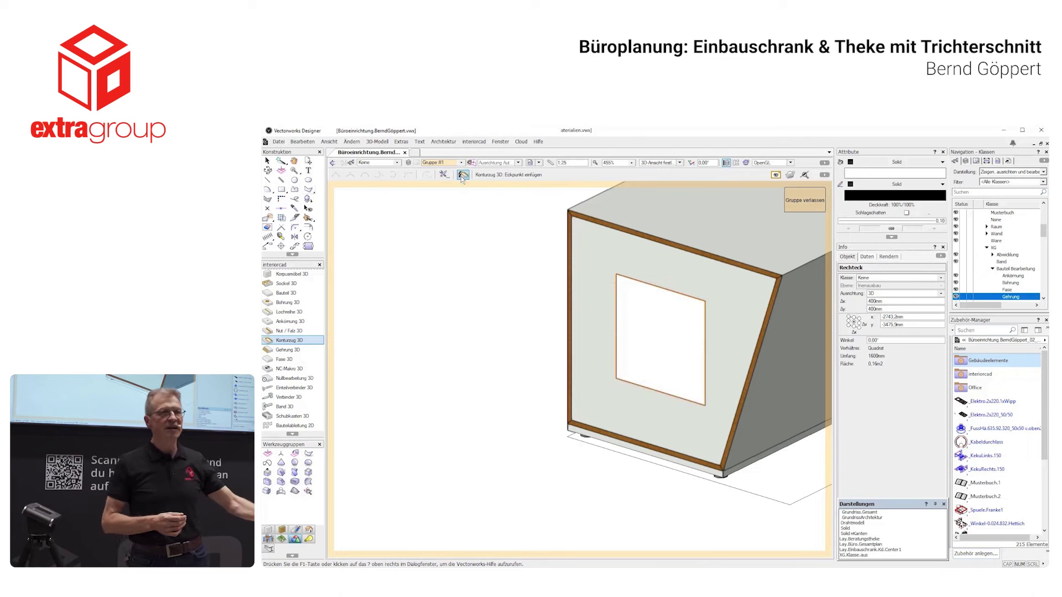
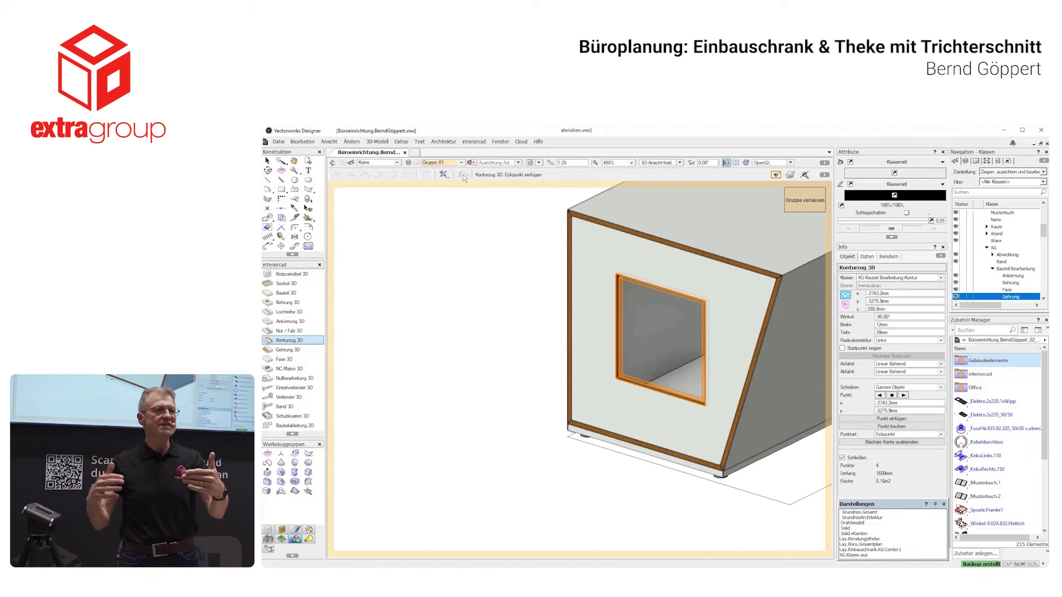
Zoom out and pan to frame the whole cabinet, then switch the render mode to Drahtmodell.
scroll(554, 320, "down", 2)
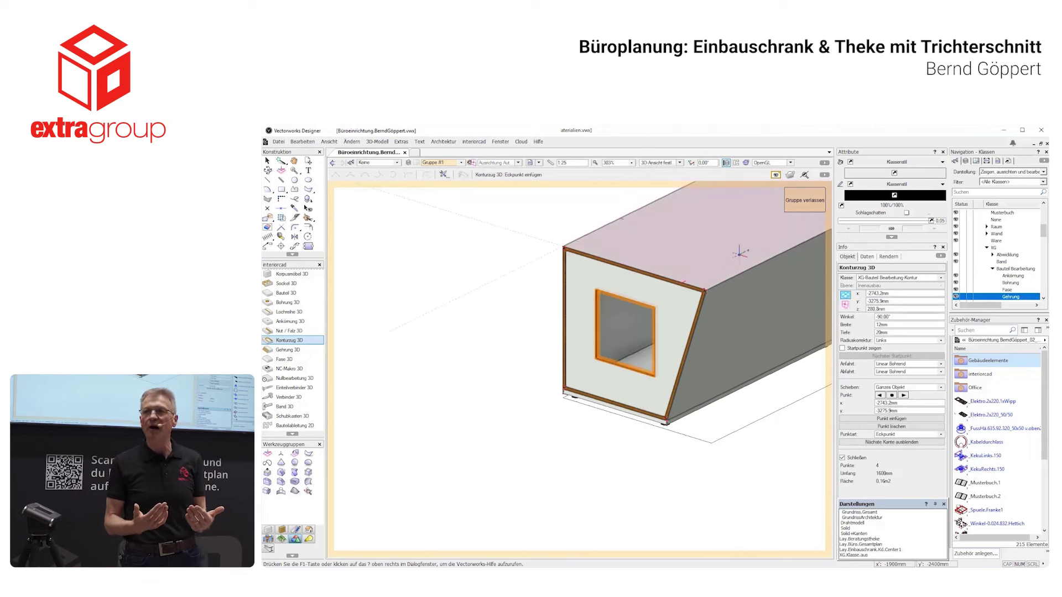
middle_click_drag(641, 249, 606, 334)
left_click_drag(605, 334, 555, 354)
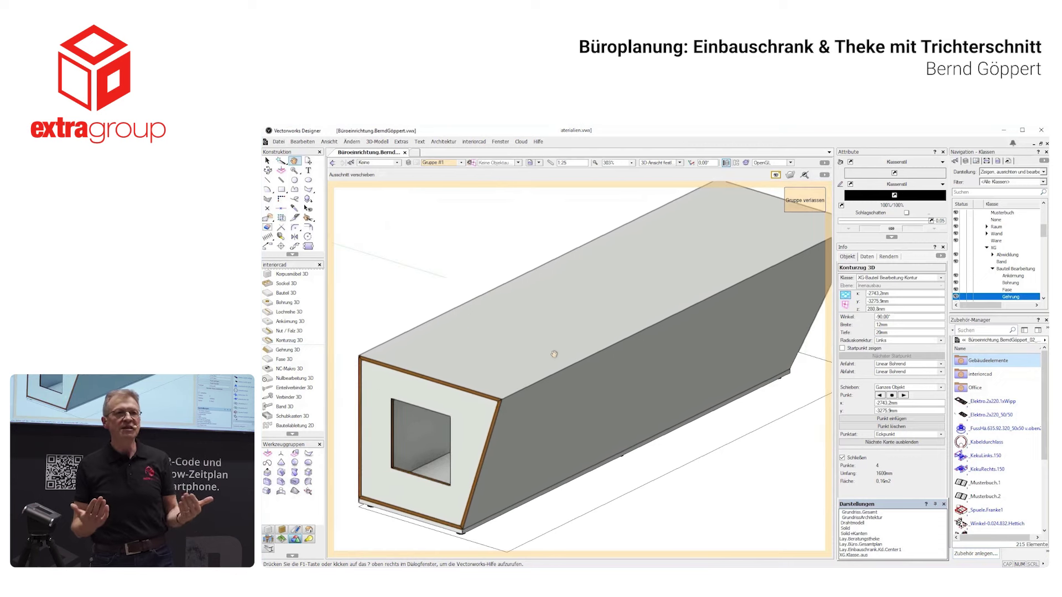
left_click(773, 162)
left_click(774, 172)
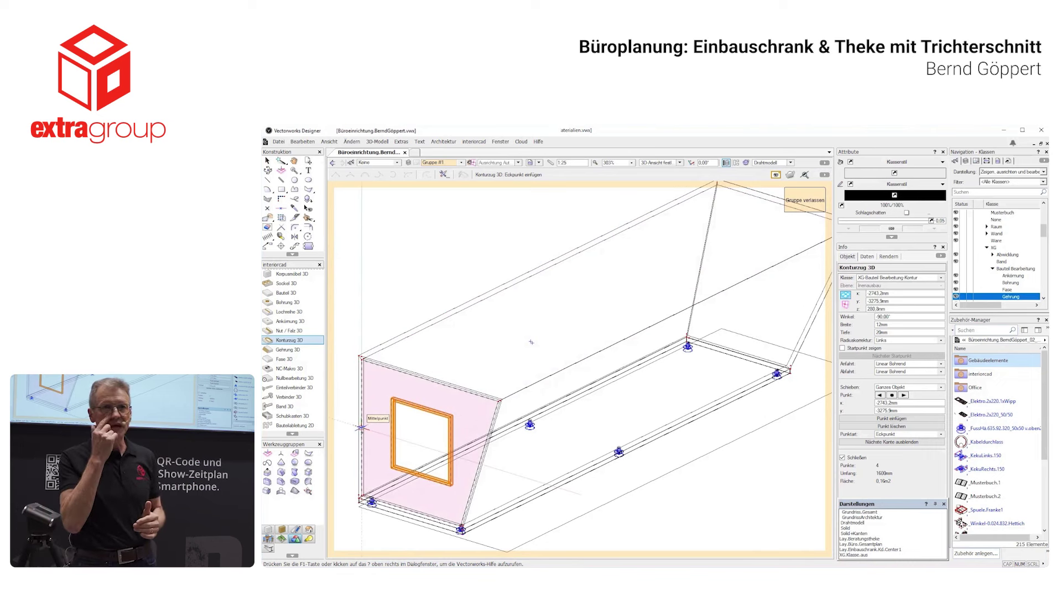
Move the front panel 2200 mm into the cabinet as 2 duplicates, discarding the original.
key("x")
left_click(362, 427)
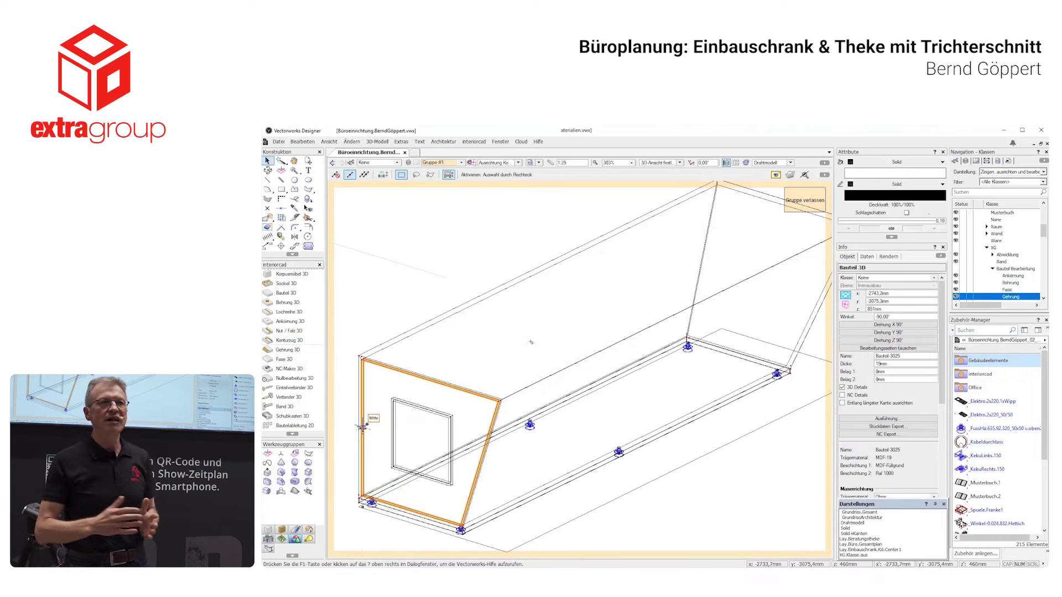
key("m")
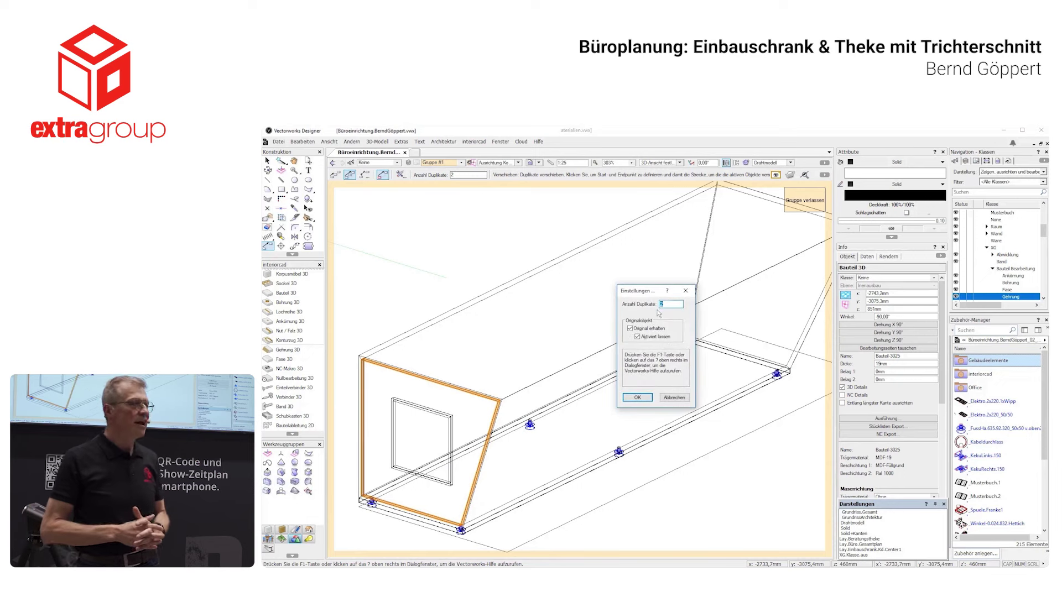
left_click(653, 329)
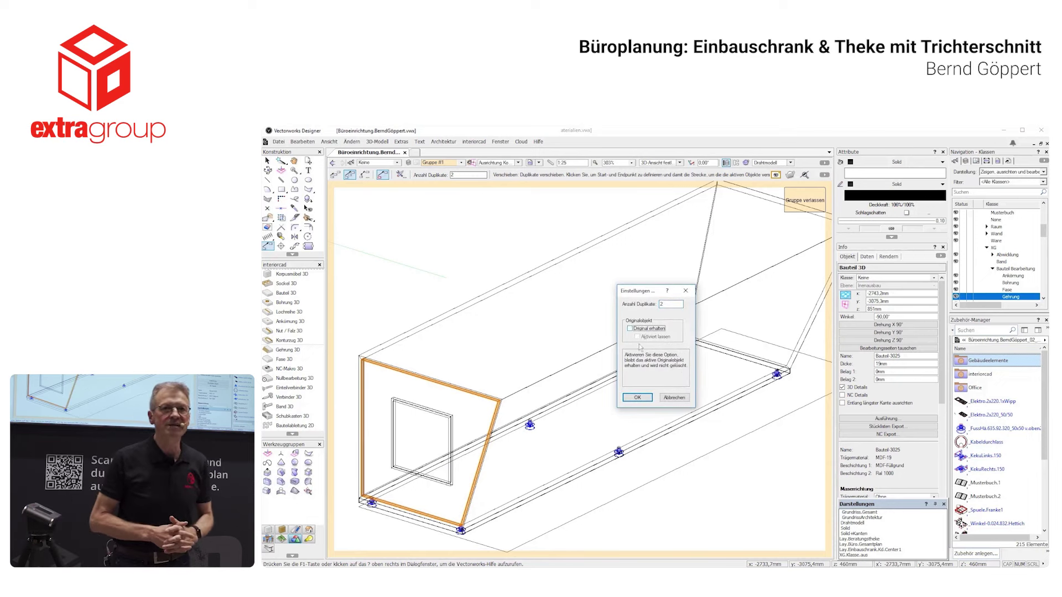
left_click(637, 398)
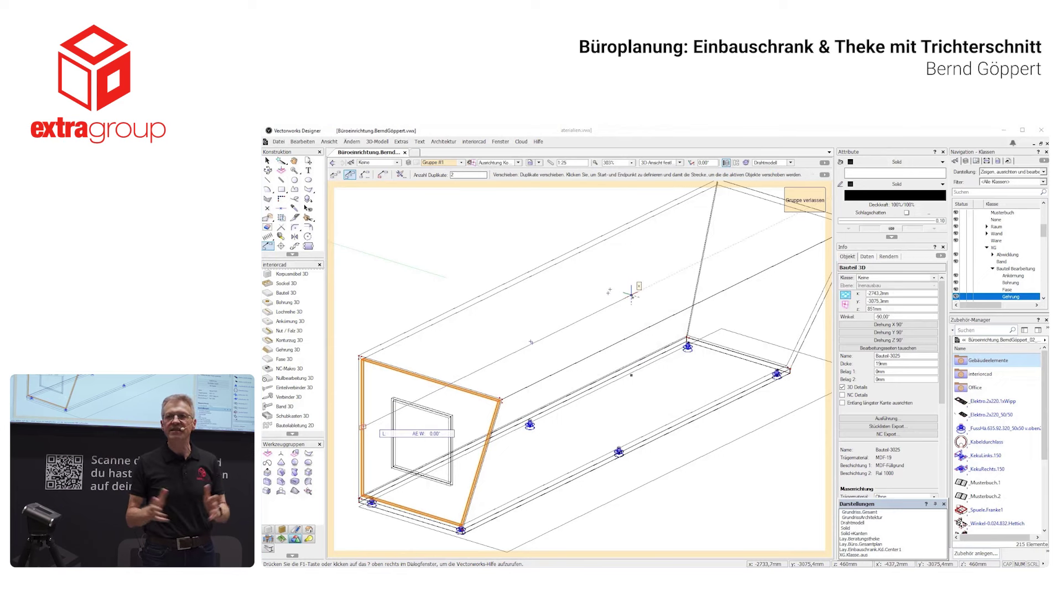
type("2200")
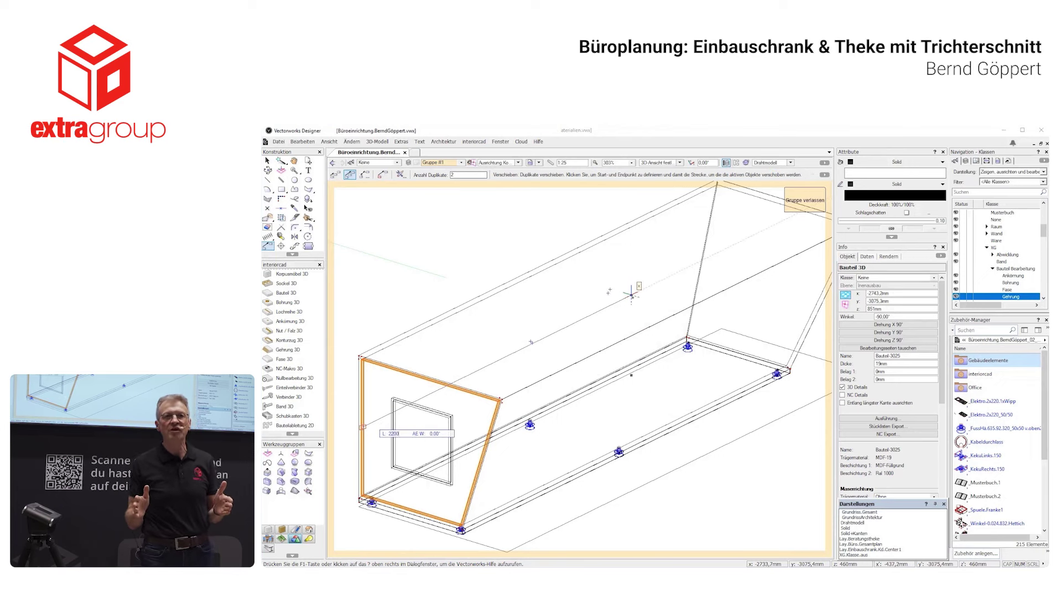
key("Return")
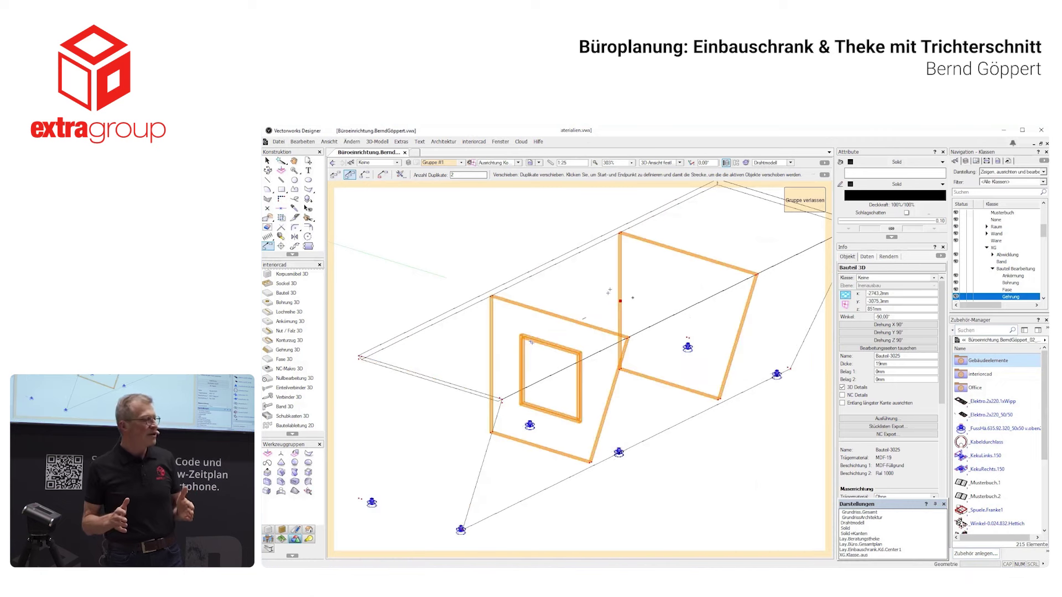
Deselect everything and return the view to shaded OpenGL rendering.
key("Escape")
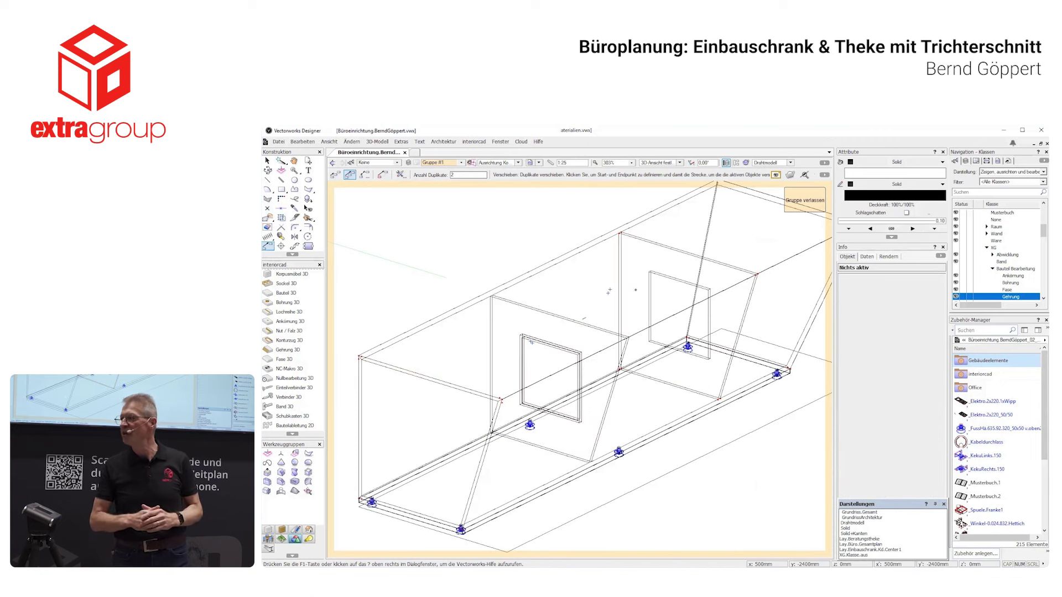
key("x")
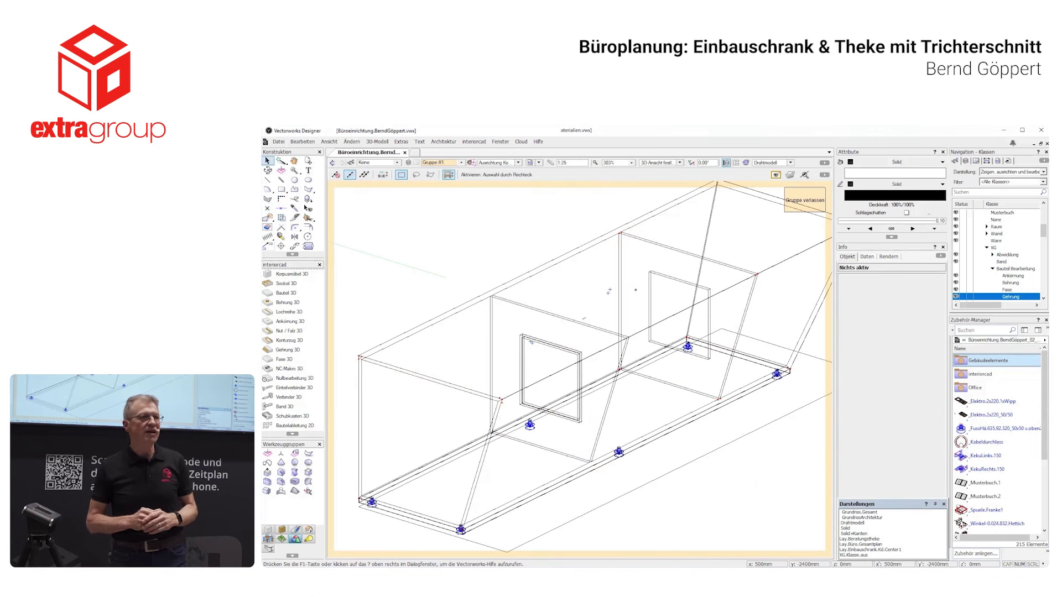
left_click(333, 162)
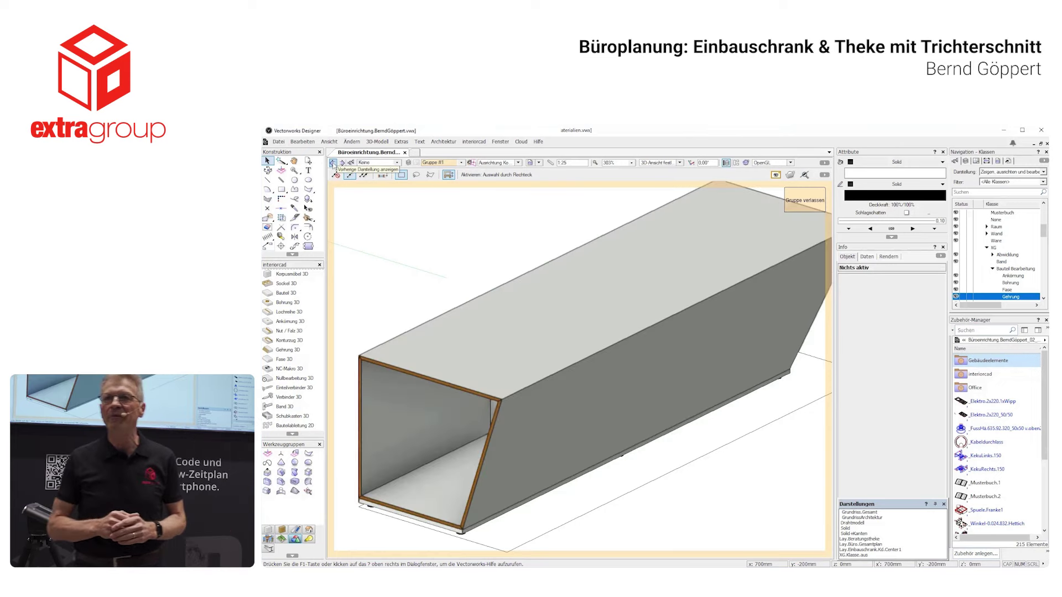
Look into the open front and draw an 800 mm rectangle corner to corner on the floor.
left_click(268, 170)
mouse_move(372, 348)
left_mouse_down()
mouse_move(403, 387)
mouse_move(436, 387)
mouse_move(500, 354)
mouse_move(451, 368)
left_mouse_up()
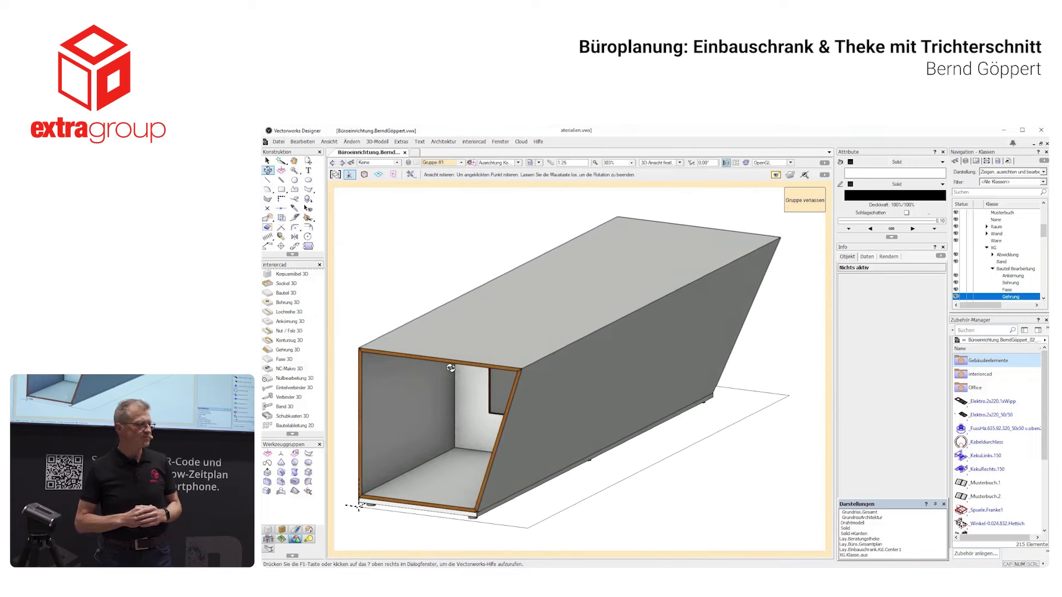
left_click(295, 170)
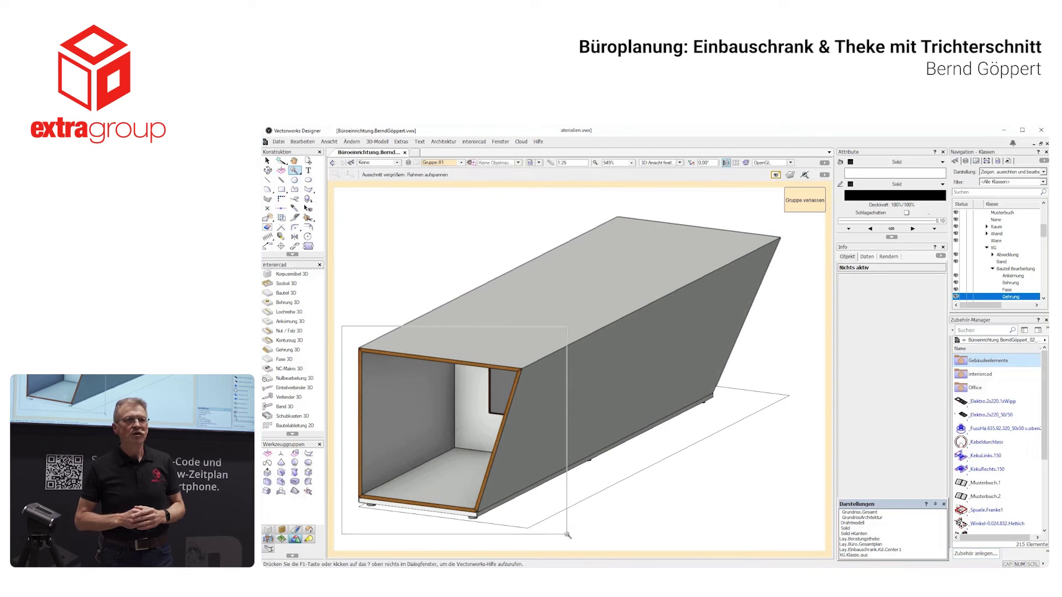
left_click_drag(437, 435, 567, 535)
left_click(281, 189)
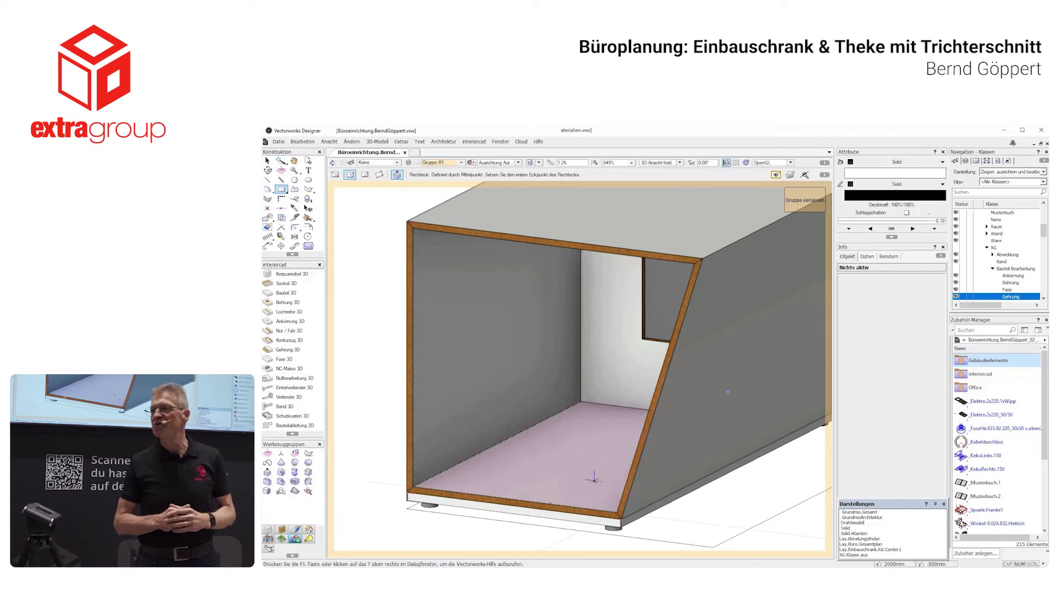
key("u")
left_click(618, 508)
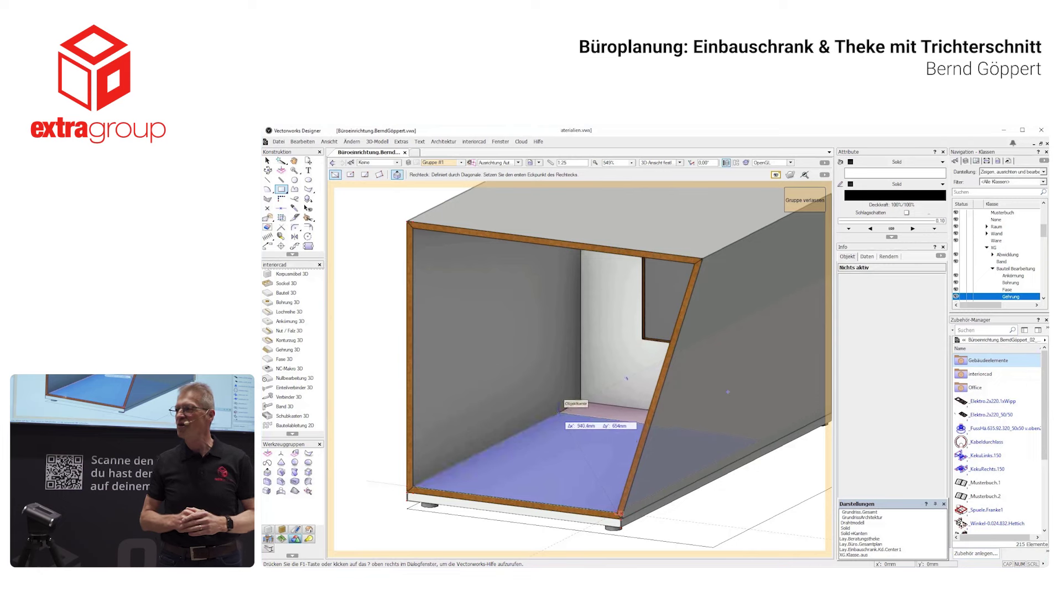
type("800mm")
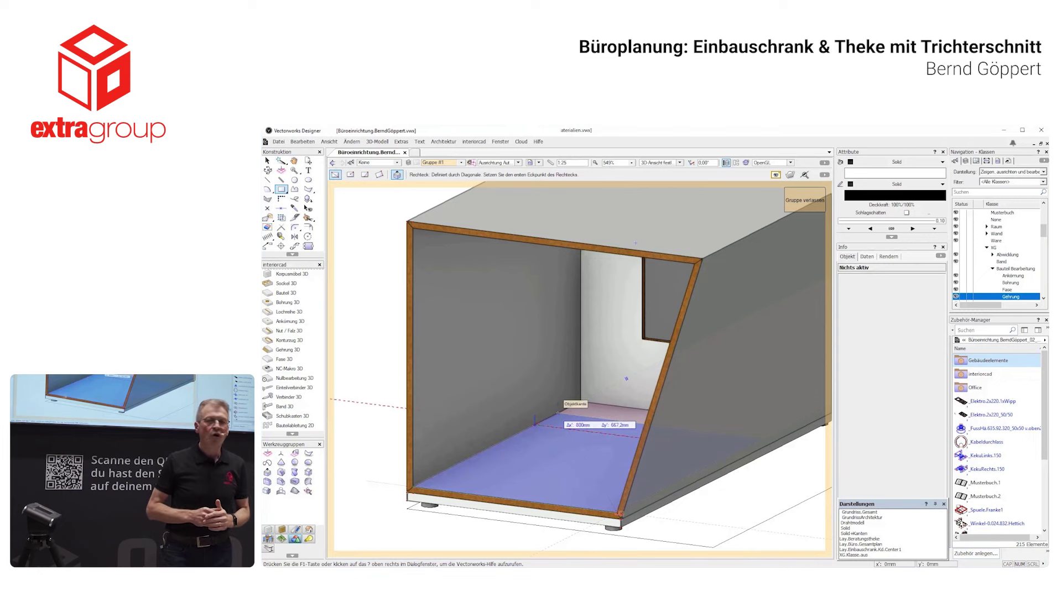
key("Return")
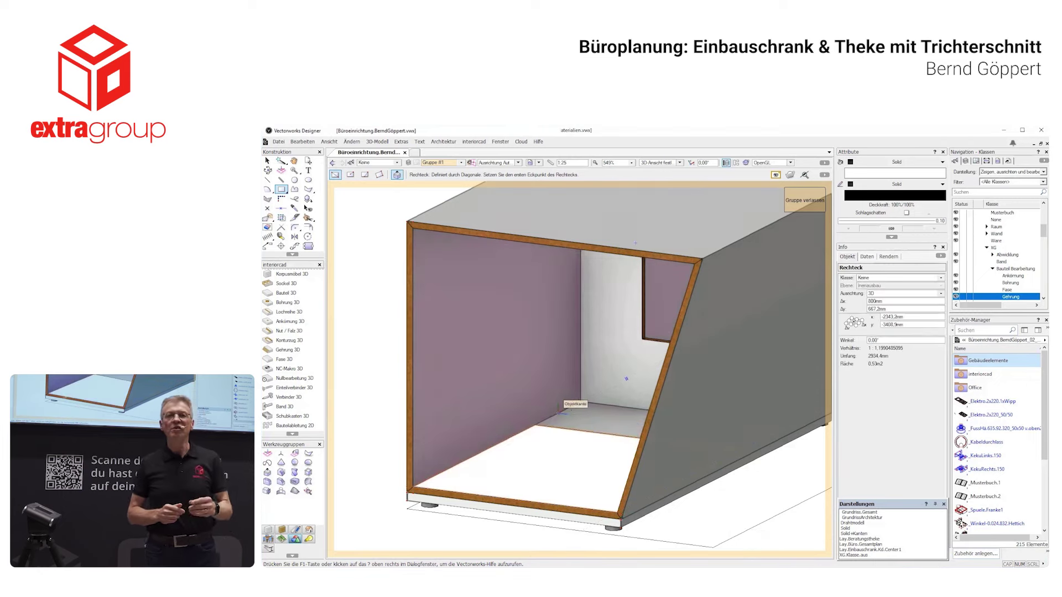
Resize the floor rectangle to 500 × 367.2 mm in the Info palette.
left_click(888, 302)
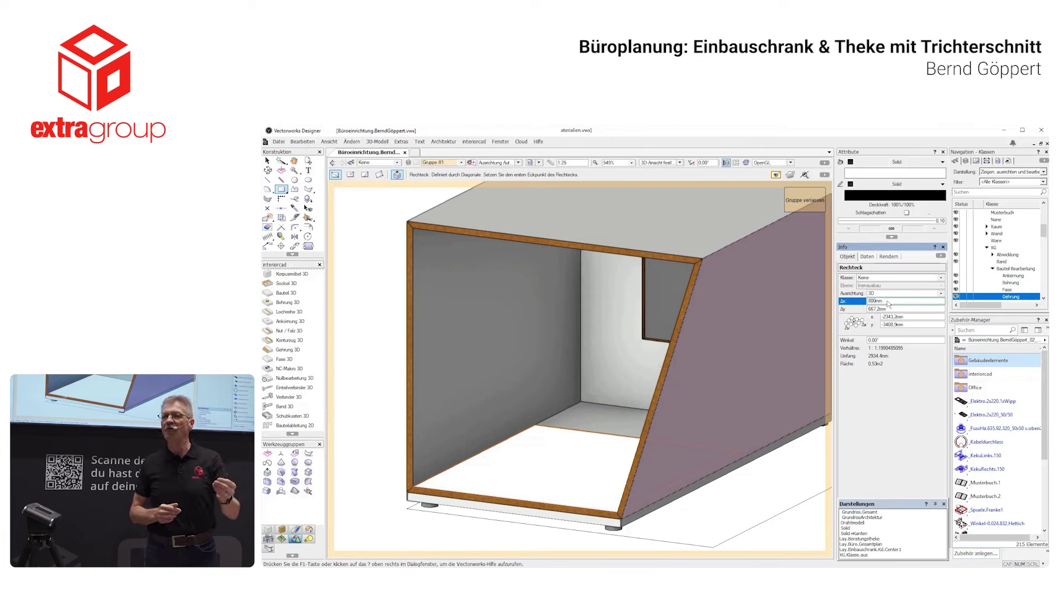
type("-380")
key("Tab")
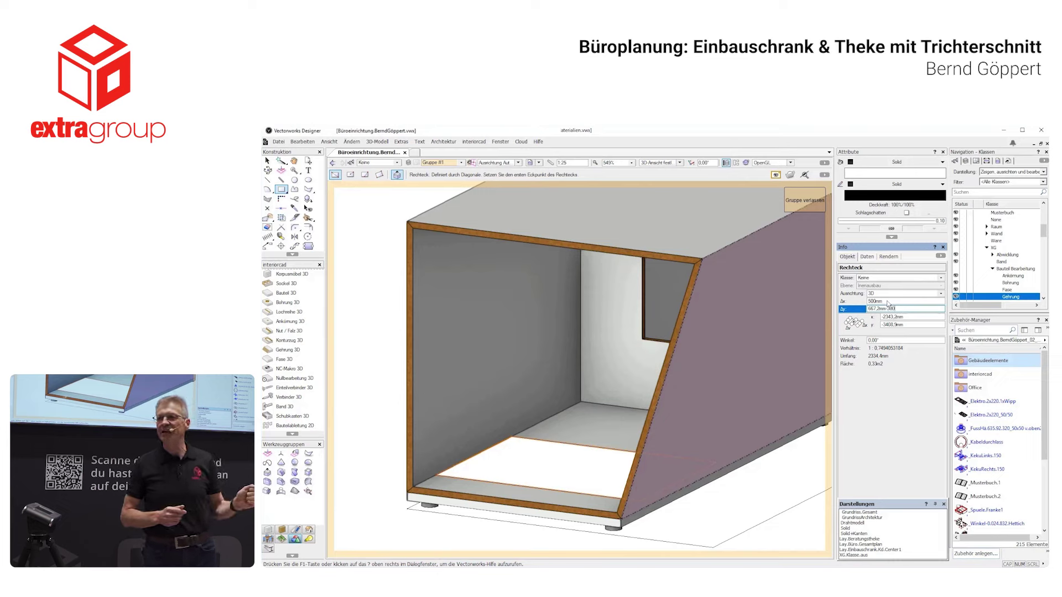
type("00")
key("Return")
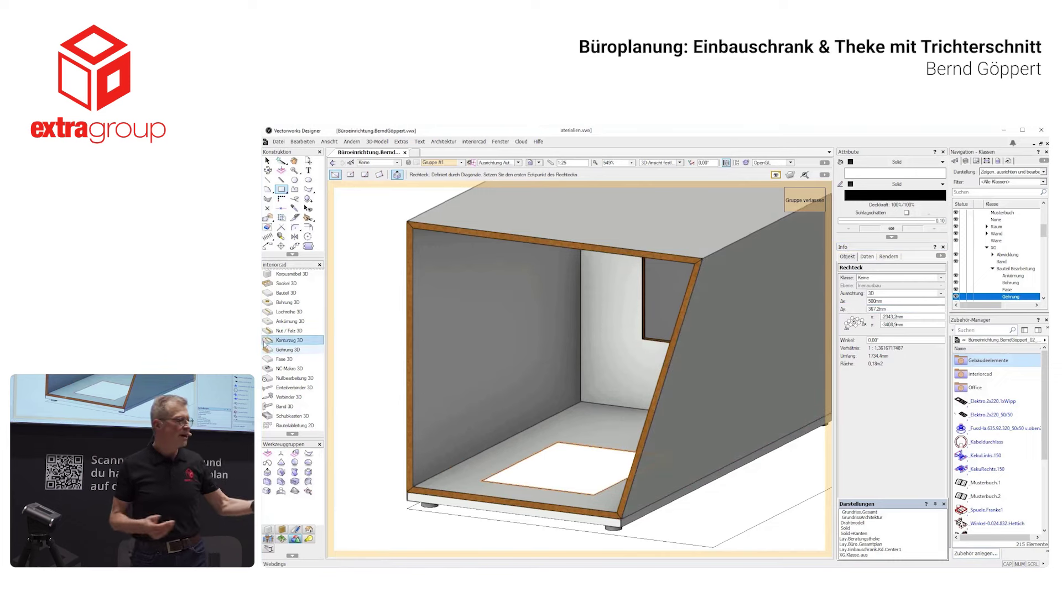
left_click(288, 340)
Set the Konturzug 3D depth and cut the floor rectangle through the floor with its Z offset.
left_click(444, 176)
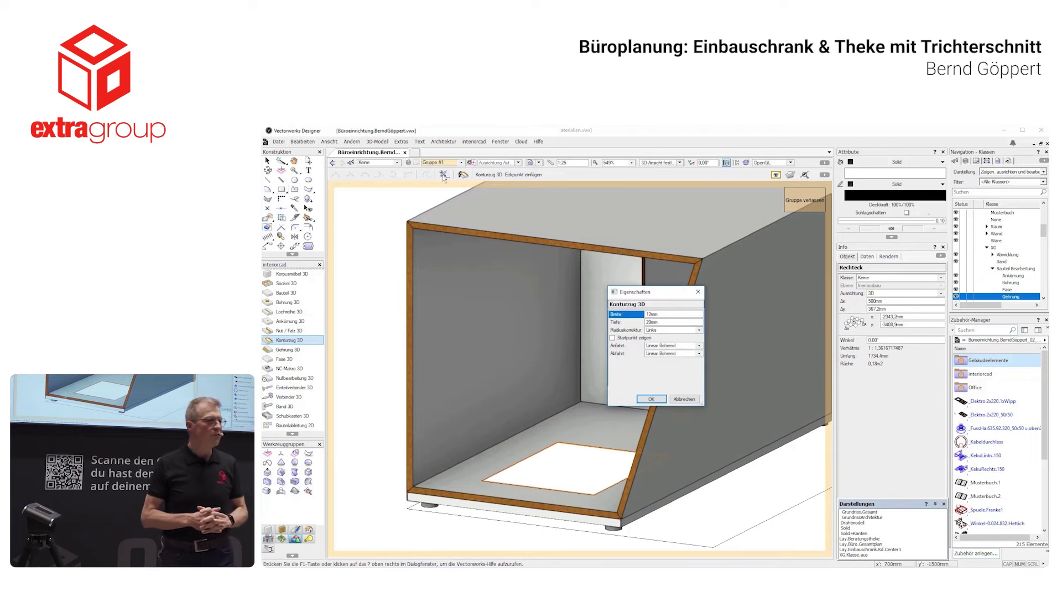
double_click(648, 323)
type("25")
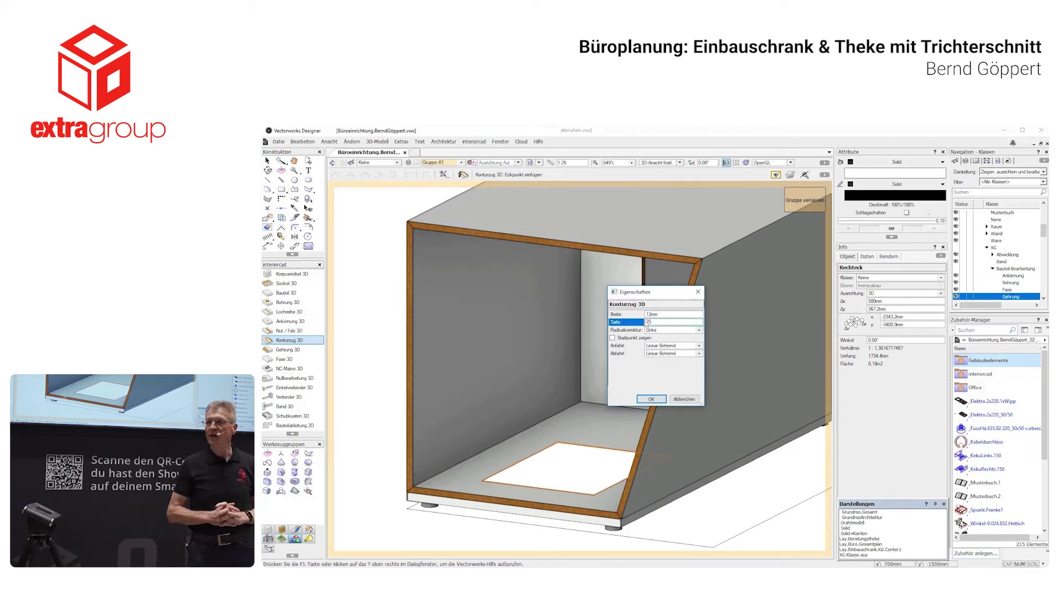
left_click(649, 400)
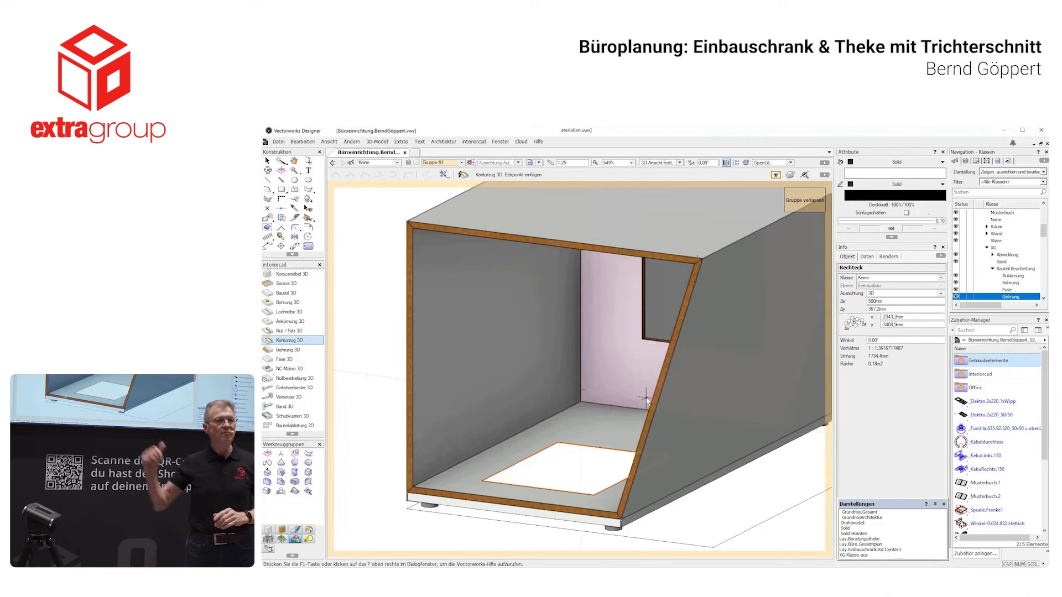
left_click(462, 175)
type("-15")
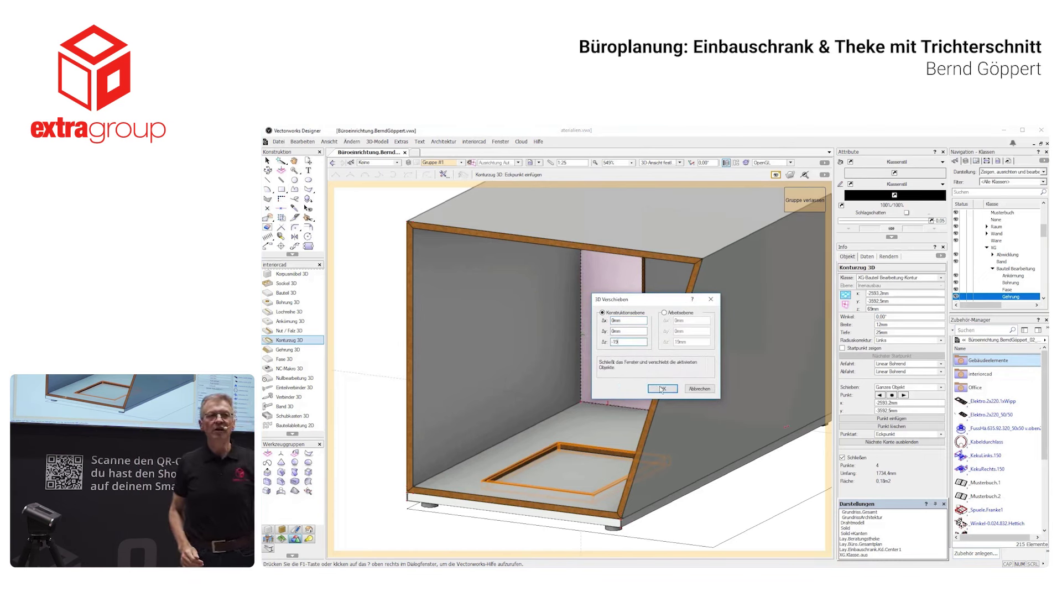
left_click(662, 389)
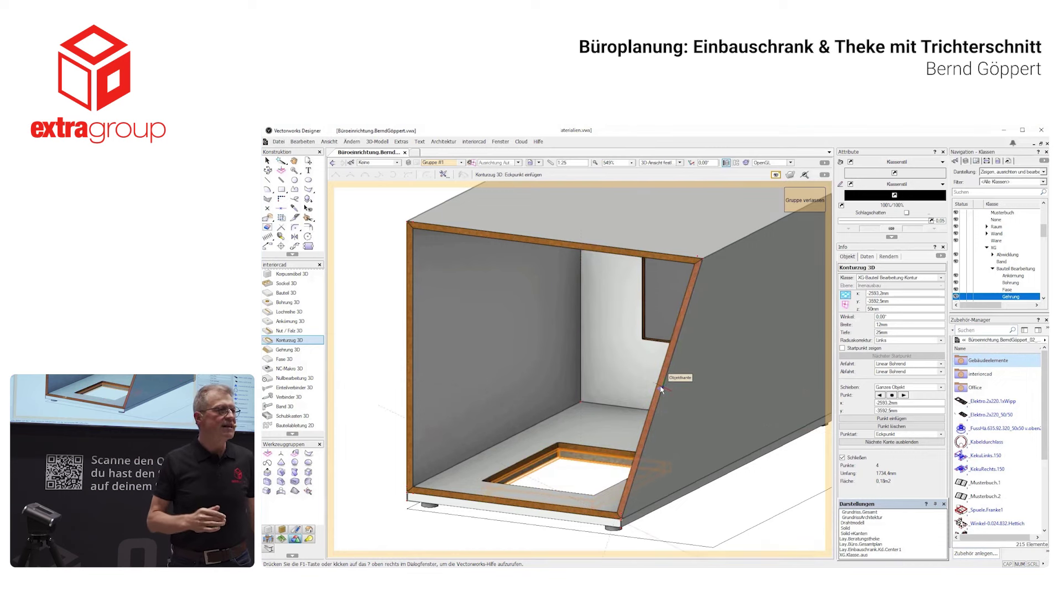
Zoom in to check the floor cut-out in X-ray view, then restore the previous zoom.
key("c")
left_click_drag(533, 528, 421, 443)
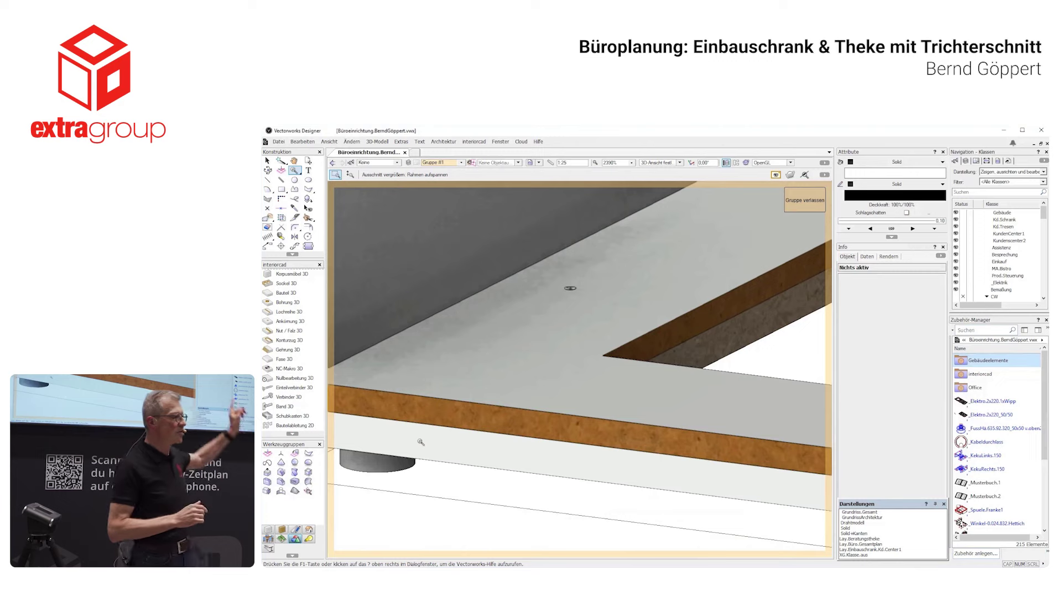
key("b")
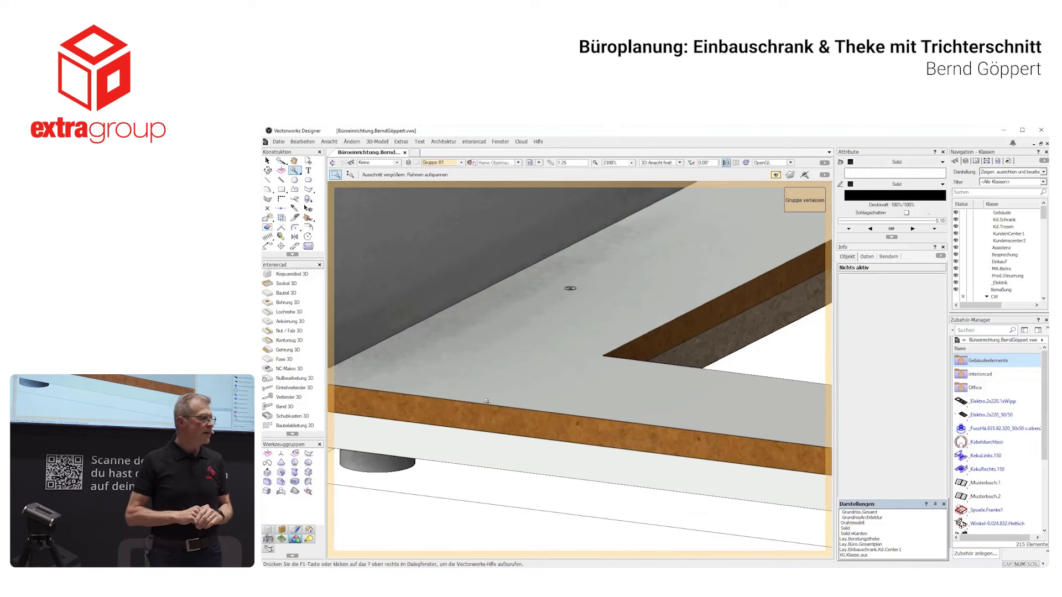
key("ctrl+z")
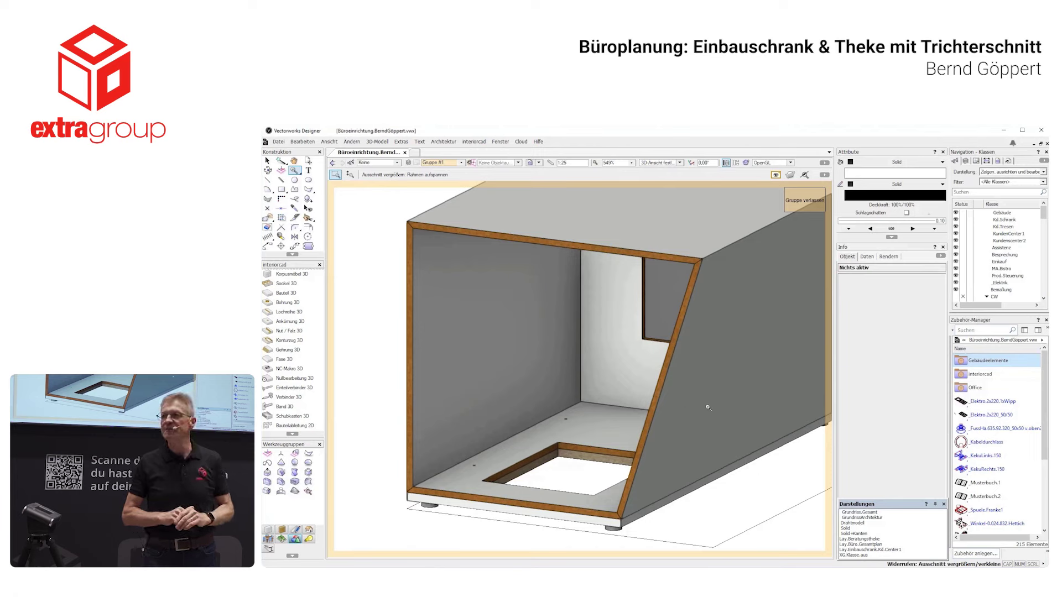
double_click(984, 455)
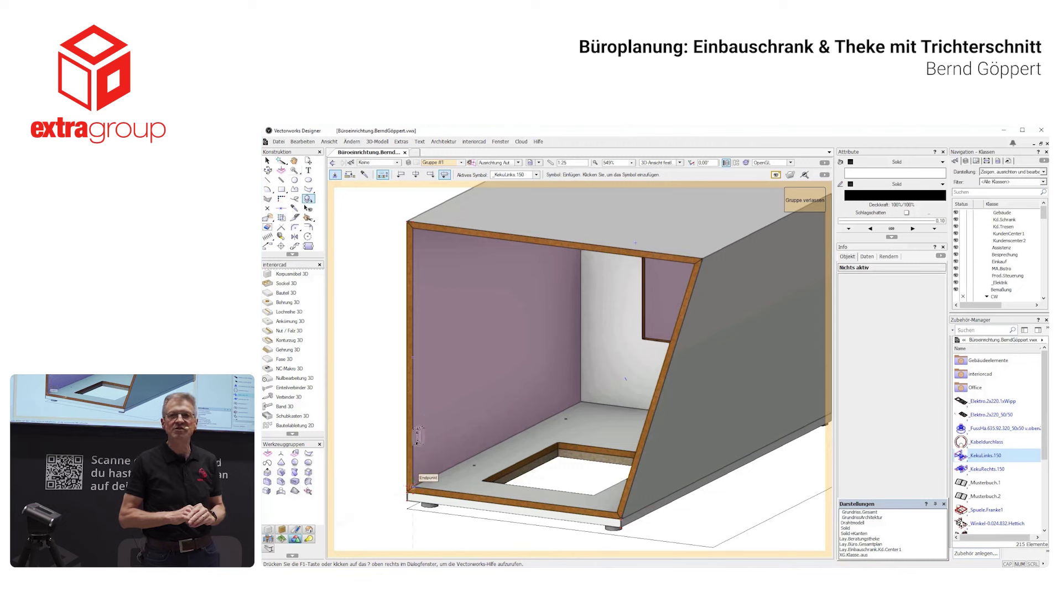
Insert a KekuLinks.150 hinge at the left edge and duplicate it twice upward.
left_click(412, 487)
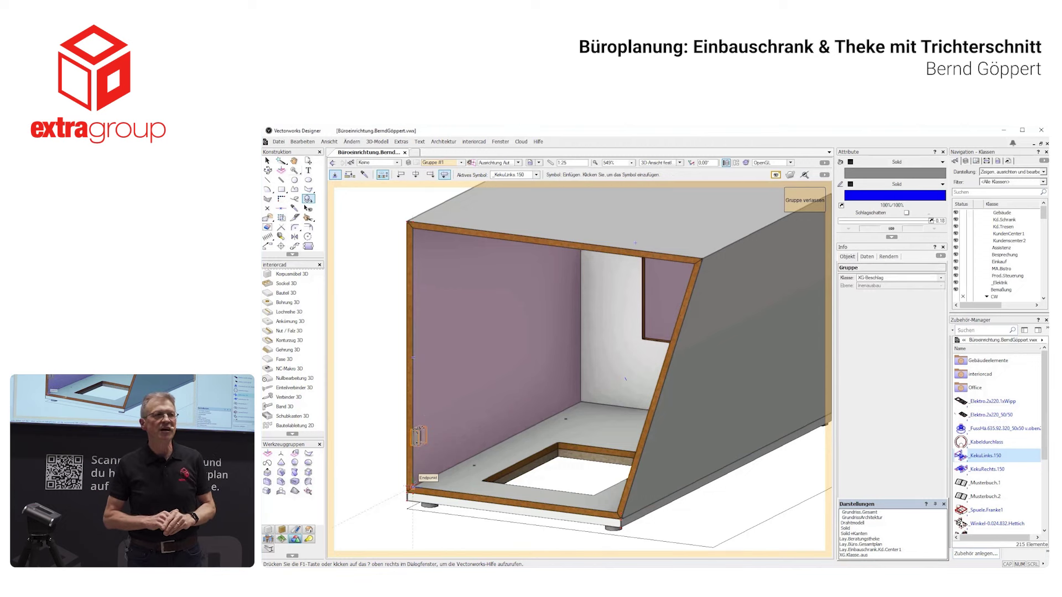
key("m")
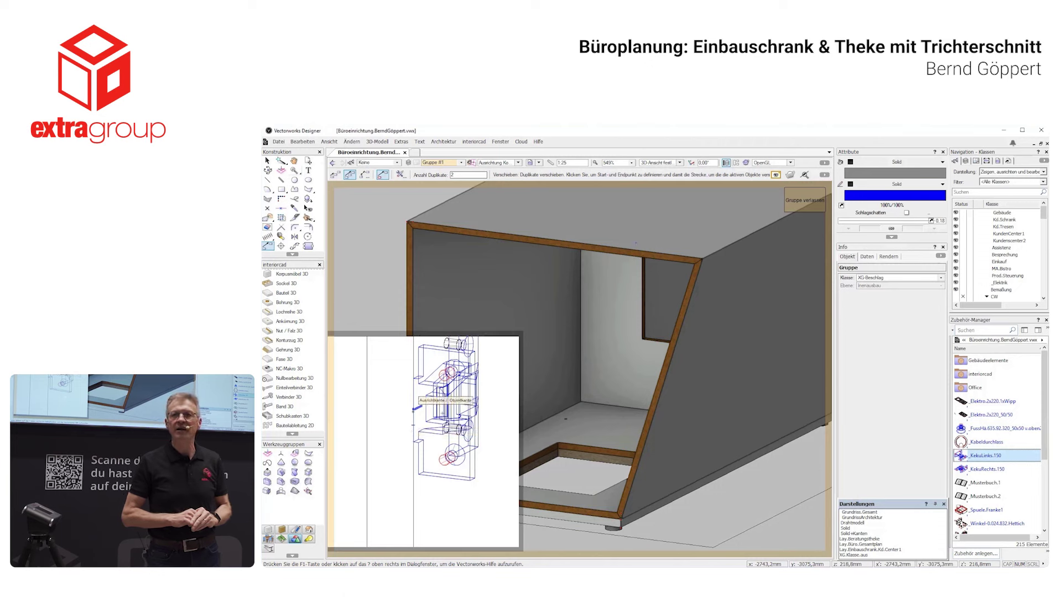
left_click(413, 487)
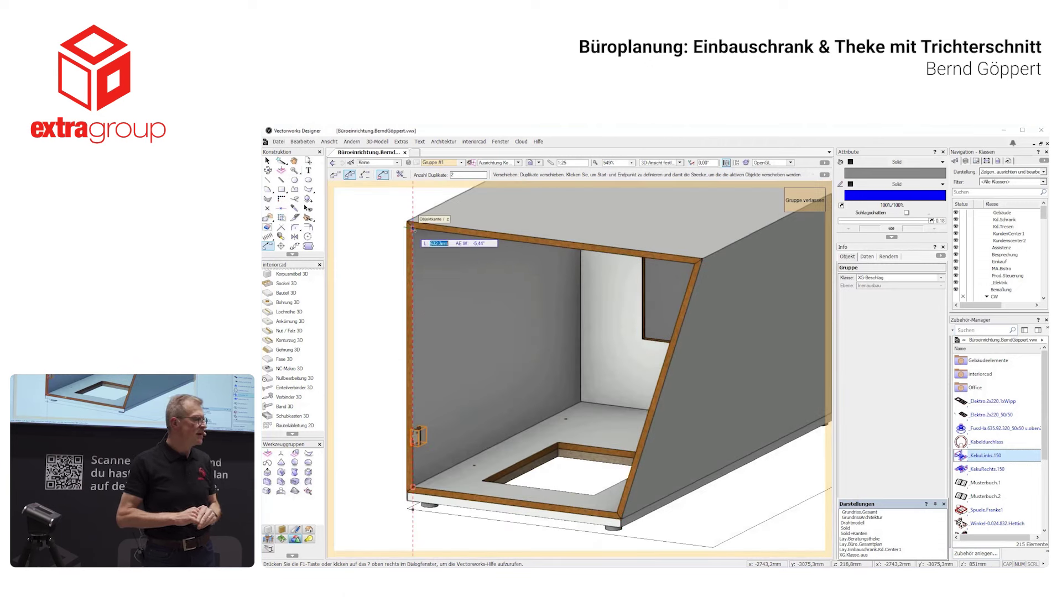
left_click(412, 226)
key("x")
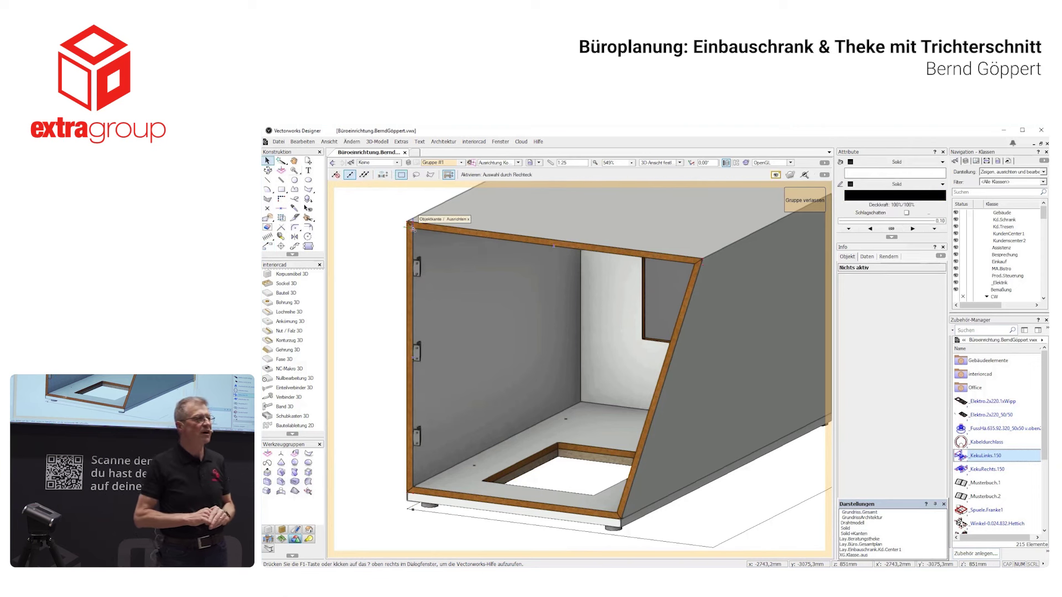
Insert a KekuRechts.150 hinge on the slanted right edge and duplicate it along that edge.
key("shift+c")
mouse_move(415, 236)
left_mouse_down()
mouse_move(800, 407)
mouse_move(834, 404)
left_mouse_up()
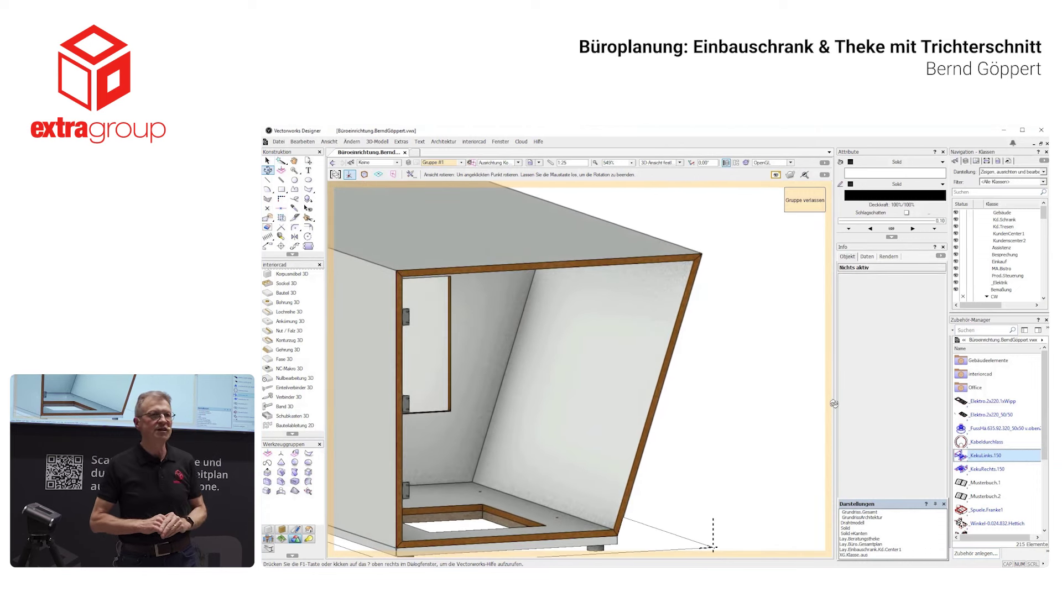
double_click(1001, 470)
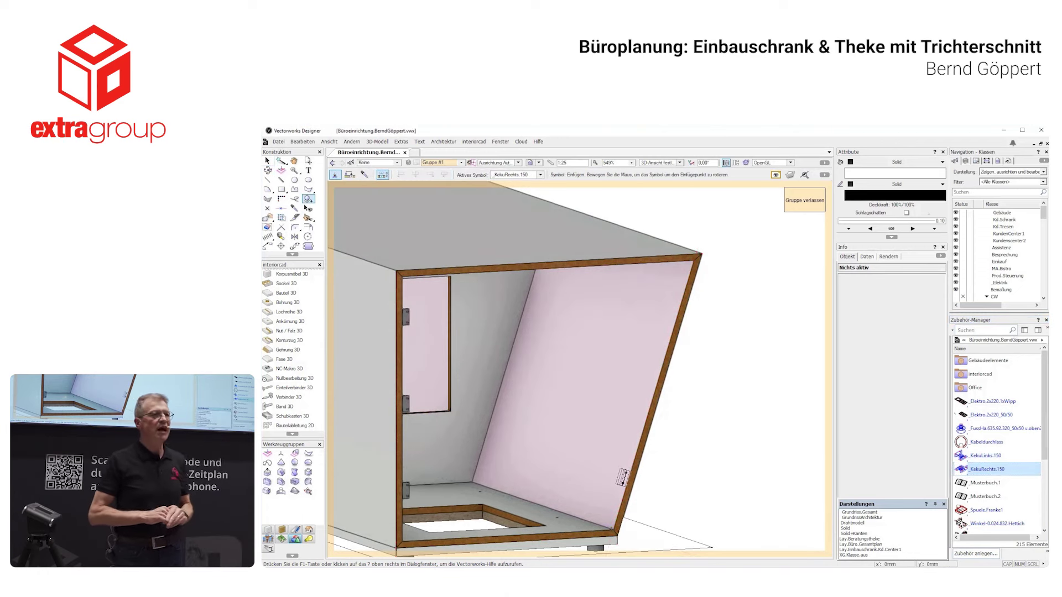
left_click(615, 529)
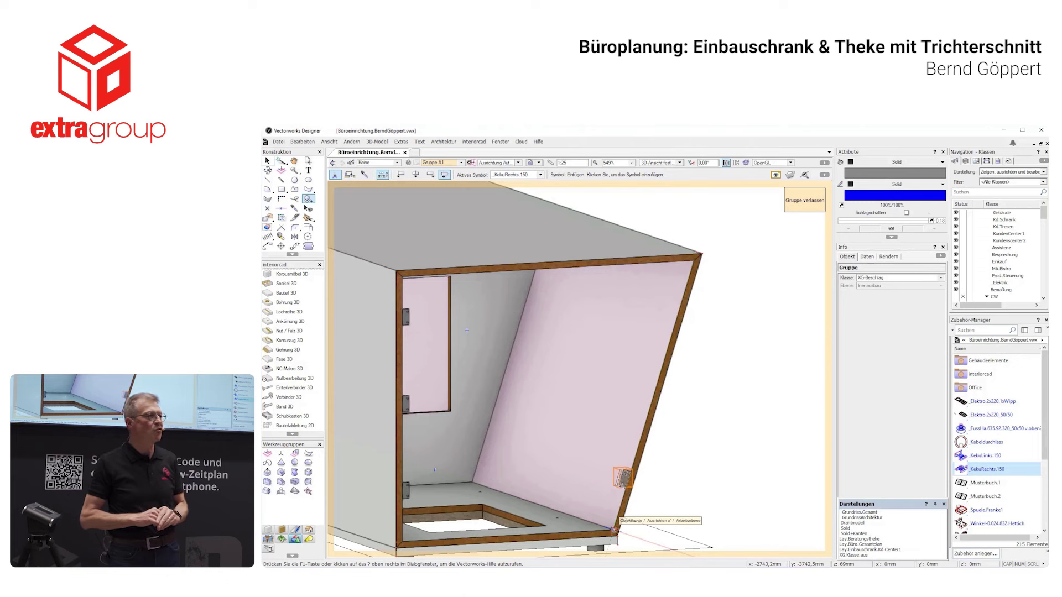
key("m")
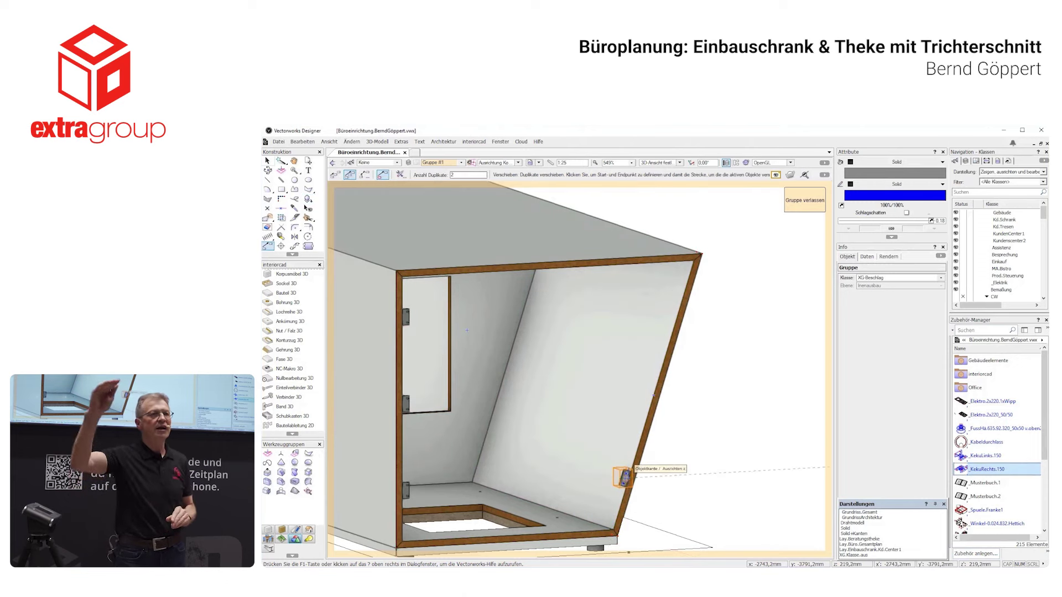
key("z")
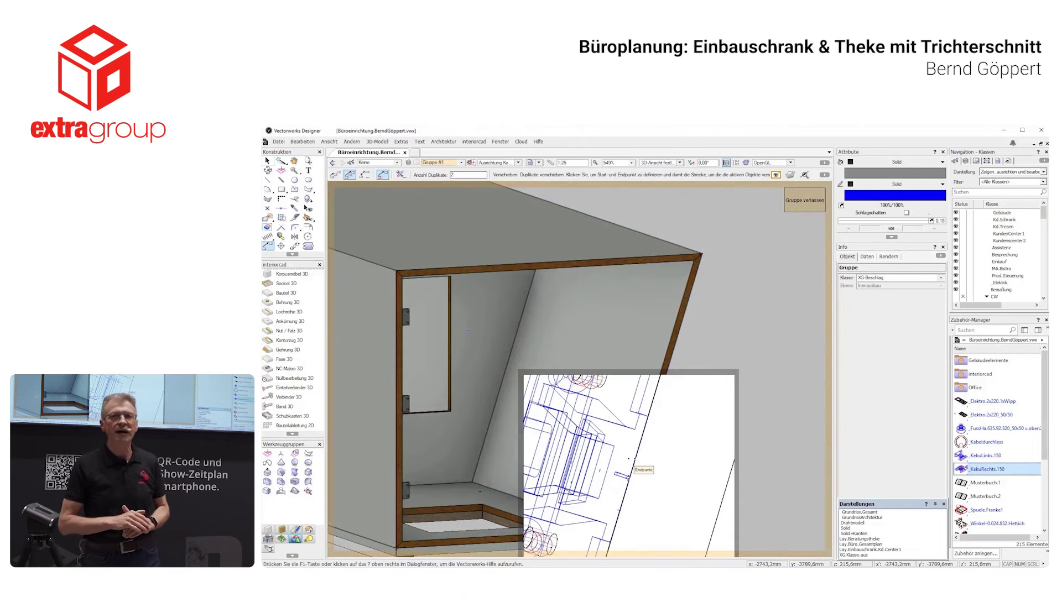
left_click(629, 479)
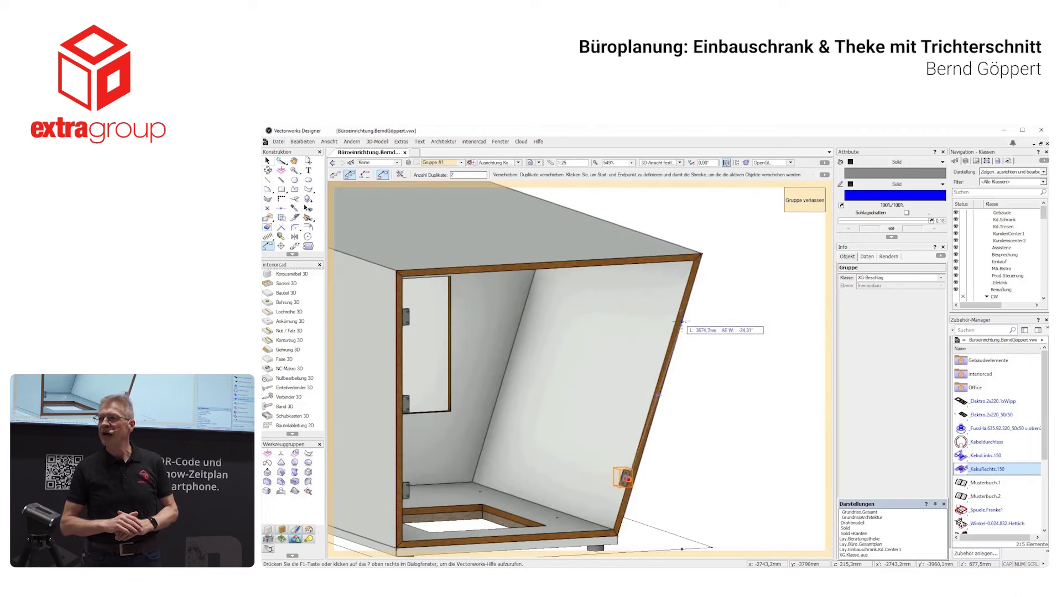
key("Tab")
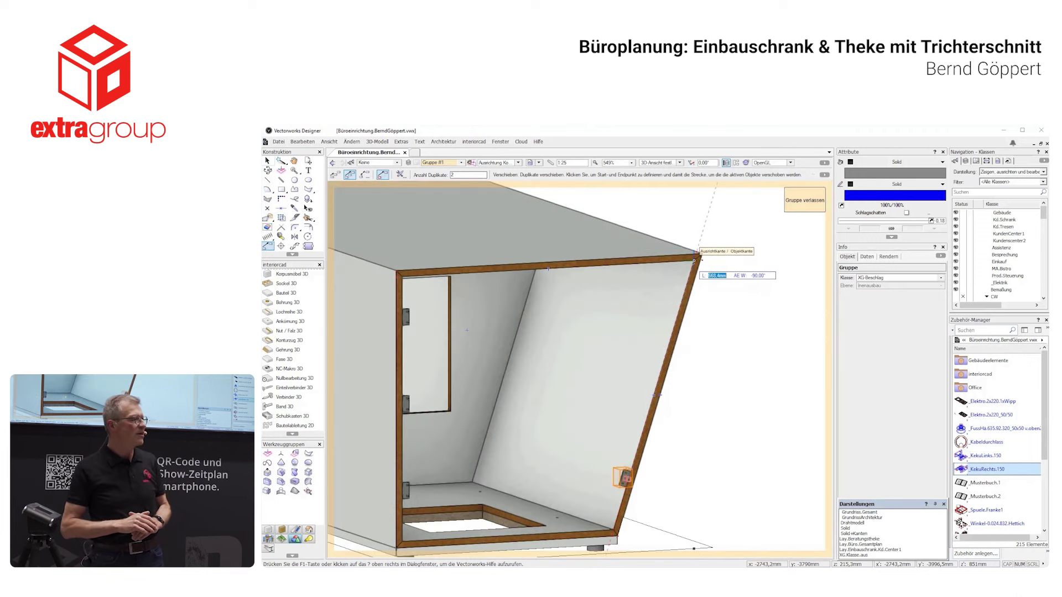
key("Return")
key("x")
key("x")
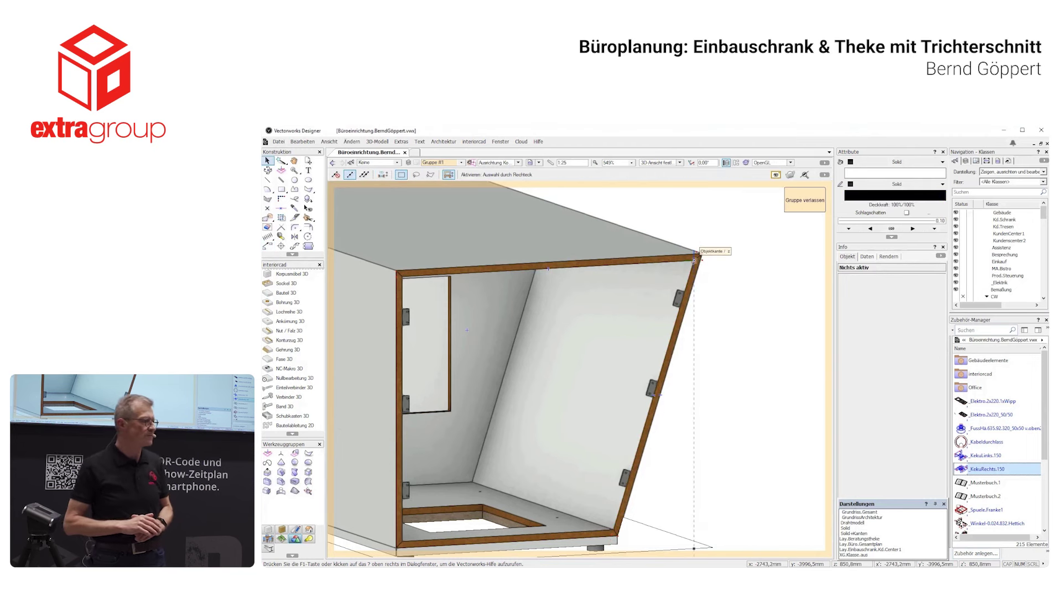
double_click(970, 402)
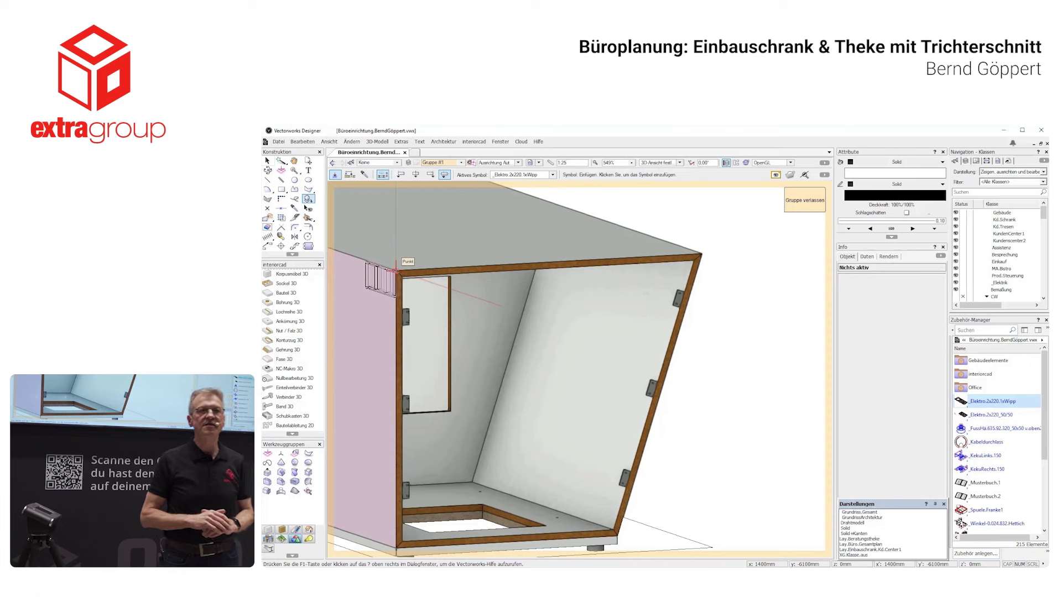
Insert the Elektro.2x220.1xWipp socket on the left outer wall and set the working plane there.
left_click(395, 270)
left_click(396, 269)
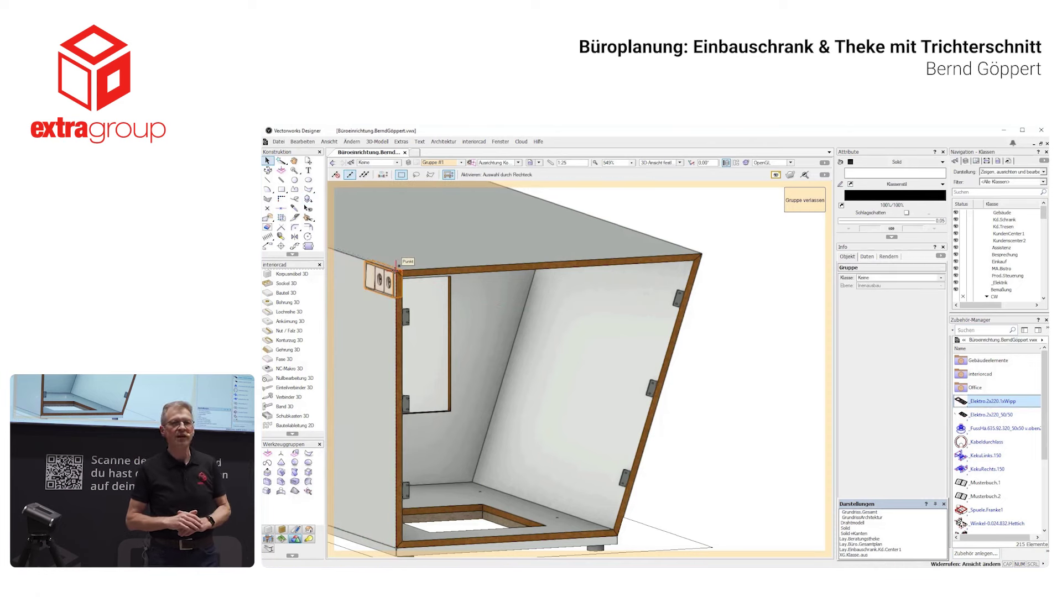
scroll(336, 269, "up", 5)
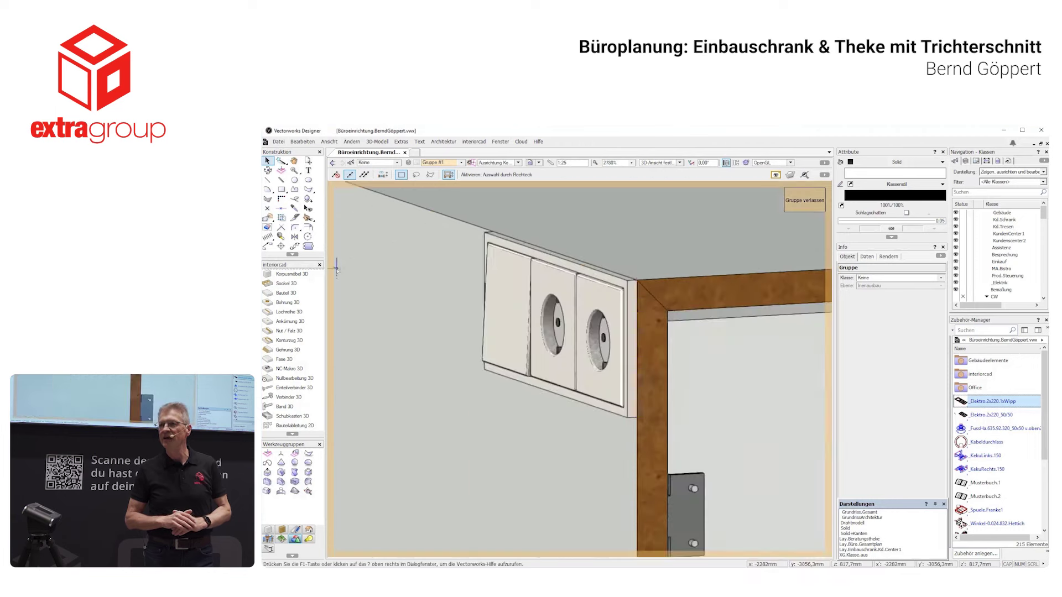
left_click(281, 171)
left_click(358, 212)
left_click(461, 244)
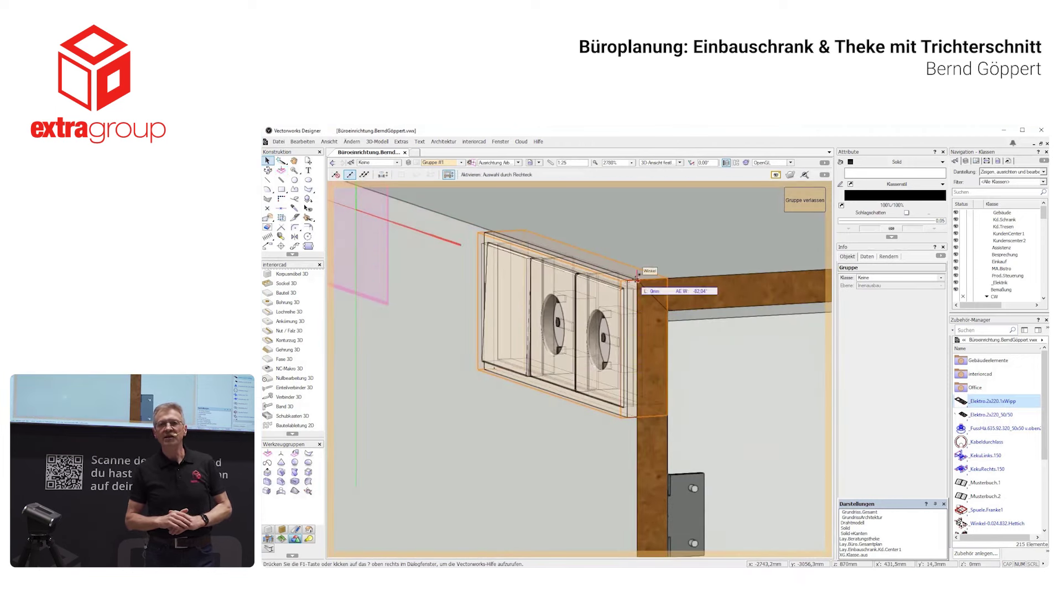
Shift the socket 220 mm sideways along the wall, then deselect it.
left_click_drag(637, 279, 480, 382)
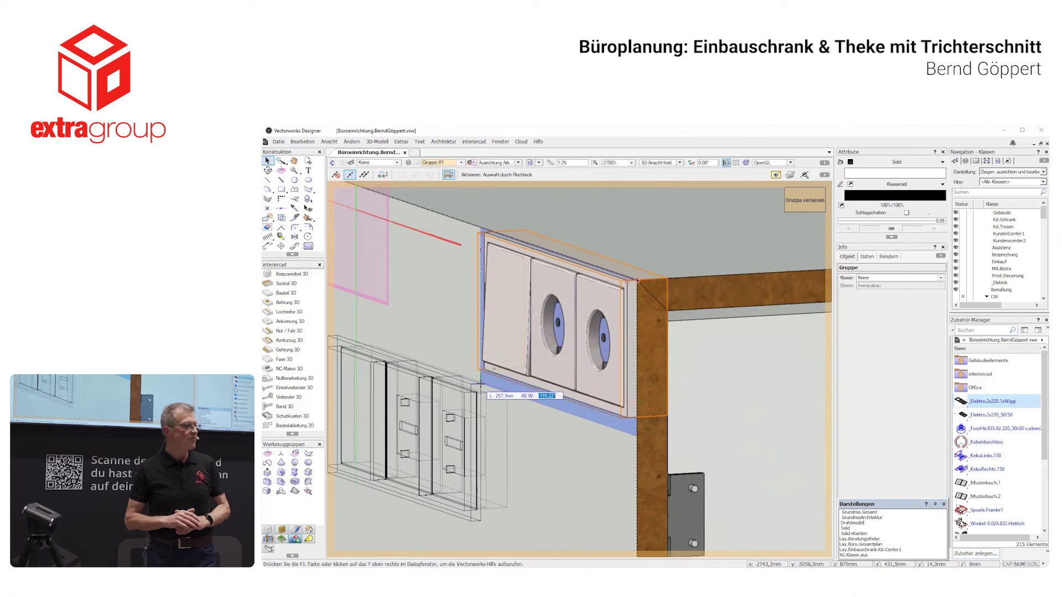
type("-220")
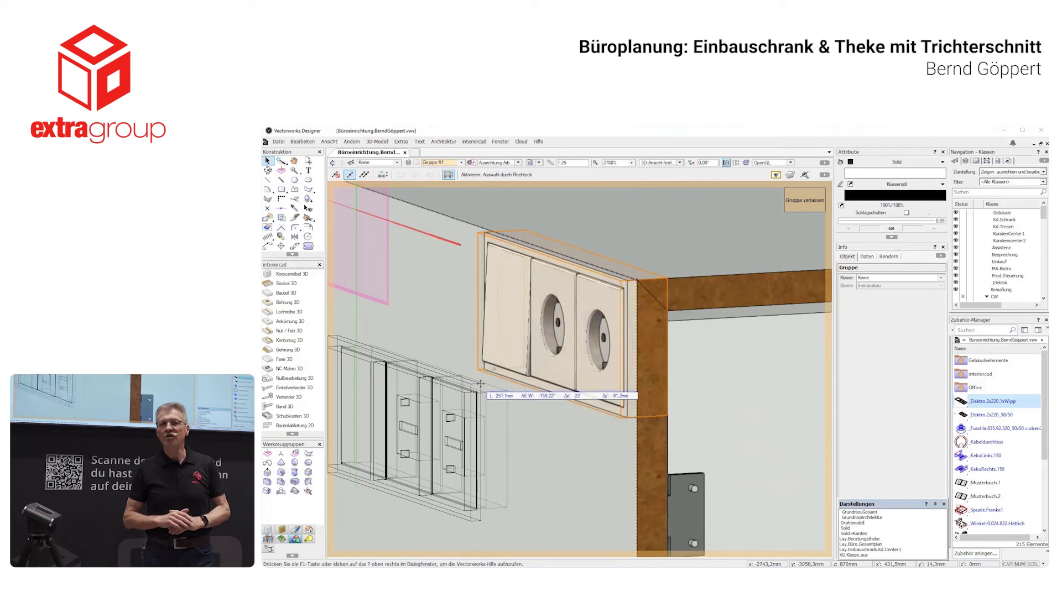
key("Tab")
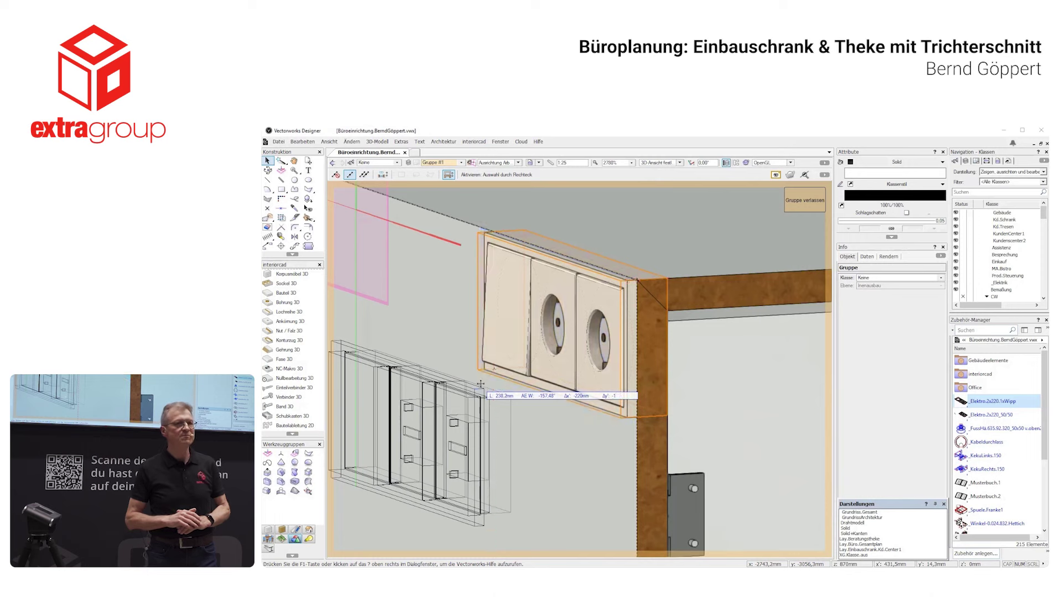
type("00")
left_click(480, 383)
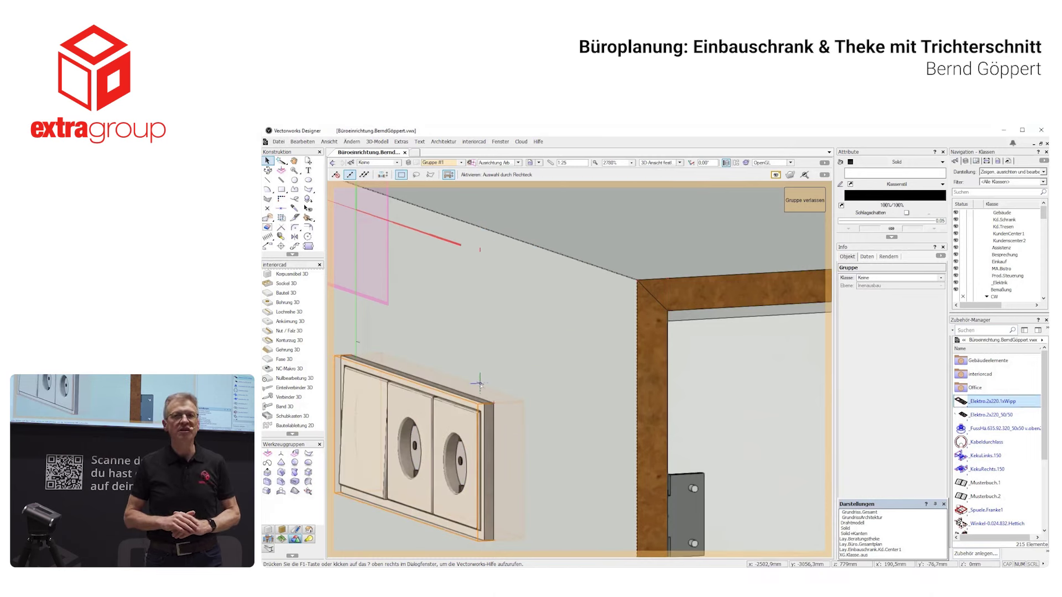
left_click(267, 161)
left_click(283, 173)
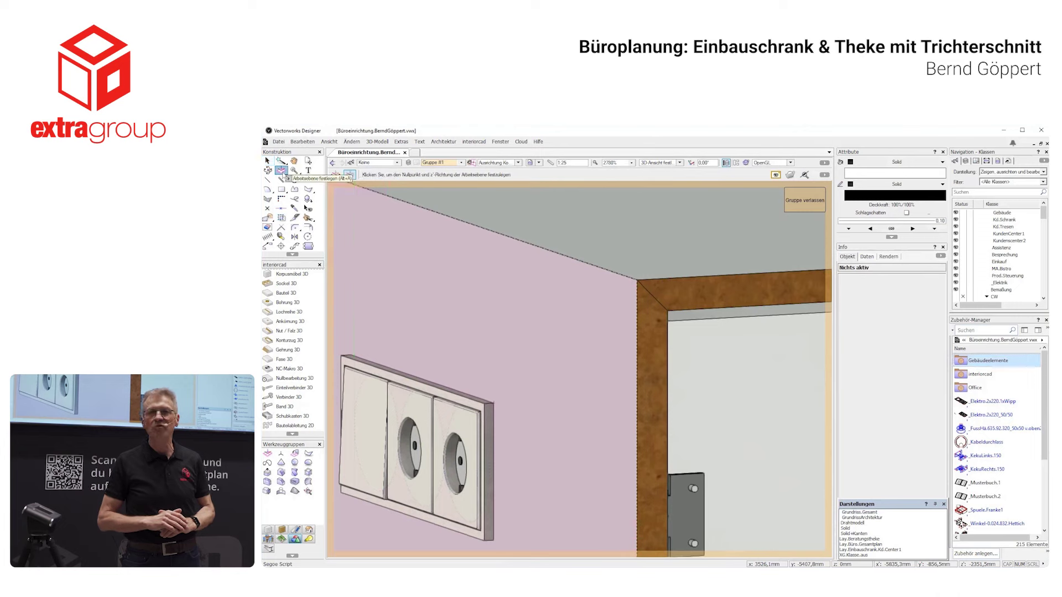
Select all six hinges with Select Similar and move them Δx 1 mm using Move 3D.
left_click(332, 164)
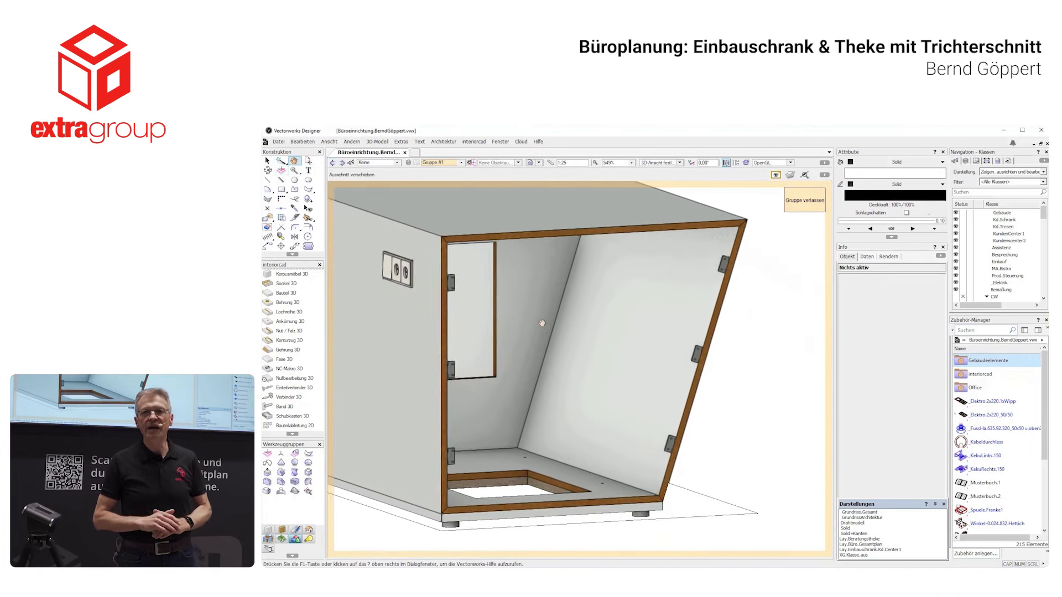
key("8")
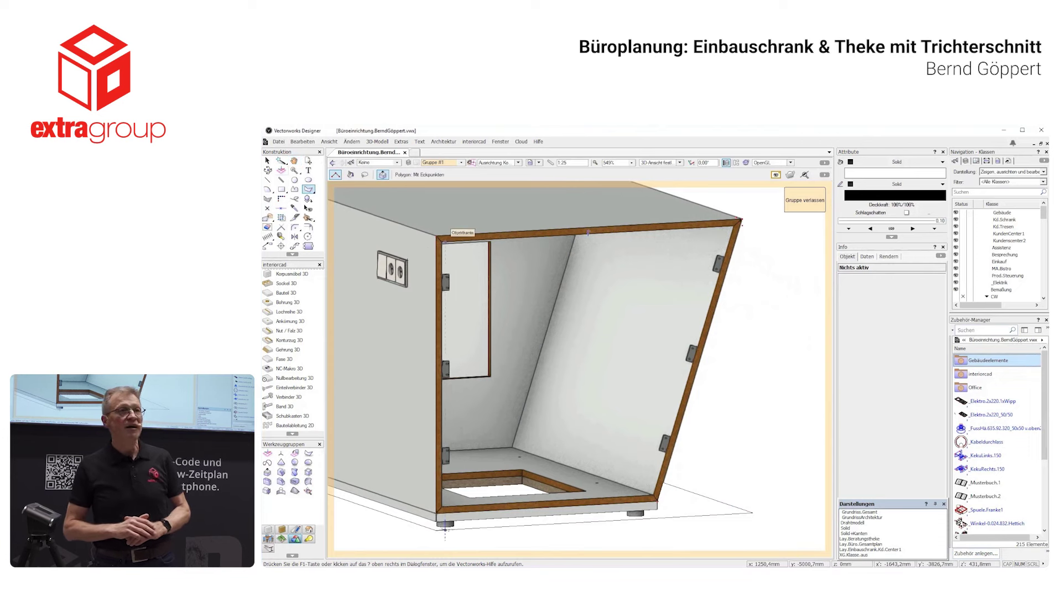
key("alt+s")
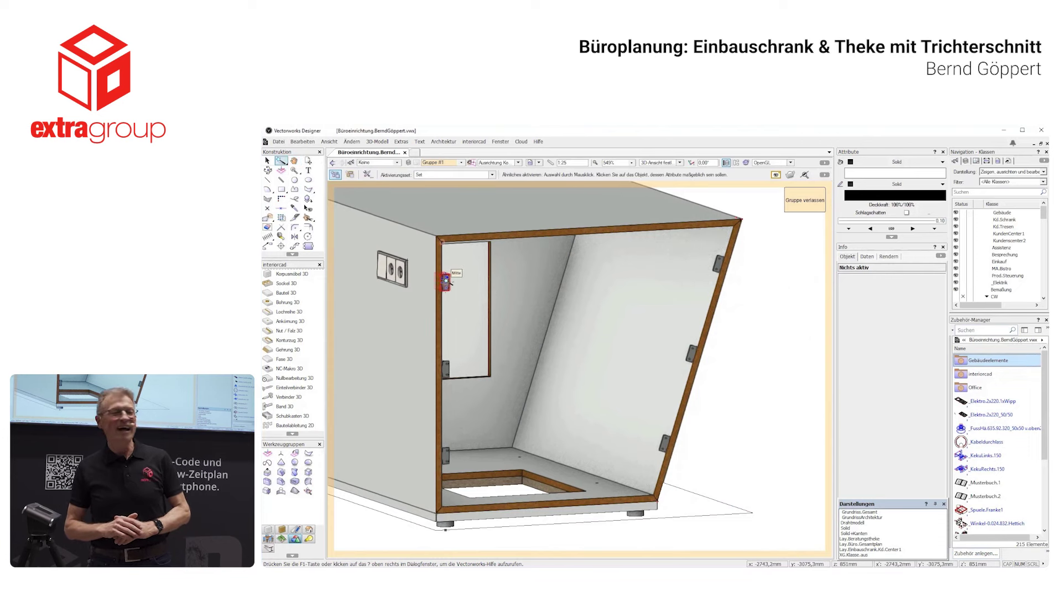
left_click(446, 281)
left_click(714, 264, "shift")
key("x")
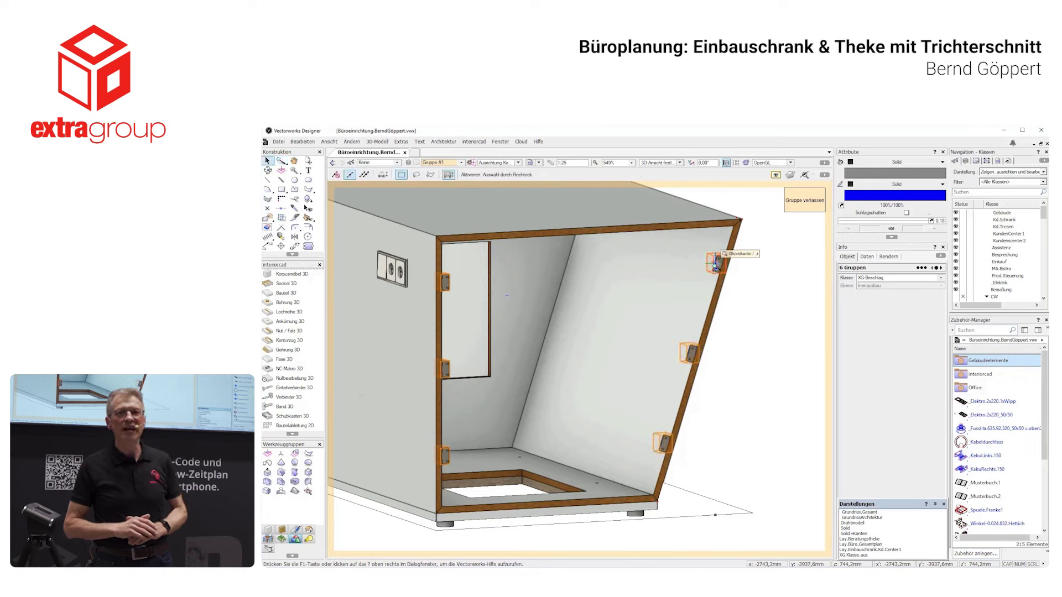
key("ctrl+alt+m")
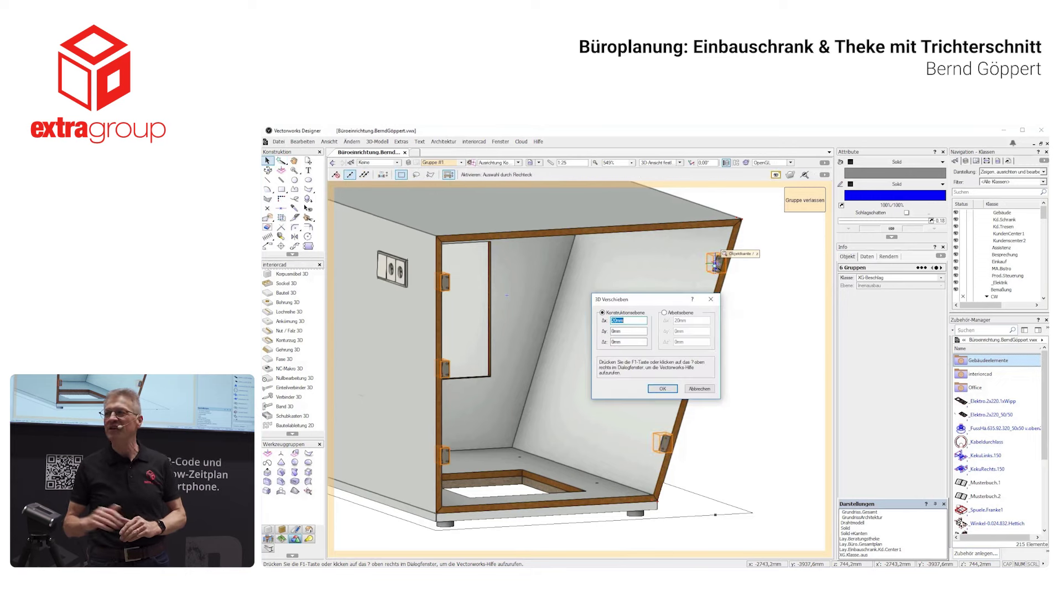
type("1")
key("Return")
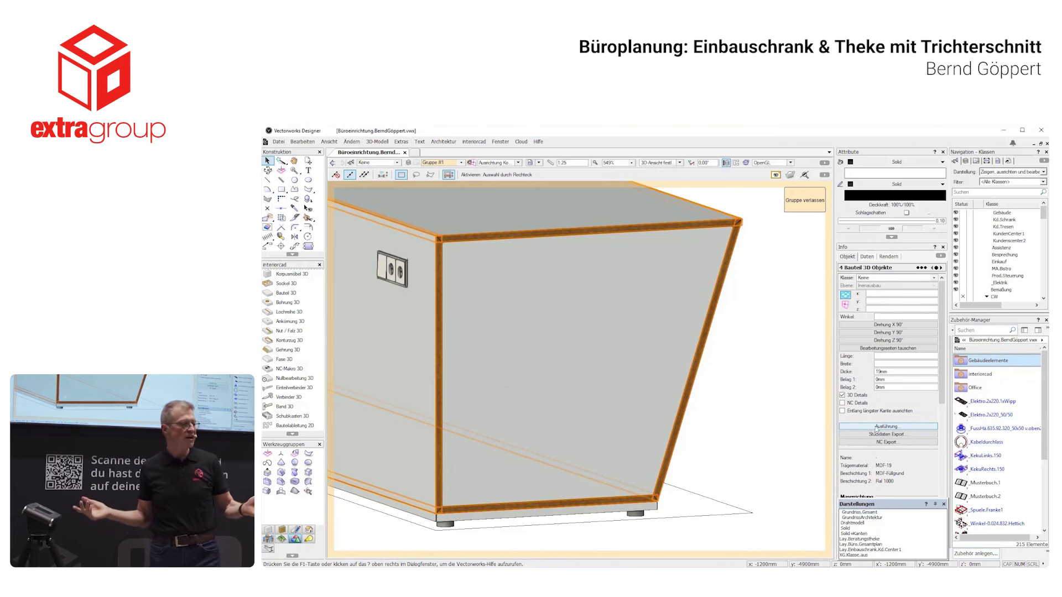
Select edge 3 in the panel's material settings for edgebanding, then deselect the part.
left_click(877, 427)
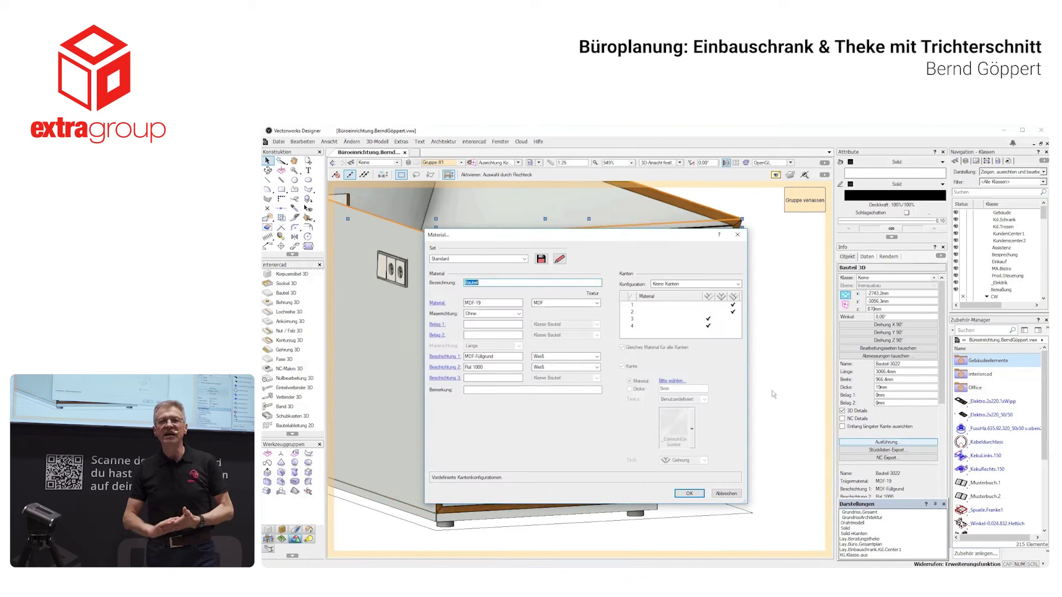
left_click(625, 321)
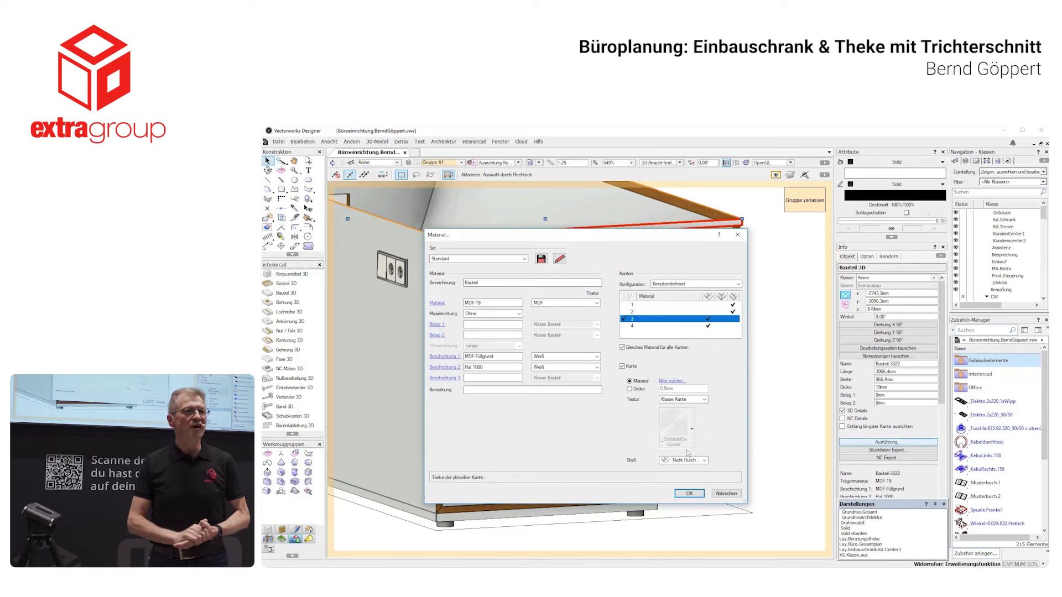
left_click(689, 494)
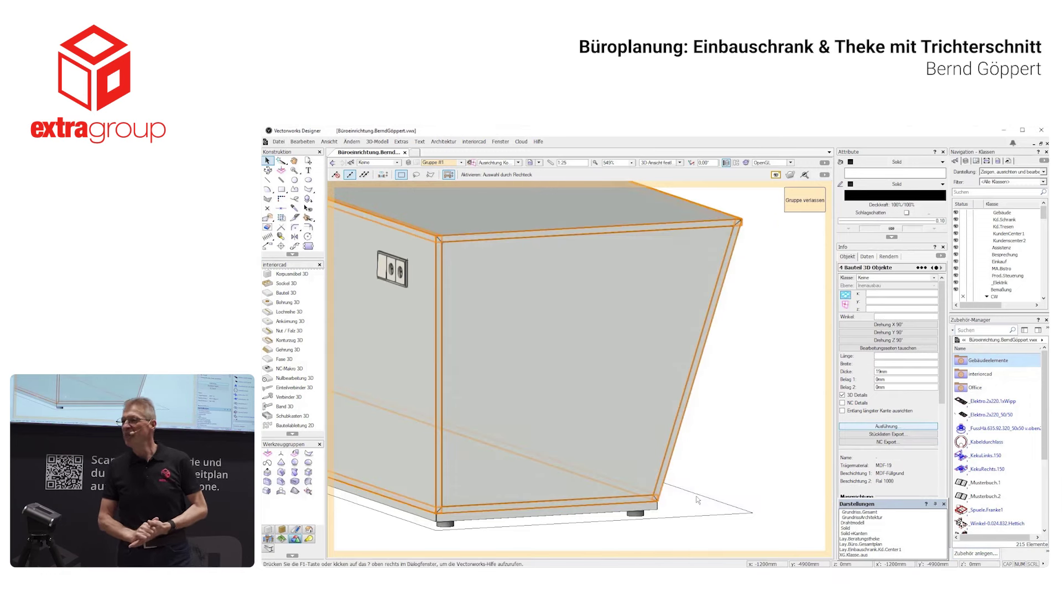
Orbit and zoom out to the whole cabinet, then switch the render mode to Drahtmodell.
key("c")
mouse_move(438, 505)
left_mouse_down()
mouse_move(643, 380)
mouse_move(486, 348)
left_mouse_up()
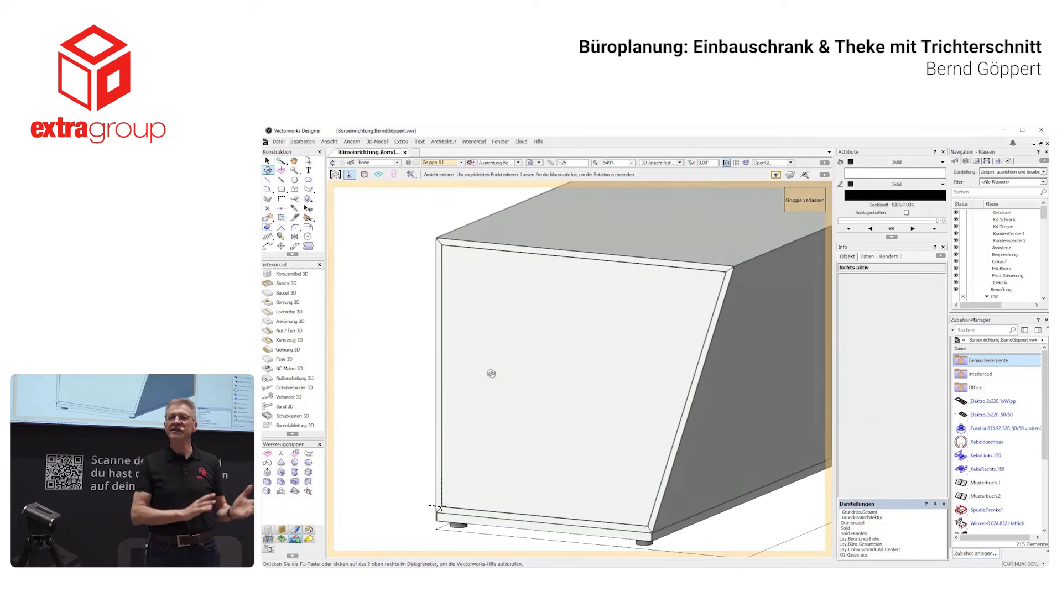
left_click_drag(486, 348, 487, 343)
scroll(714, 349, "down", 3)
middle_click_drag(775, 346, 674, 353)
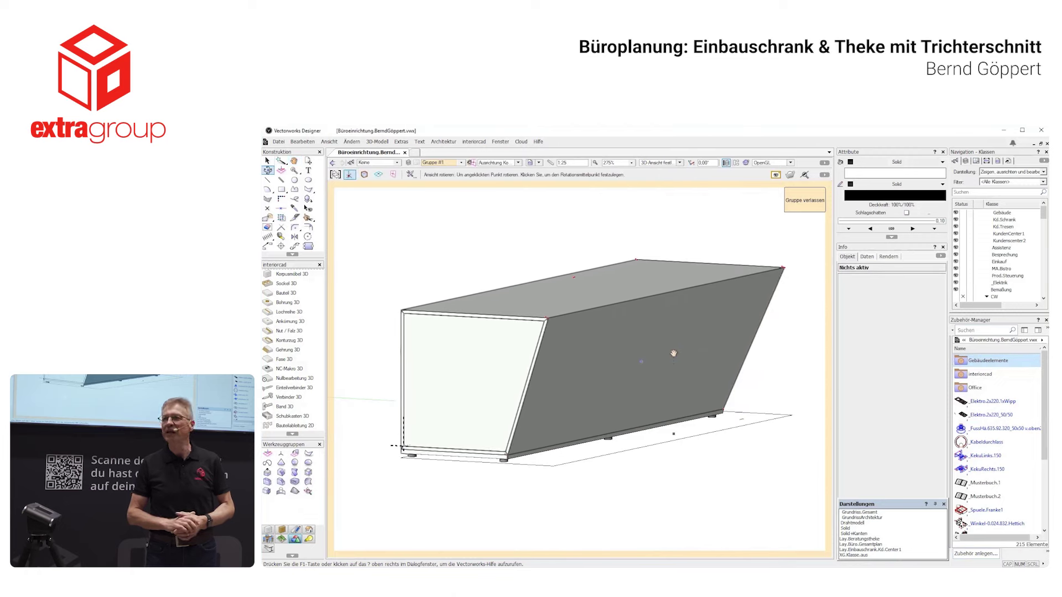
left_click(790, 163)
left_click(765, 174)
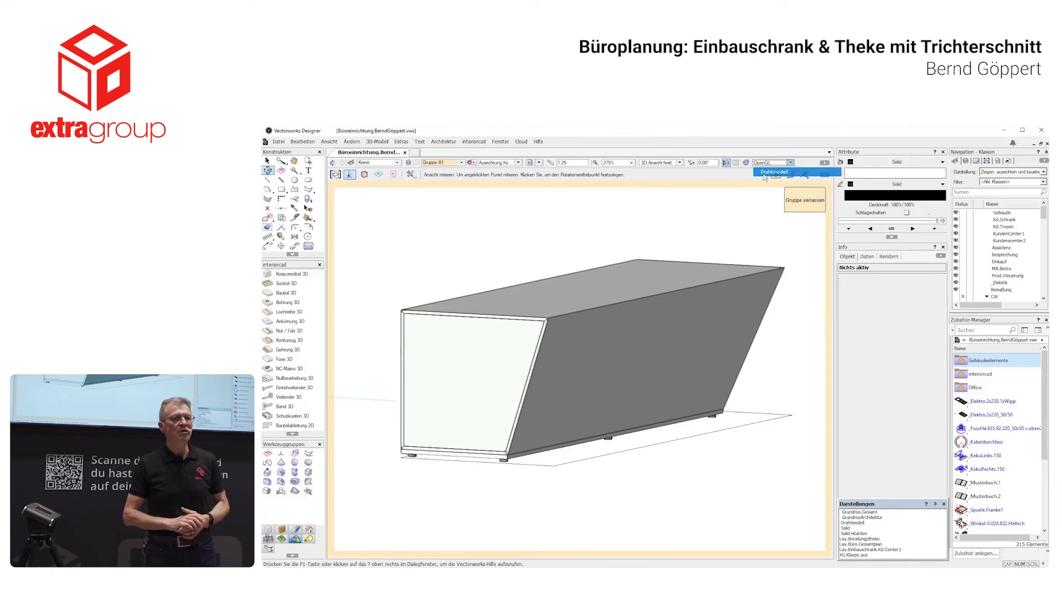
Add BU-6x20 dowels along the panel joints with Einteilverbinder 3D in Dübel mode.
left_click(296, 171)
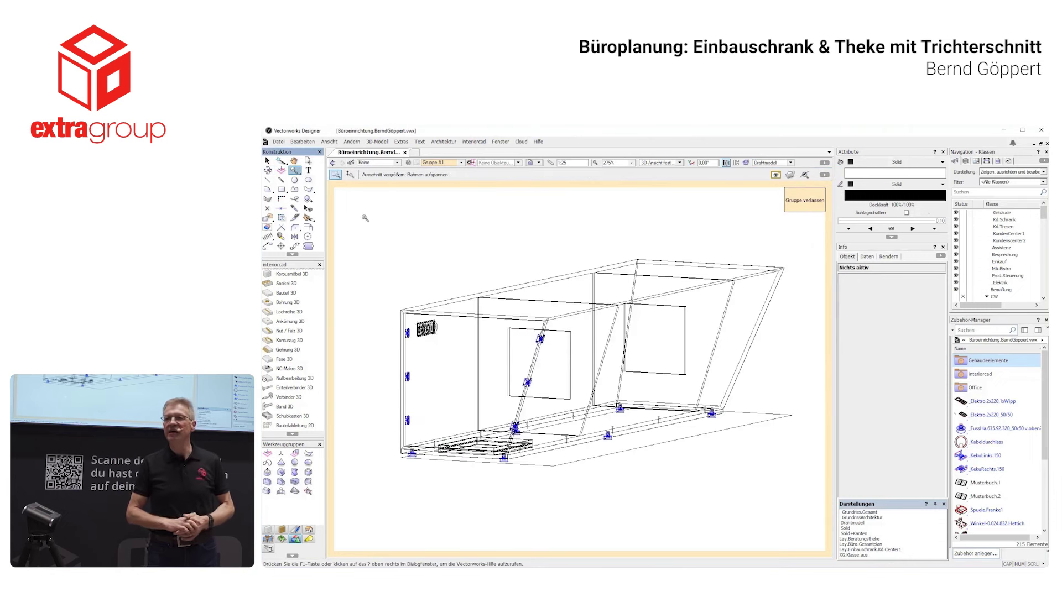
left_click_drag(391, 241, 785, 469)
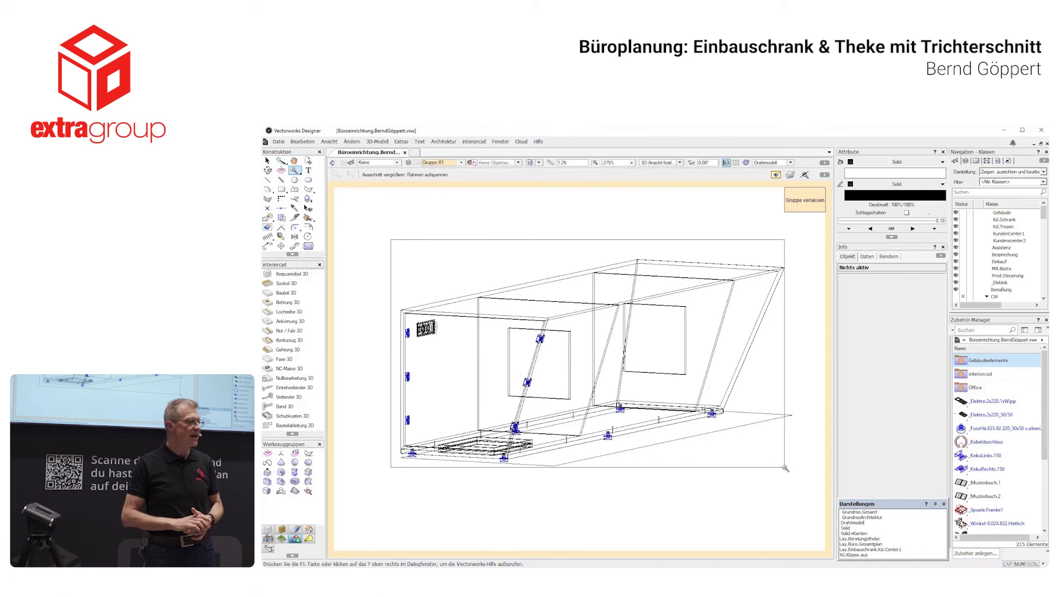
key("x")
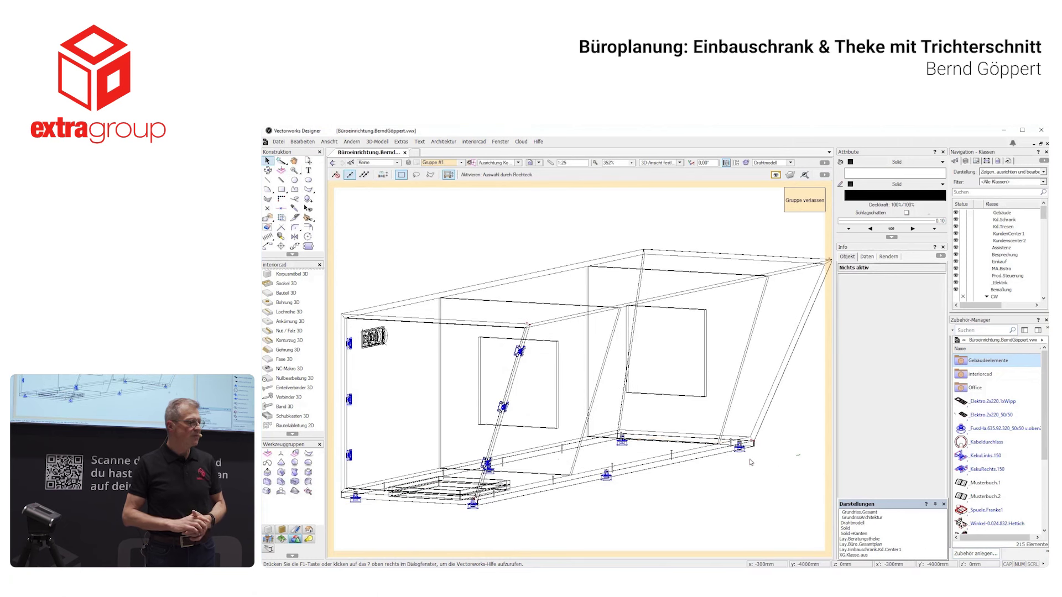
left_click(293, 387)
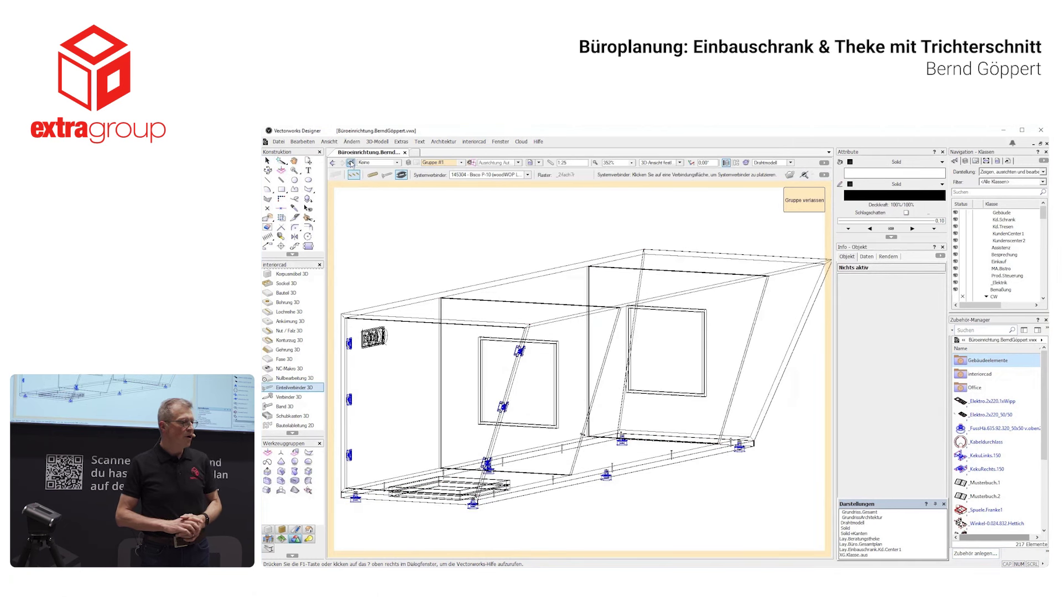
left_click(373, 177)
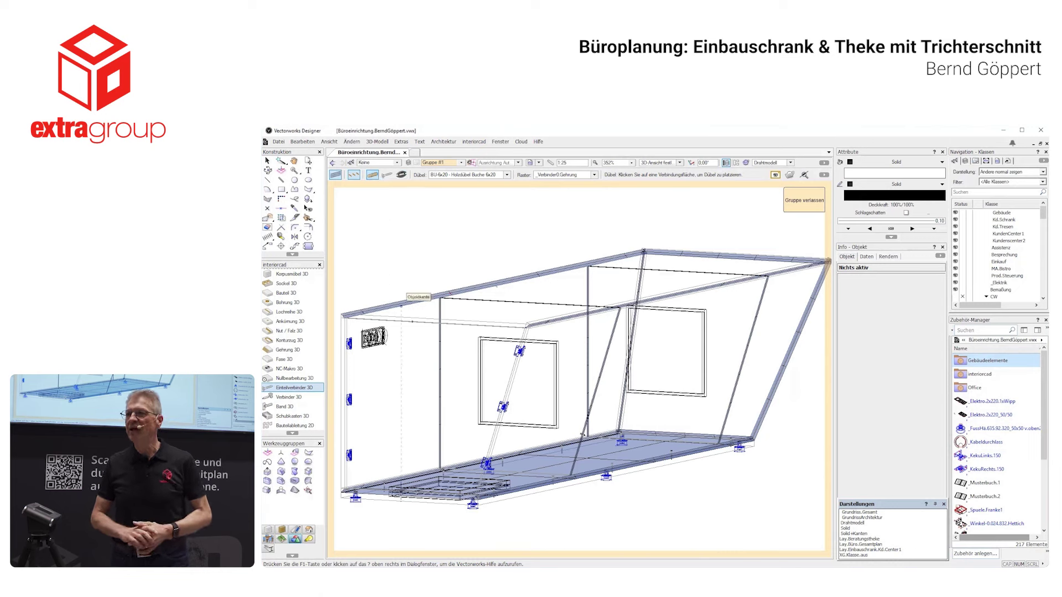
left_click(440, 342)
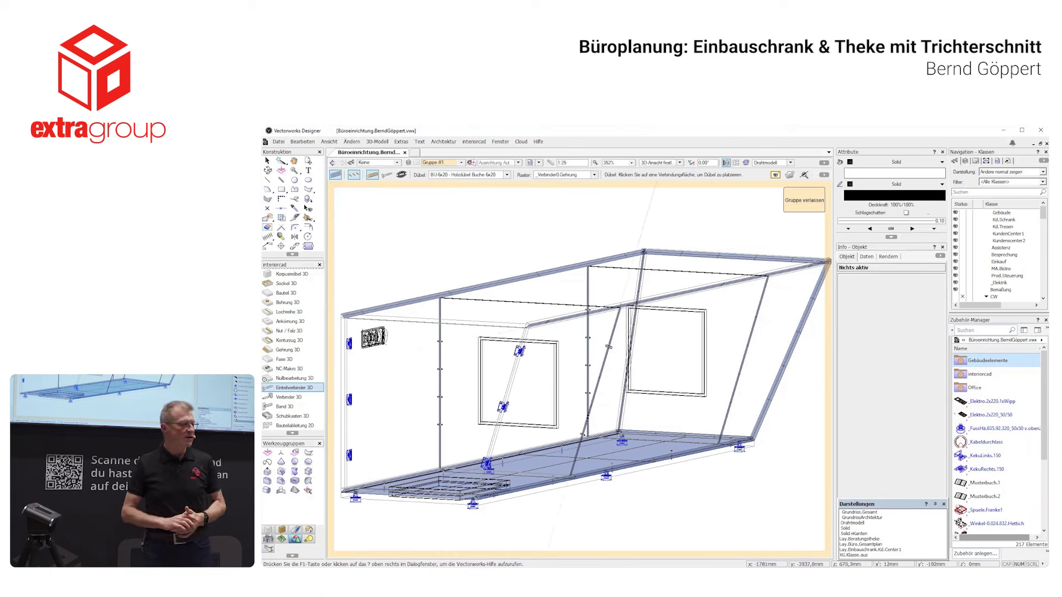
Orbit to the slanted end and set Einteilverbinder 3D to Systemverbinder mode.
key("shift+c")
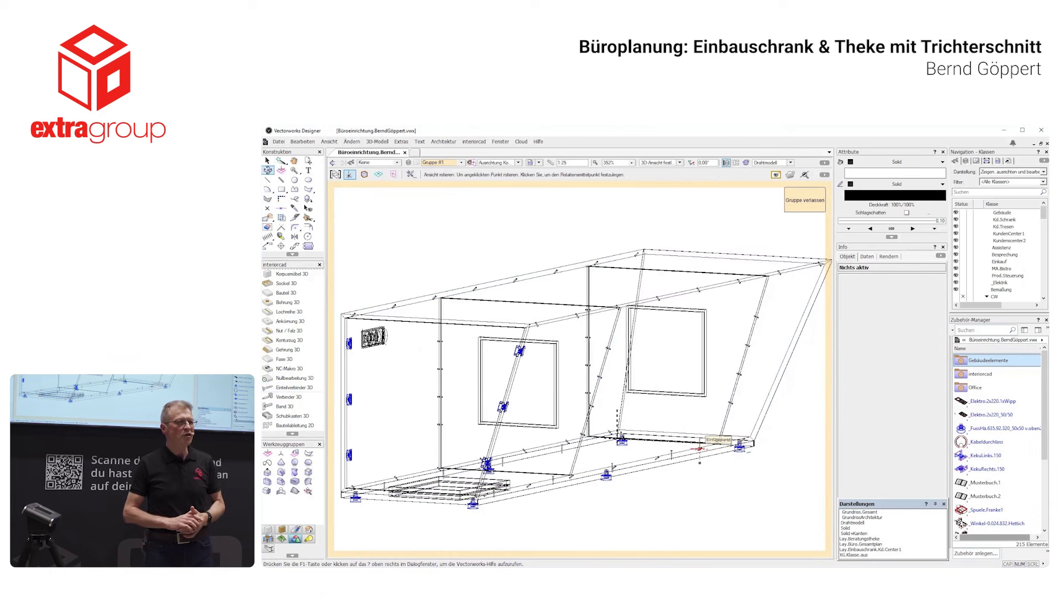
left_click_drag(700, 447, 793, 358)
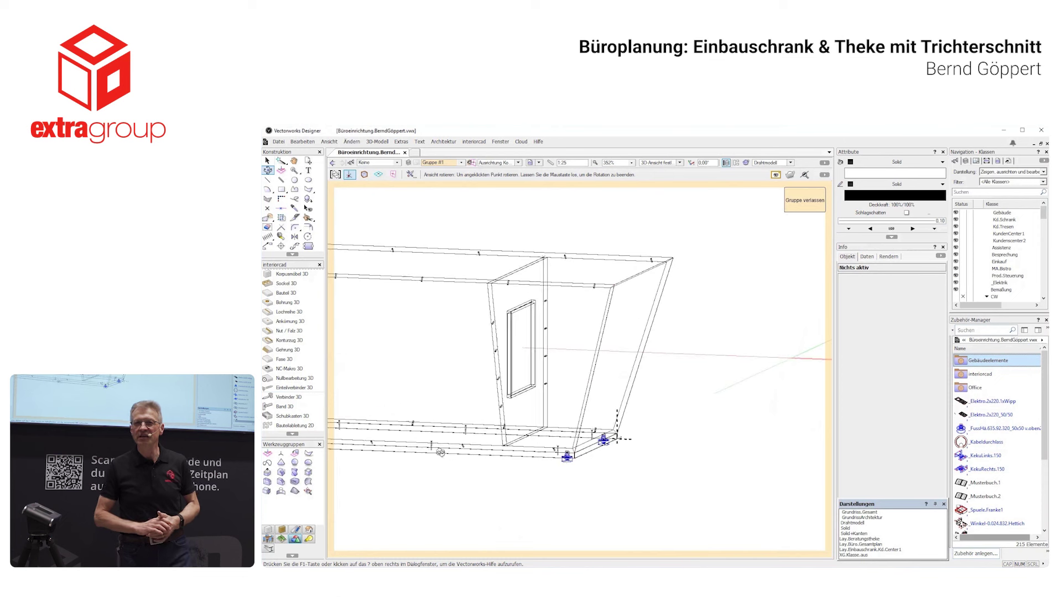
left_click(294, 387)
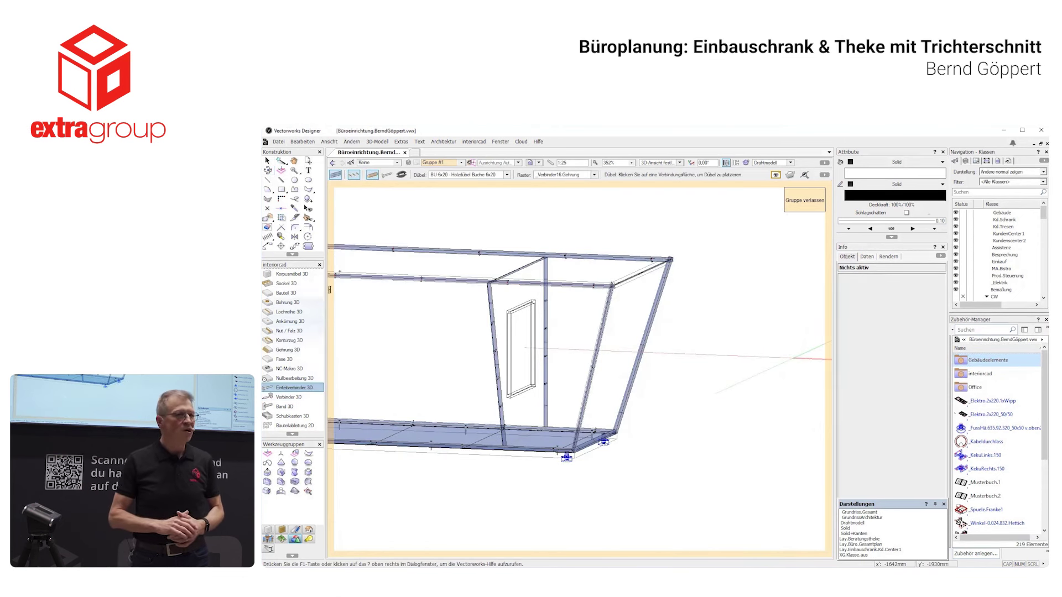
left_click(402, 175)
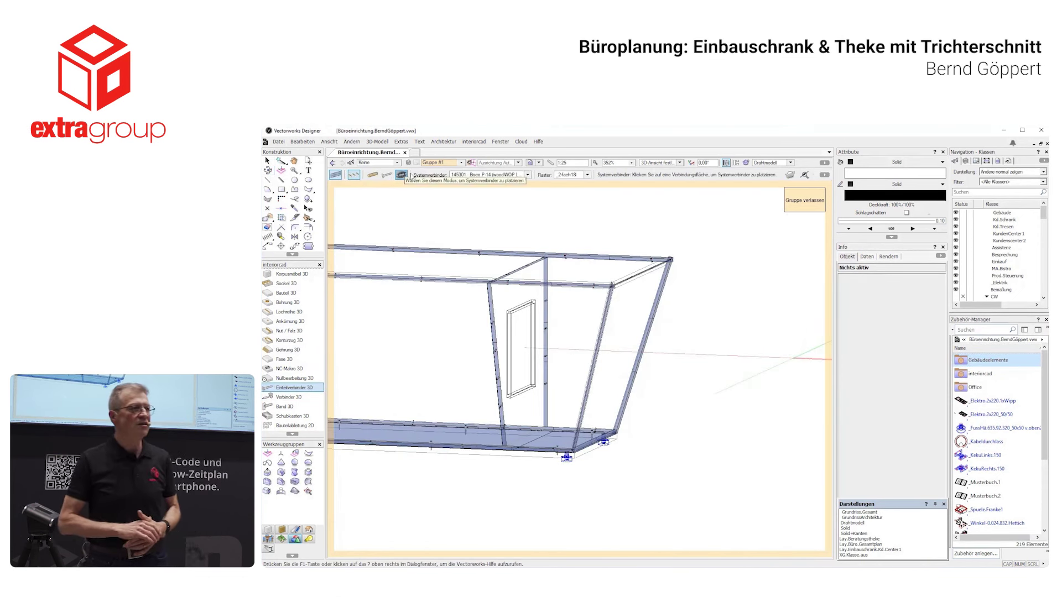
Choose the Bisco P-10 (woodWOP Lamello 4S 45) connector and place it on the slanted edge.
left_click(458, 176)
left_click(462, 239)
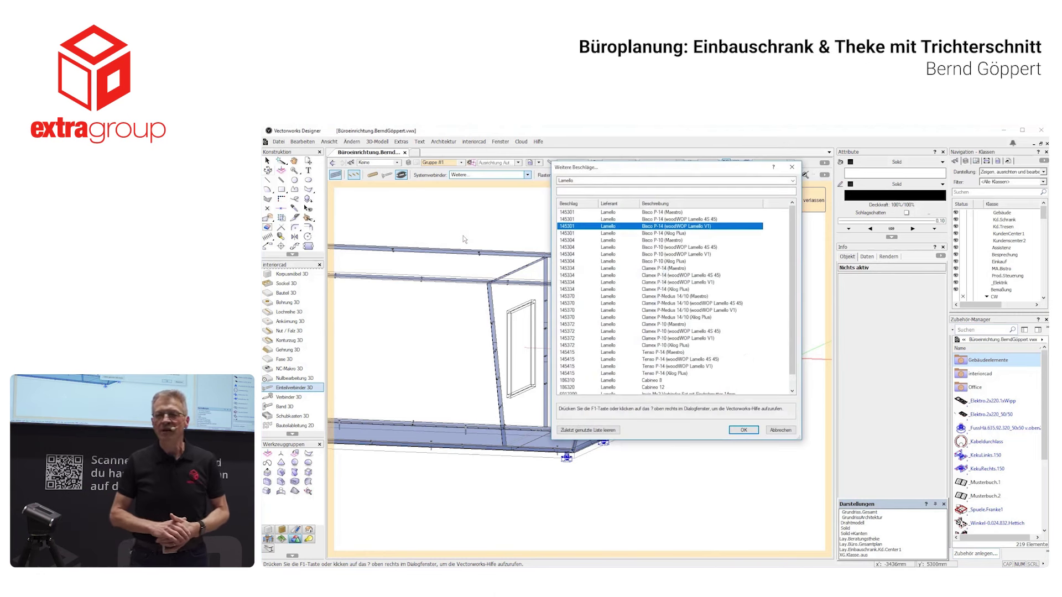
left_click(637, 248)
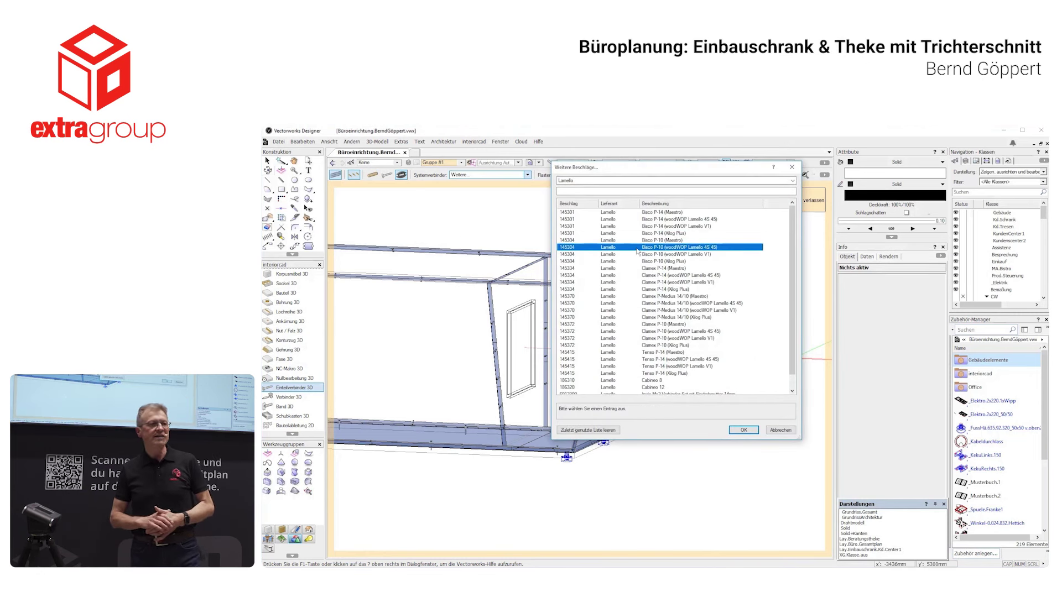
left_click(738, 428)
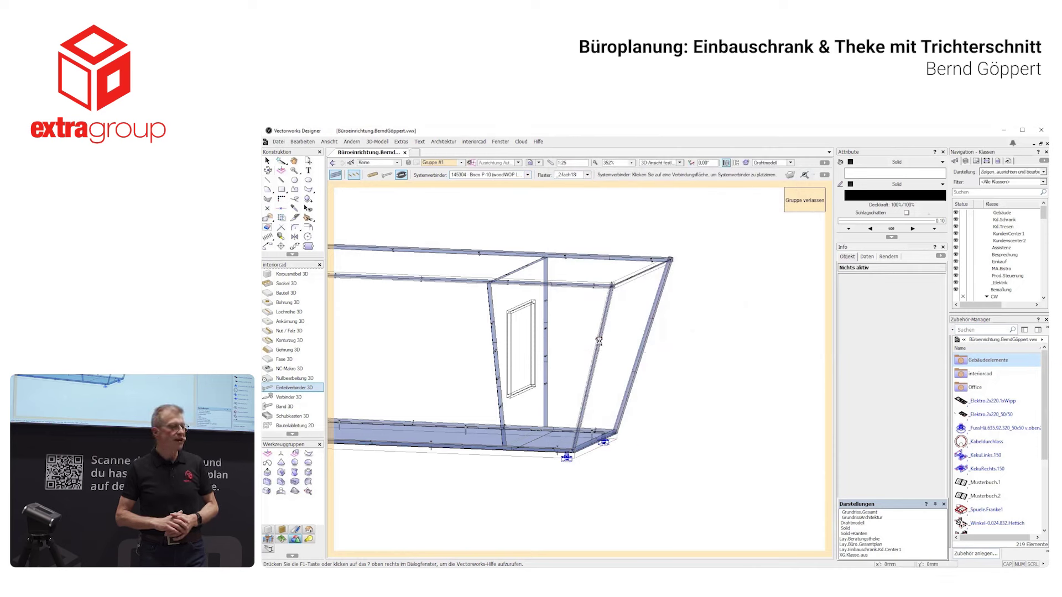
left_click(599, 340)
left_click(600, 341)
Place connectors on the slanted edge with the 2-fach7r spacing pattern, then view the whole cabinet.
left_click(564, 176)
left_click(573, 194)
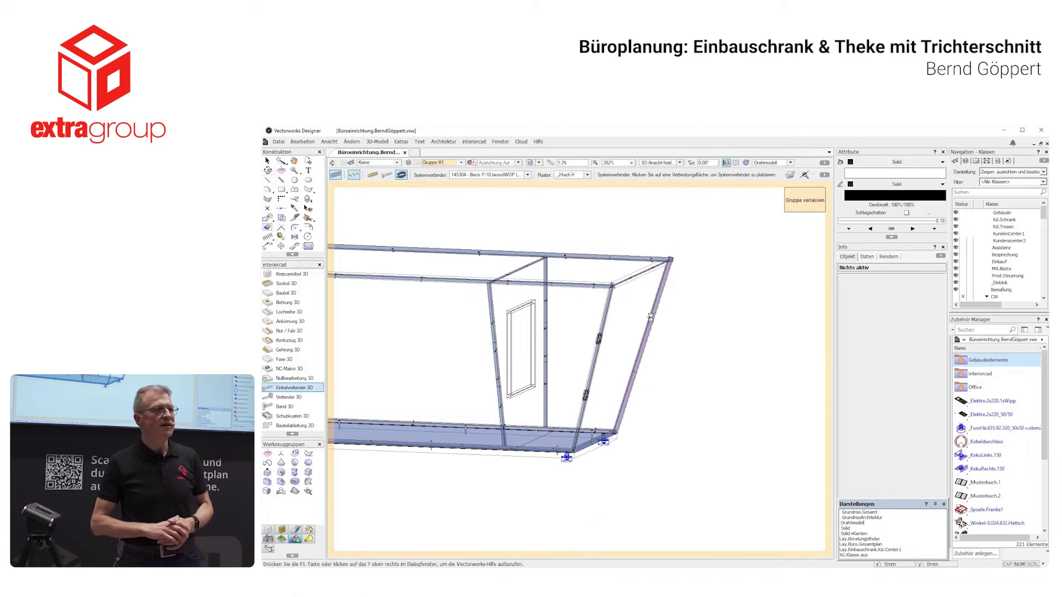
left_click(651, 317)
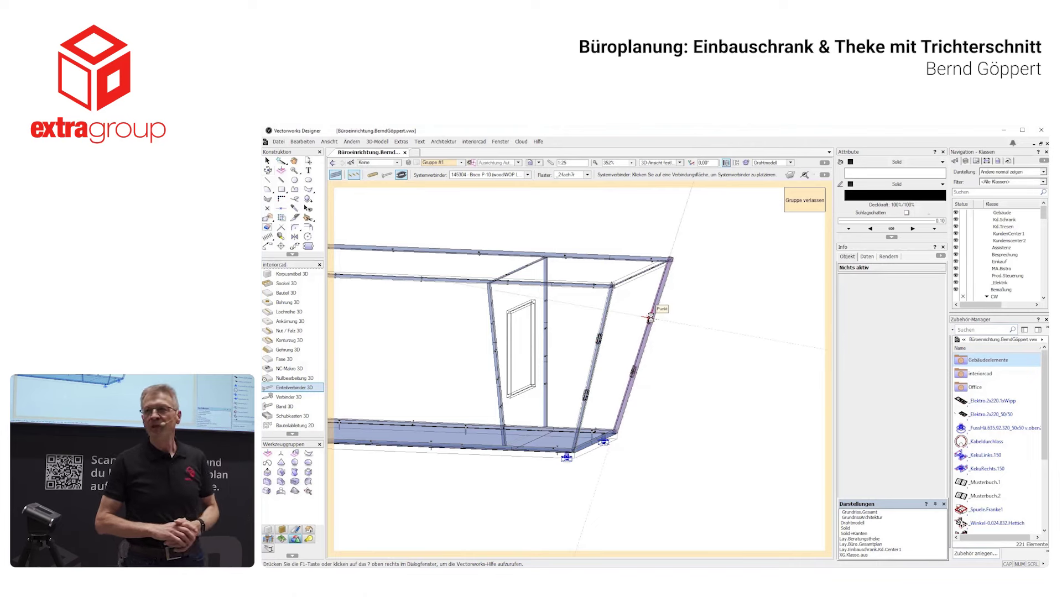
key("x")
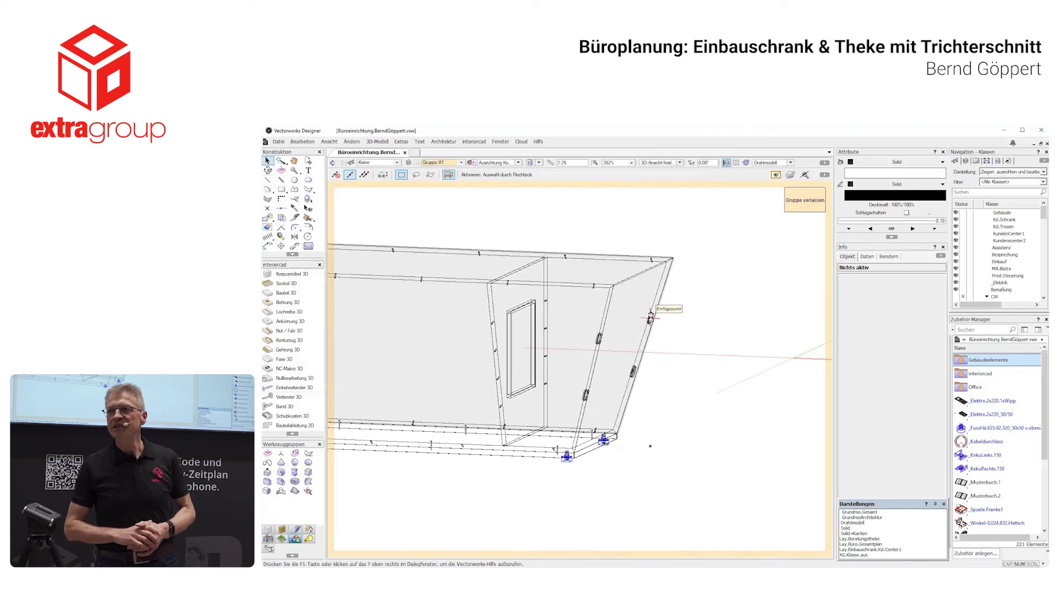
middle_click_drag(382, 317, 611, 342, "shift")
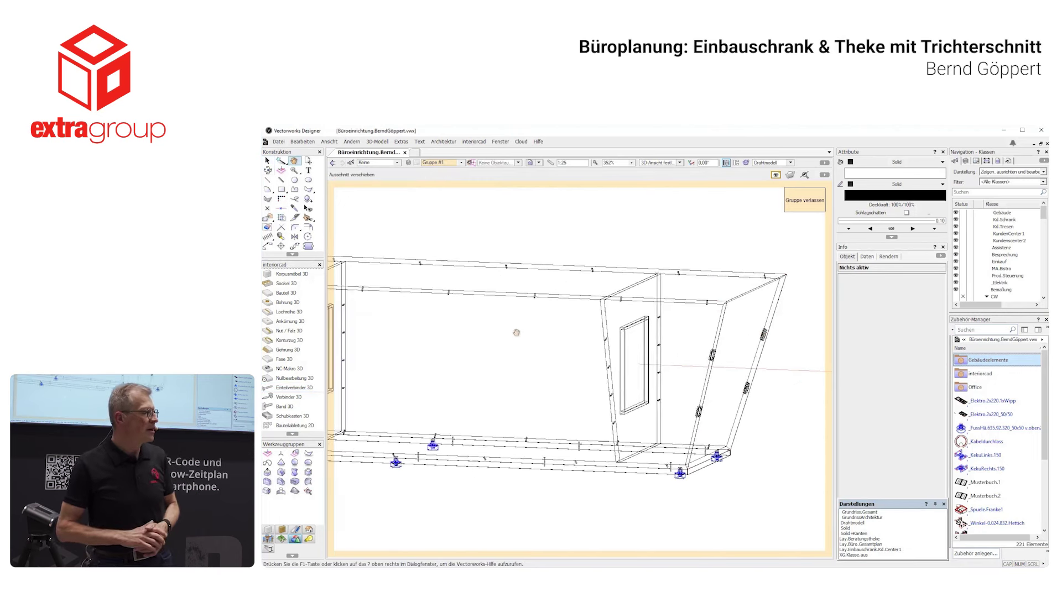
scroll(612, 341, "down", 2)
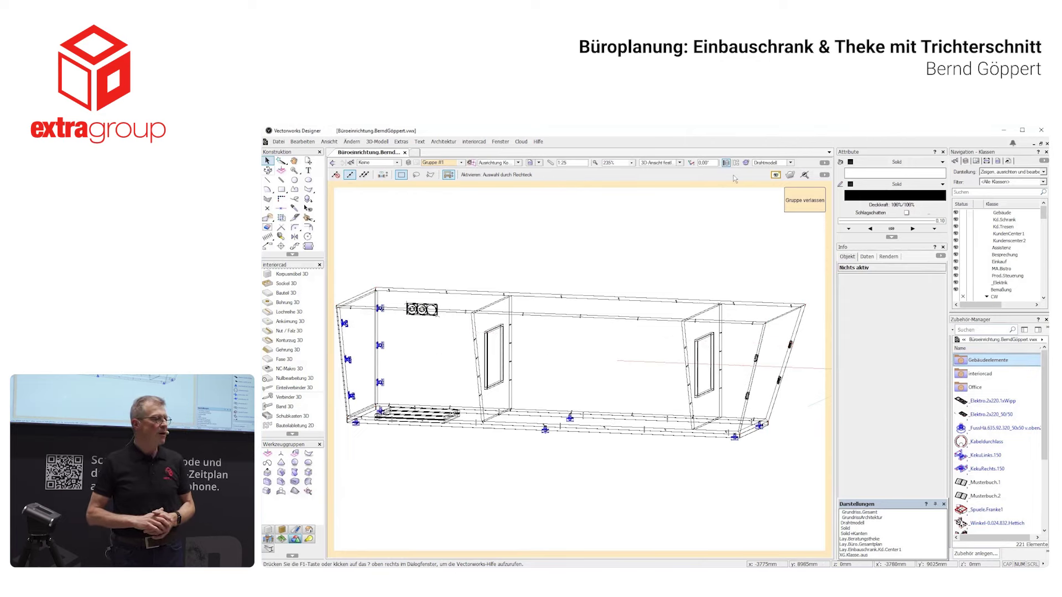
Shade the cabinet in OpenGL and cut it open with a section box.
left_click(766, 162)
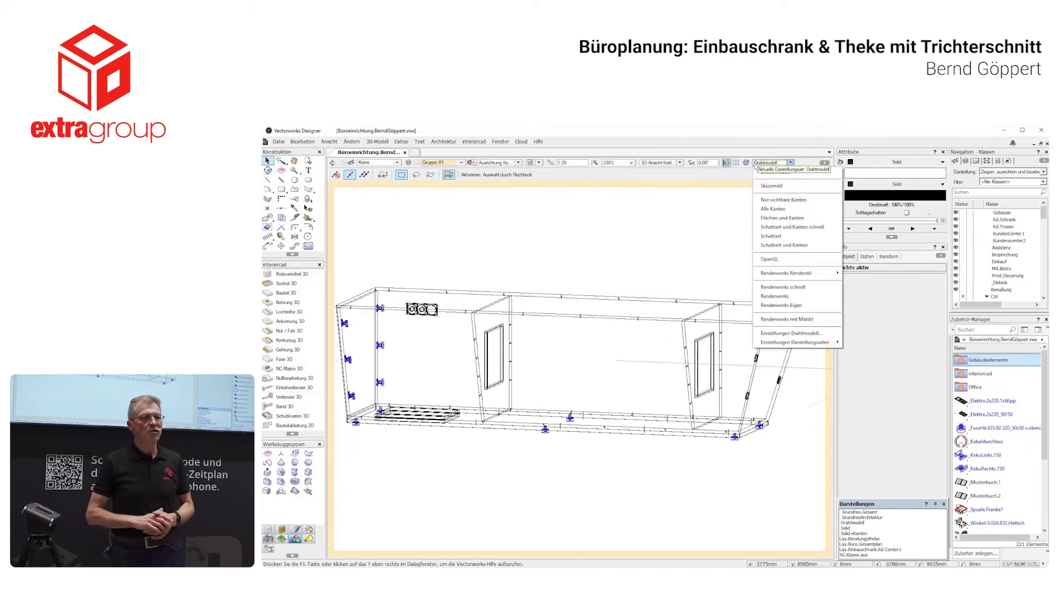
left_click(778, 260)
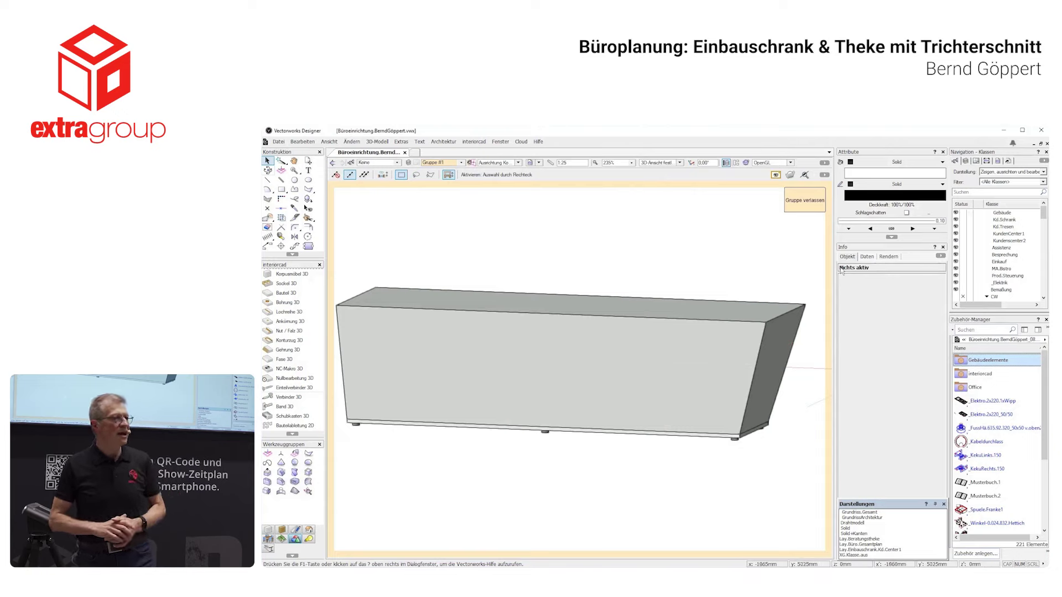
left_click(790, 175)
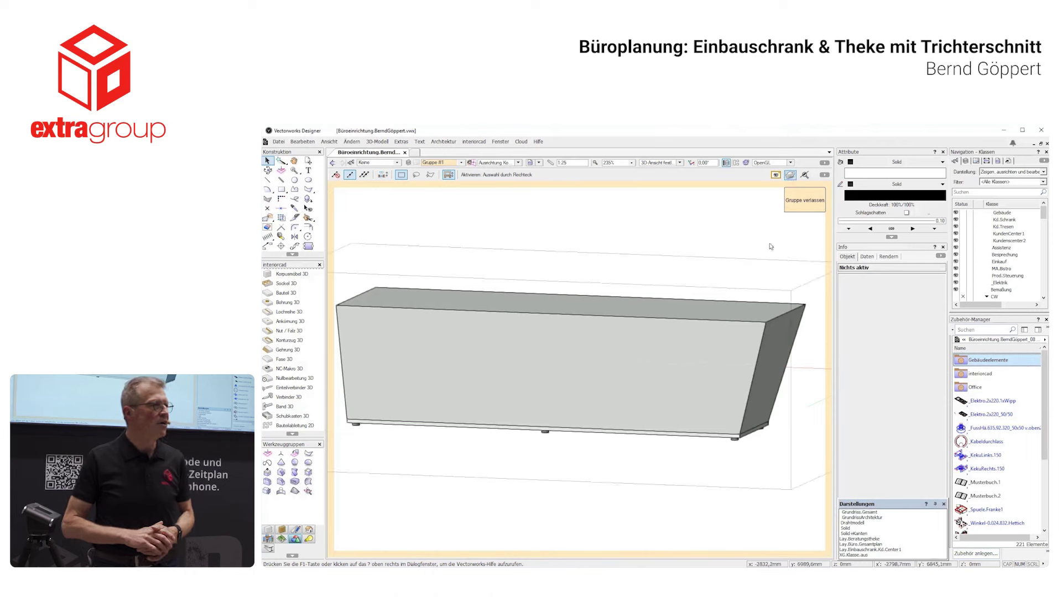
left_click(787, 296)
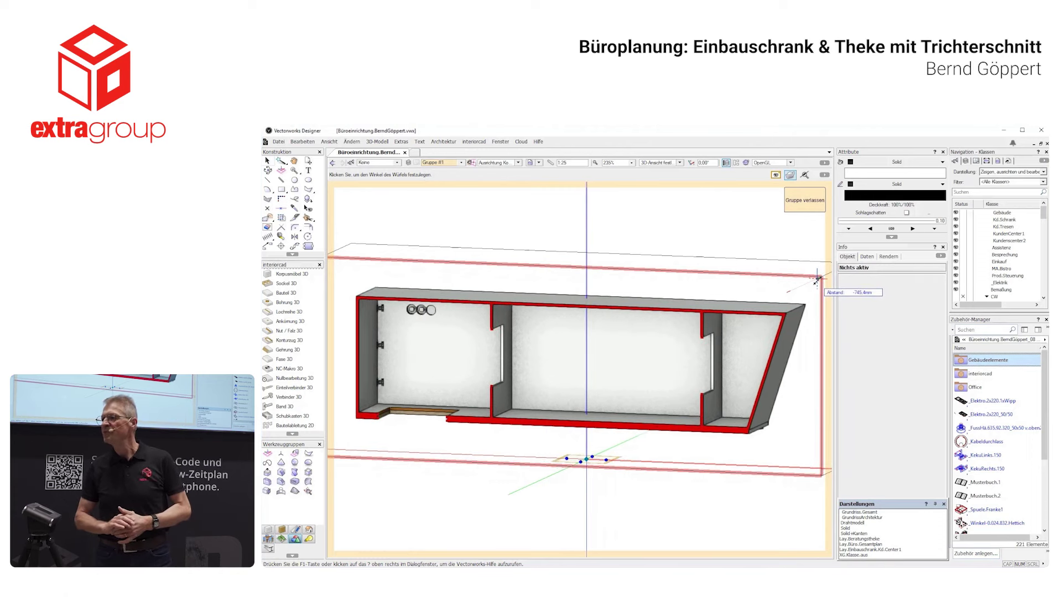
left_click(817, 281)
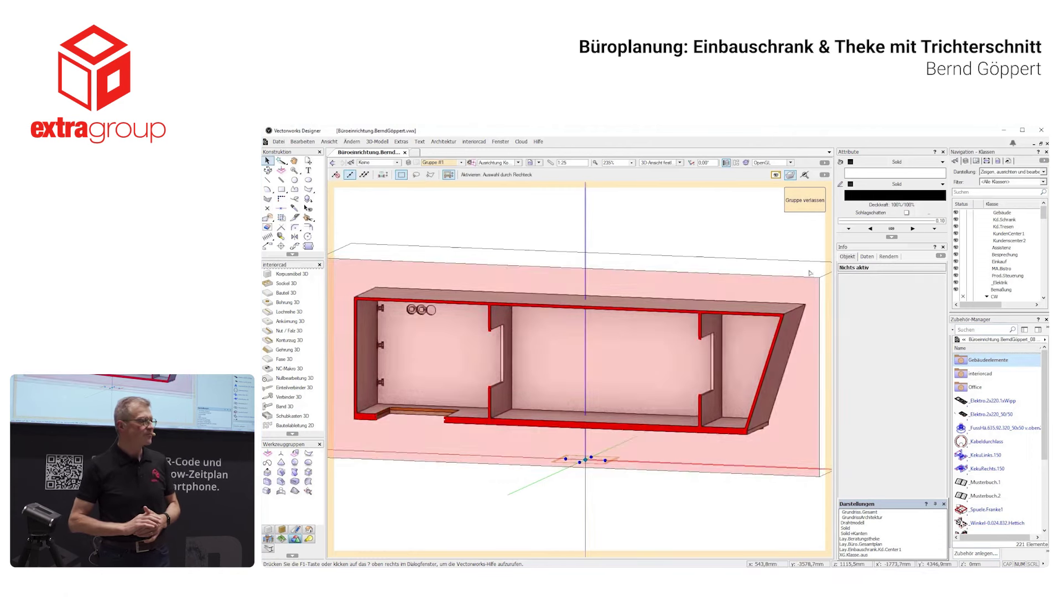
Turn the section box off and Select Similar all nine cabinet parts.
left_click(790, 175)
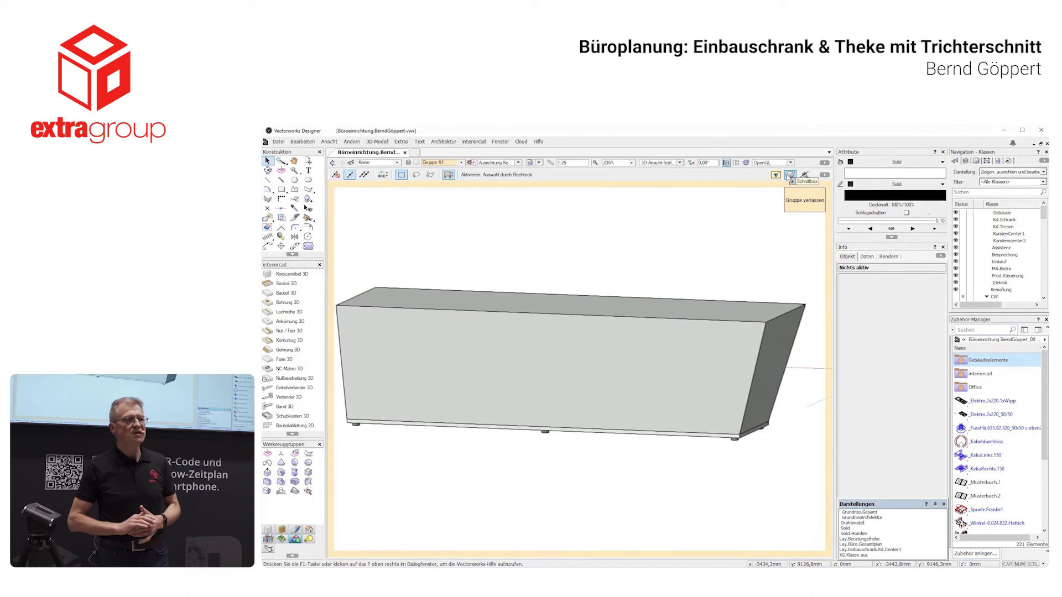
key("shift+x")
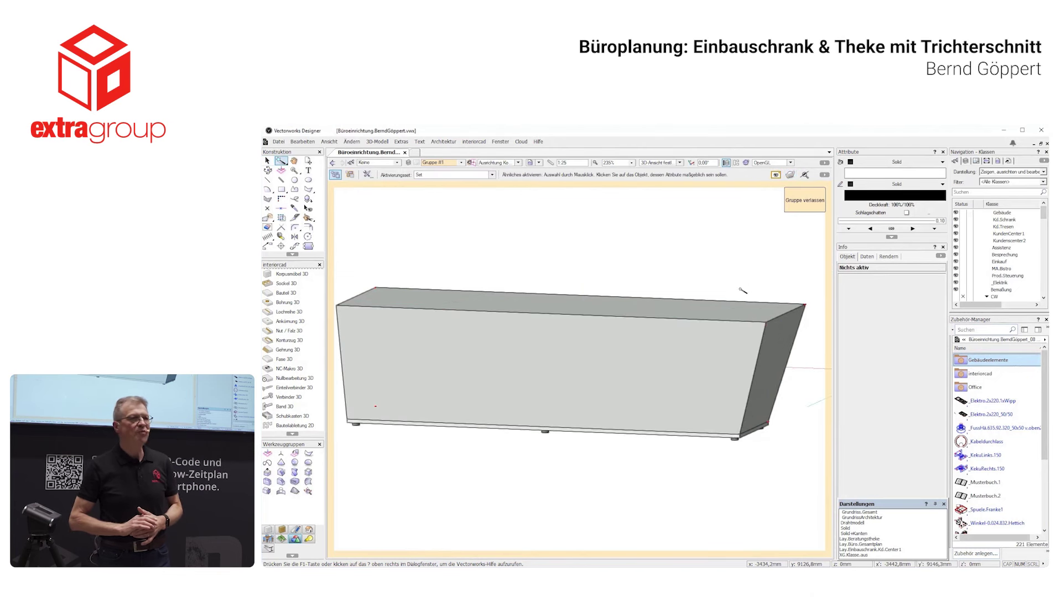
left_click(738, 304)
Set the Fertigung NC output format to woodWOP (4-7).
left_click(886, 426)
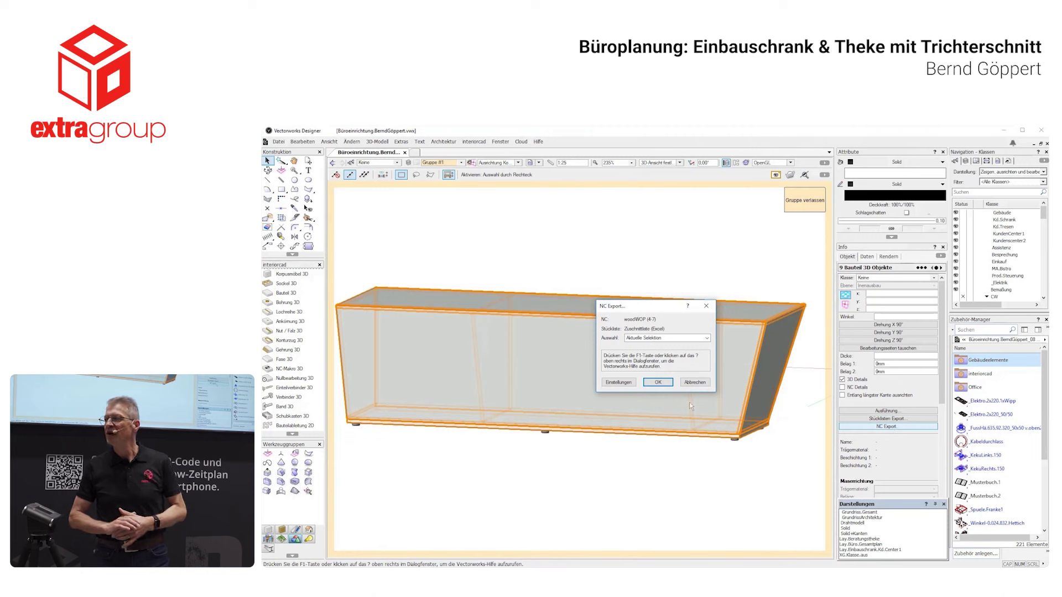
left_click(618, 382)
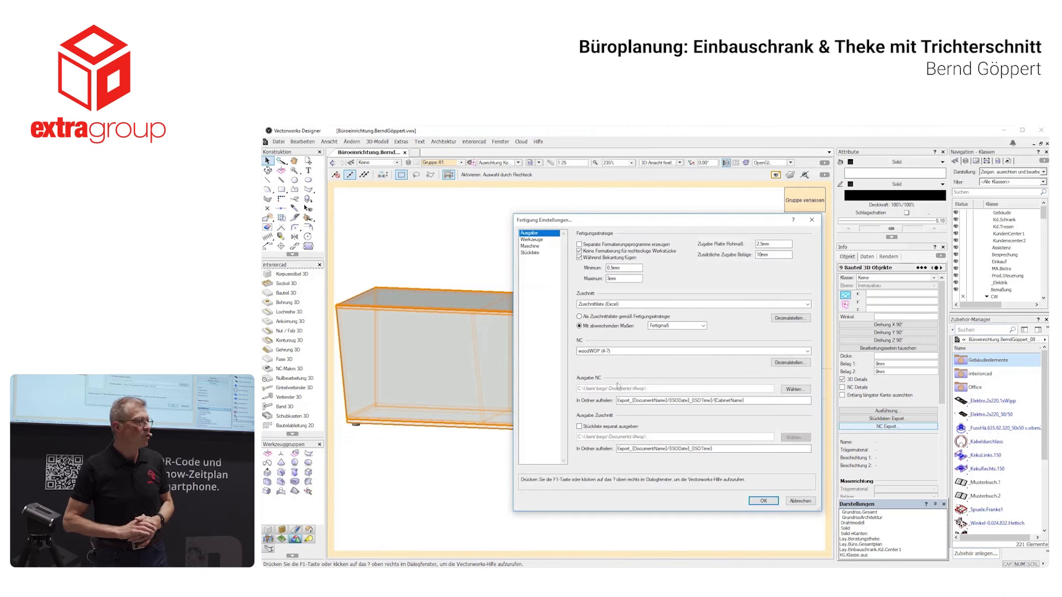
left_click(593, 352)
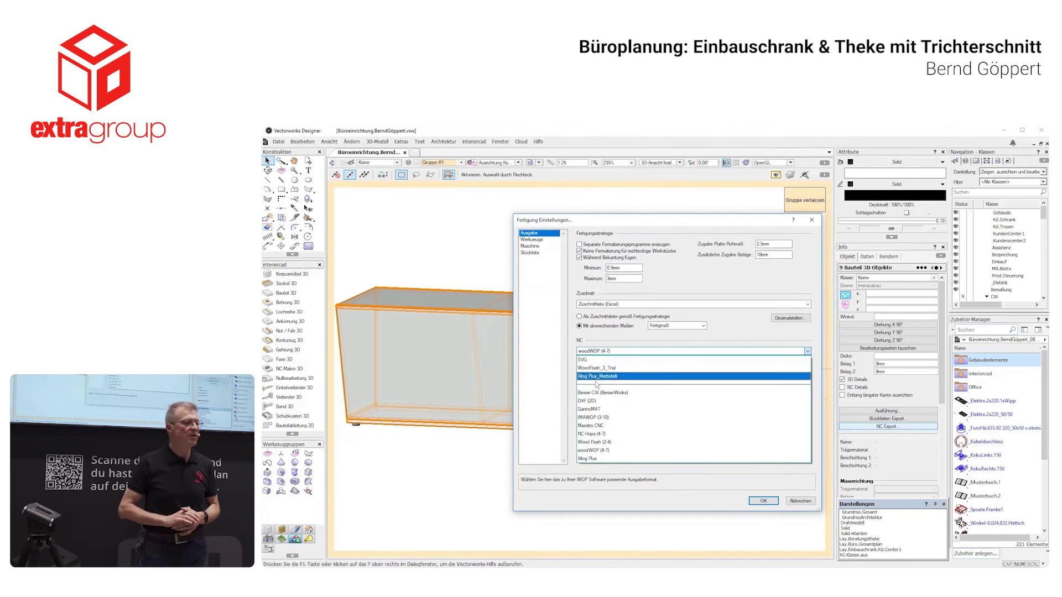
left_click(598, 450)
Review the Werkzeuge settings for saw Säge 5-A (903) and the Maschine page.
left_click(532, 240)
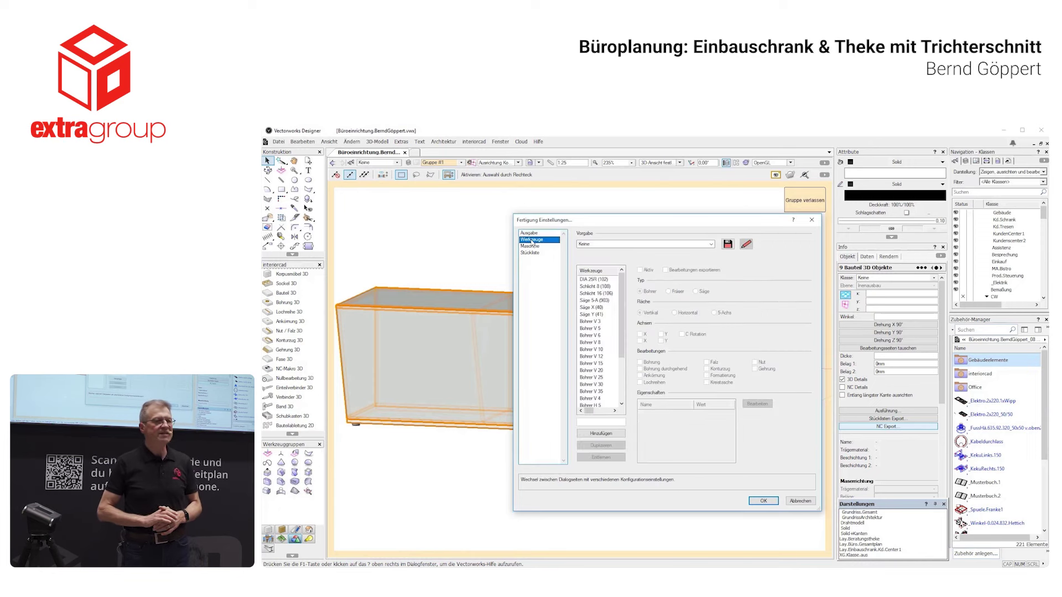
left_click(587, 301)
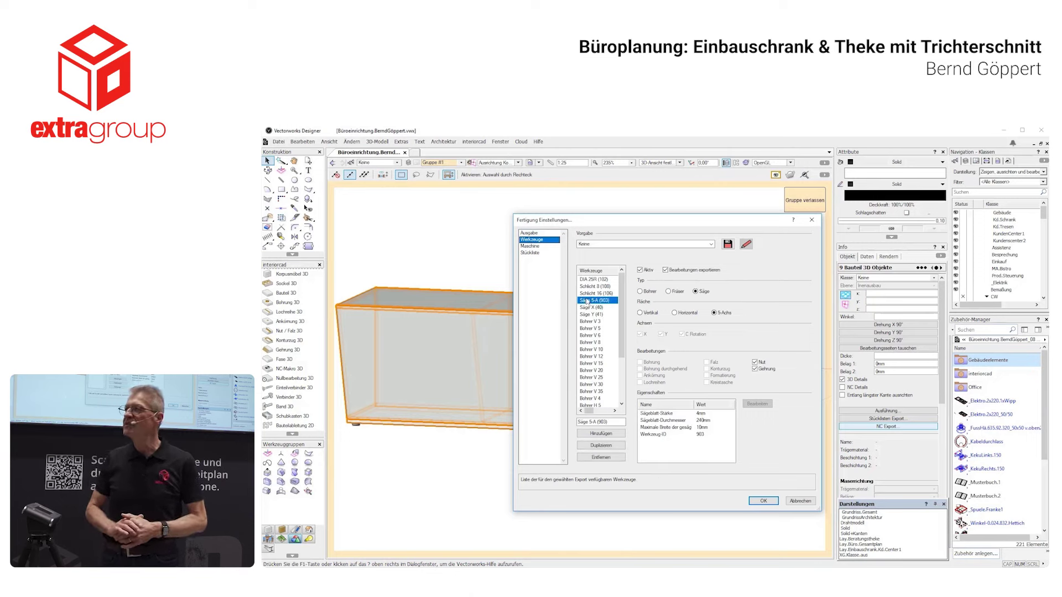
left_click(530, 247)
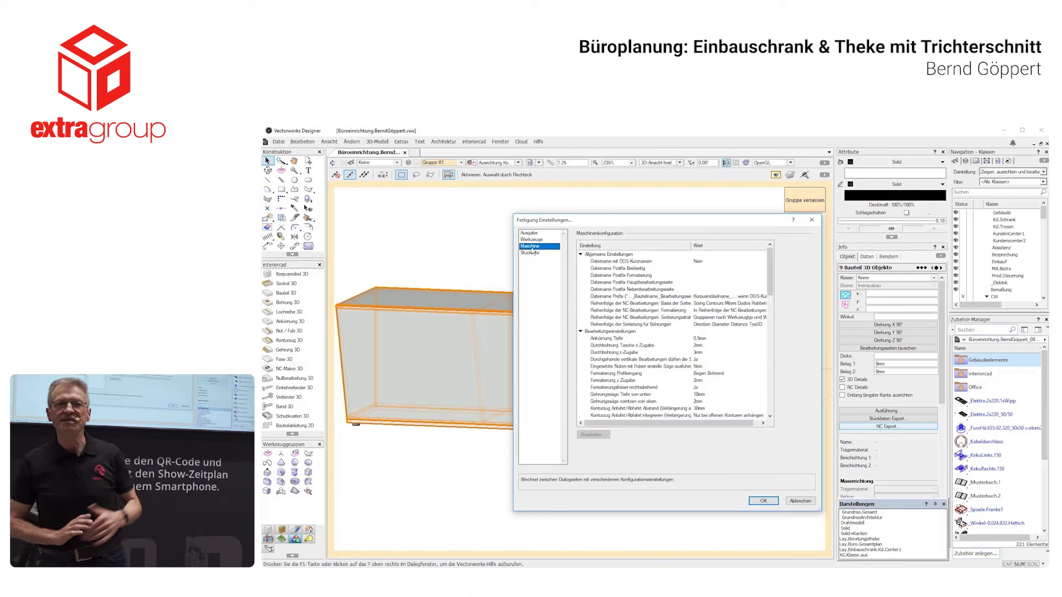
left_click_drag(771, 270, 774, 320)
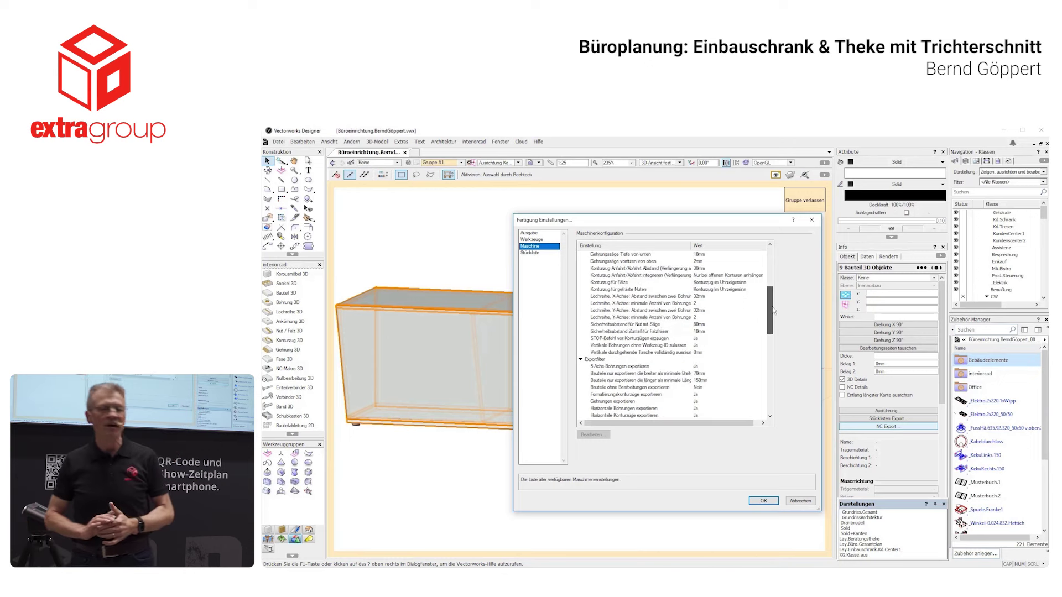
left_click(624, 332)
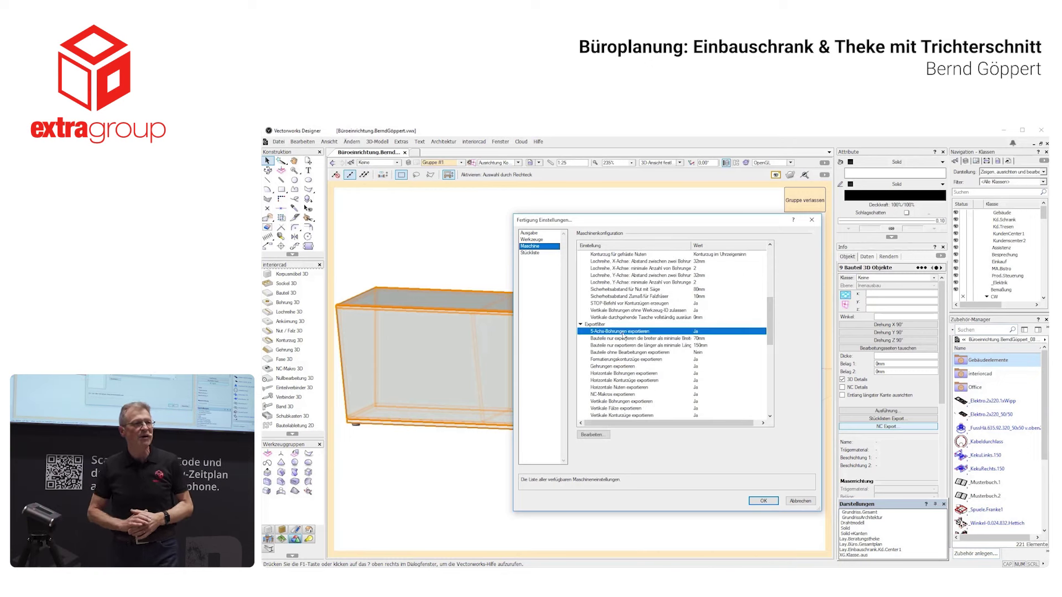
Check the Stückliste page, confirm the settings and run the NC export.
left_click(531, 253)
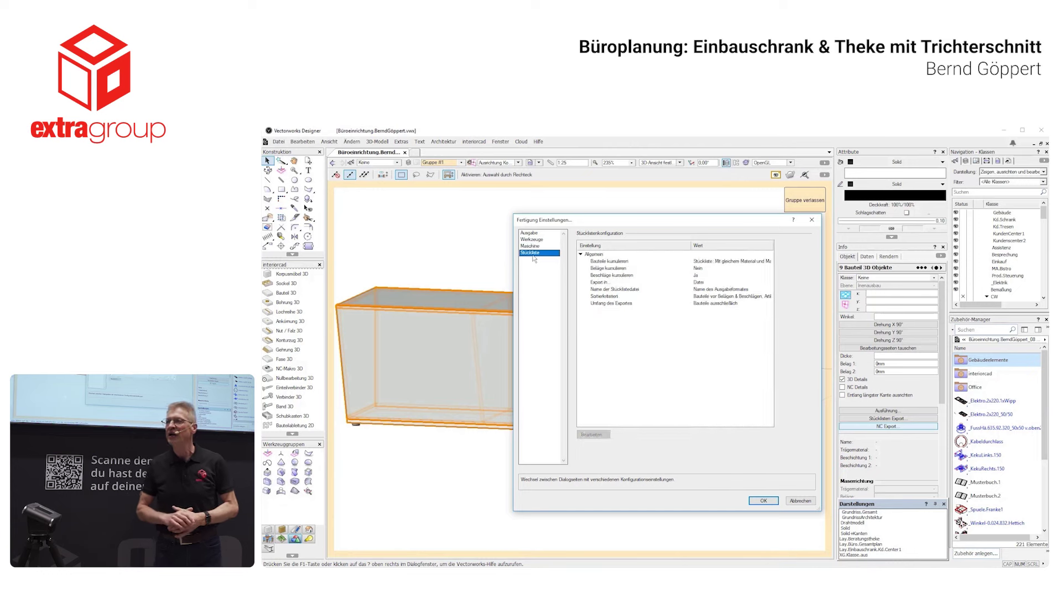
left_click(763, 501)
left_click(659, 382)
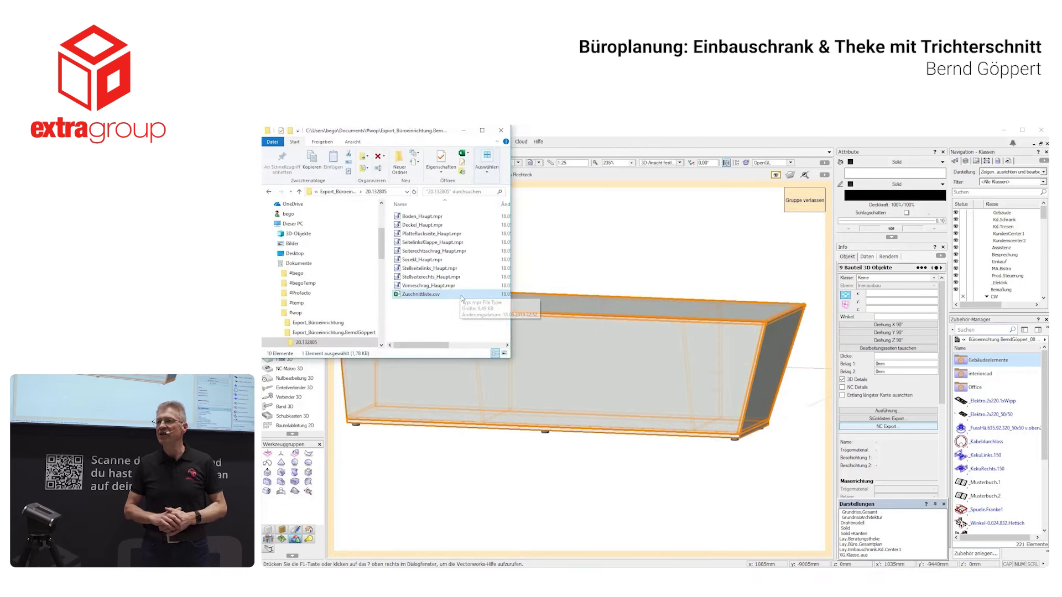
Open Zuschnittliste.csv in Excel, autofit all columns, review it and close the workbook.
double_click(461, 295)
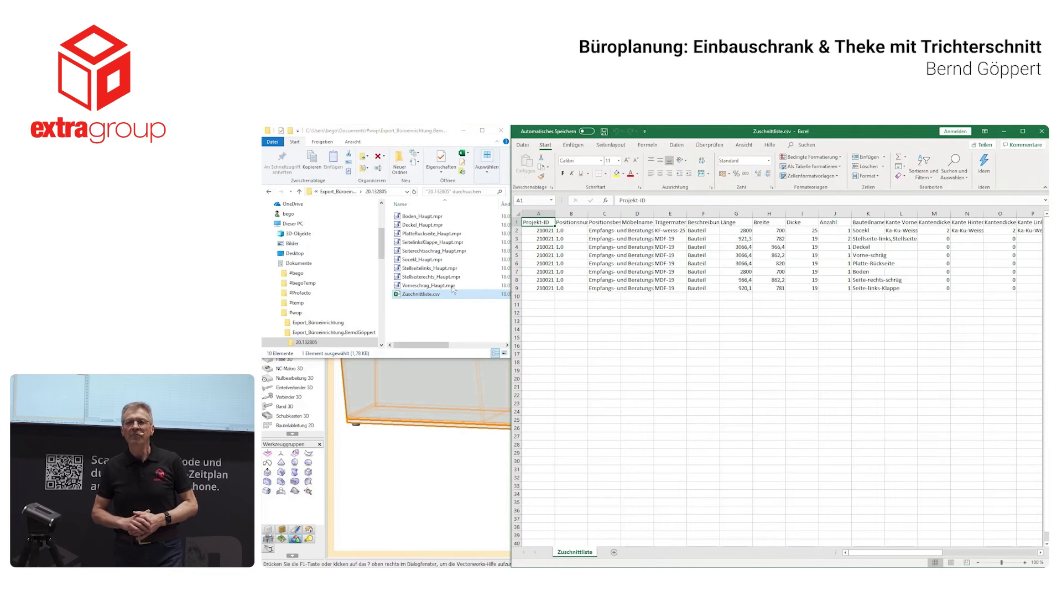
left_click(517, 216)
double_click(554, 214)
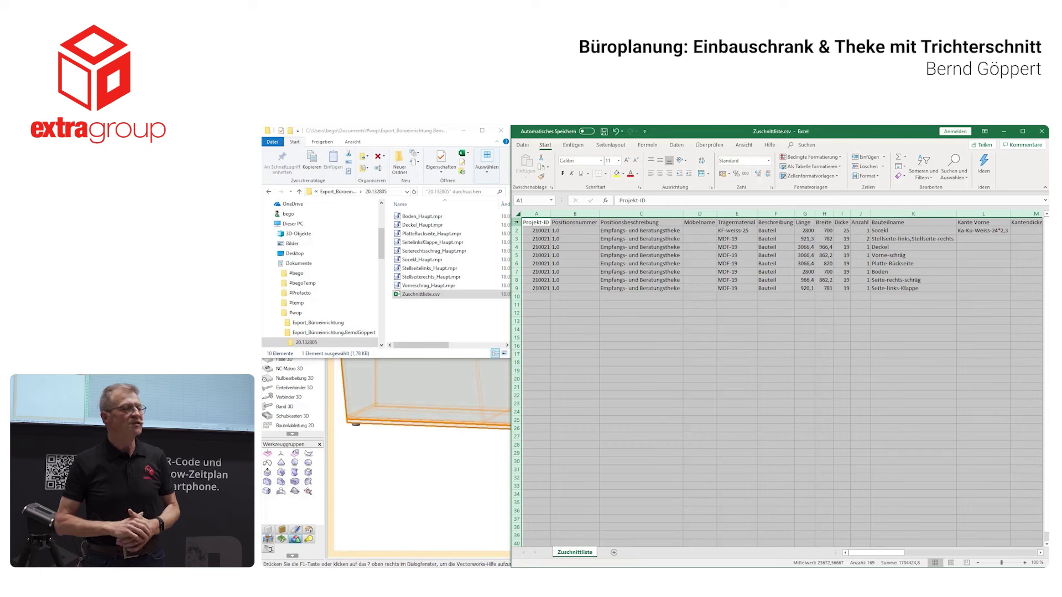
left_click(518, 222)
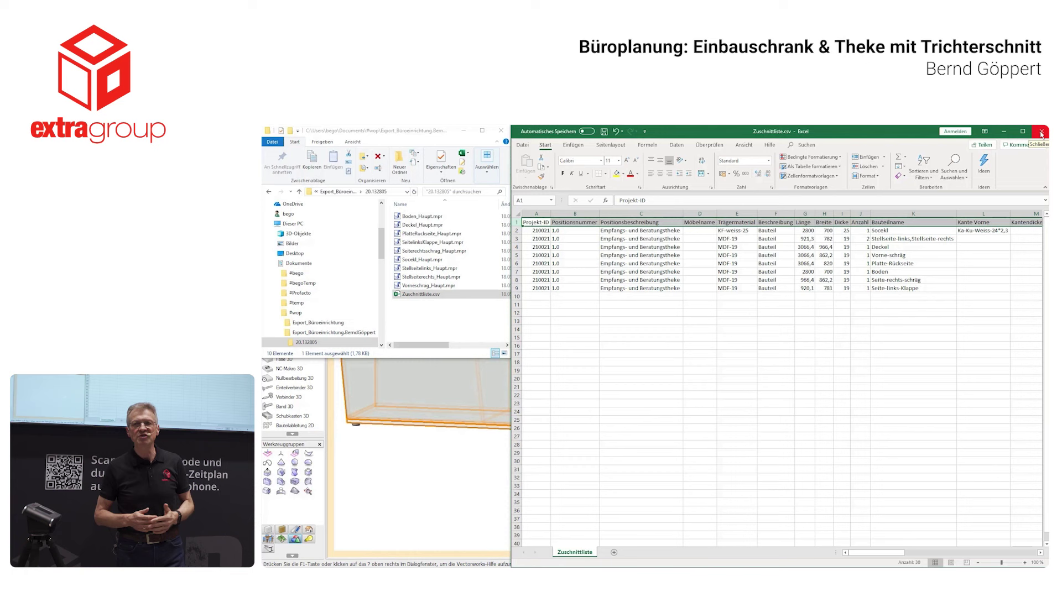
left_click(1041, 133)
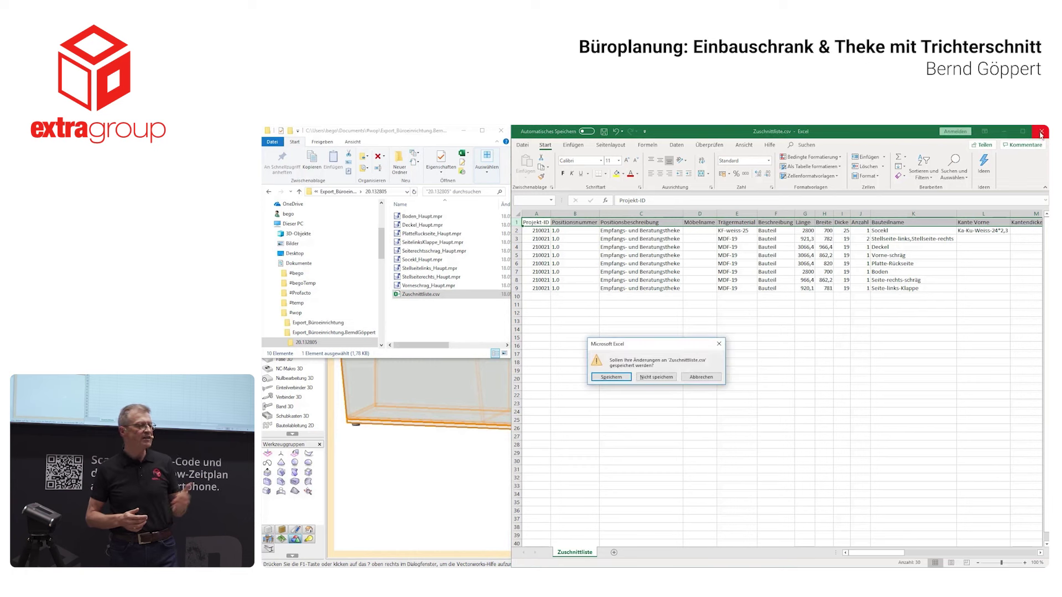
Discard the cut-list changes and open all nine .mpr programs with woodWOP7.
left_click(655, 377)
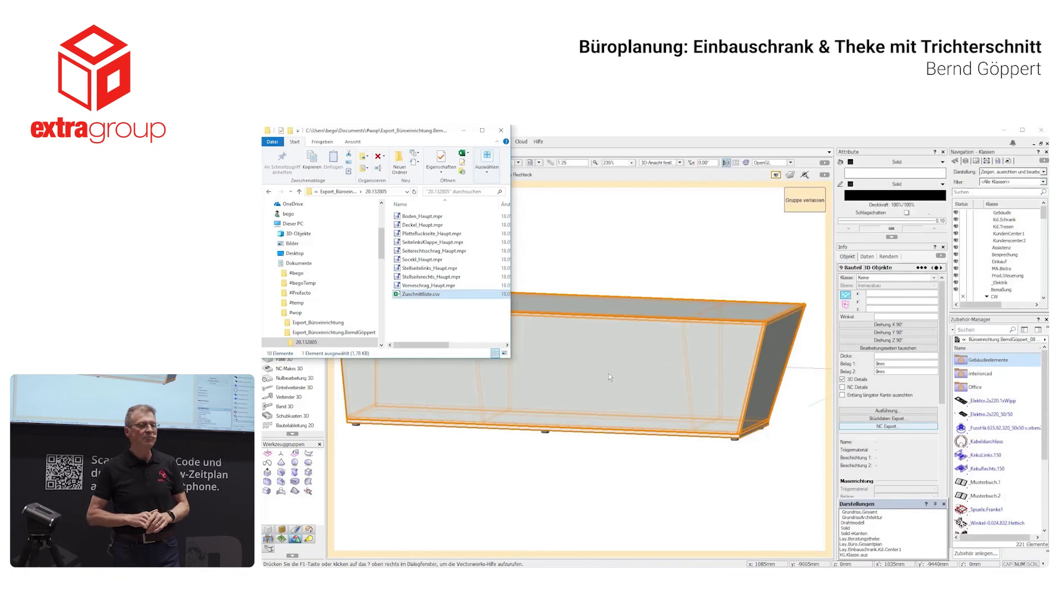
left_click(429, 285)
left_click(423, 218, "shift")
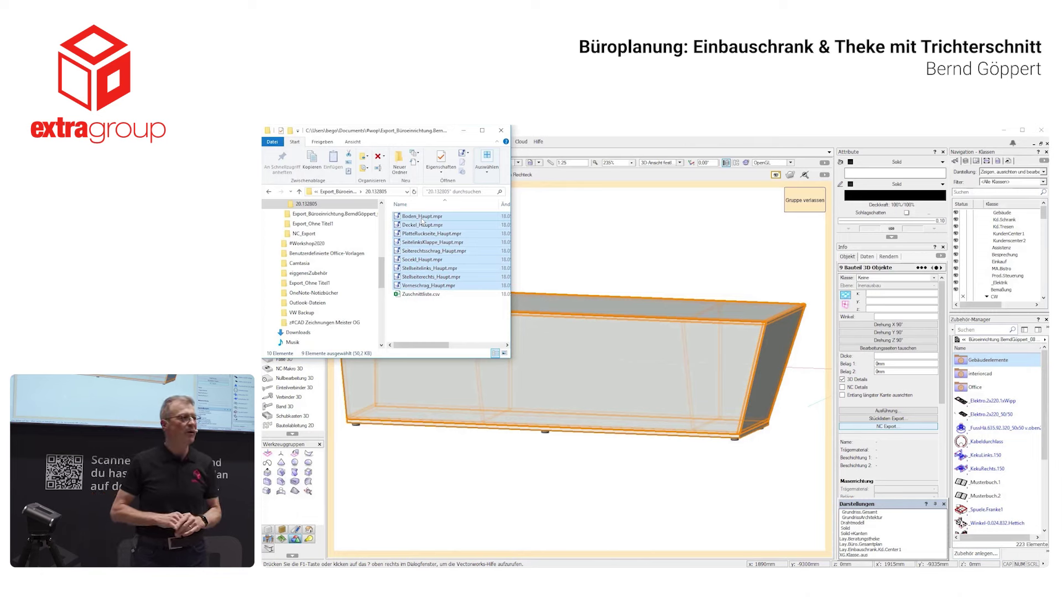
right_click(422, 219)
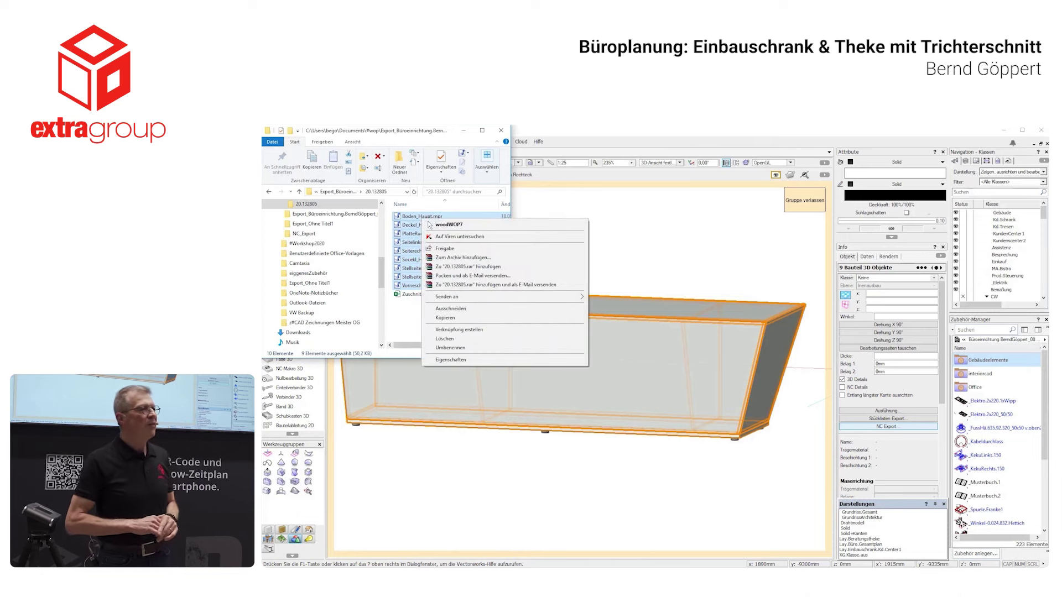
left_click(431, 225)
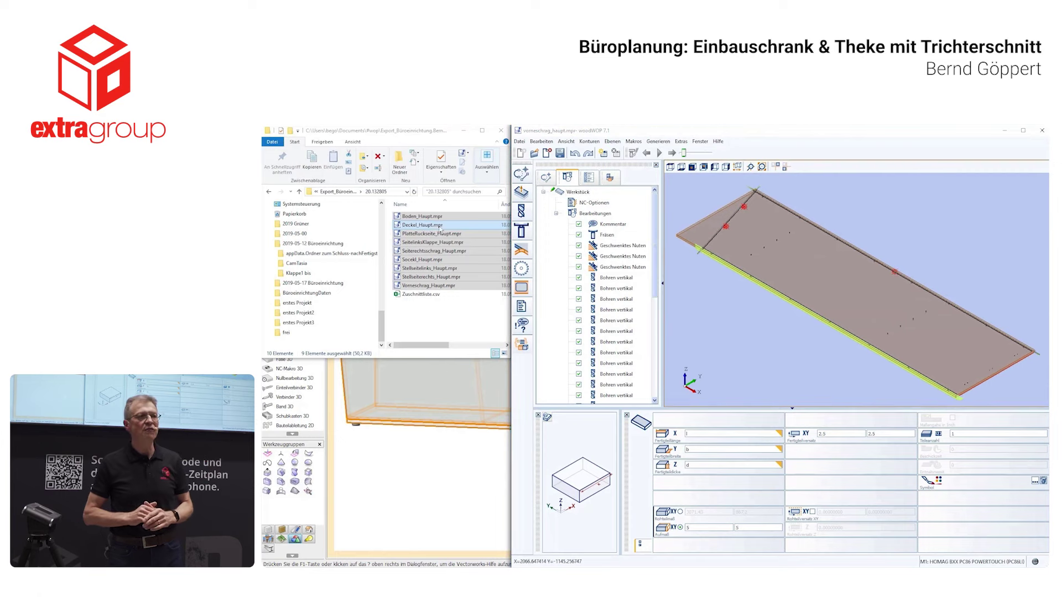
Zoom in on the drill holes of the vorneschrag_haupt part program.
scroll(722, 215, "up", 1)
scroll(722, 214, "up", 1)
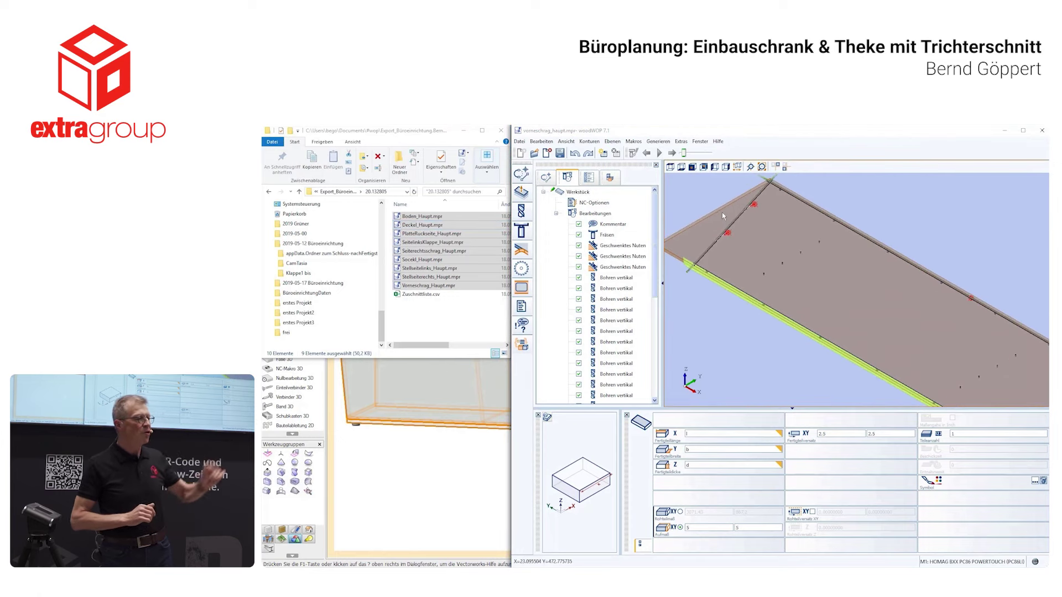
scroll(721, 214, "up", 2)
scroll(722, 214, "up", 2)
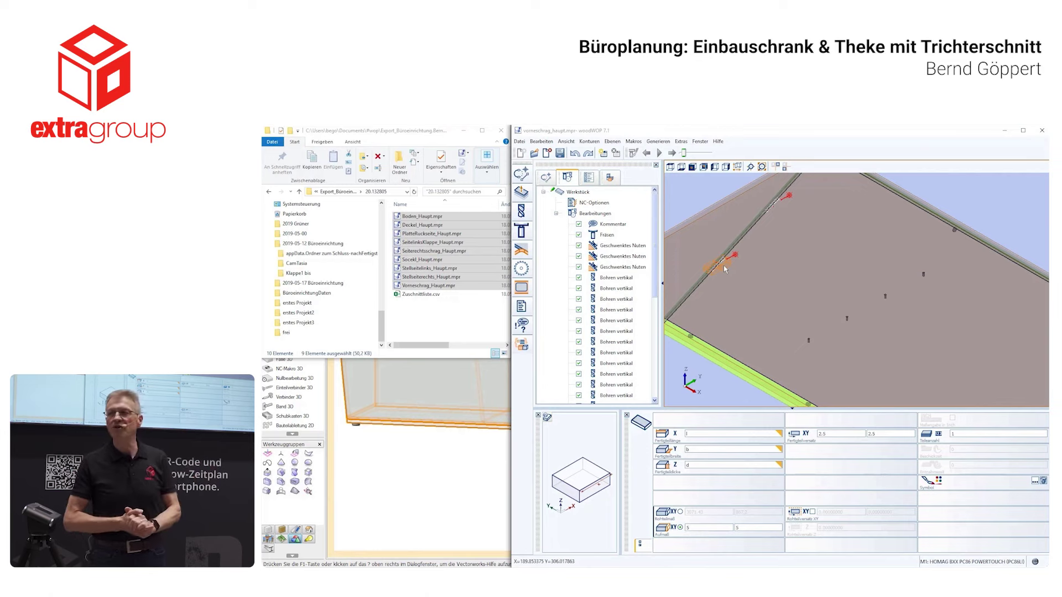
Close each part program in turn, then quit woodWOP.
left_click(1041, 131)
left_click(1041, 131)
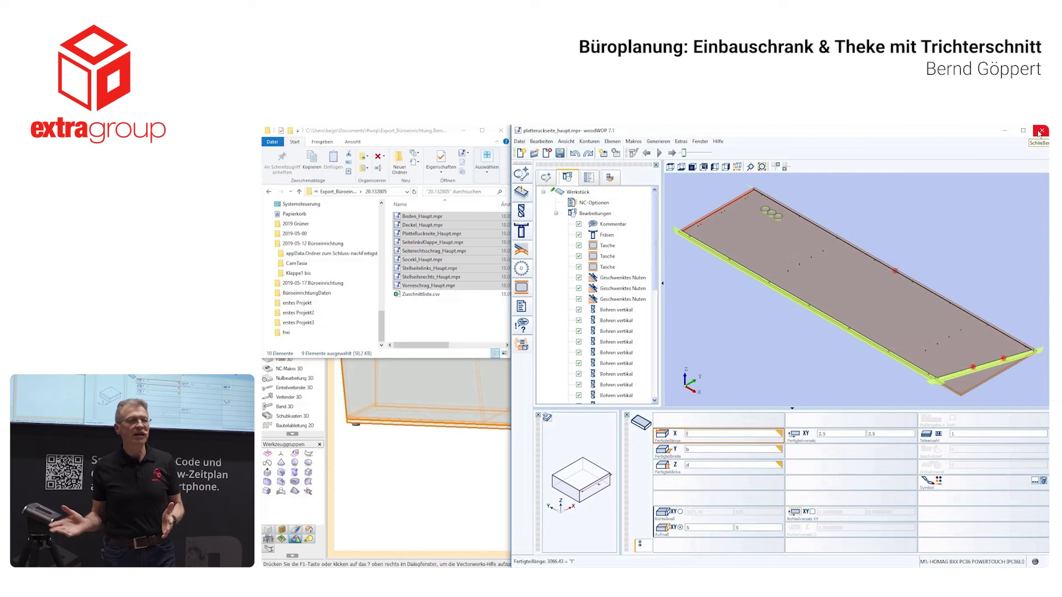
left_click(1041, 132)
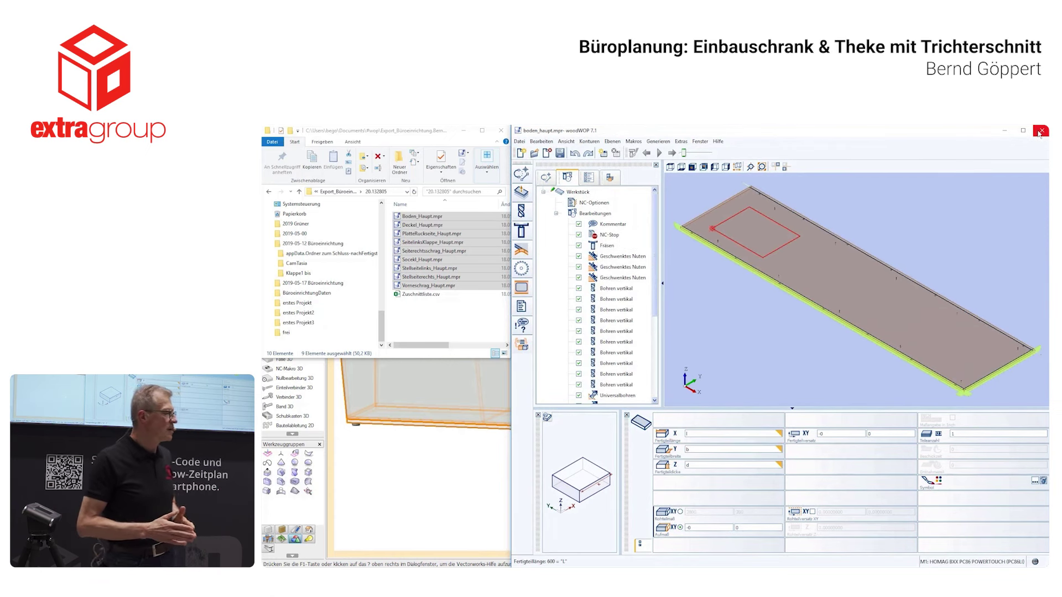
left_click(1041, 131)
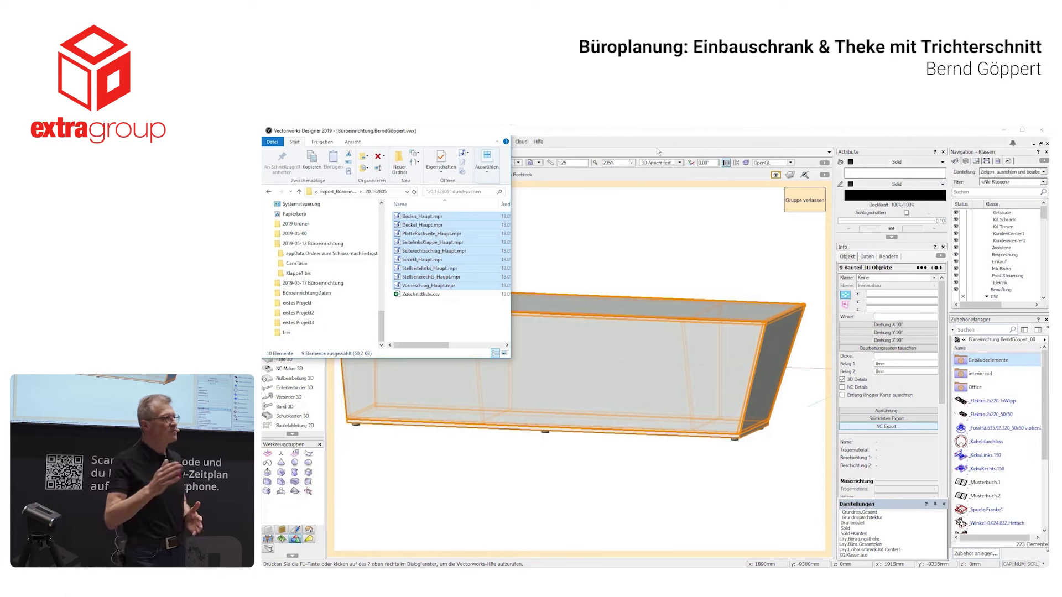
Close the export folder, exit the cabinet group in 2D top view, and show the Büro Gesamtplan sheet.
left_click(498, 137)
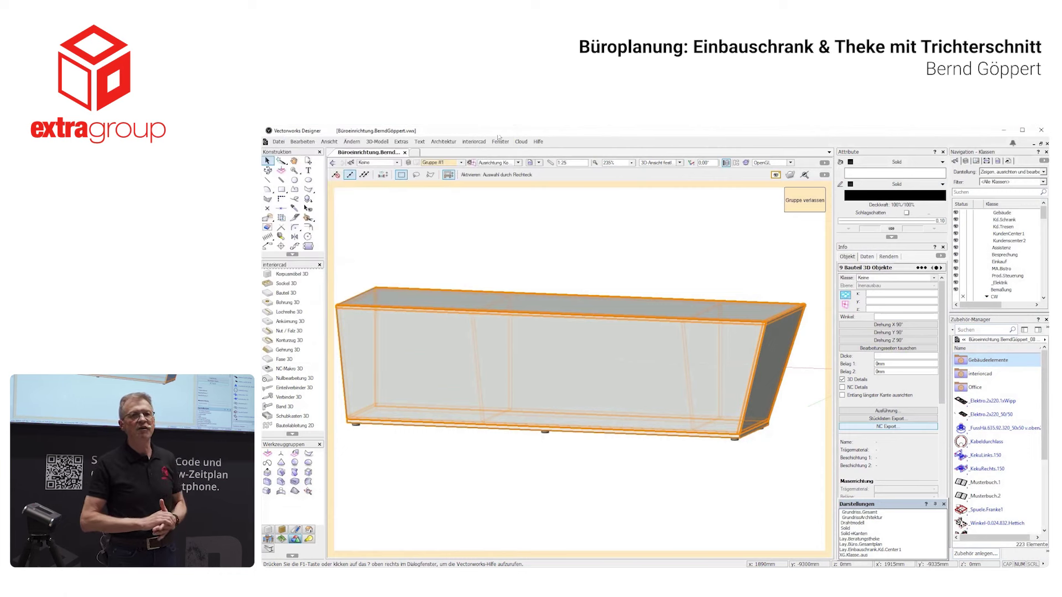
left_click(266, 162)
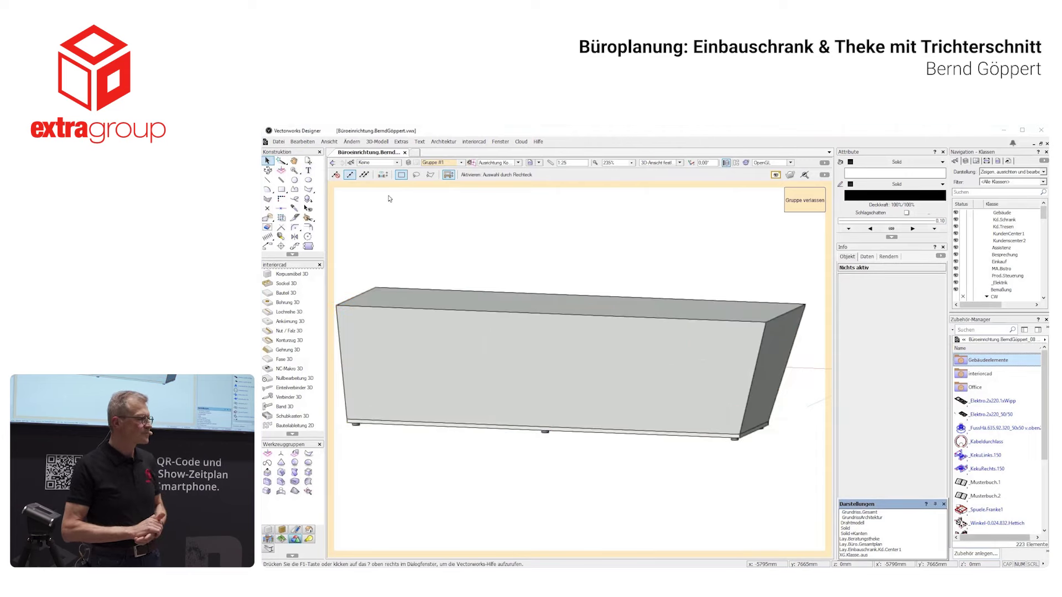
key("F5")
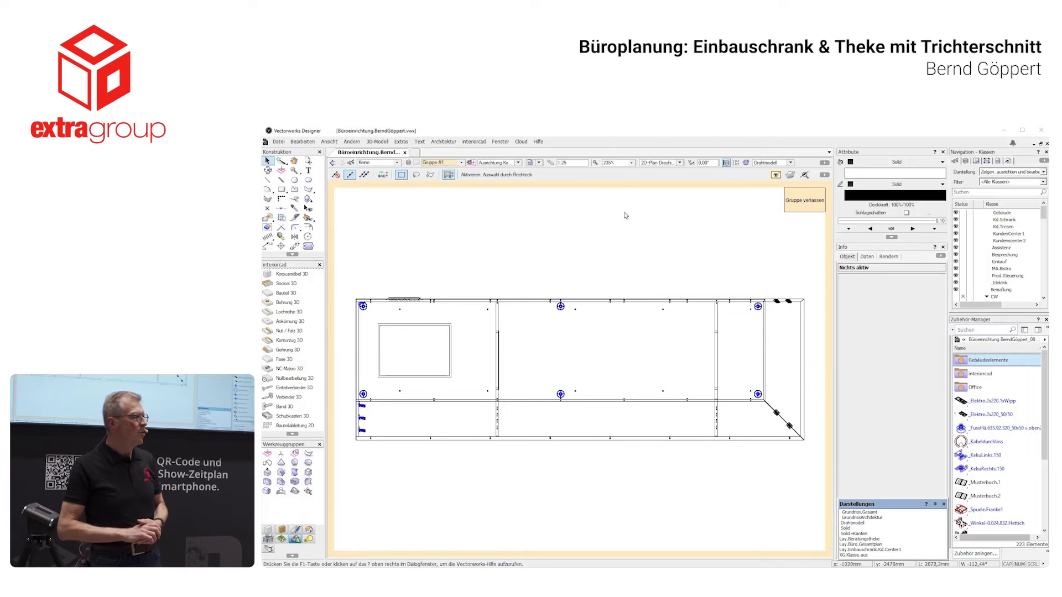
left_click(795, 208)
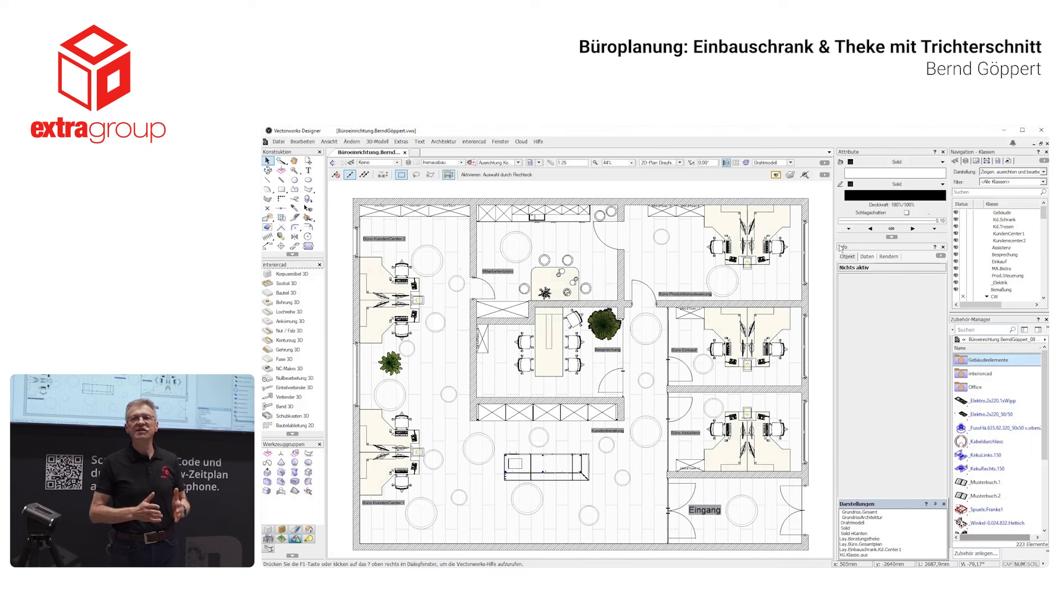
key("ctrl+z")
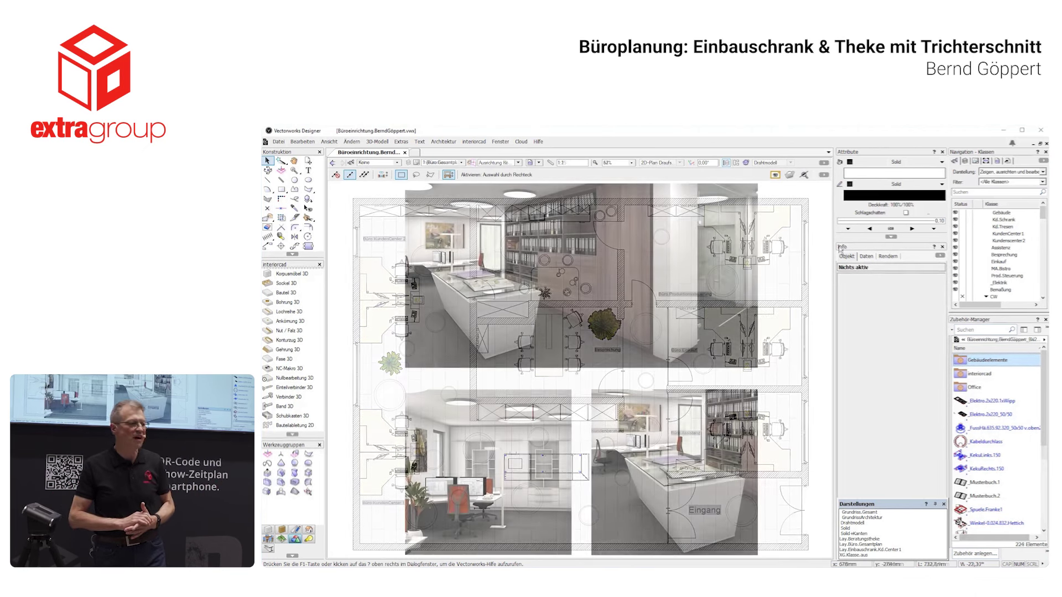